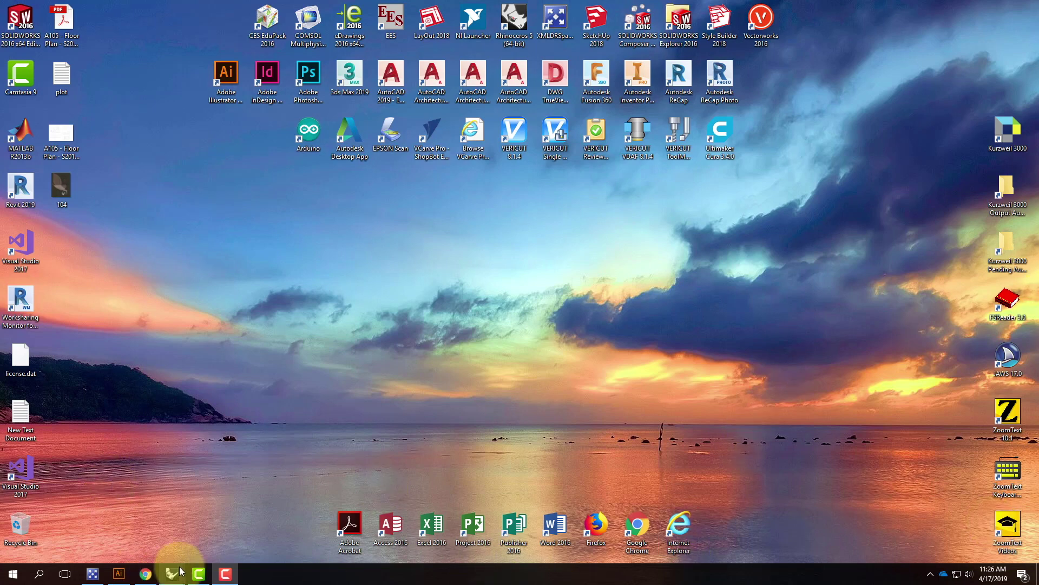
Switch to the TahoeMasterSite_S2019 model in Rhinoceros and set the Render01 viewport to Ghosted display mode
{"action": "mouse_move", "coordinate": [172, 574]}
{"action": "left_click", "coordinate": [138, 547]}
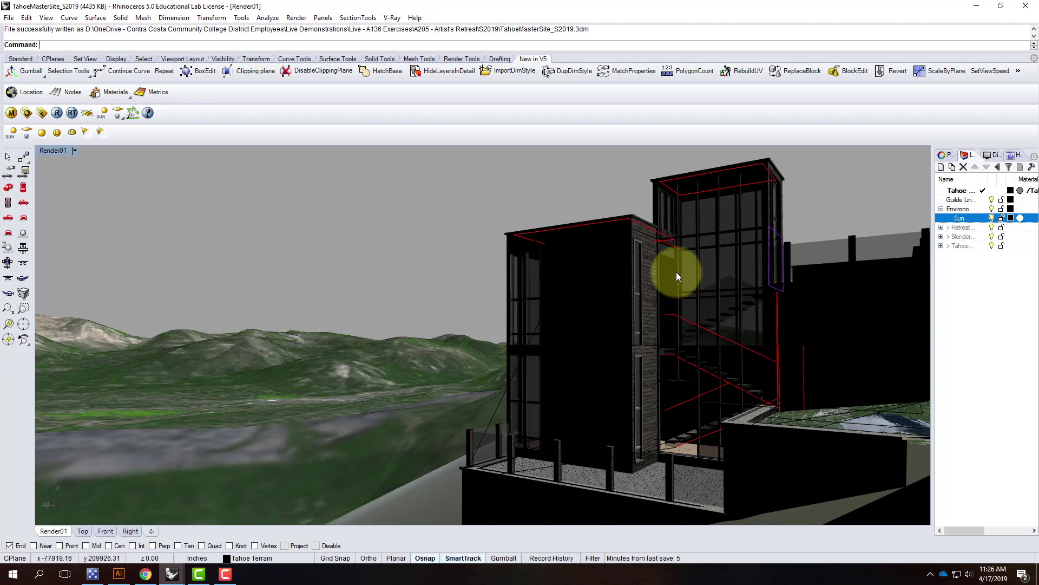
{"action": "right_click_drag", "start_coordinate": [602, 307], "coordinate": [37, 41]}
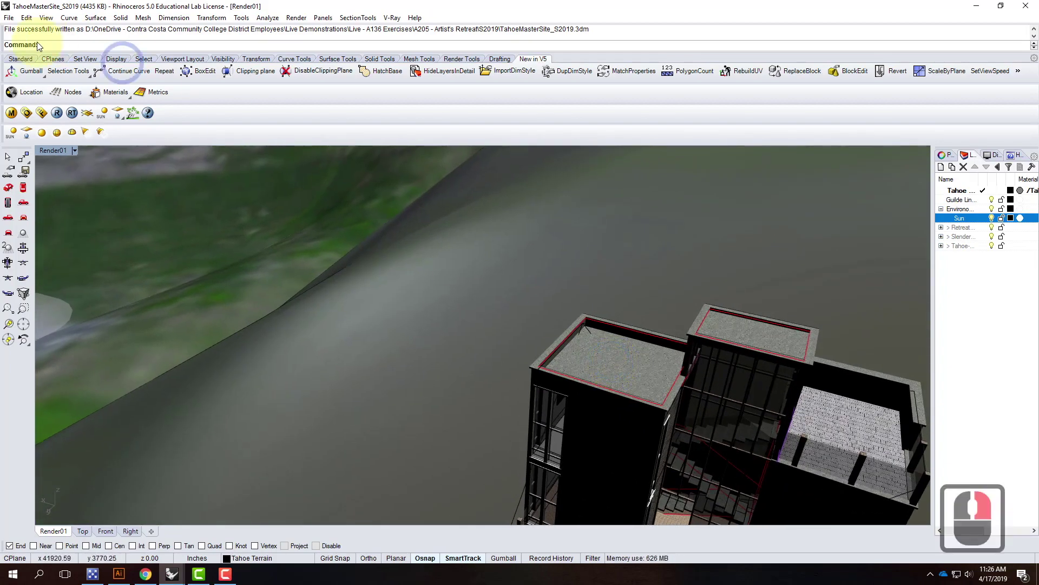
{"action": "left_click_drag", "start_coordinate": [74, 150], "coordinate": [69, 264]}
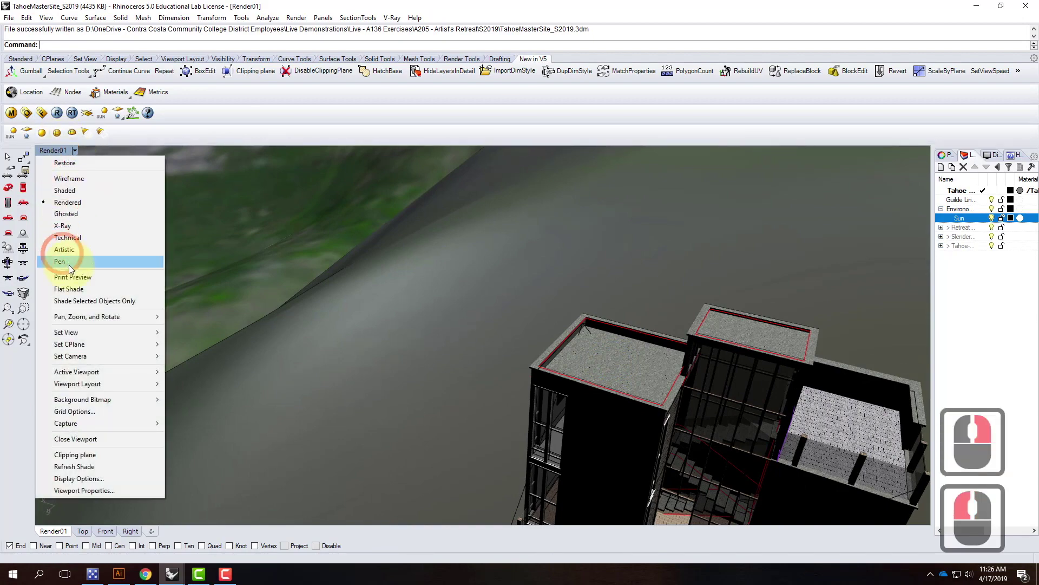
{"action": "left_click", "coordinate": [73, 211]}
Examine the retreat building from above and around its sides, then look through its walls at the interior staircase
{"action": "scroll", "coordinate": [486, 352], "scroll_direction": "down", "scroll_amount": 3}
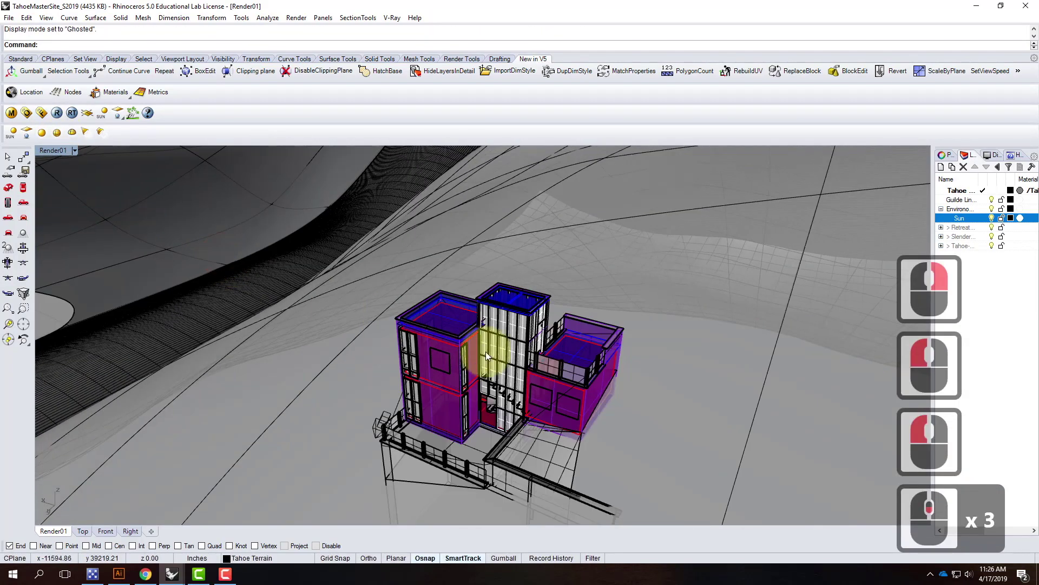
{"action": "scroll", "coordinate": [601, 386], "scroll_direction": "up", "scroll_amount": 3}
{"action": "right_click_drag", "start_coordinate": [601, 385], "coordinate": [464, 363]}
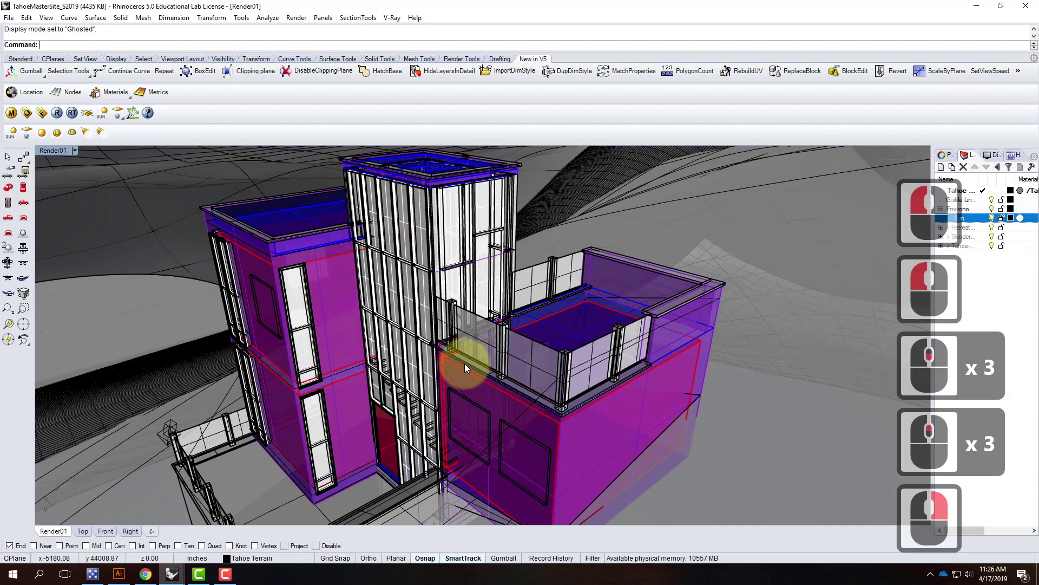
{"action": "scroll", "coordinate": [487, 360], "scroll_direction": "up", "scroll_amount": 2}
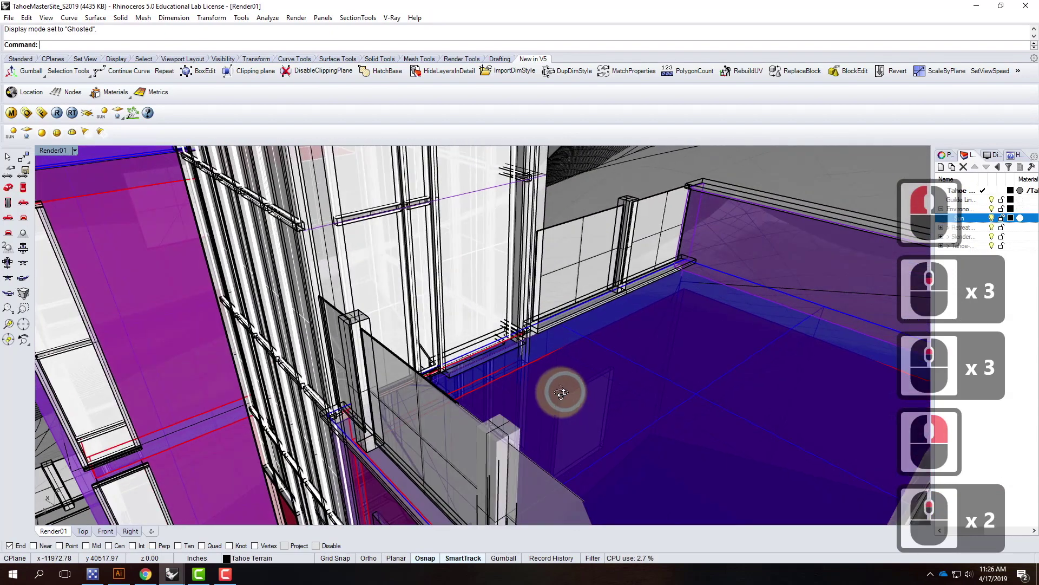
{"action": "scroll", "coordinate": [562, 392], "scroll_direction": "down", "scroll_amount": 4}
{"action": "right_click_drag", "start_coordinate": [461, 303], "coordinate": [245, 345]}
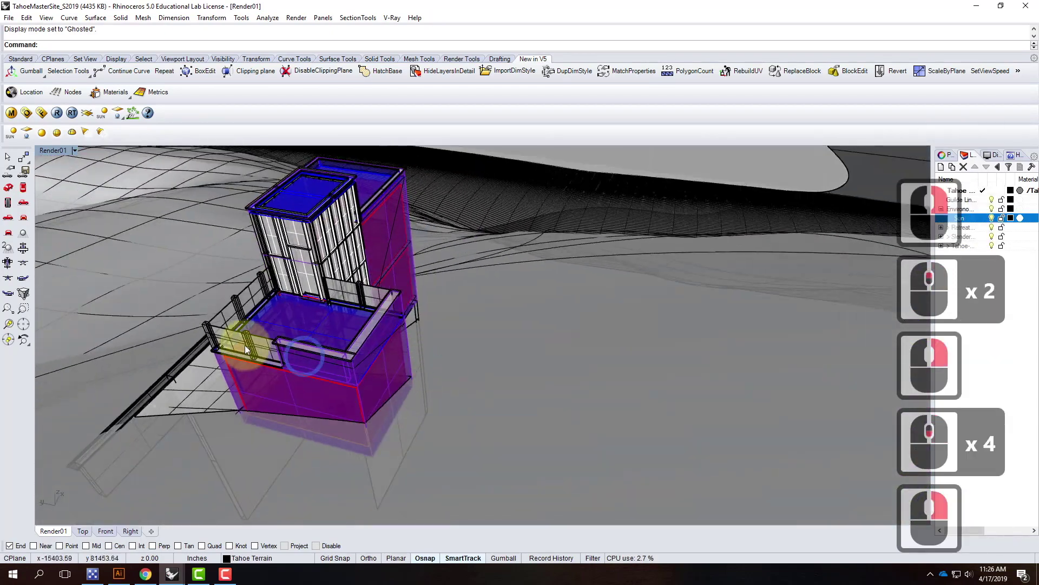
{"action": "scroll", "coordinate": [270, 345], "scroll_direction": "up", "scroll_amount": 3}
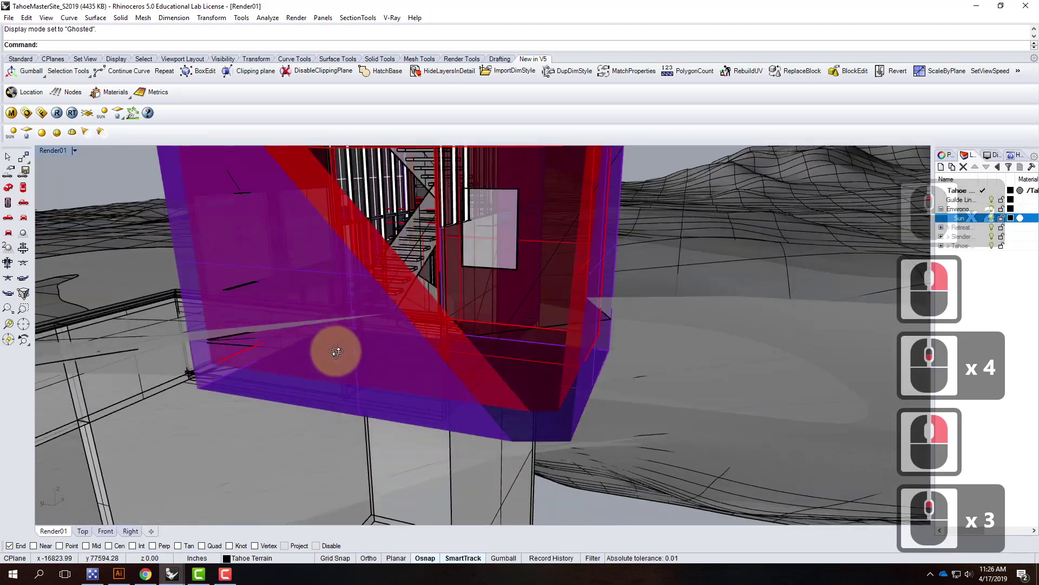
{"action": "right_click_drag", "start_coordinate": [336, 352], "coordinate": [339, 323]}
{"action": "scroll", "coordinate": [345, 323], "scroll_direction": "up", "scroll_amount": 1}
{"action": "scroll", "coordinate": [362, 351], "scroll_direction": "down", "scroll_amount": 2}
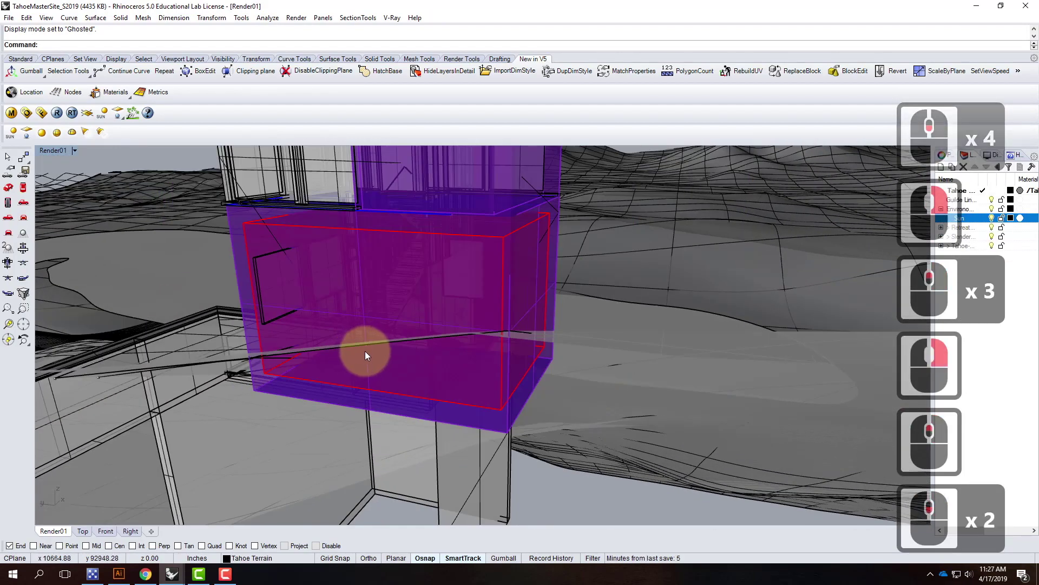
{"action": "scroll", "coordinate": [384, 294], "scroll_direction": "up", "scroll_amount": 6}
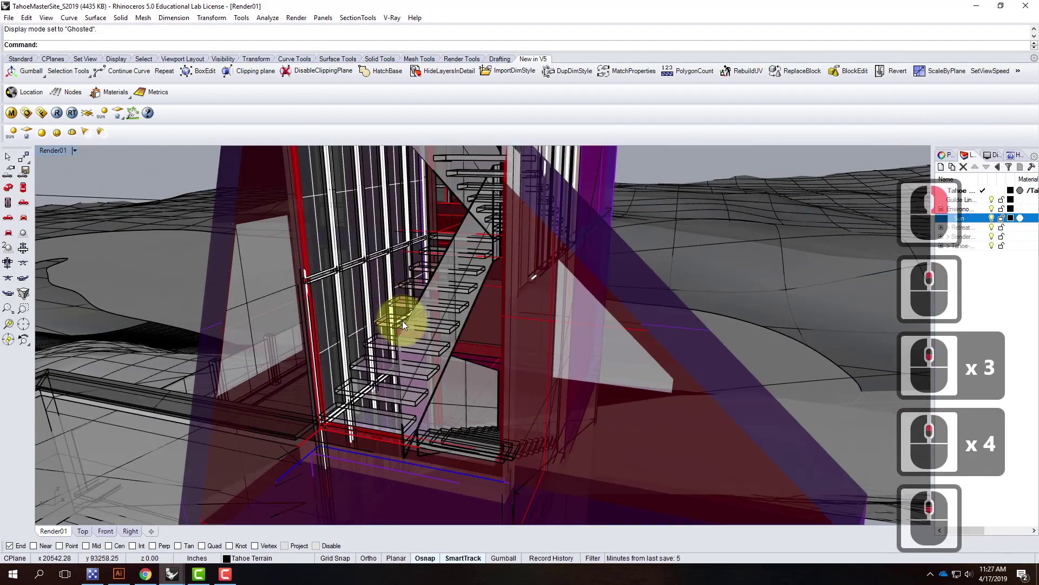
{"action": "scroll", "coordinate": [402, 320], "scroll_direction": "down", "scroll_amount": 4}
{"action": "key", "text": "Escape"}
{"action": "scroll", "coordinate": [398, 297], "scroll_direction": "up", "scroll_amount": 3}
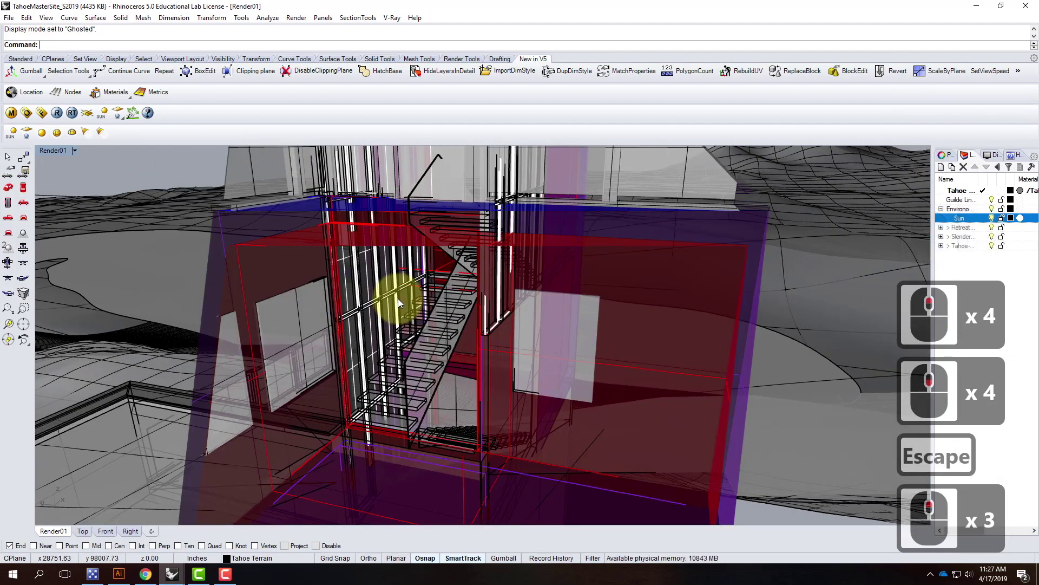
{"action": "key", "text": "Escape"}
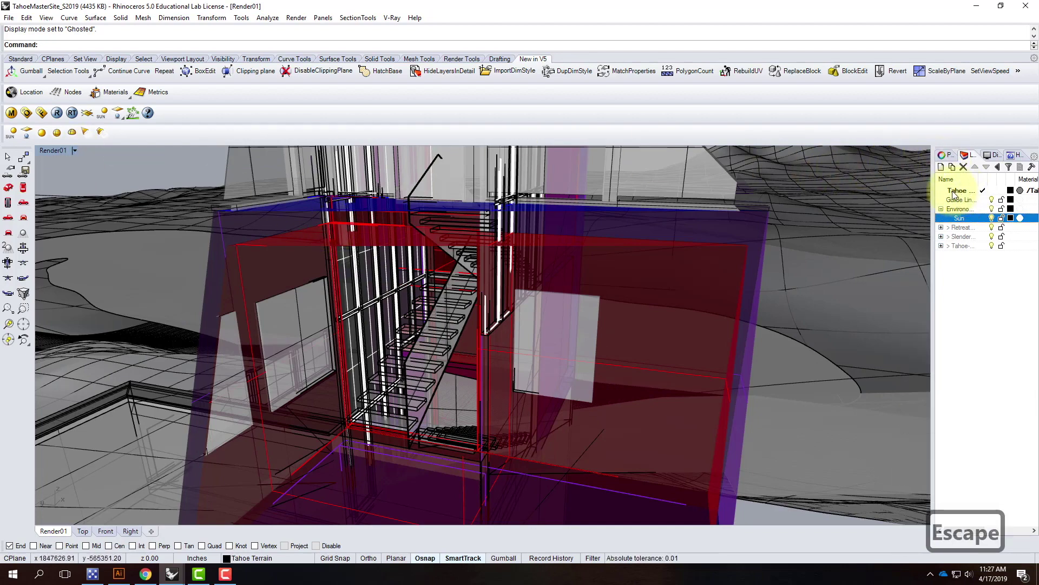
Hide the terrain block that surrounds and intersects the retreat building
{"action": "left_click", "coordinate": [888, 193]}
{"action": "scroll", "coordinate": [771, 288], "scroll_direction": "up", "scroll_amount": 3}
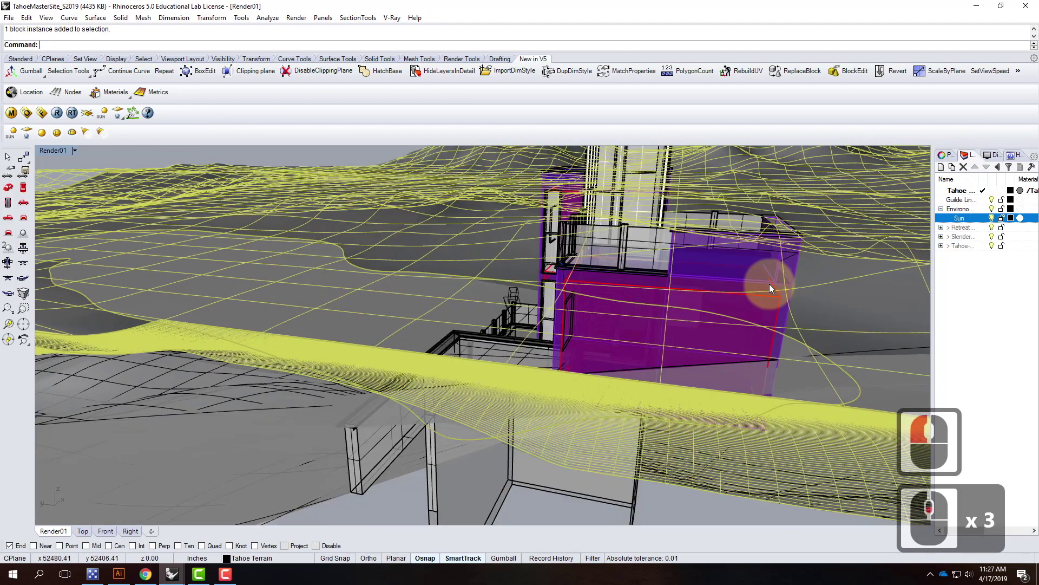
{"action": "scroll", "coordinate": [770, 285], "scroll_direction": "up", "scroll_amount": 2}
{"action": "type", "text": "hide"}
{"action": "key", "text": "Return"}
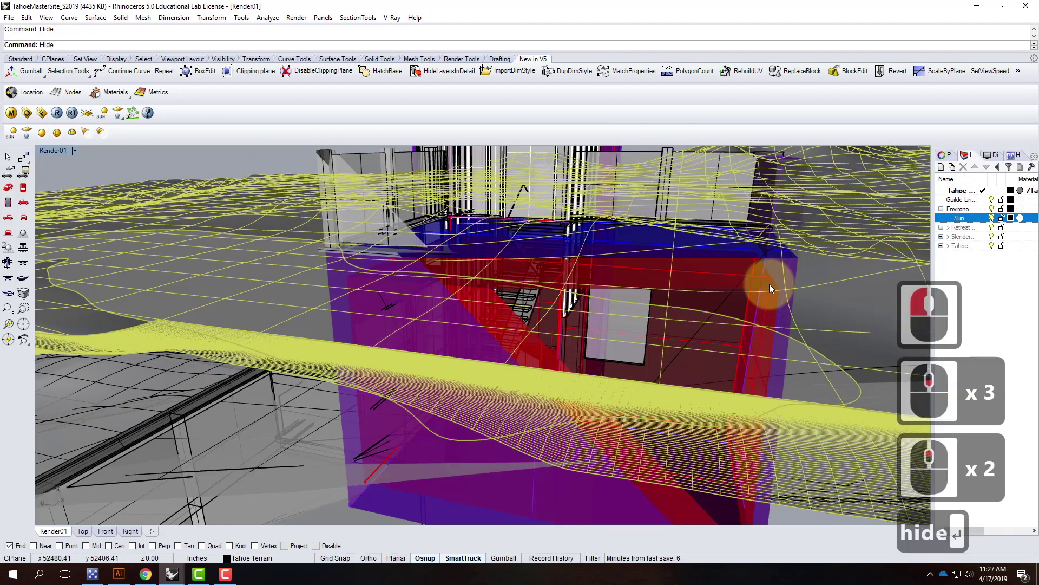
{"action": "key", "text": "Escape"}
{"action": "key", "text": "Escape"}
Zoom the Render01 view to the retreat building block, move in close to its staircase, and deselect the block
{"action": "left_click", "coordinate": [547, 340]}
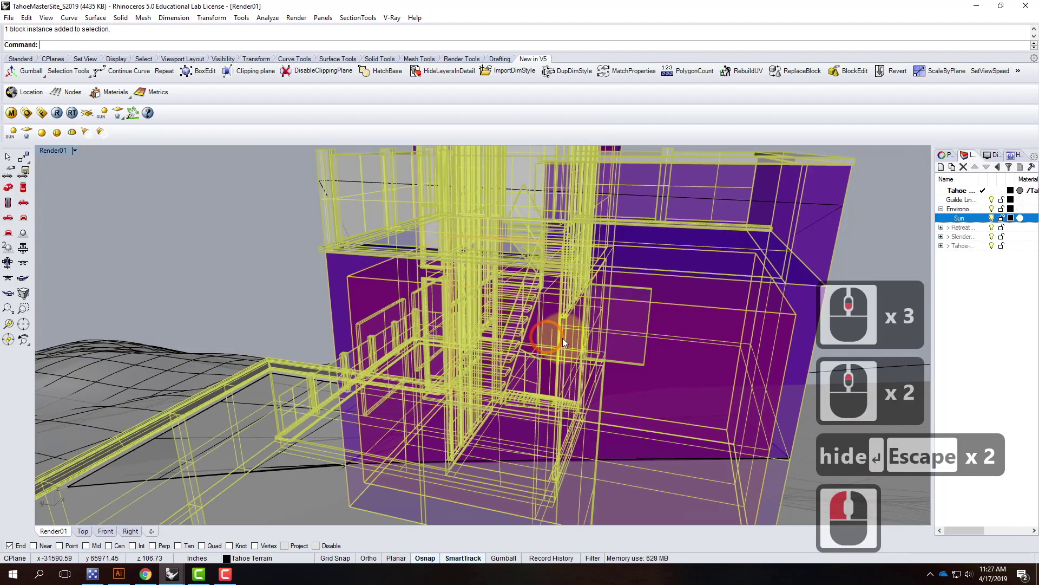
{"action": "type", "text": "z"}
{"action": "key", "text": "Return"}
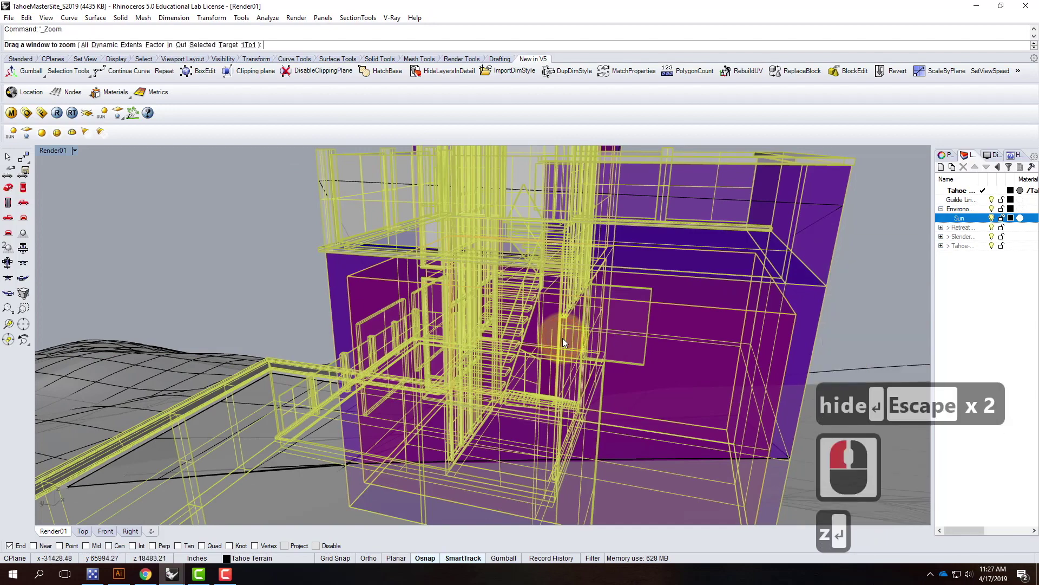
{"action": "type", "text": "s"}
{"action": "key", "text": "Return"}
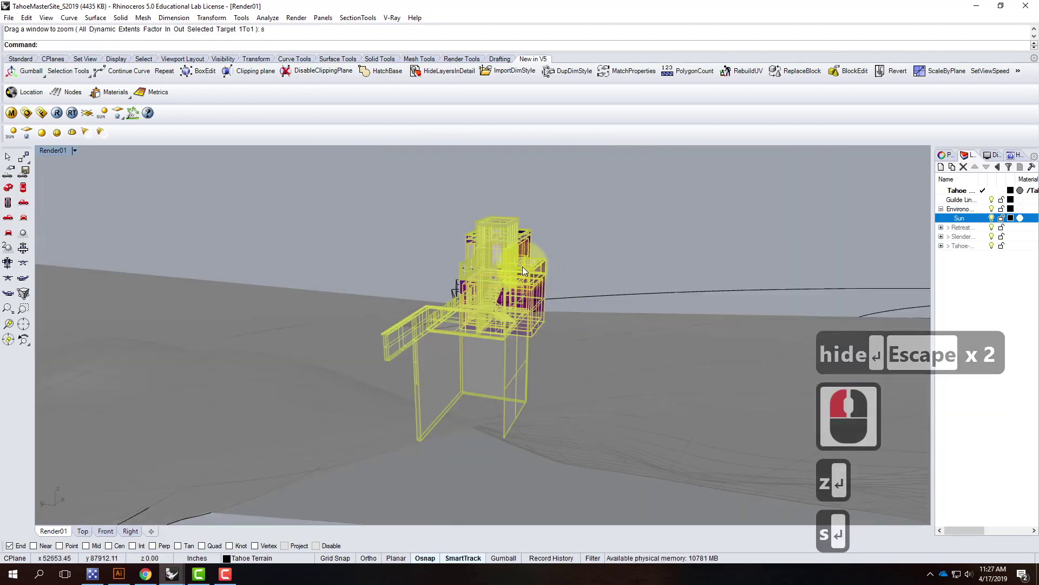
{"action": "scroll", "coordinate": [544, 314], "scroll_direction": "up", "scroll_amount": 3}
{"action": "right_click_drag", "start_coordinate": [544, 315], "coordinate": [495, 303]}
{"action": "scroll", "coordinate": [476, 304], "scroll_direction": "up", "scroll_amount": 4}
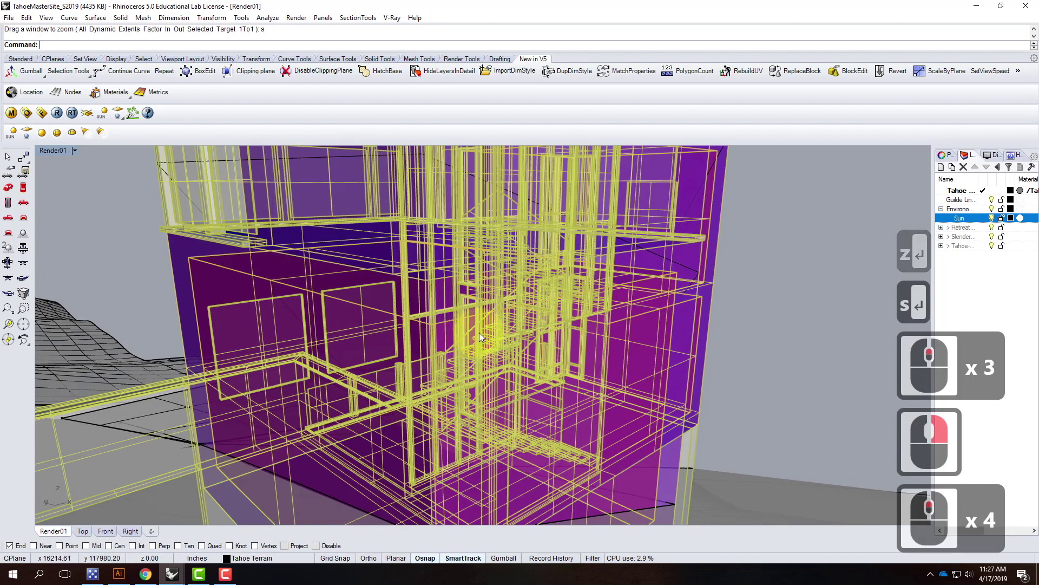
{"action": "key", "text": "Escape"}
Examine the roof-deck wing from outside and look into the interior beneath it
{"action": "right_click_drag", "start_coordinate": [427, 340], "coordinate": [444, 320]}
{"action": "scroll", "coordinate": [444, 314], "scroll_direction": "up", "scroll_amount": 3}
{"action": "scroll", "coordinate": [451, 320], "scroll_direction": "down", "scroll_amount": 2}
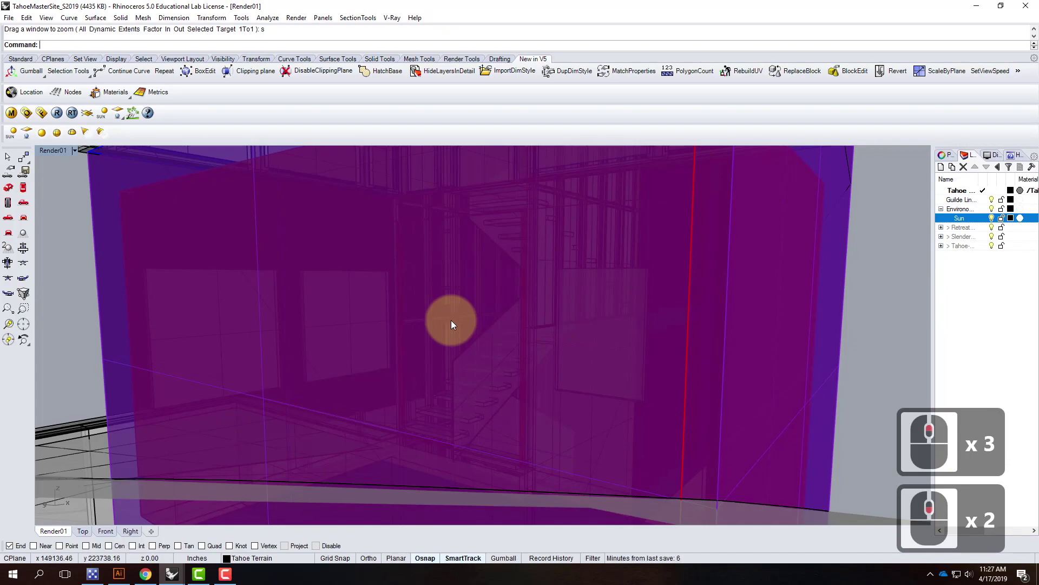
{"action": "scroll", "coordinate": [452, 323], "scroll_direction": "down", "scroll_amount": 3}
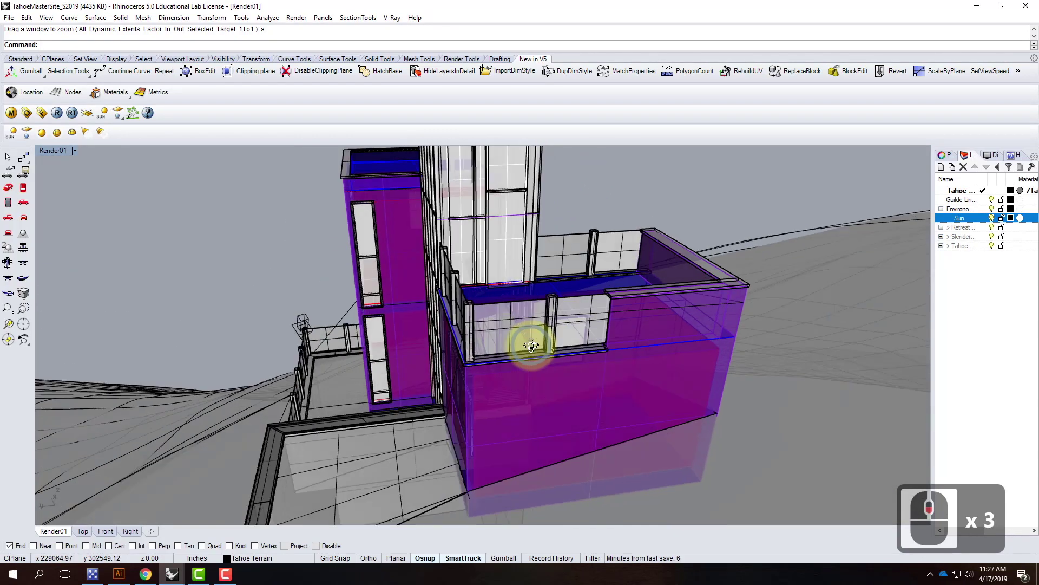
{"action": "right_click_drag", "start_coordinate": [530, 345], "coordinate": [476, 243]}
{"action": "scroll", "coordinate": [530, 323], "scroll_direction": "up", "scroll_amount": 3}
{"action": "right_click_drag", "start_coordinate": [531, 323], "coordinate": [506, 325]}
{"action": "scroll", "coordinate": [457, 260], "scroll_direction": "up", "scroll_amount": 2}
{"action": "scroll", "coordinate": [534, 344], "scroll_direction": "up", "scroll_amount": 2}
{"action": "scroll", "coordinate": [532, 308], "scroll_direction": "up", "scroll_amount": 3}
{"action": "scroll", "coordinate": [567, 343], "scroll_direction": "up", "scroll_amount": 2}
{"action": "right_click_drag", "start_coordinate": [559, 367], "coordinate": [541, 262]}
{"action": "scroll", "coordinate": [553, 436], "scroll_direction": "up", "scroll_amount": 5}
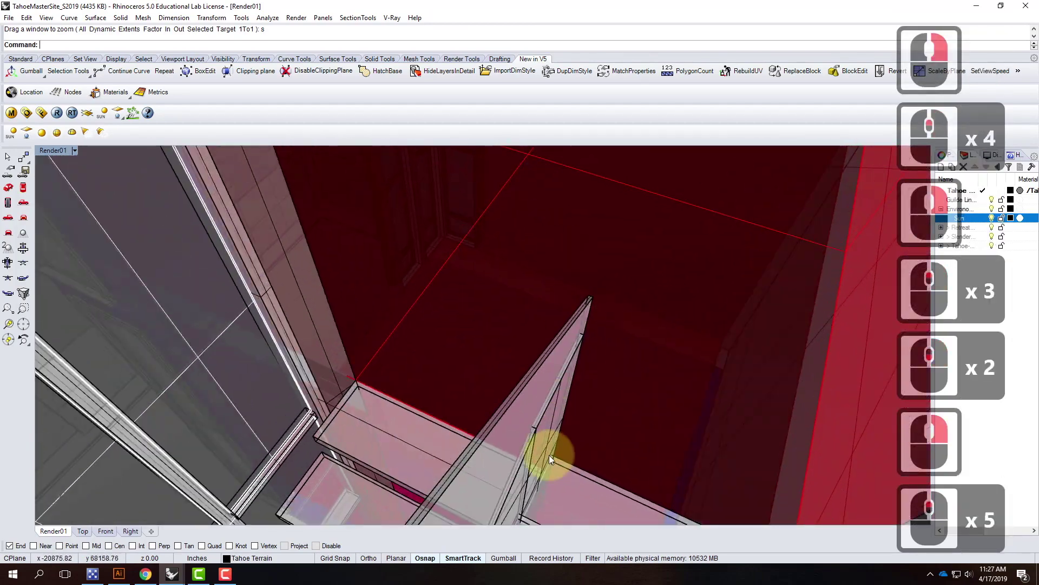
Look around the rooms on both sides of the stair tower for an interior viewpoint facing the staircase
{"action": "scroll", "coordinate": [553, 436], "scroll_direction": "down", "scroll_amount": 5}
{"action": "right_click_drag", "start_coordinate": [550, 481], "coordinate": [538, 499]}
{"action": "scroll", "coordinate": [581, 349], "scroll_direction": "down", "scroll_amount": 8}
{"action": "scroll", "coordinate": [581, 377], "scroll_direction": "down", "scroll_amount": 1}
{"action": "scroll", "coordinate": [539, 499], "scroll_direction": "down", "scroll_amount": 3}
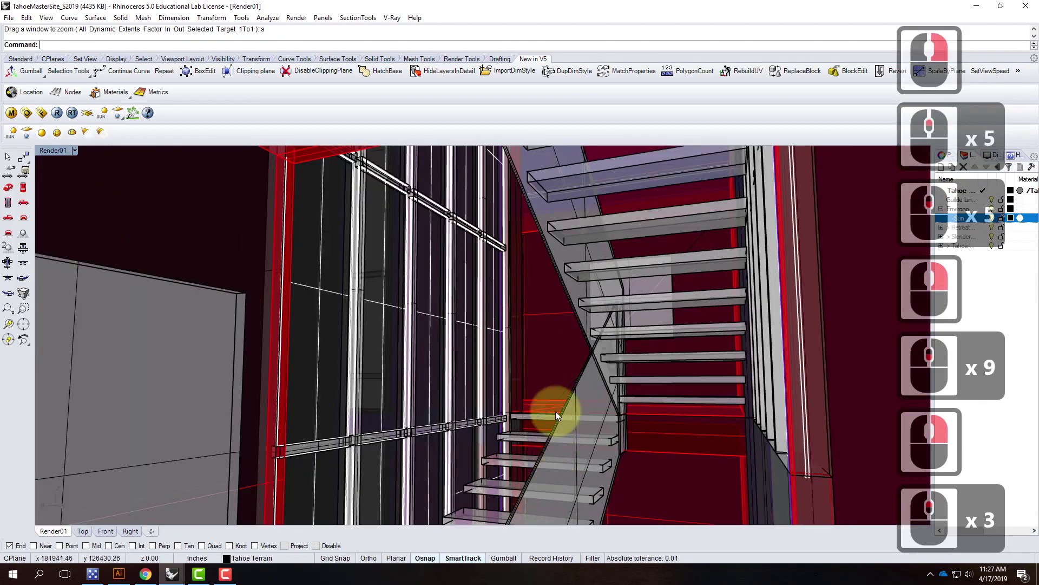
{"action": "scroll", "coordinate": [554, 420], "scroll_direction": "down", "scroll_amount": 1}
{"action": "scroll", "coordinate": [600, 521], "scroll_direction": "up", "scroll_amount": 8}
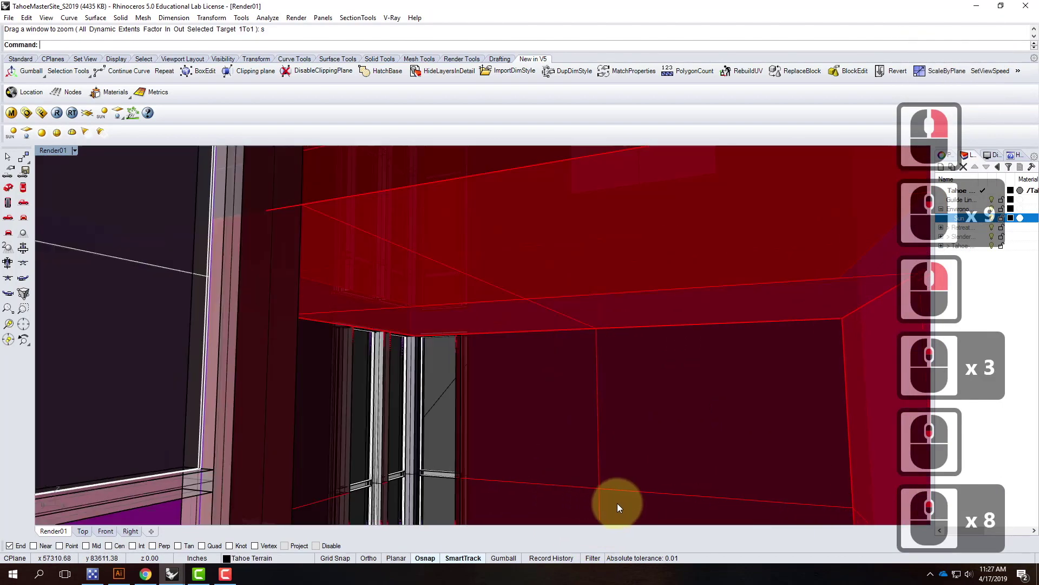
{"action": "right_click_drag", "start_coordinate": [617, 503], "coordinate": [366, 476]}
{"action": "scroll", "coordinate": [433, 504], "scroll_direction": "down", "scroll_amount": 4}
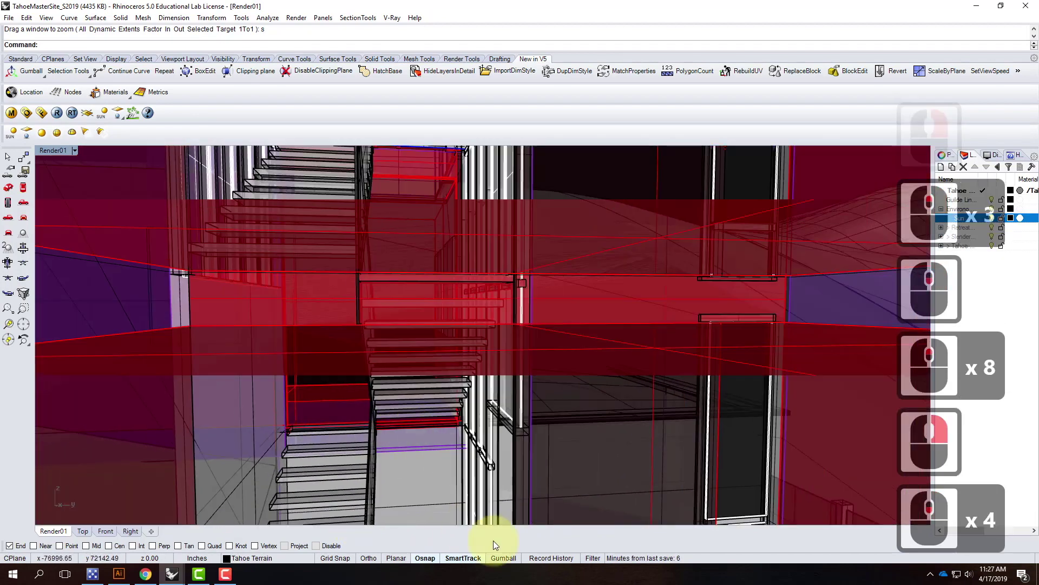
{"action": "right_click_drag", "start_coordinate": [528, 506], "coordinate": [459, 301]}
{"action": "scroll", "coordinate": [463, 354], "scroll_direction": "up", "scroll_amount": 3}
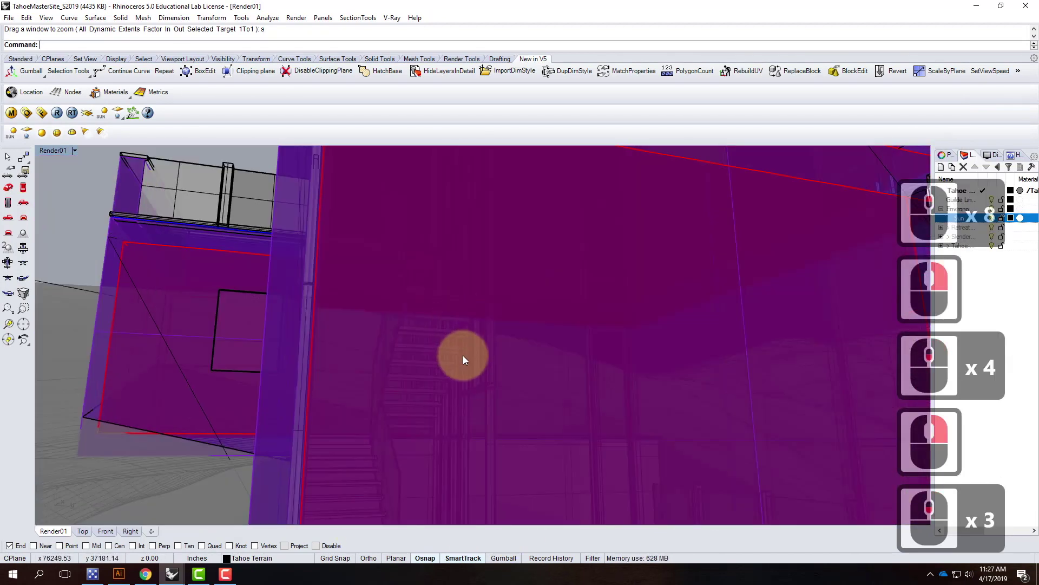
{"action": "right_click_drag", "start_coordinate": [514, 431], "coordinate": [461, 433]}
{"action": "scroll", "coordinate": [457, 401], "scroll_direction": "down", "scroll_amount": 2}
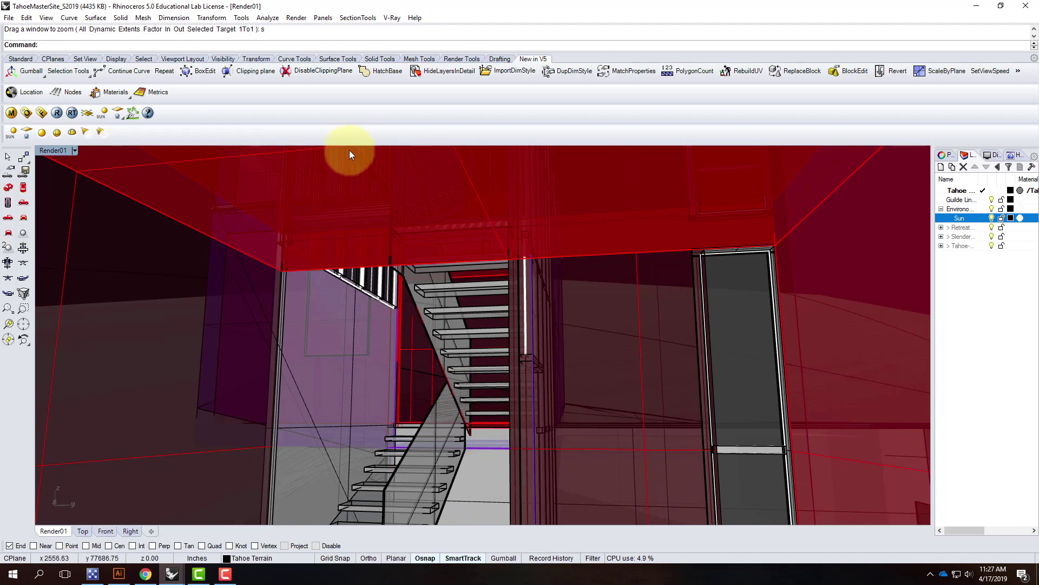
Set the Render01 viewport camera's lens length to 18
{"action": "key", "text": "Escape"}
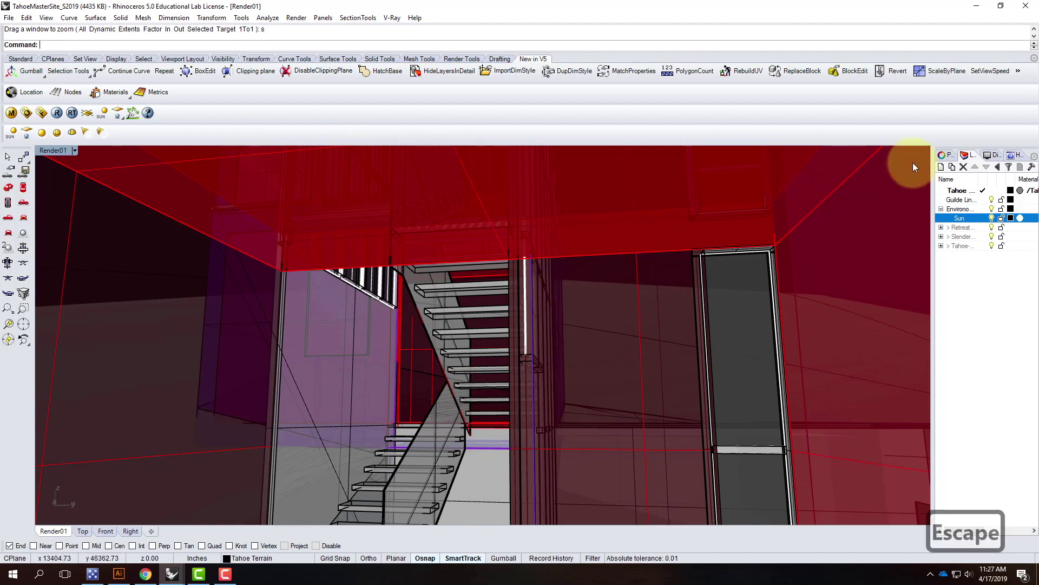
{"action": "left_click", "coordinate": [948, 155]}
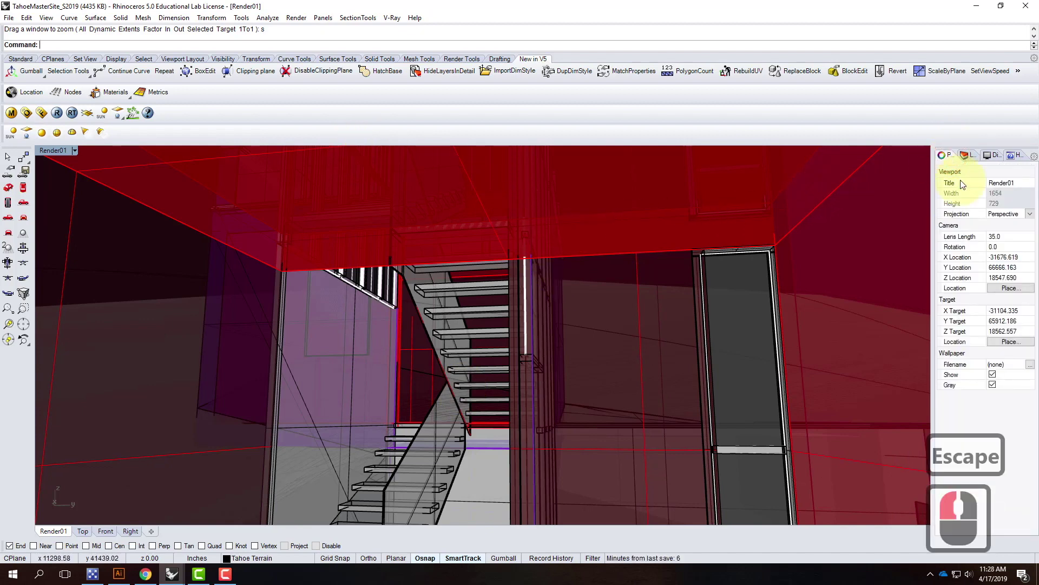
{"action": "double_click", "coordinate": [996, 238]}
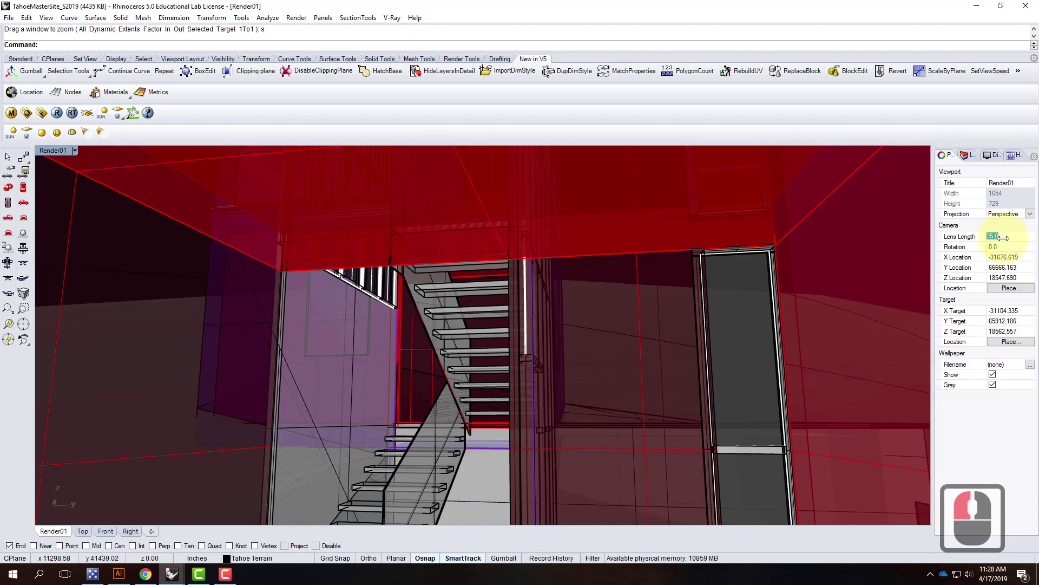
{"action": "type", "text": "18"}
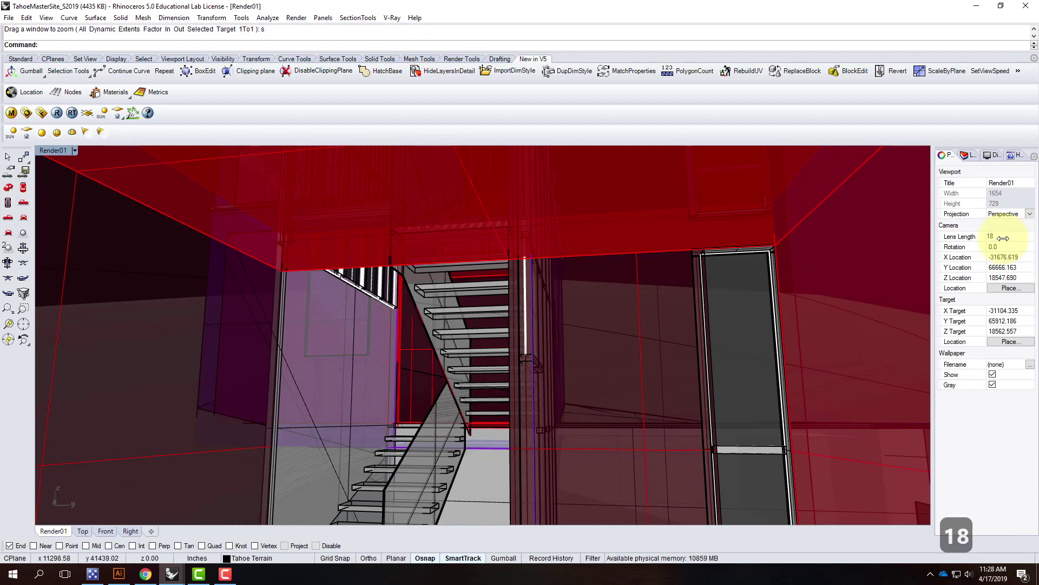
{"action": "key", "text": "Return"}
Orbit and zoom the Render01 view to frame the staircase from inside the adjoining room, with the windows on both sides
{"action": "right_click_drag", "start_coordinate": [455, 300], "coordinate": [480, 325]}
{"action": "scroll", "coordinate": [431, 292], "scroll_direction": "up", "scroll_amount": 3}
{"action": "scroll", "coordinate": [471, 399], "scroll_direction": "down", "scroll_amount": 2}
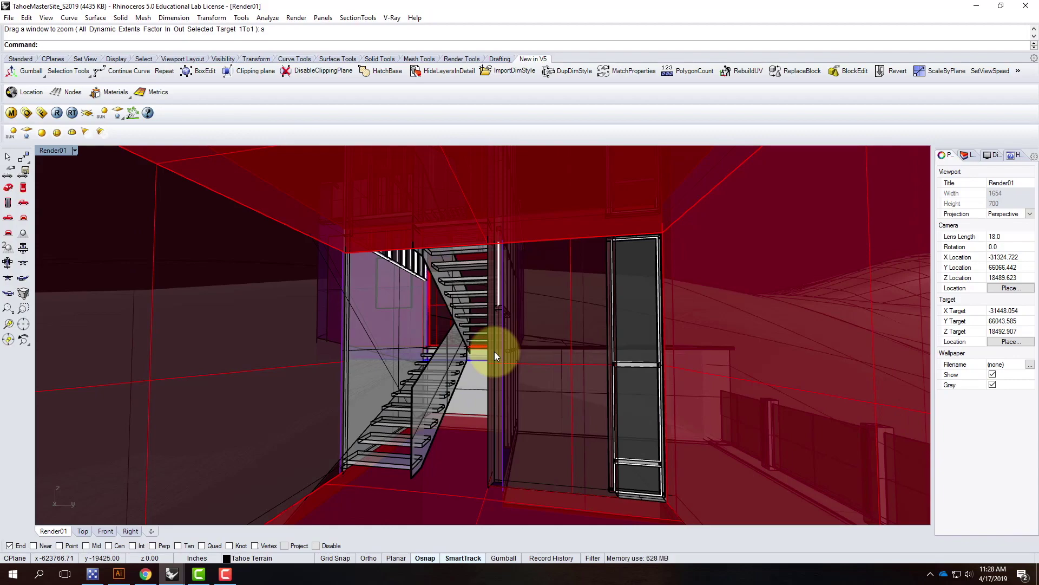
{"action": "right_click_drag", "start_coordinate": [501, 353], "coordinate": [663, 329]}
{"action": "scroll", "coordinate": [732, 316], "scroll_direction": "down", "scroll_amount": 3}
{"action": "scroll", "coordinate": [526, 329], "scroll_direction": "down", "scroll_amount": 7}
{"action": "scroll", "coordinate": [528, 328], "scroll_direction": "up", "scroll_amount": 5}
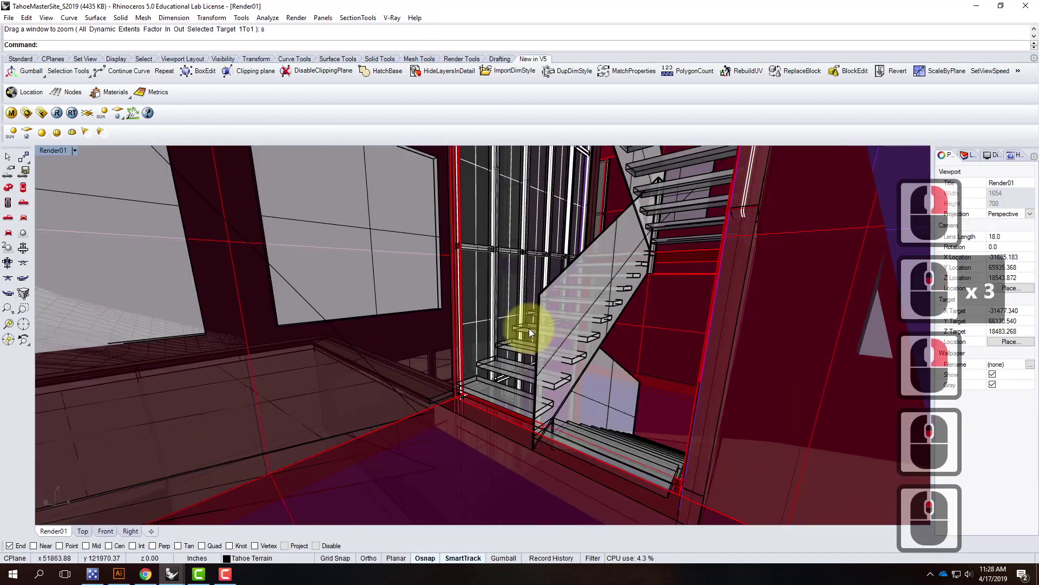
{"action": "scroll", "coordinate": [563, 363], "scroll_direction": "down", "scroll_amount": 3}
{"action": "scroll", "coordinate": [596, 330], "scroll_direction": "up", "scroll_amount": 4}
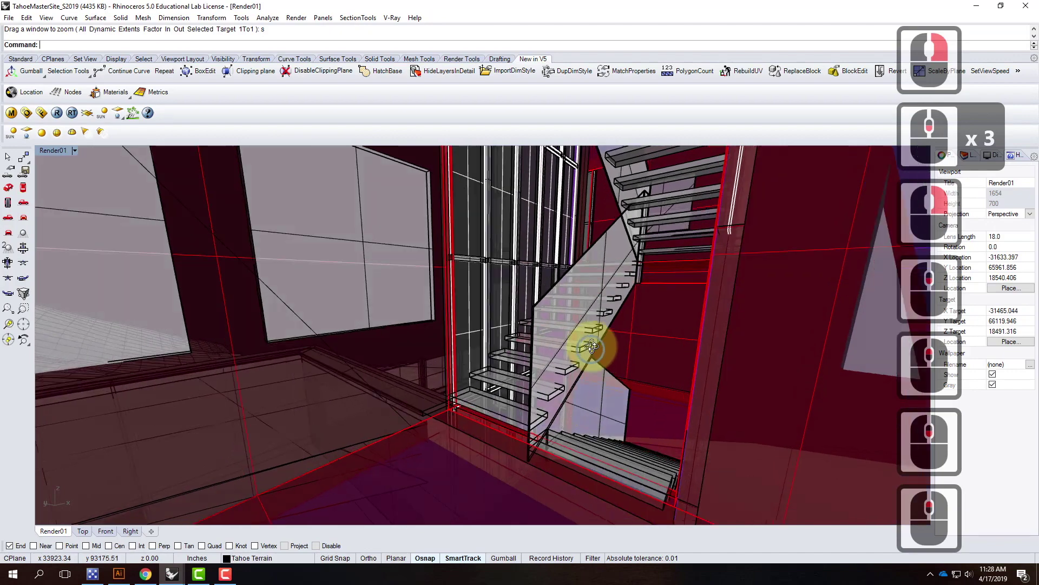
{"action": "scroll", "coordinate": [547, 337], "scroll_direction": "down", "scroll_amount": 3}
{"action": "scroll", "coordinate": [586, 336], "scroll_direction": "up", "scroll_amount": 2}
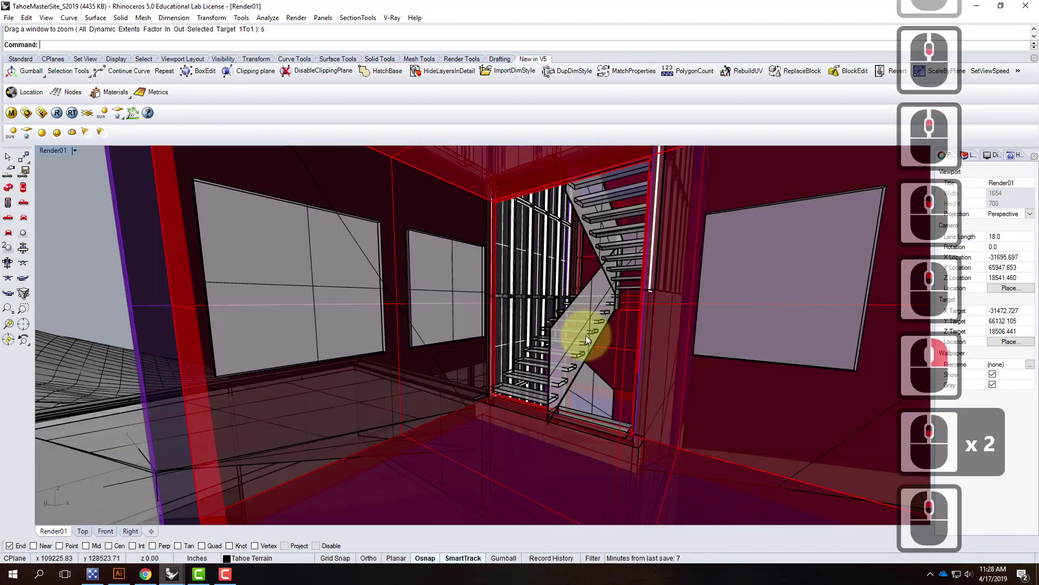
{"action": "right_click_drag", "start_coordinate": [594, 336], "coordinate": [563, 336]}
{"action": "scroll", "coordinate": [518, 300], "scroll_direction": "up", "scroll_amount": 4}
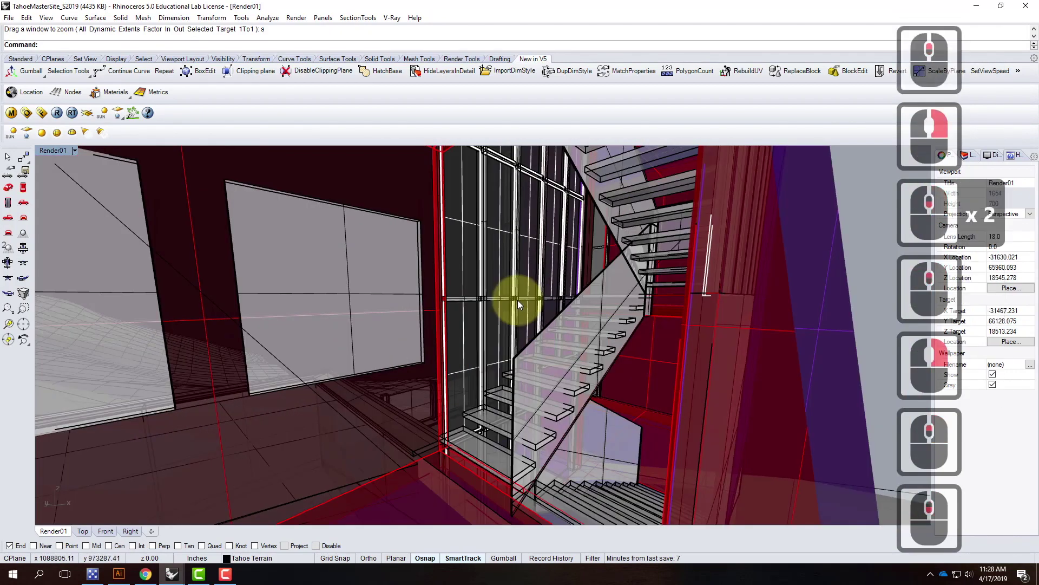
{"action": "scroll", "coordinate": [518, 300], "scroll_direction": "down", "scroll_amount": 4}
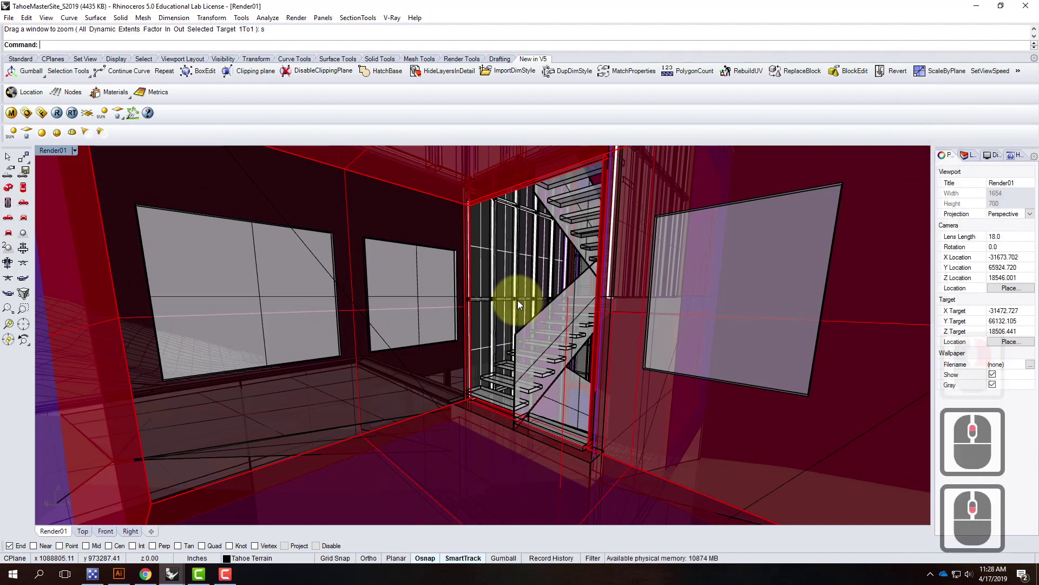
Show the Render01 viewport's camera object and restore the four-viewport layout
{"action": "left_click", "coordinate": [74, 150]}
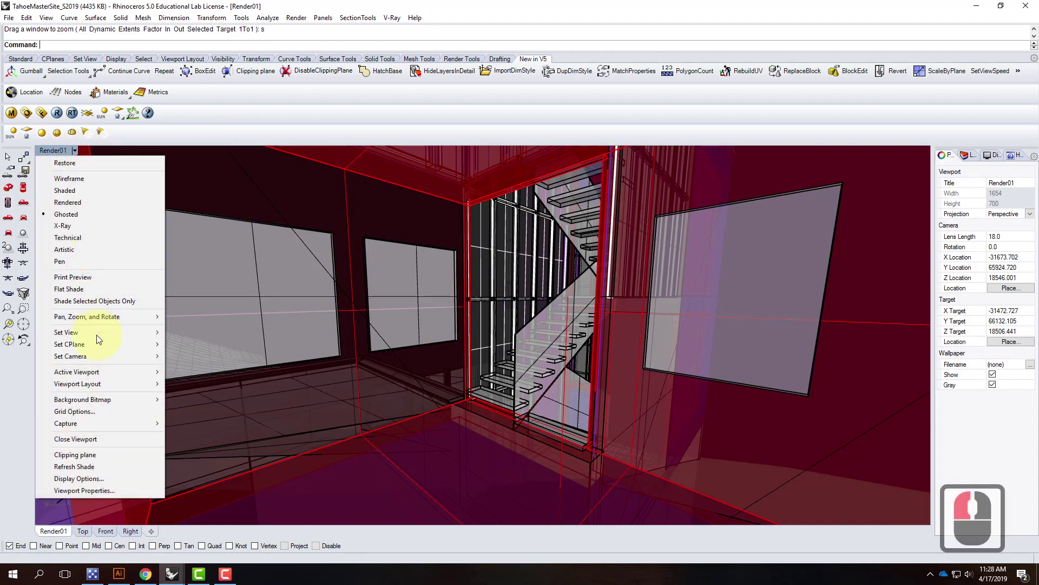
{"action": "mouse_move", "coordinate": [93, 356]}
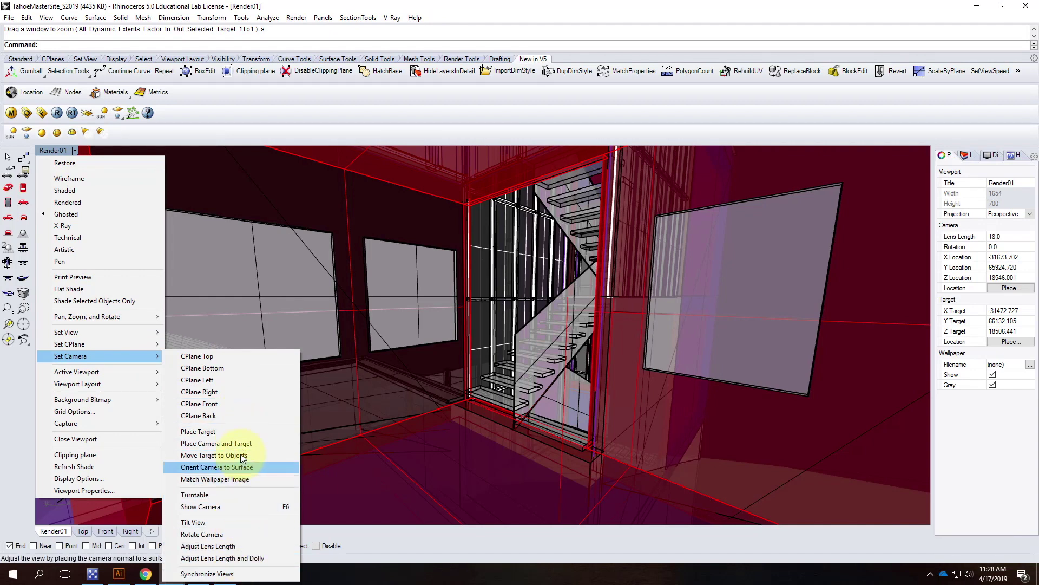
{"action": "left_click", "coordinate": [240, 508]}
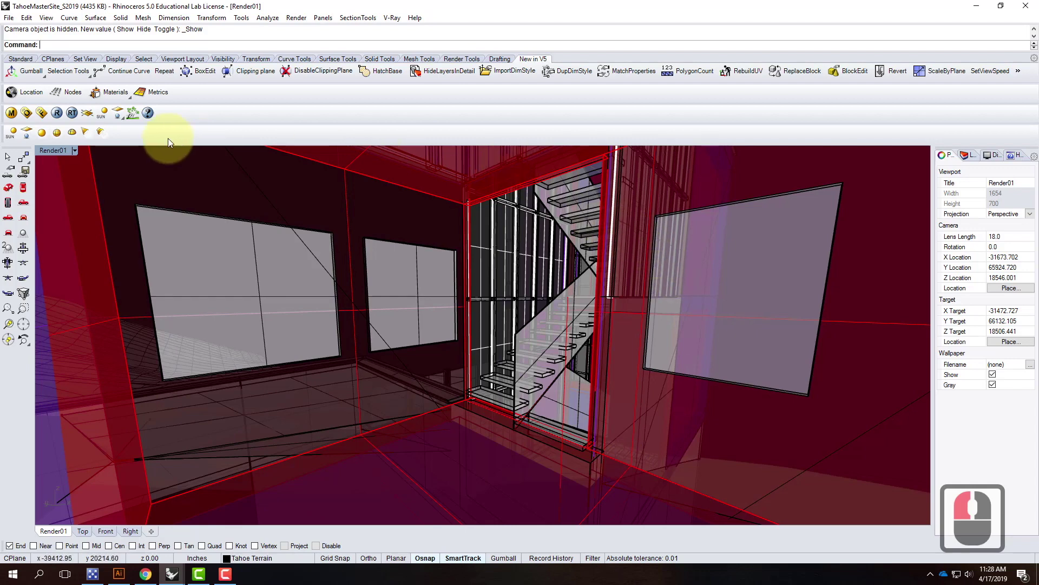
{"action": "double_click", "coordinate": [50, 151]}
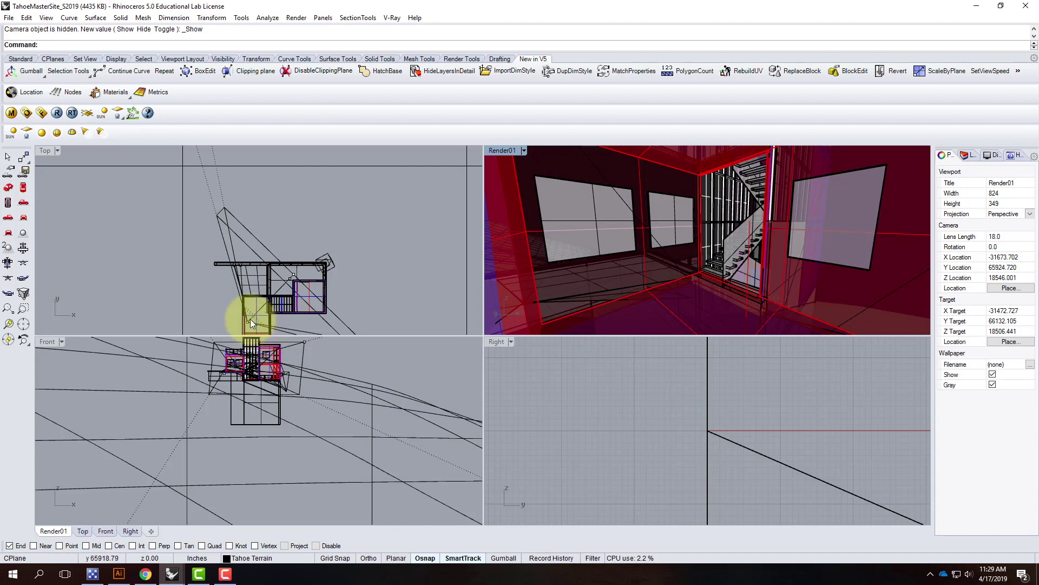
Move the Render01 camera point about 44 in in the Top viewport, back toward the room's far corner away from the stairs
{"action": "scroll", "coordinate": [186, 245], "scroll_direction": "up", "scroll_amount": 2}
{"action": "scroll", "coordinate": [206, 288], "scroll_direction": "up", "scroll_amount": 7}
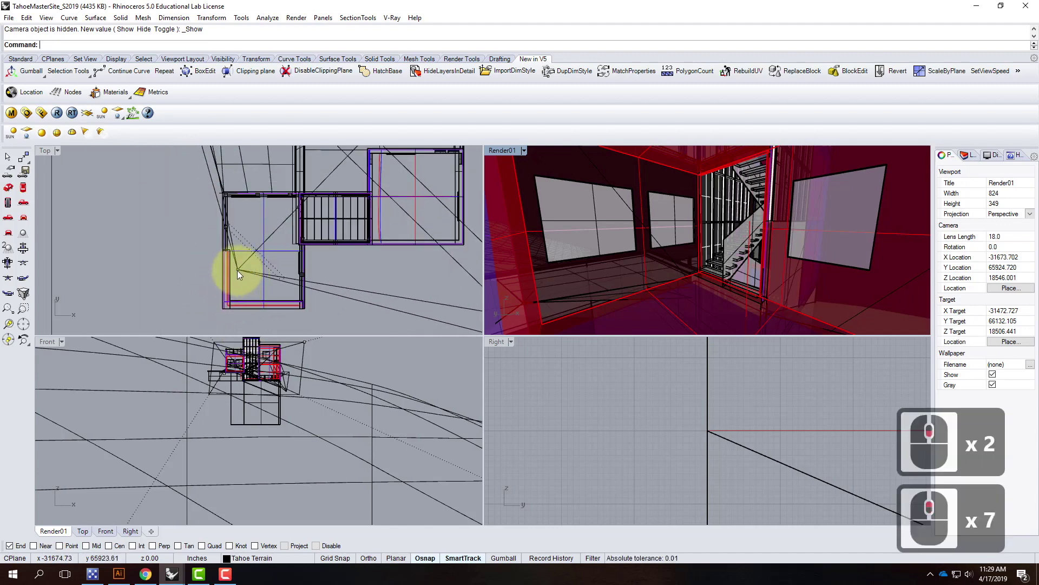
{"action": "left_click", "coordinate": [237, 269]}
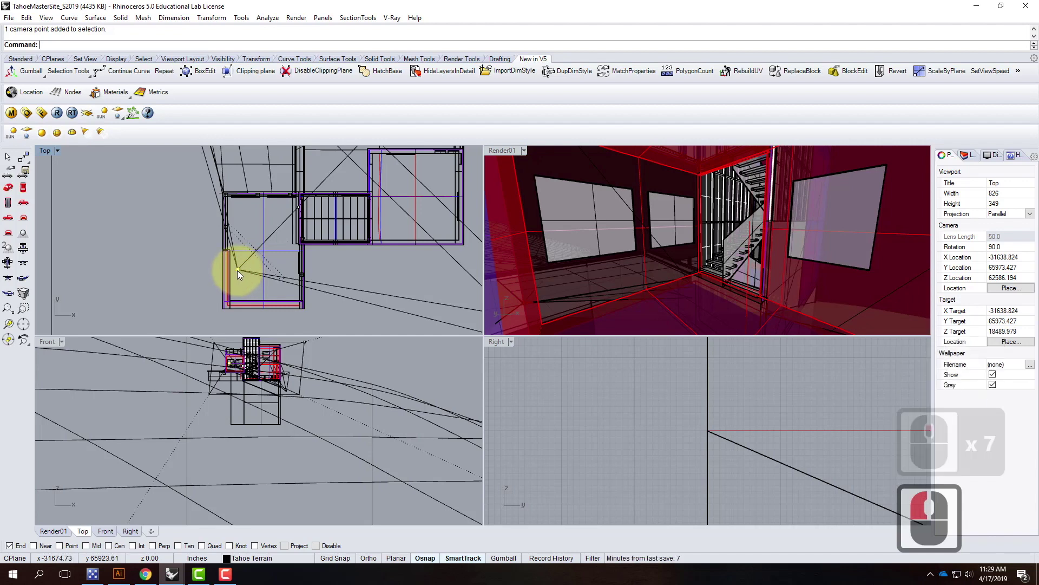
{"action": "type", "text": "M"}
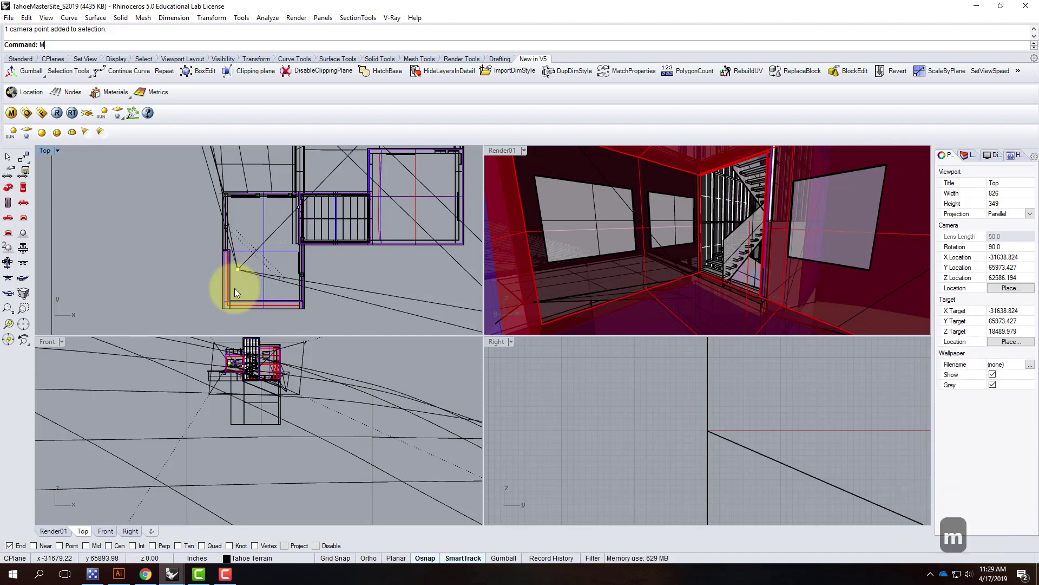
{"action": "type", "text": "ove"}
{"action": "key", "text": "Return"}
{"action": "left_click", "coordinate": [180, 243]}
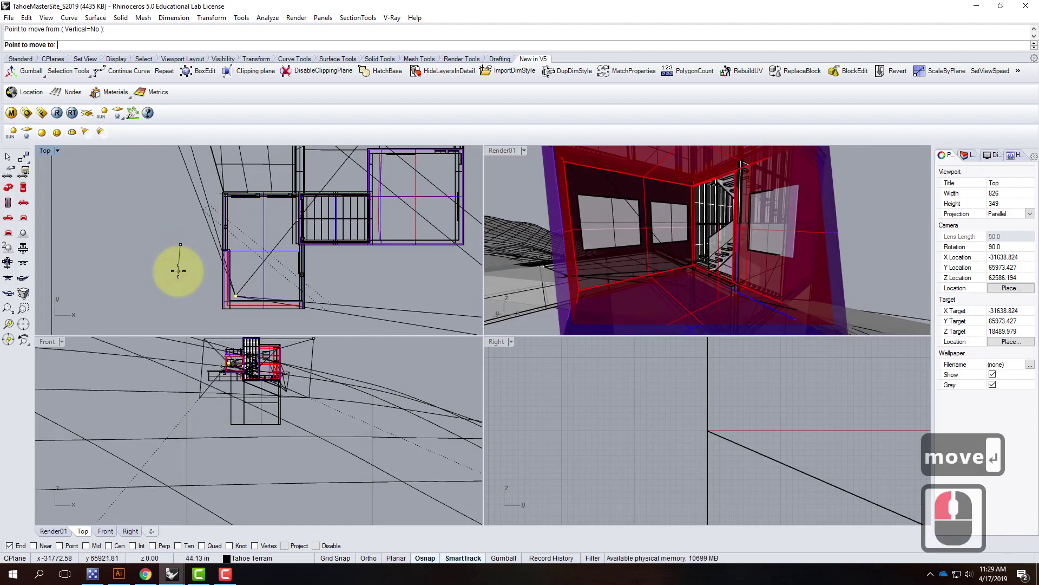
{"action": "left_click", "coordinate": [179, 271]}
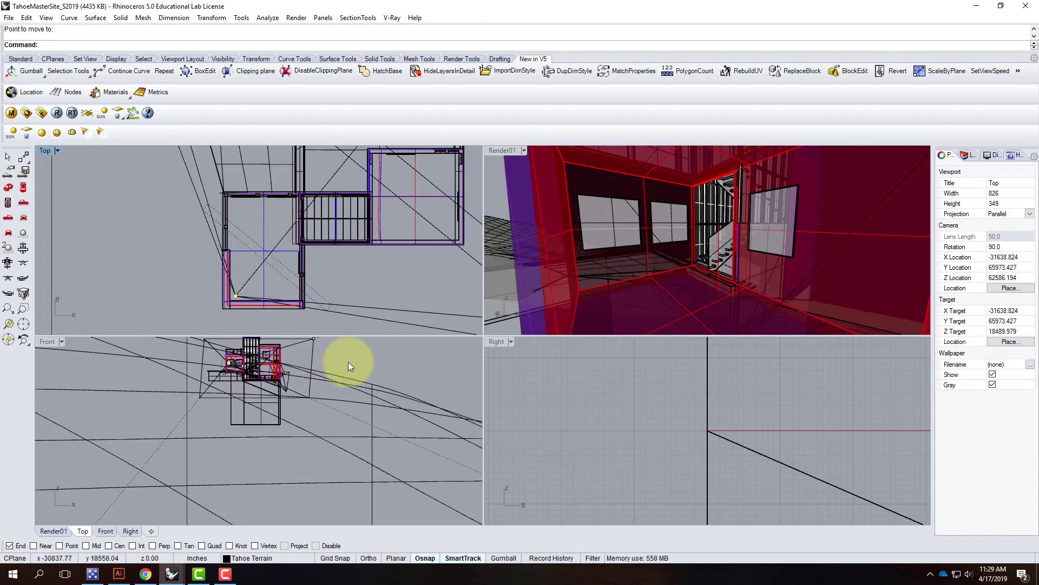
Zoom the Front and Right viewports in on the retreat building and the displayed Render01 camera
{"action": "scroll", "coordinate": [219, 397], "scroll_direction": "up", "scroll_amount": 3}
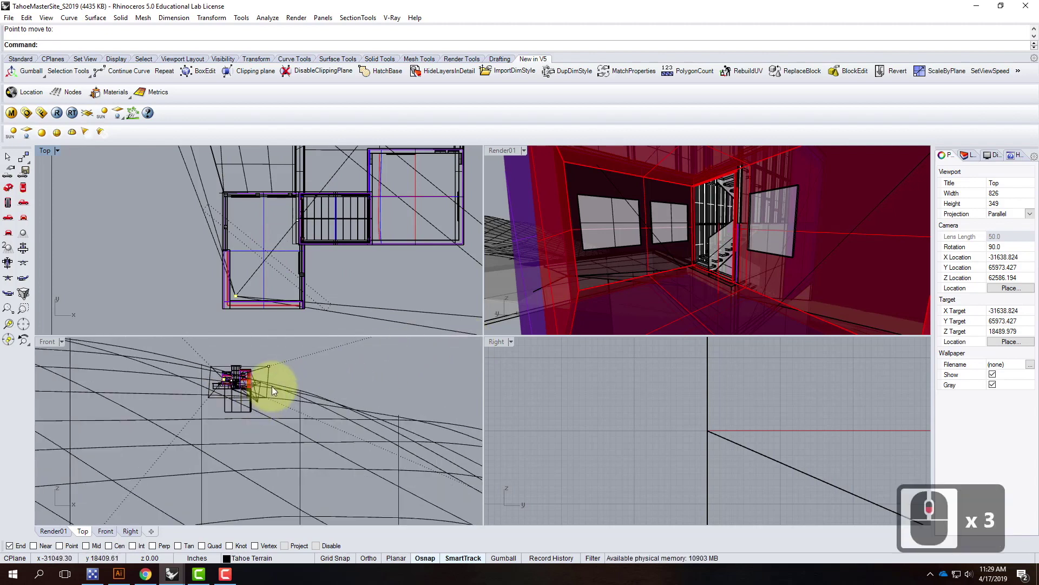
{"action": "scroll", "coordinate": [272, 385], "scroll_direction": "up", "scroll_amount": 4}
{"action": "right_click", "coordinate": [309, 399]}
{"action": "scroll", "coordinate": [693, 424], "scroll_direction": "up", "scroll_amount": 2}
{"action": "scroll", "coordinate": [693, 425], "scroll_direction": "down", "scroll_amount": 20}
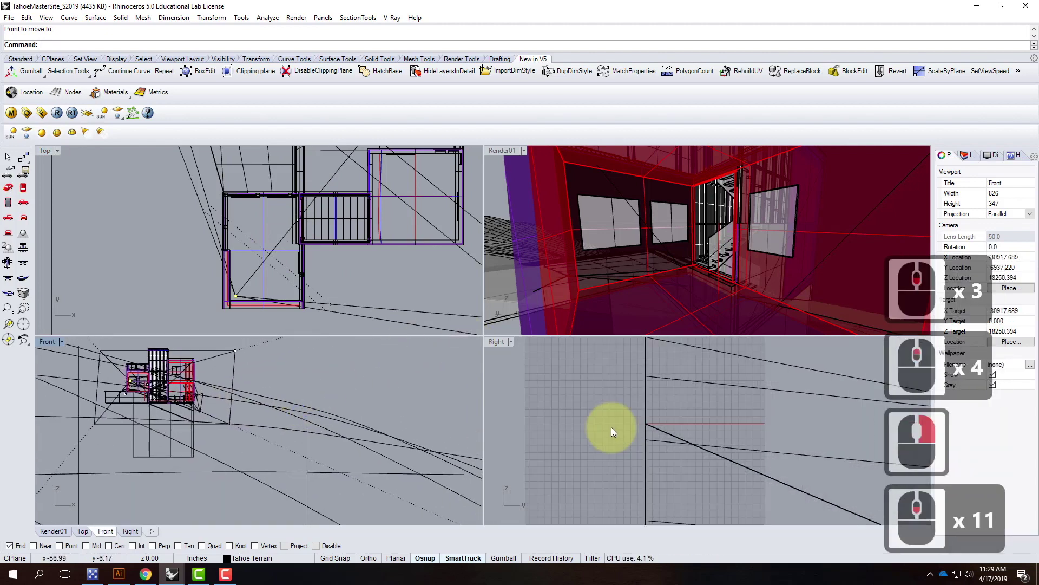
{"action": "scroll", "coordinate": [622, 447], "scroll_direction": "down", "scroll_amount": 5}
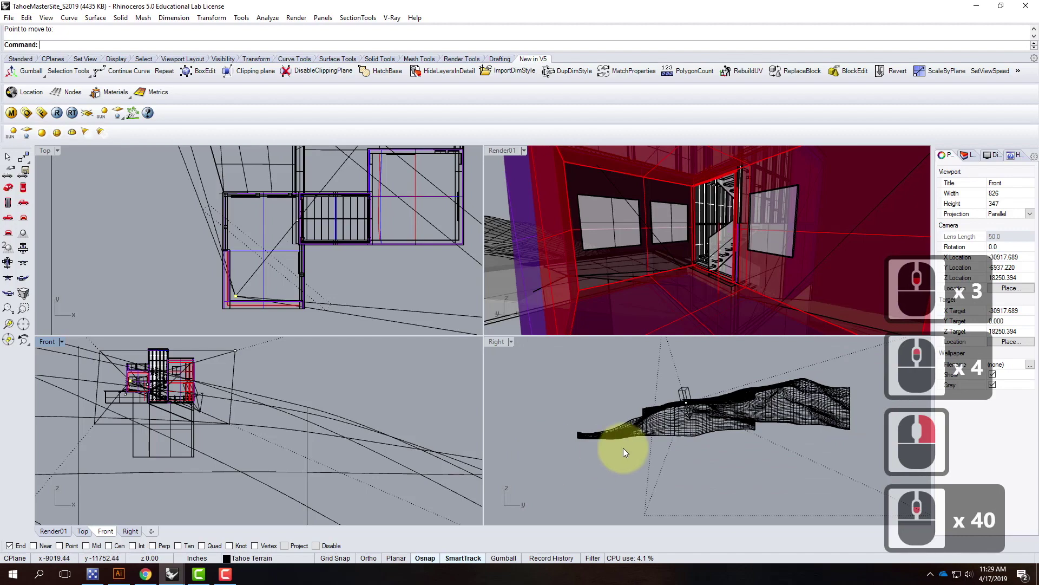
{"action": "scroll", "coordinate": [681, 404], "scroll_direction": "up", "scroll_amount": 17}
{"action": "scroll", "coordinate": [678, 381], "scroll_direction": "up", "scroll_amount": 11}
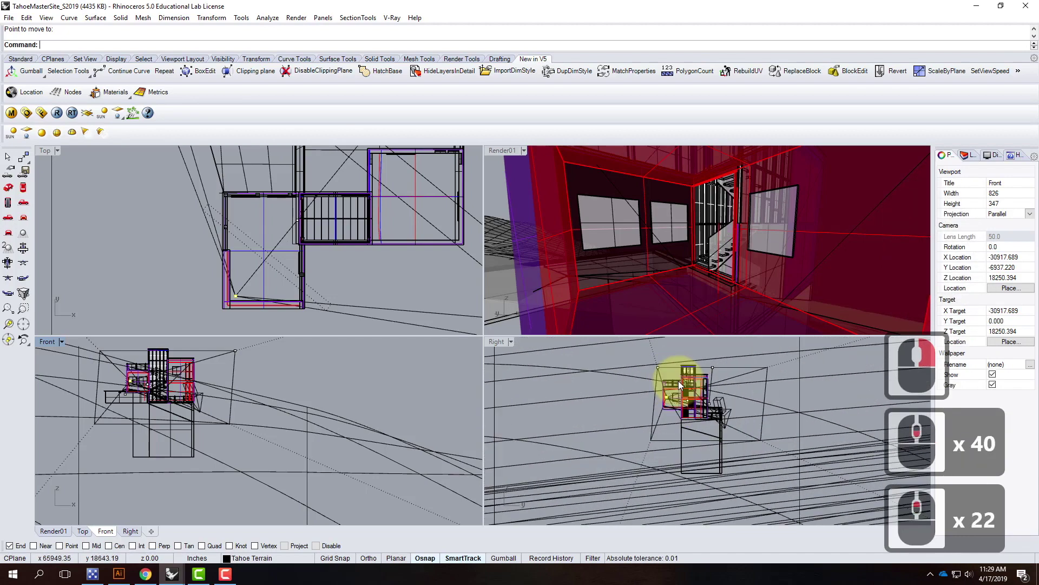
{"action": "scroll", "coordinate": [674, 404], "scroll_direction": "down", "scroll_amount": 1}
{"action": "scroll", "coordinate": [704, 422], "scroll_direction": "up", "scroll_amount": 3}
{"action": "scroll", "coordinate": [794, 435], "scroll_direction": "down", "scroll_amount": 1}
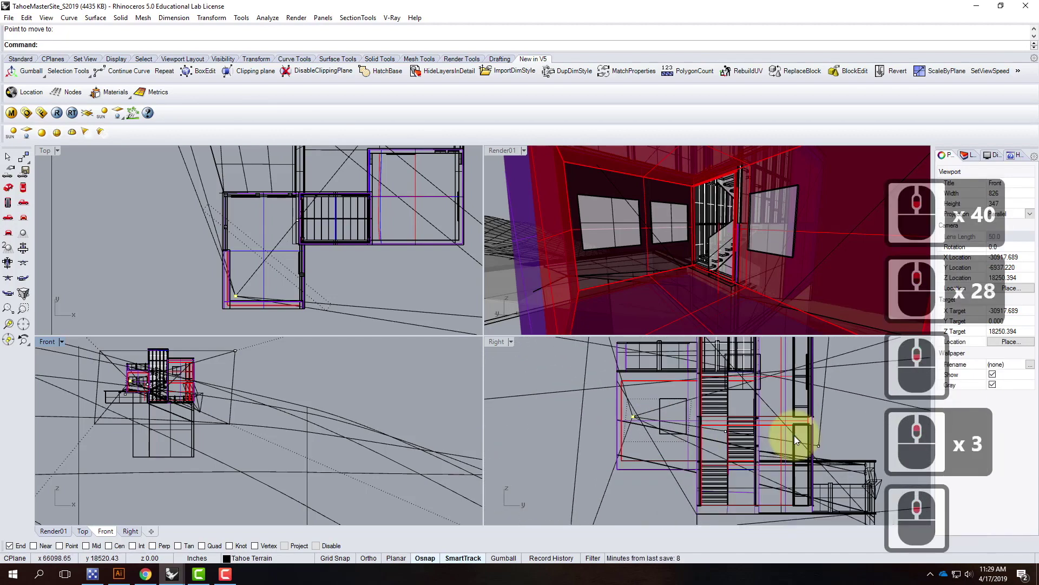
Move the Render01 camera's target point straight up about 29 in in the Right viewport
{"action": "left_click", "coordinate": [722, 427]}
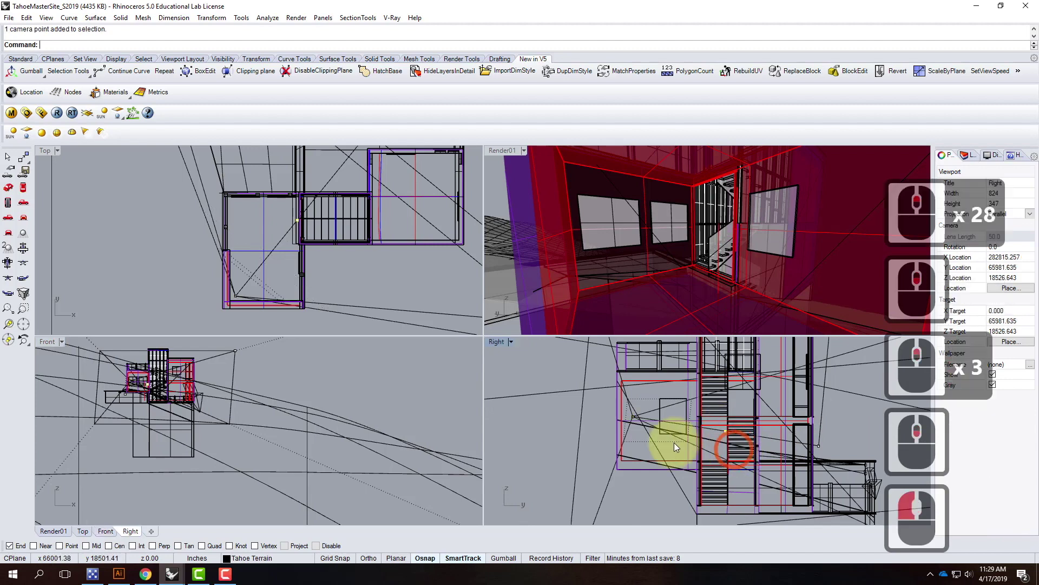
{"action": "scroll", "coordinate": [671, 442], "scroll_direction": "down", "scroll_amount": 3}
{"action": "scroll", "coordinate": [742, 418], "scroll_direction": "up", "scroll_amount": 1}
{"action": "scroll", "coordinate": [596, 396], "scroll_direction": "down", "scroll_amount": 1}
{"action": "scroll", "coordinate": [703, 427], "scroll_direction": "up", "scroll_amount": 1}
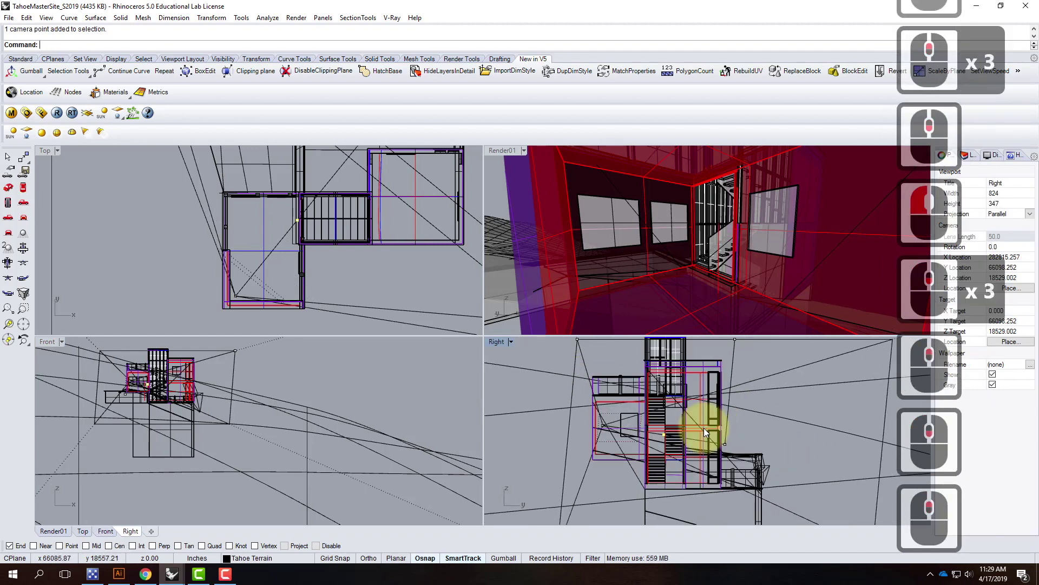
{"action": "type", "text": "move"}
{"action": "key", "text": "Return"}
{"action": "left_click", "coordinate": [726, 446]}
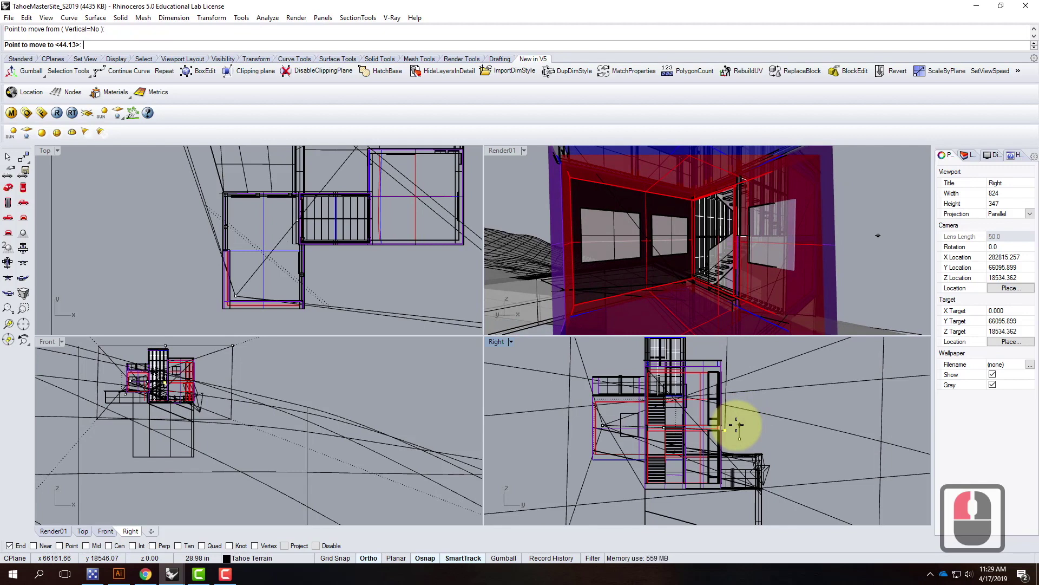
{"action": "left_click", "coordinate": [722, 415], "text": "shift"}
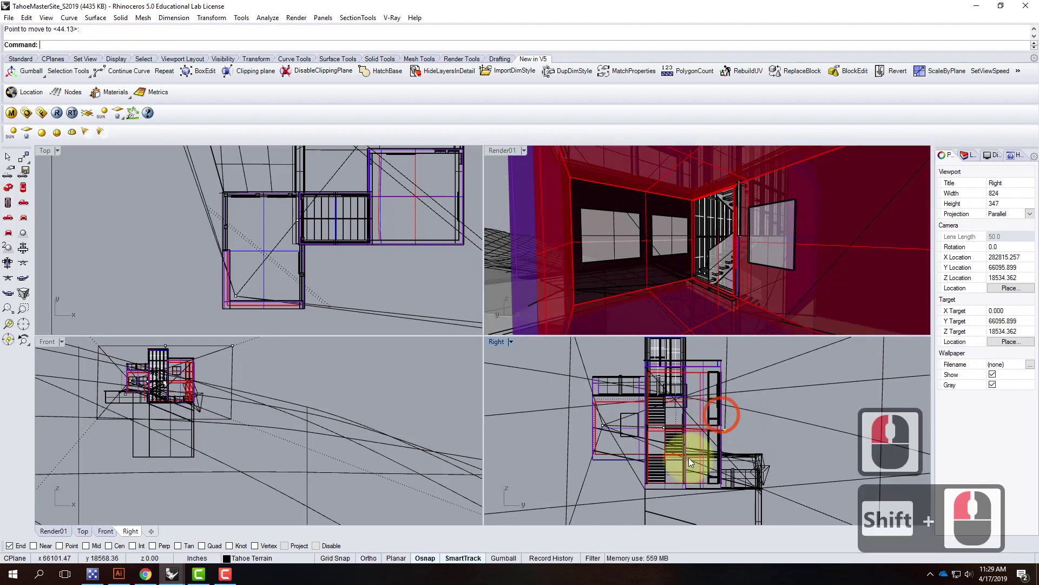
Change the Right viewport to a Perspective view and bring the retreat building closer
{"action": "left_click", "coordinate": [511, 343]}
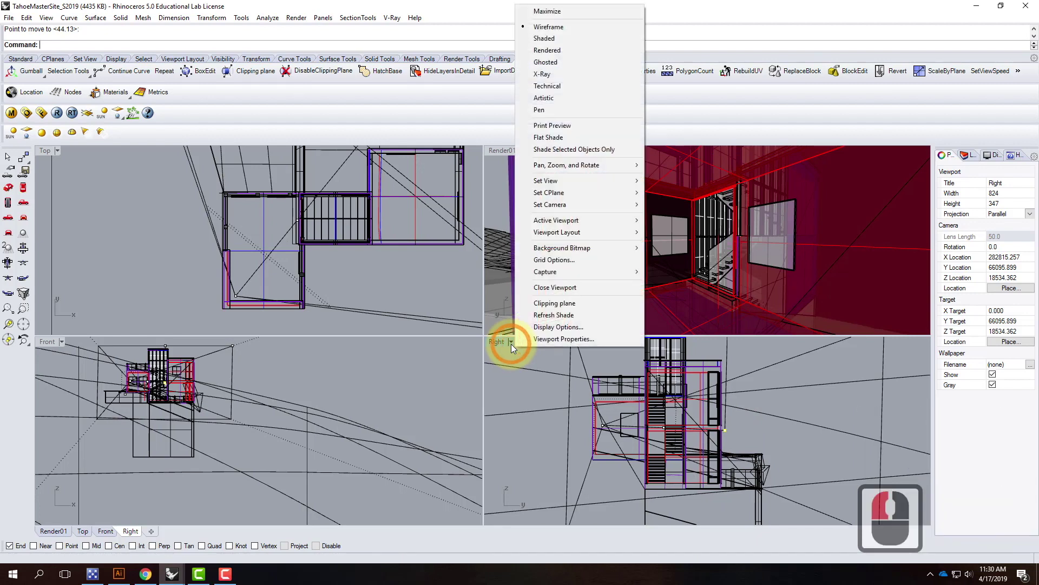
{"action": "mouse_move", "coordinate": [641, 182]}
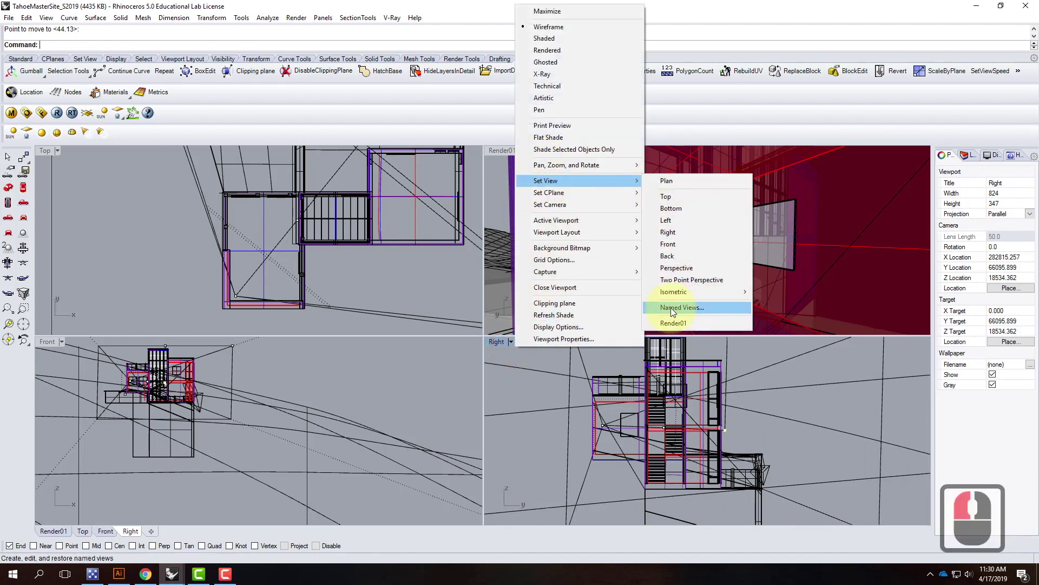
{"action": "left_click", "coordinate": [680, 267]}
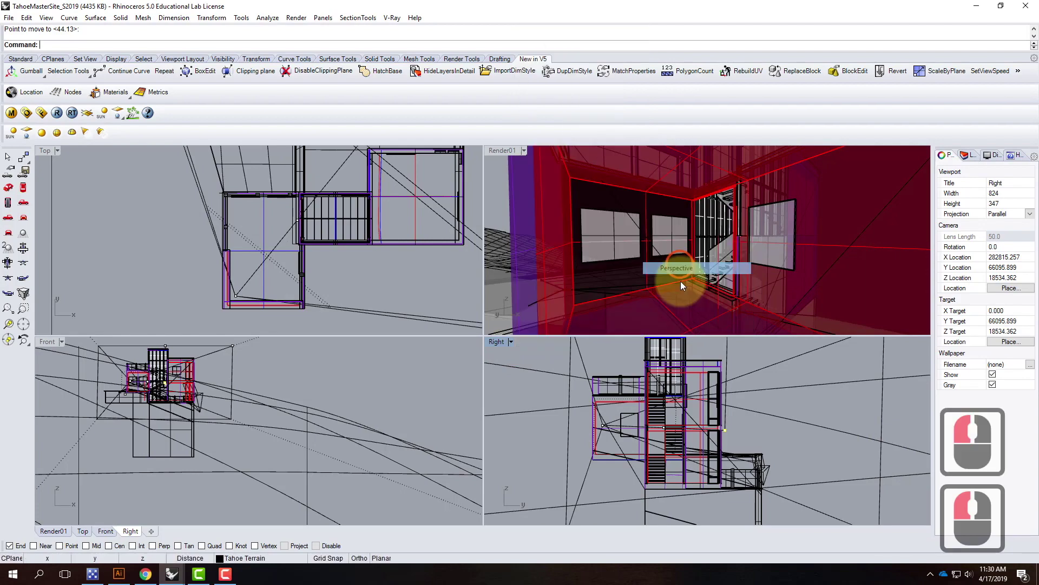
{"action": "scroll", "coordinate": [691, 434], "scroll_direction": "up", "scroll_amount": 4}
{"action": "scroll", "coordinate": [660, 422], "scroll_direction": "up", "scroll_amount": 20}
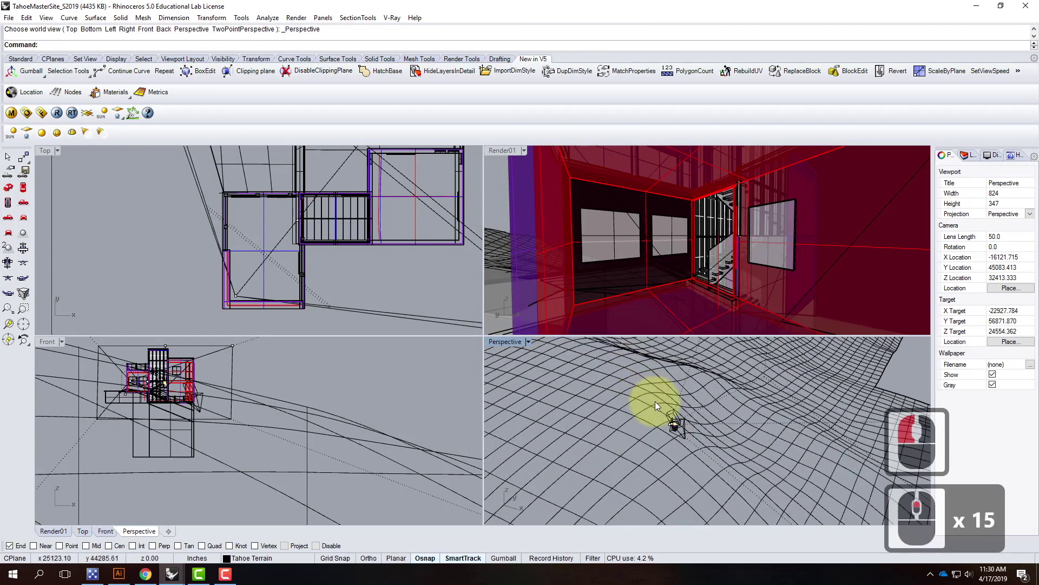
Zoom the Perspective view to the retreat building block, deselect it, and orbit until the building and camera frustum are framed
{"action": "left_click", "coordinate": [678, 446]}
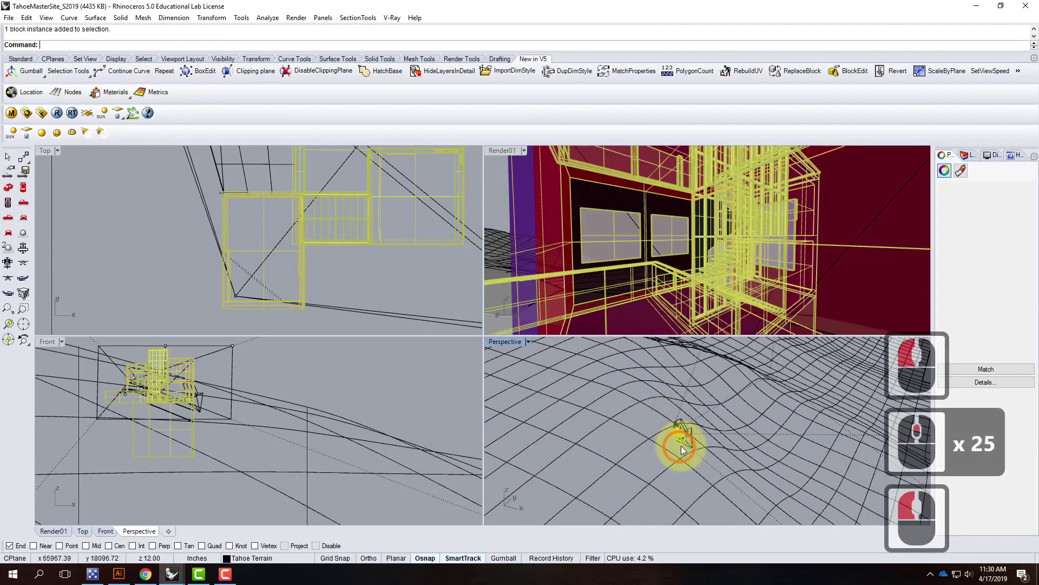
{"action": "type", "text": "z"}
{"action": "key", "text": "Return"}
{"action": "type", "text": "s"}
{"action": "key", "text": "Return"}
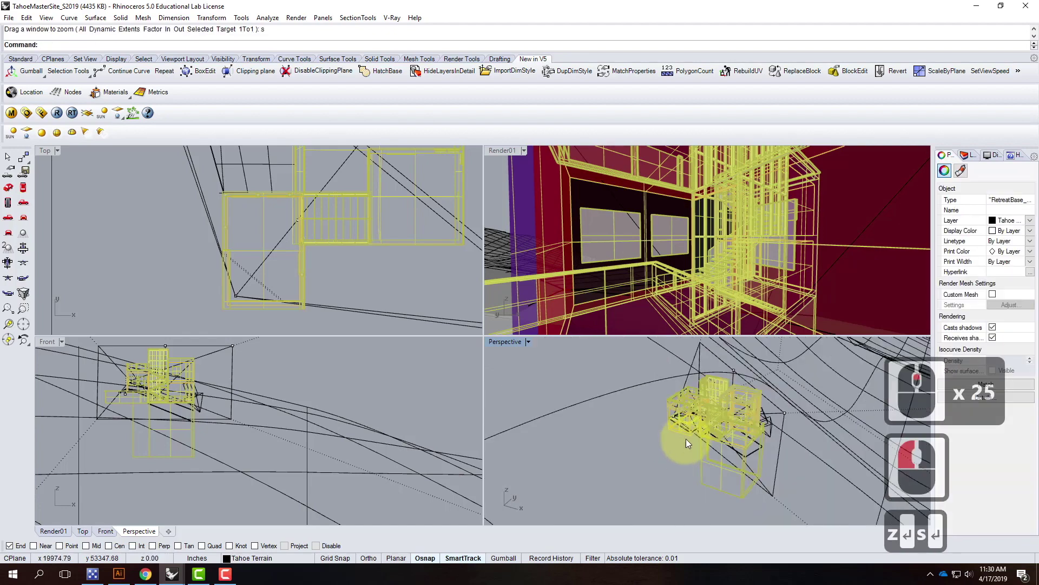
{"action": "scroll", "coordinate": [720, 433], "scroll_direction": "up", "scroll_amount": 3}
{"action": "key", "text": "Escape"}
{"action": "right_click_drag", "start_coordinate": [745, 445], "coordinate": [608, 436]}
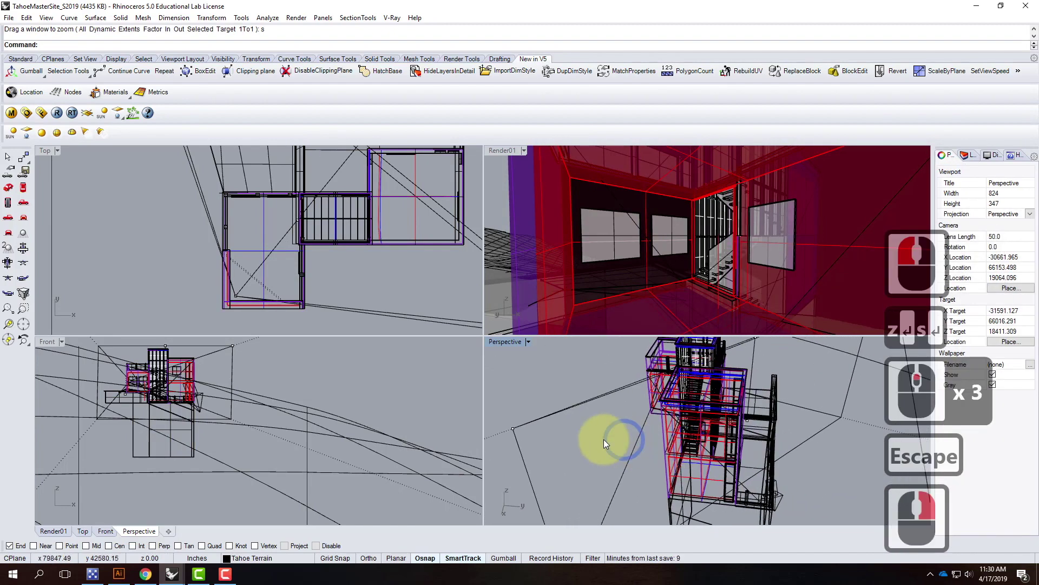
{"action": "scroll", "coordinate": [650, 433], "scroll_direction": "down", "scroll_amount": 3}
Set the Perspective viewport's display mode to Shaded and orbit closer to the retreat's exterior
{"action": "left_click", "coordinate": [528, 343]}
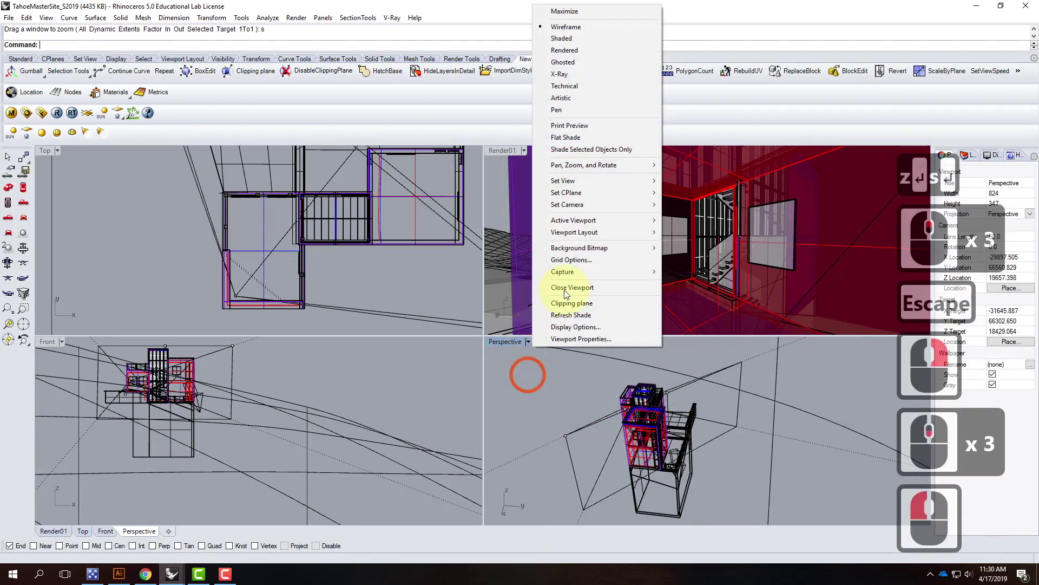
{"action": "left_click", "coordinate": [561, 38]}
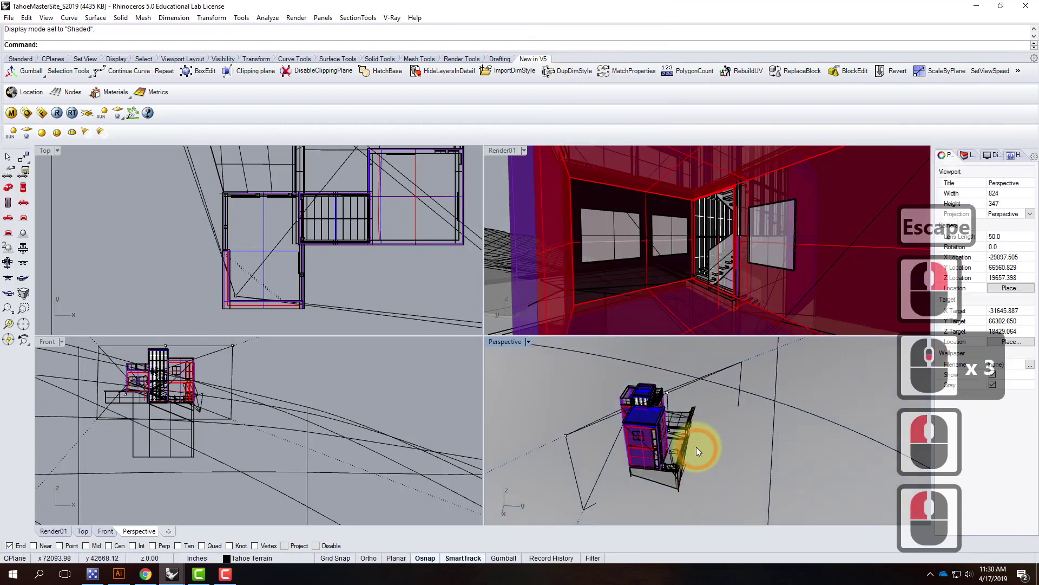
{"action": "scroll", "coordinate": [696, 447], "scroll_direction": "up", "scroll_amount": 2}
{"action": "right_click_drag", "start_coordinate": [669, 453], "coordinate": [658, 401]}
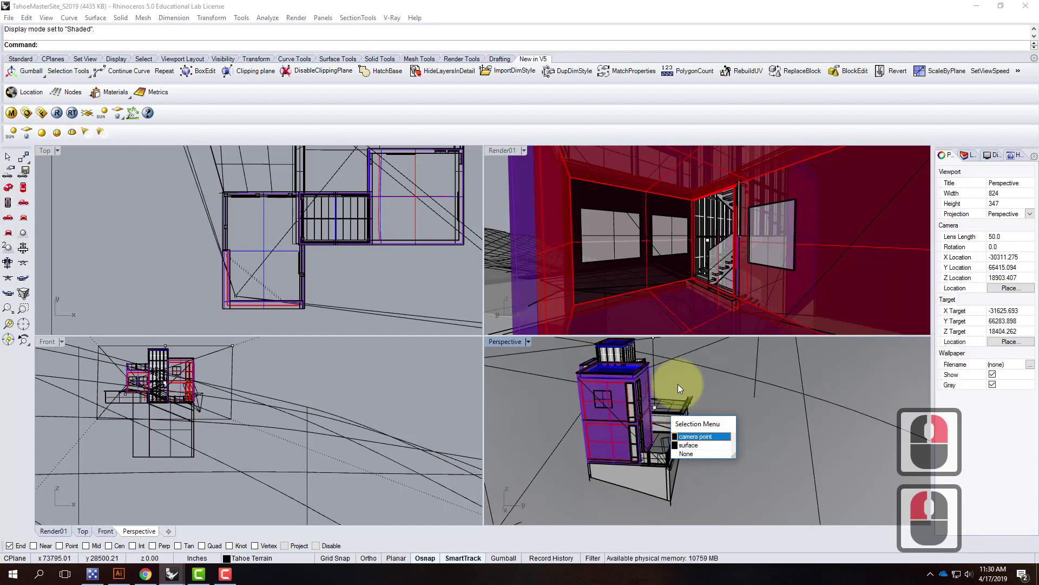
Save the Render01 viewport as a named view called InteriorRender01 and close the named views list
{"action": "left_click", "coordinate": [501, 152]}
{"action": "left_click", "coordinate": [524, 150]}
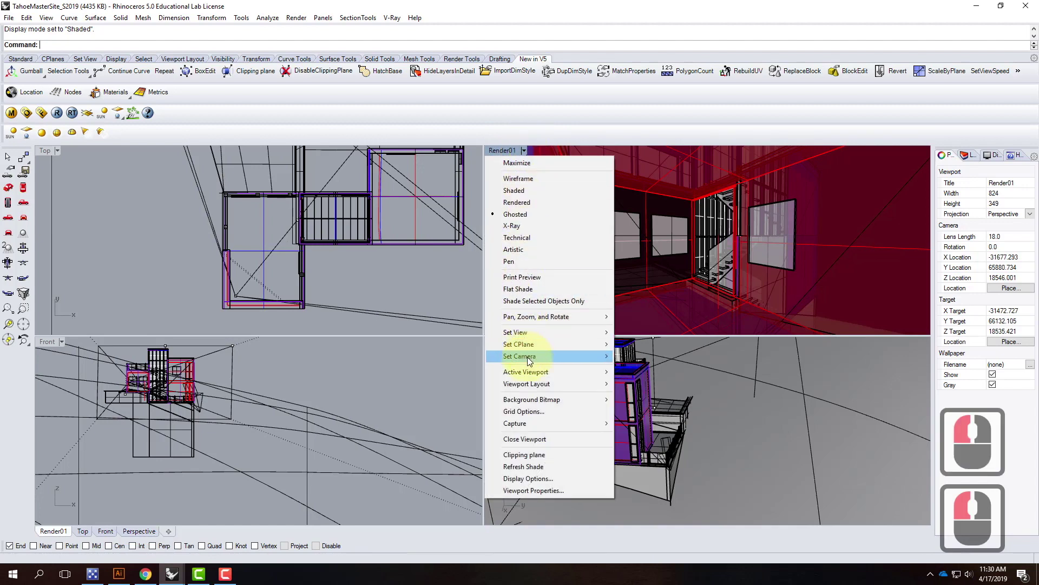
{"action": "mouse_move", "coordinate": [530, 357]}
{"action": "mouse_move", "coordinate": [528, 333]}
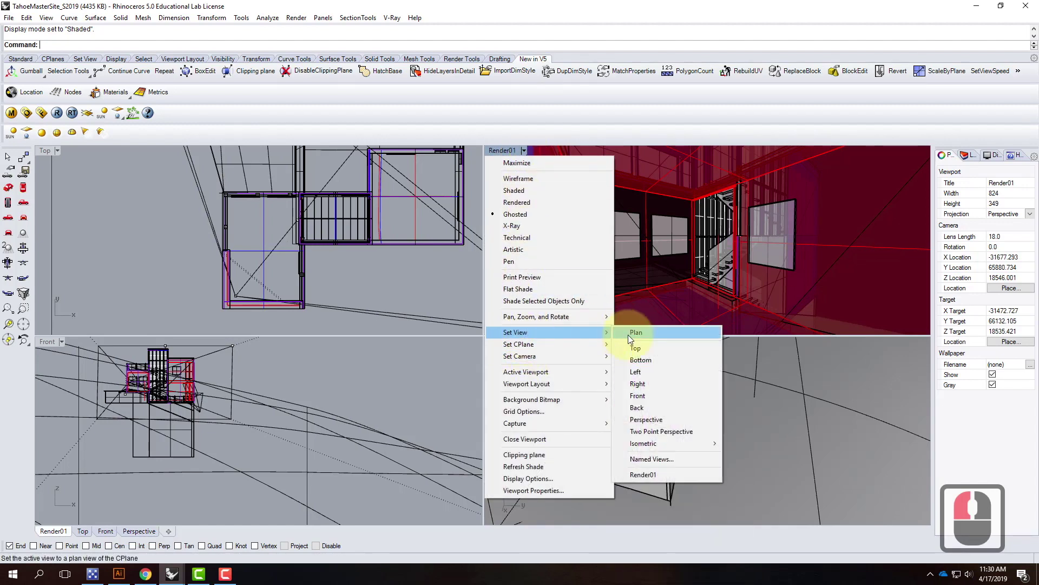
{"action": "left_click", "coordinate": [658, 460]}
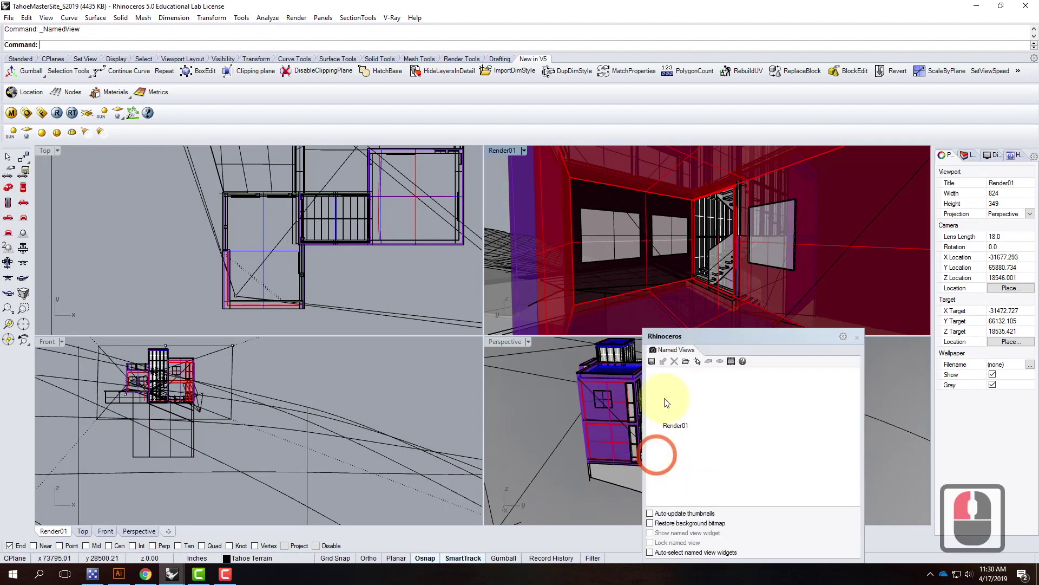
{"action": "left_click", "coordinate": [651, 363]}
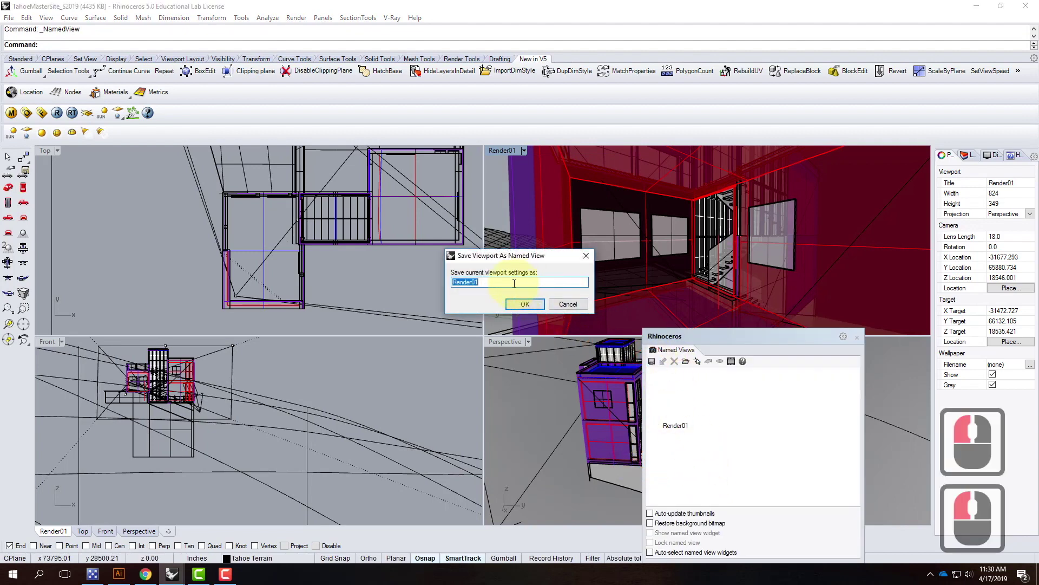
{"action": "left_click", "coordinate": [453, 282]}
{"action": "type", "text": "Interior"}
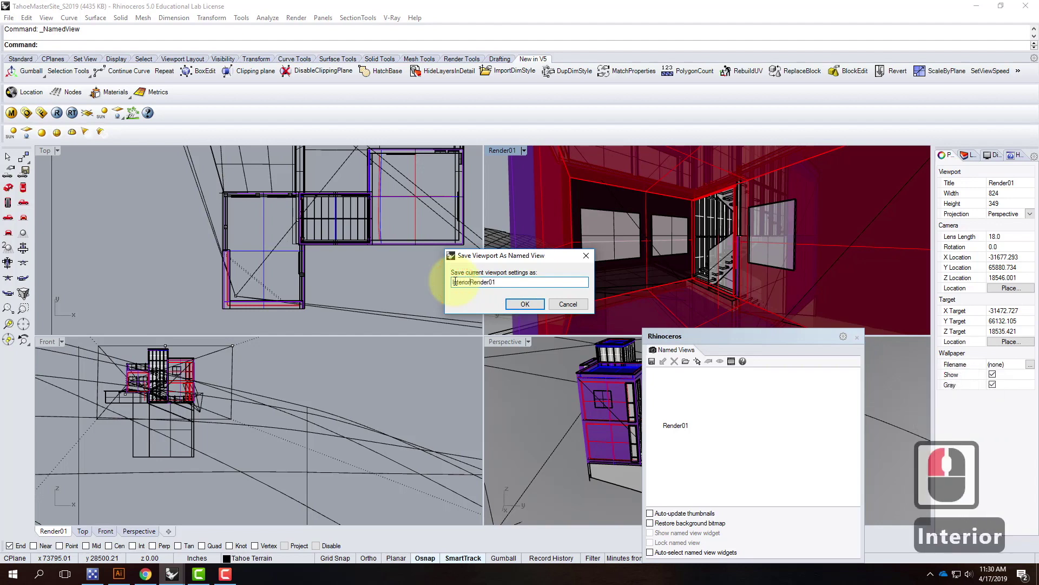
{"action": "left_click", "coordinate": [520, 280]}
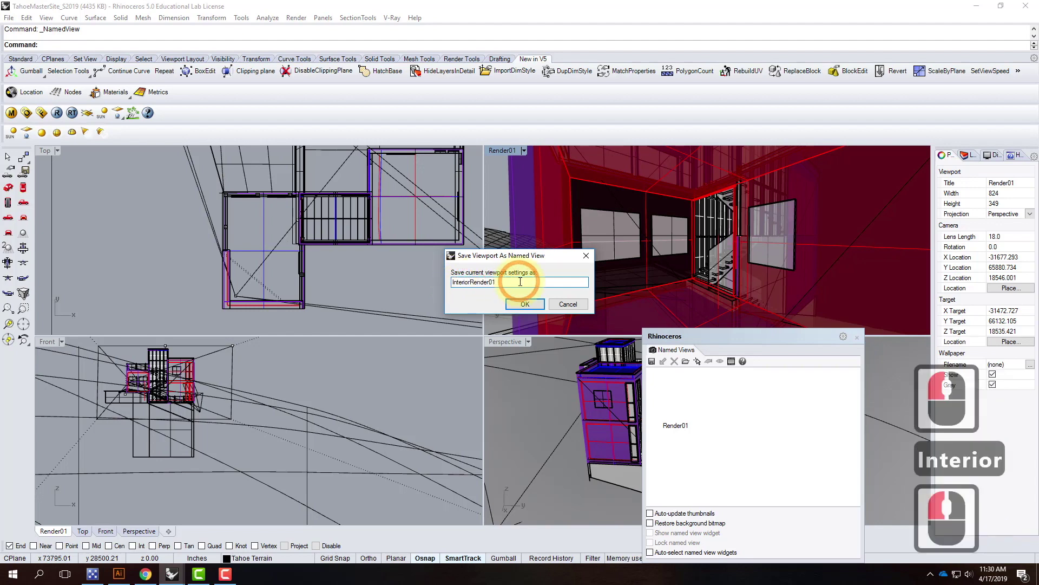
{"action": "left_click", "coordinate": [535, 302]}
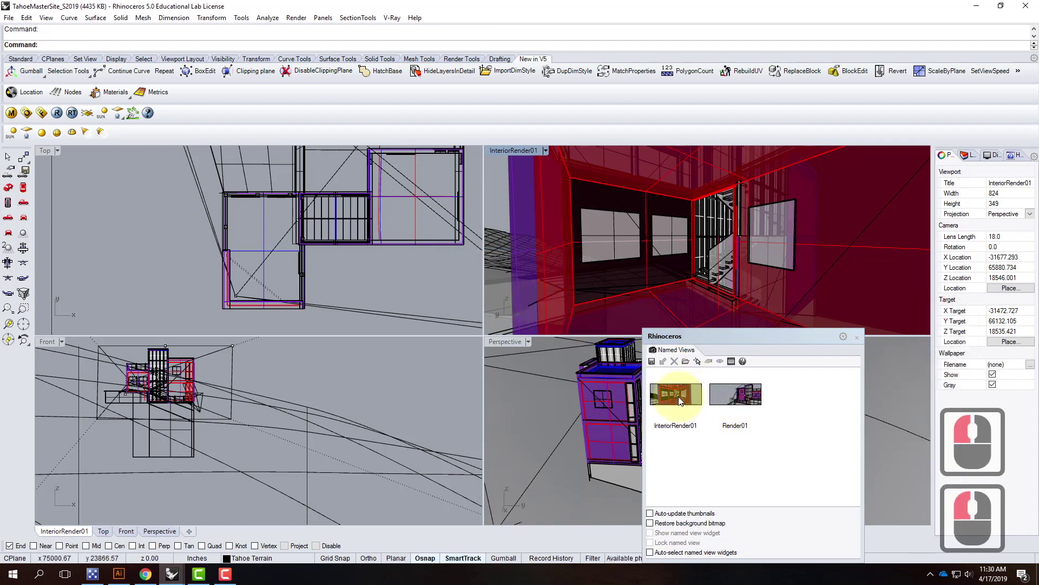
{"action": "left_click", "coordinate": [857, 337]}
Orbit and zoom the InteriorRender01 view into the room on the other side of the staircase
{"action": "right_click_drag", "start_coordinate": [703, 243], "coordinate": [677, 197]}
{"action": "scroll", "coordinate": [764, 255], "scroll_direction": "up", "scroll_amount": 3}
{"action": "scroll", "coordinate": [678, 197], "scroll_direction": "down", "scroll_amount": 2}
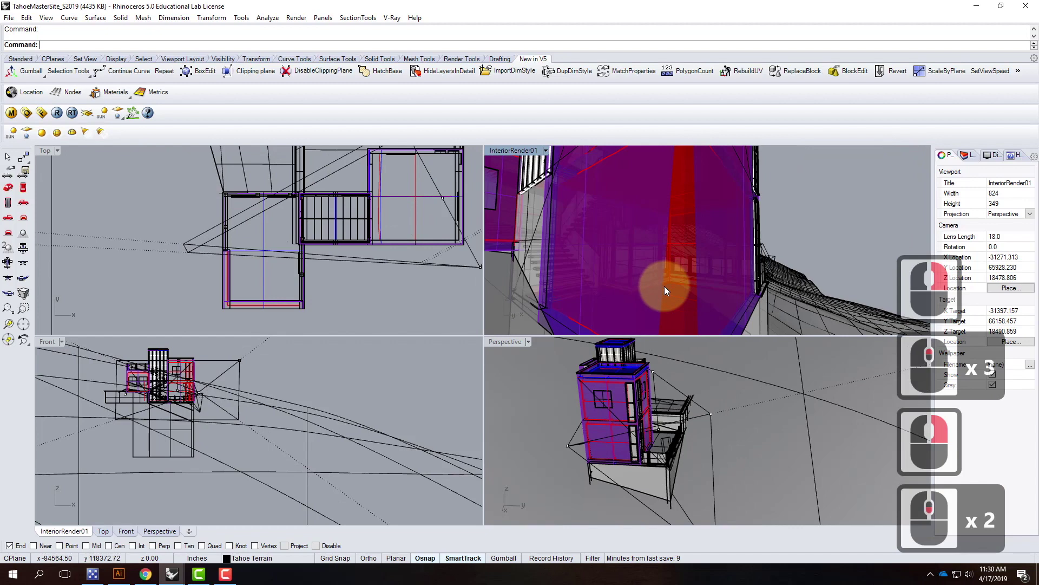
{"action": "scroll", "coordinate": [664, 286], "scroll_direction": "up", "scroll_amount": 2}
{"action": "scroll", "coordinate": [666, 228], "scroll_direction": "down", "scroll_amount": 2}
{"action": "scroll", "coordinate": [655, 237], "scroll_direction": "up", "scroll_amount": 2}
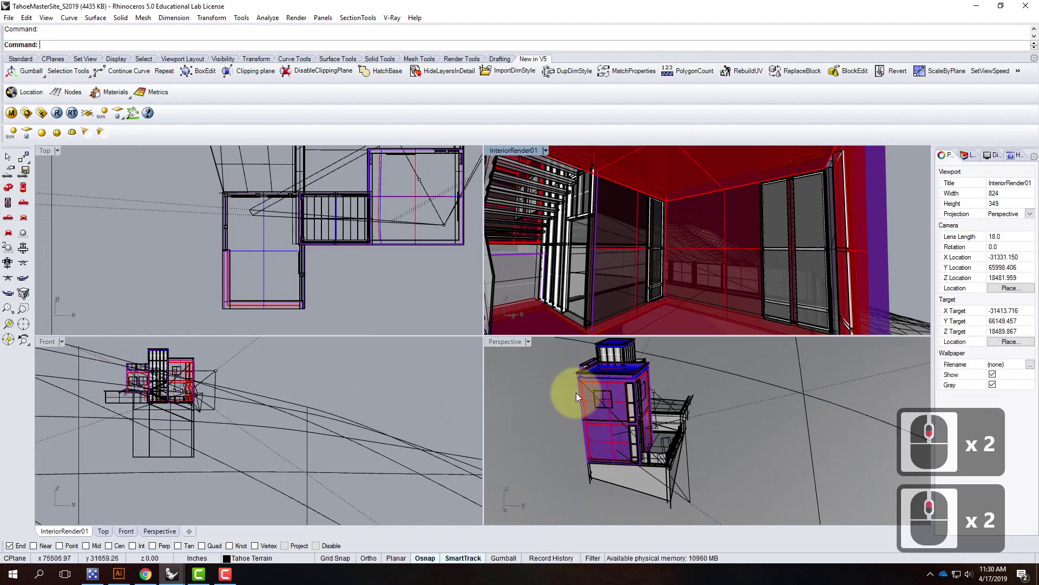
Move the InteriorRender01 camera point about 22 in toward the room's outer corner in the Top viewport
{"action": "scroll", "coordinate": [240, 361], "scroll_direction": "down", "scroll_amount": 2}
{"action": "scroll", "coordinate": [360, 244], "scroll_direction": "down", "scroll_amount": 2}
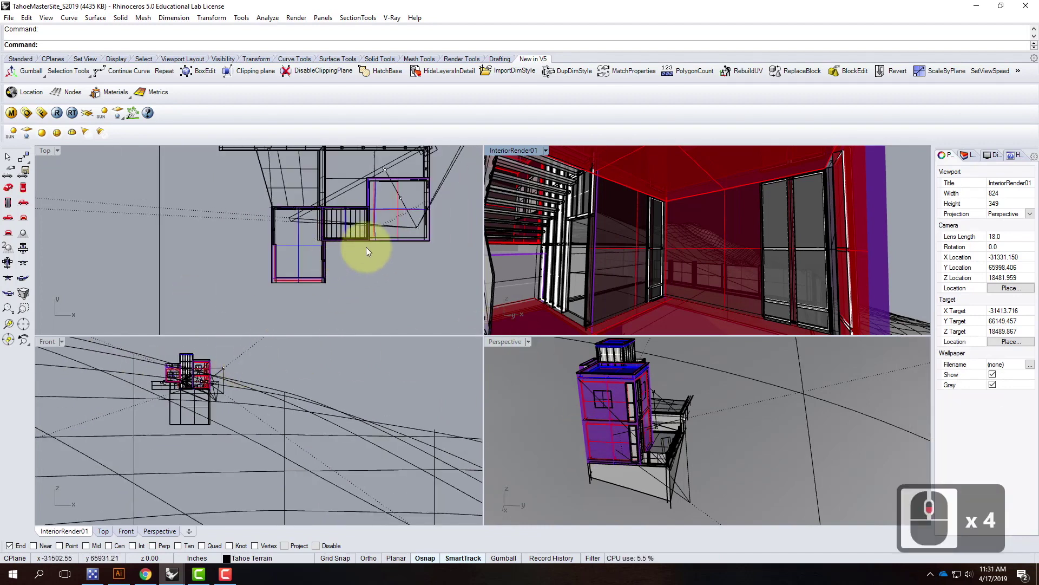
{"action": "scroll", "coordinate": [400, 222], "scroll_direction": "up", "scroll_amount": 3}
{"action": "left_click", "coordinate": [429, 234]}
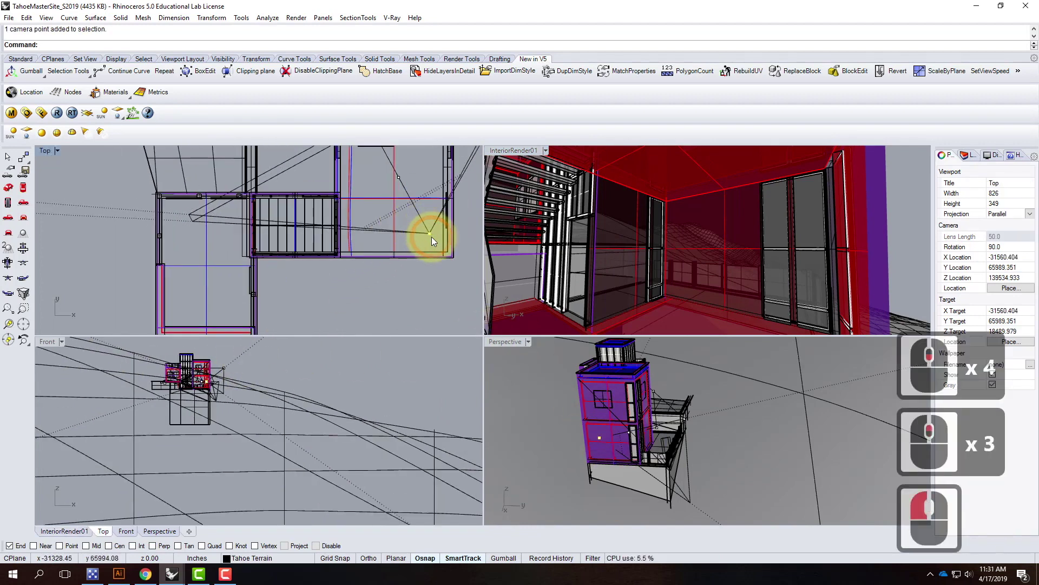
{"action": "type", "text": "move"}
{"action": "key", "text": "Return"}
{"action": "left_click", "coordinate": [418, 289]}
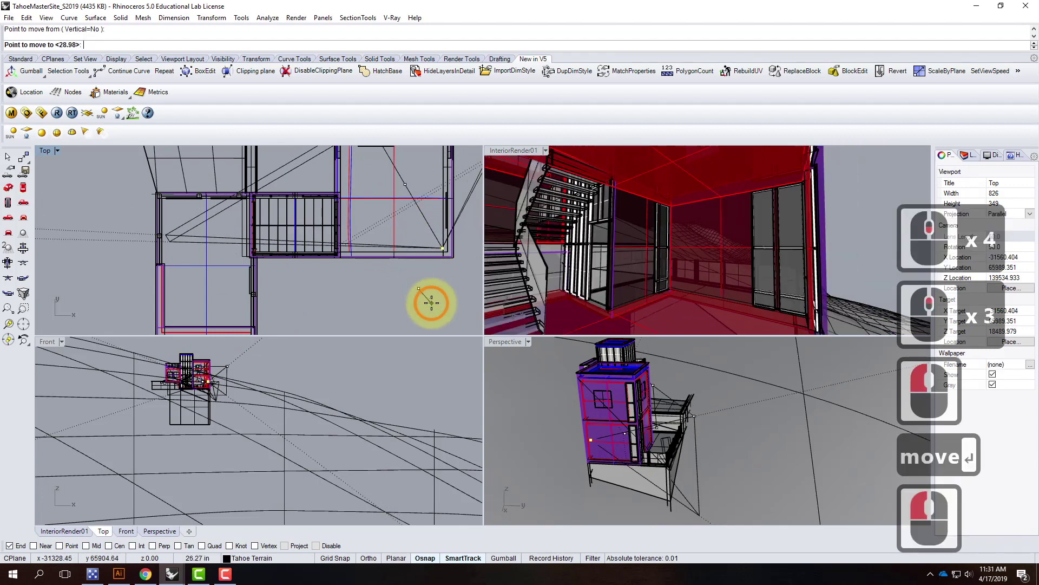
{"action": "left_click", "coordinate": [440, 249]}
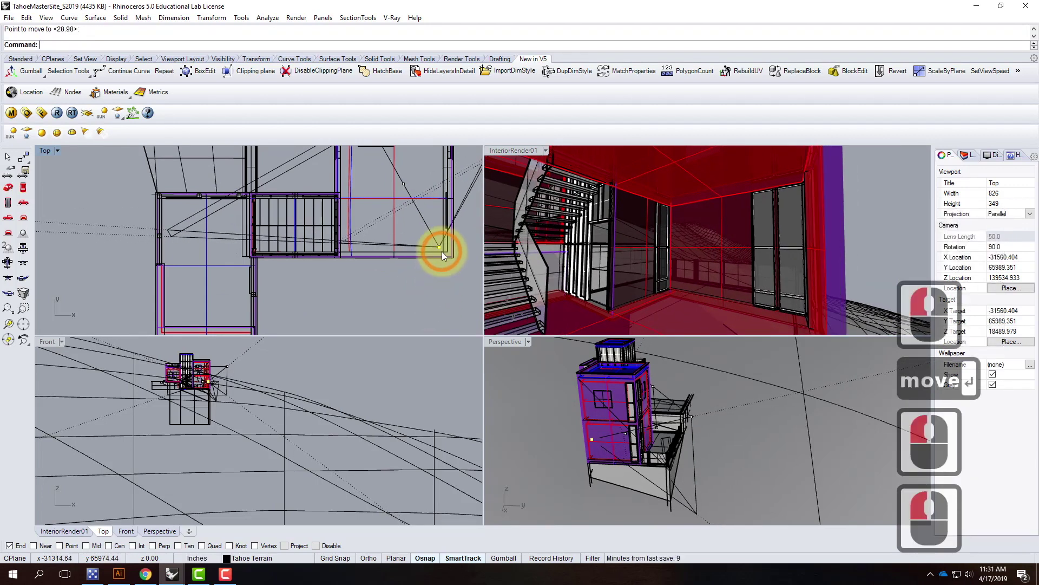
With the Point object snap on, move the camera point from its own location onto the room's floor corner in the Perspective viewport
{"action": "type", "text": "move"}
{"action": "key", "text": "Return"}
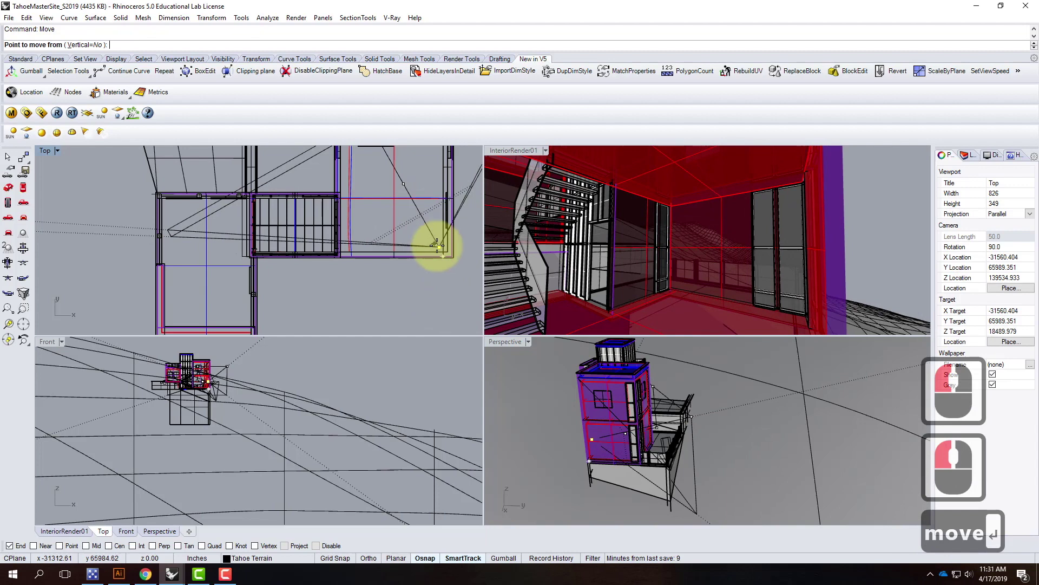
{"action": "scroll", "coordinate": [439, 245], "scroll_direction": "up", "scroll_amount": 2}
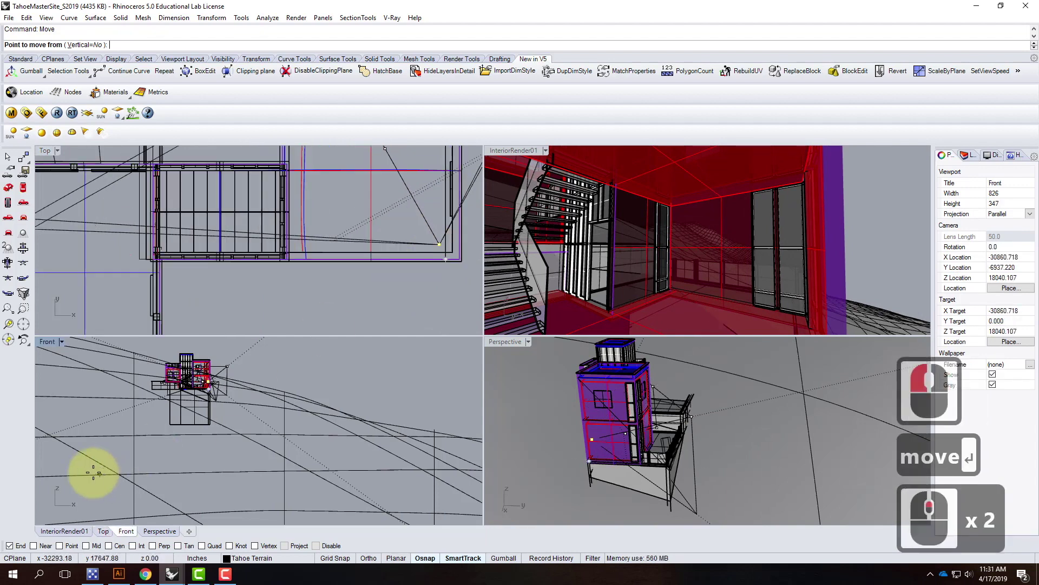
{"action": "left_click", "coordinate": [314, 336]}
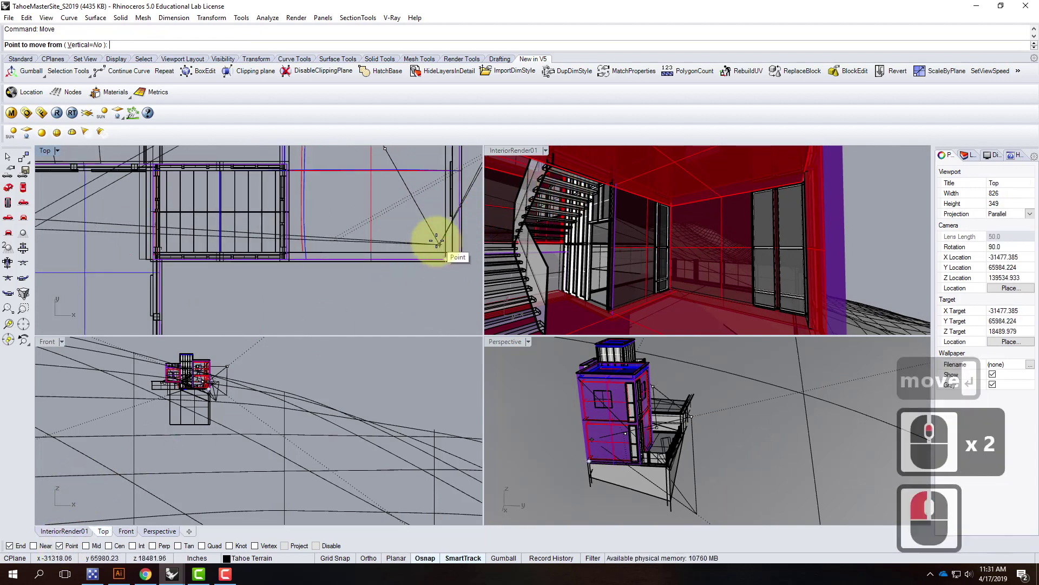
{"action": "left_click", "coordinate": [437, 244]}
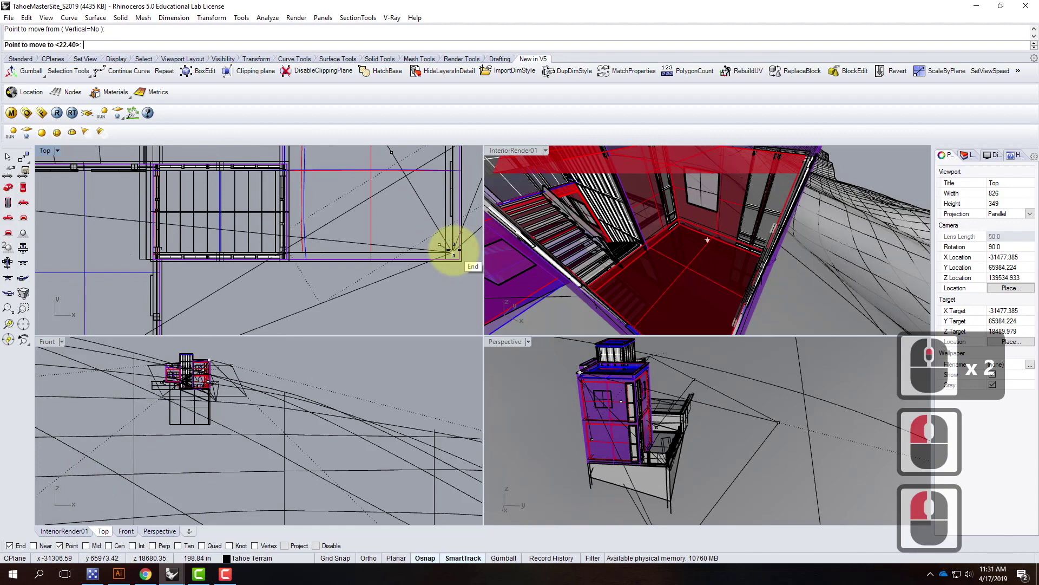
{"action": "right_click_drag", "start_coordinate": [568, 241], "coordinate": [692, 209]}
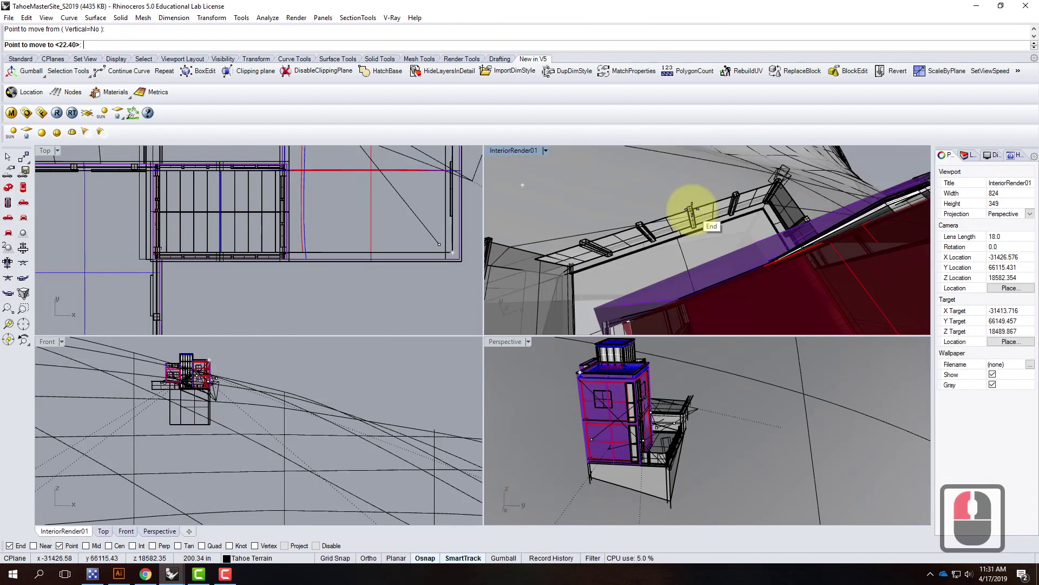
{"action": "scroll", "coordinate": [691, 208], "scroll_direction": "down", "scroll_amount": 8}
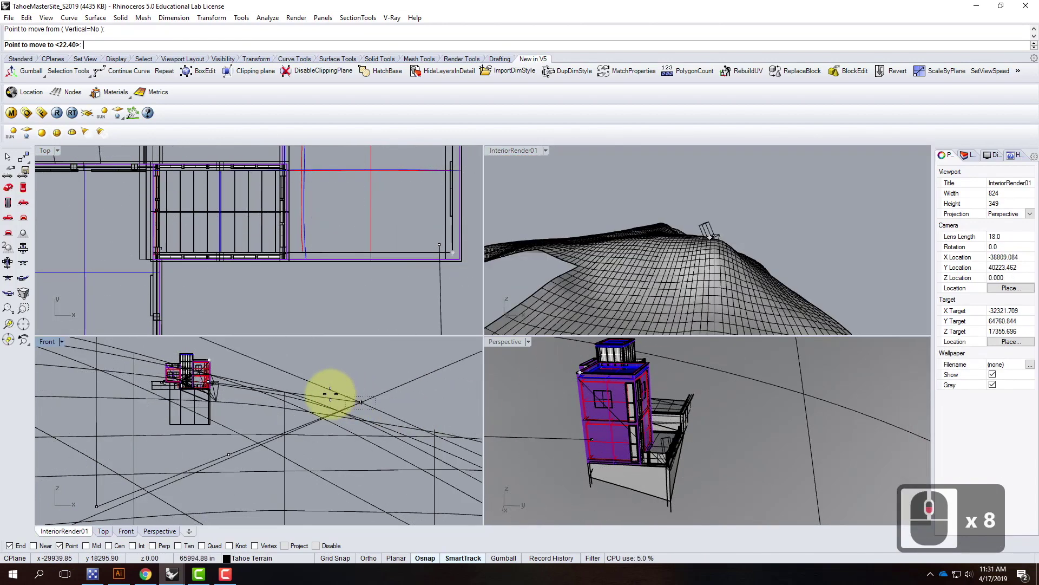
{"action": "scroll", "coordinate": [664, 462], "scroll_direction": "up", "scroll_amount": 1}
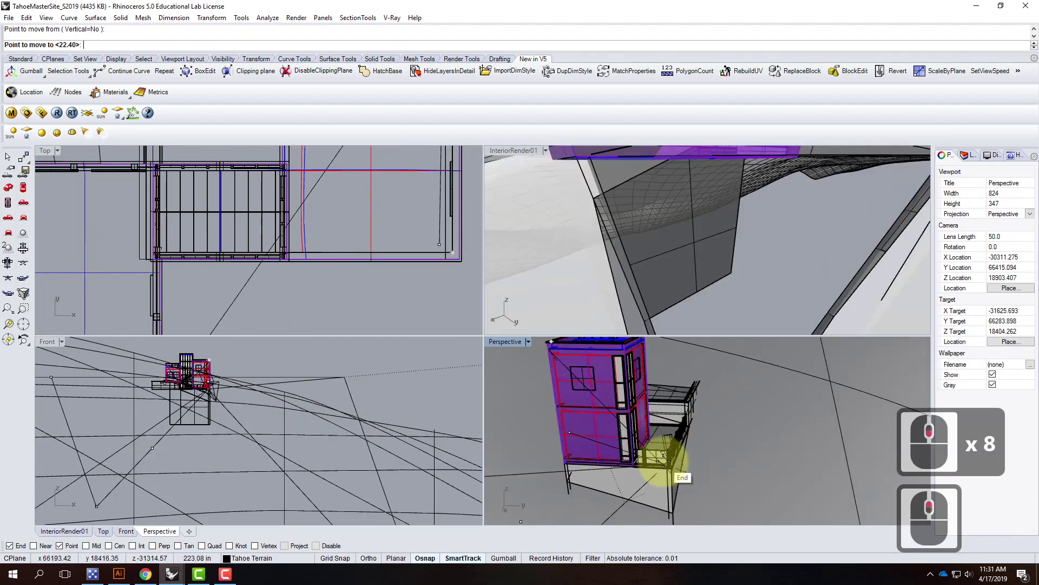
{"action": "scroll", "coordinate": [574, 427], "scroll_direction": "up", "scroll_amount": 3}
{"action": "scroll", "coordinate": [649, 442], "scroll_direction": "down", "scroll_amount": 3}
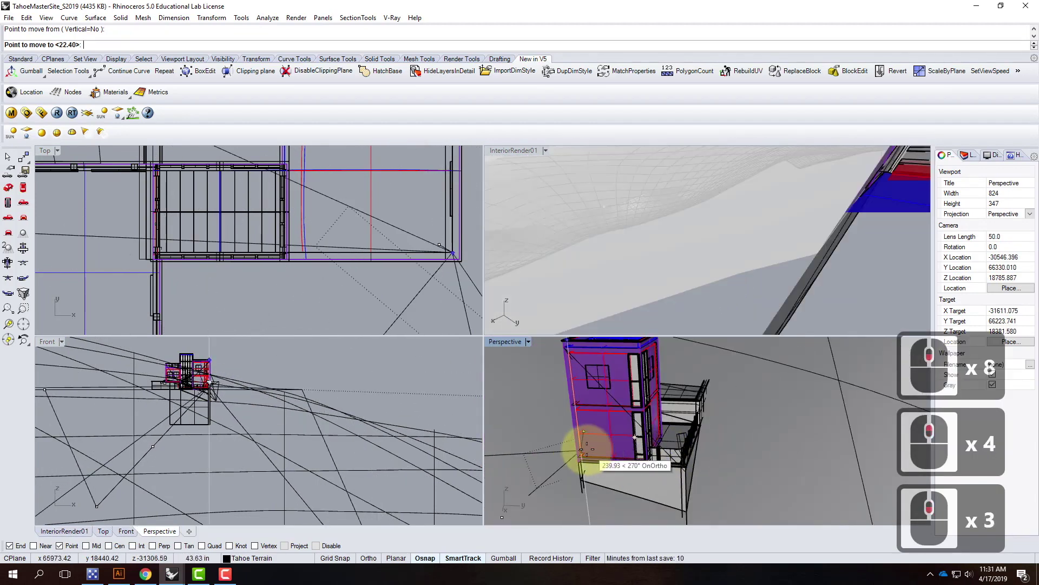
{"action": "scroll", "coordinate": [586, 448], "scroll_direction": "up", "scroll_amount": 5}
{"action": "scroll", "coordinate": [603, 440], "scroll_direction": "down", "scroll_amount": 1}
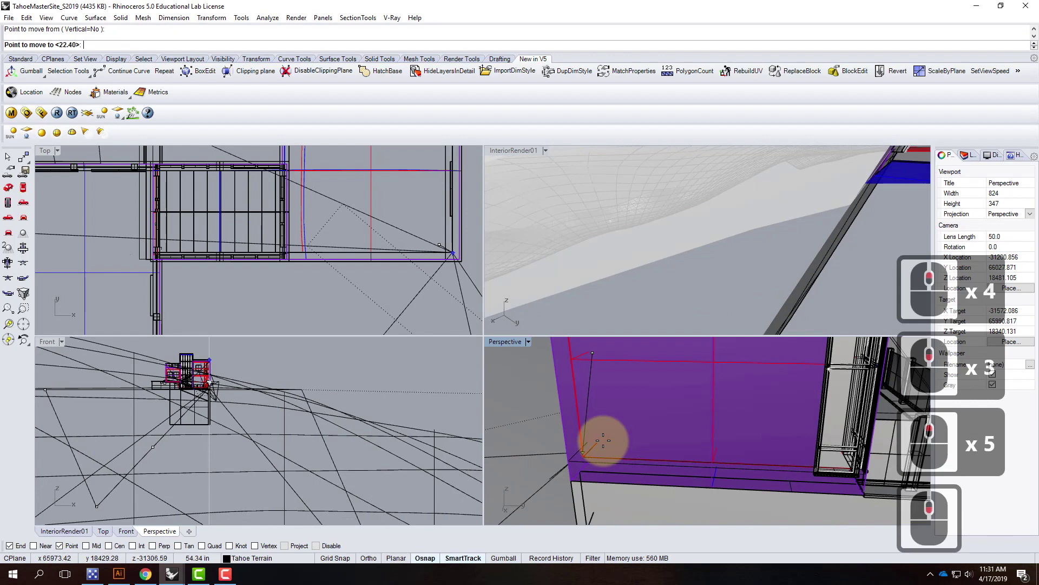
{"action": "left_click", "coordinate": [582, 458]}
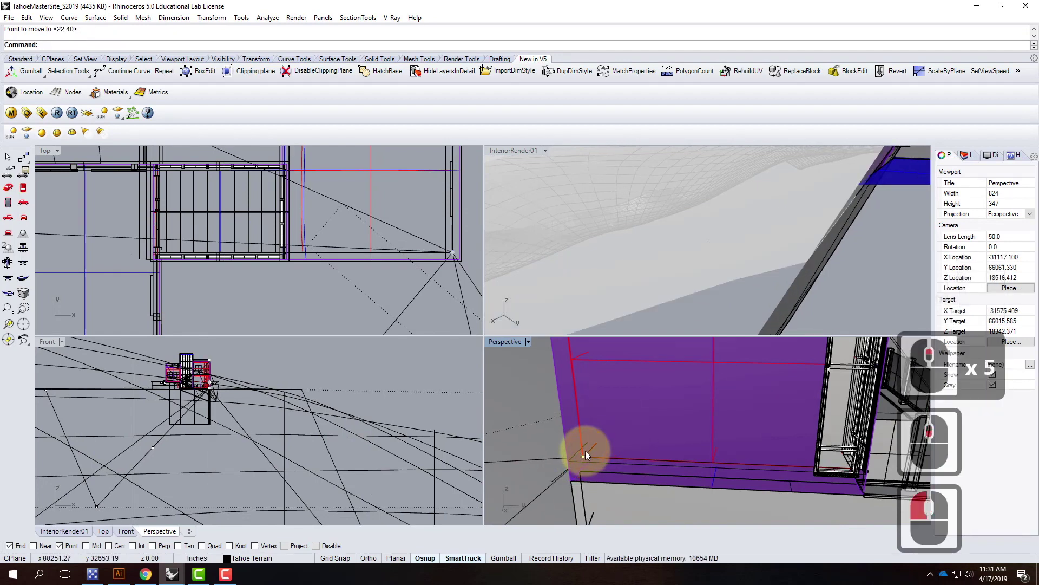
{"action": "type", "text": "move"}
{"action": "key", "text": "Return"}
{"action": "type", "text": "v"}
{"action": "key", "text": "Return"}
{"action": "left_click", "coordinate": [586, 451]}
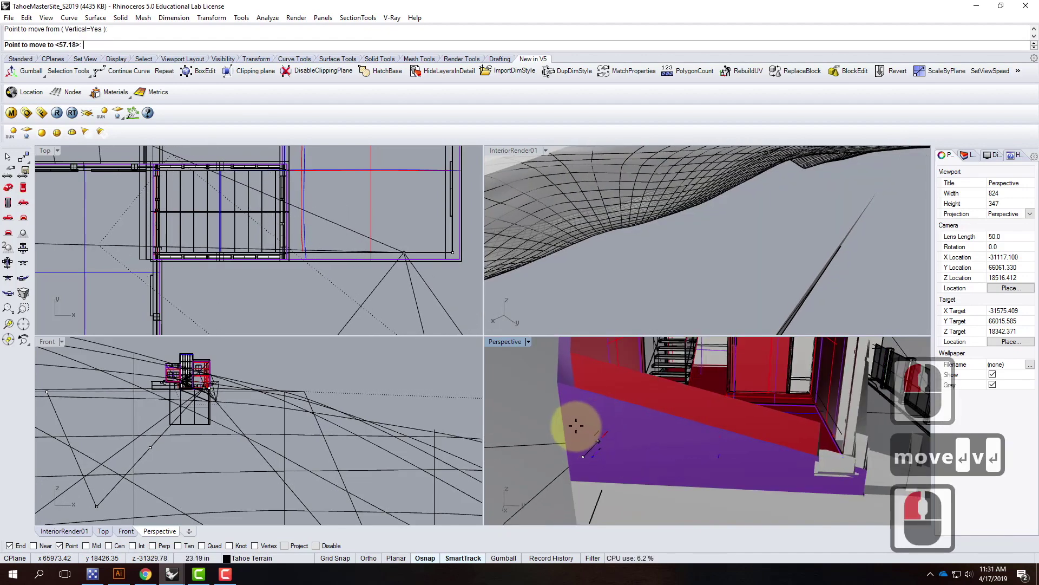
{"action": "key", "text": "Escape"}
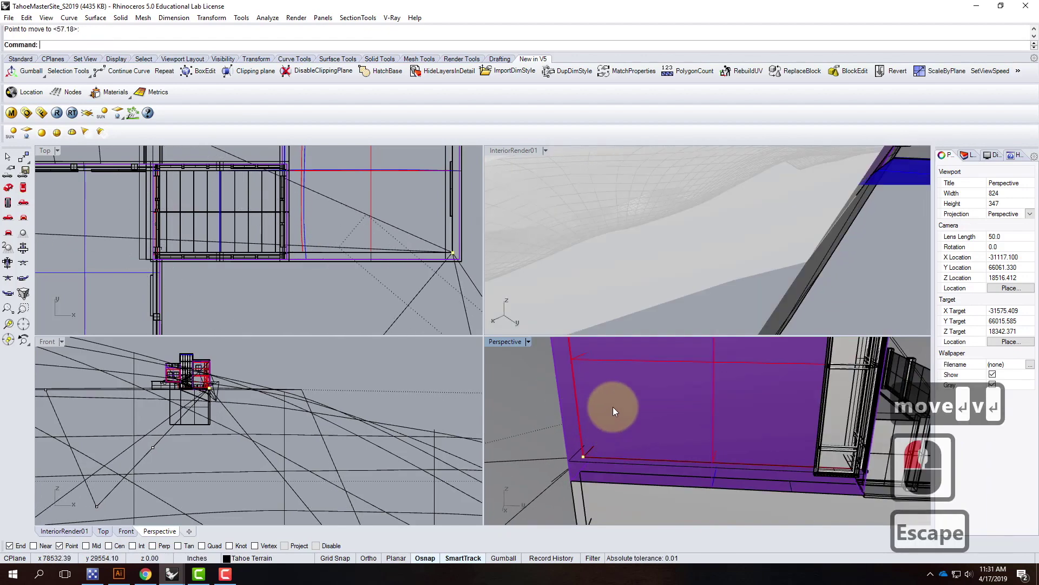
Set the Perspective viewport's construction plane to World Top
{"action": "left_click", "coordinate": [529, 341]}
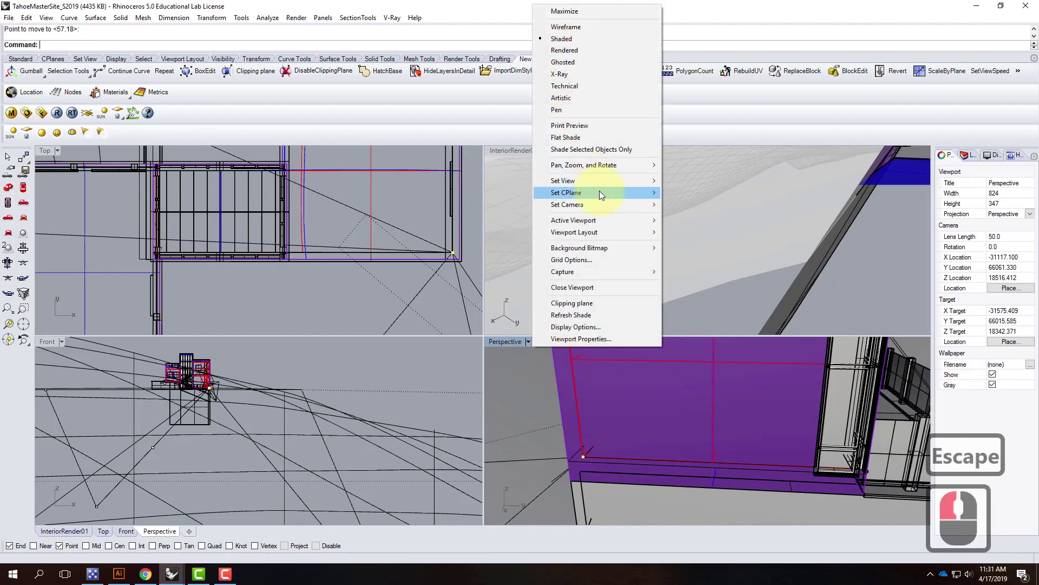
{"action": "mouse_move", "coordinate": [599, 191]}
{"action": "left_click", "coordinate": [699, 353]}
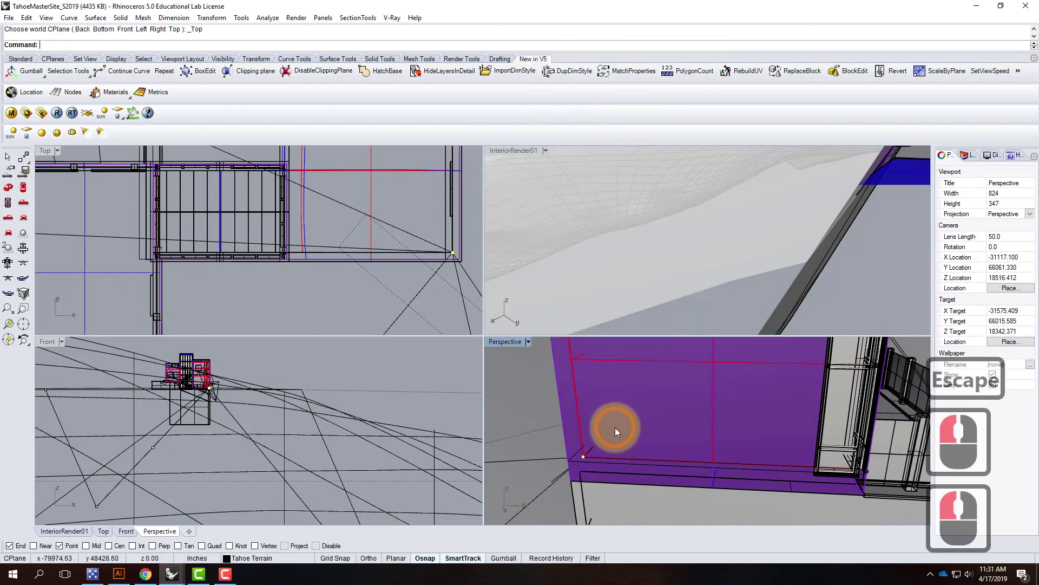
Move the camera point vertically up 5'8" from the room's floor corner
{"action": "type", "text": "move"}
{"action": "key", "text": "Return"}
{"action": "type", "text": "v"}
{"action": "key", "text": "Return"}
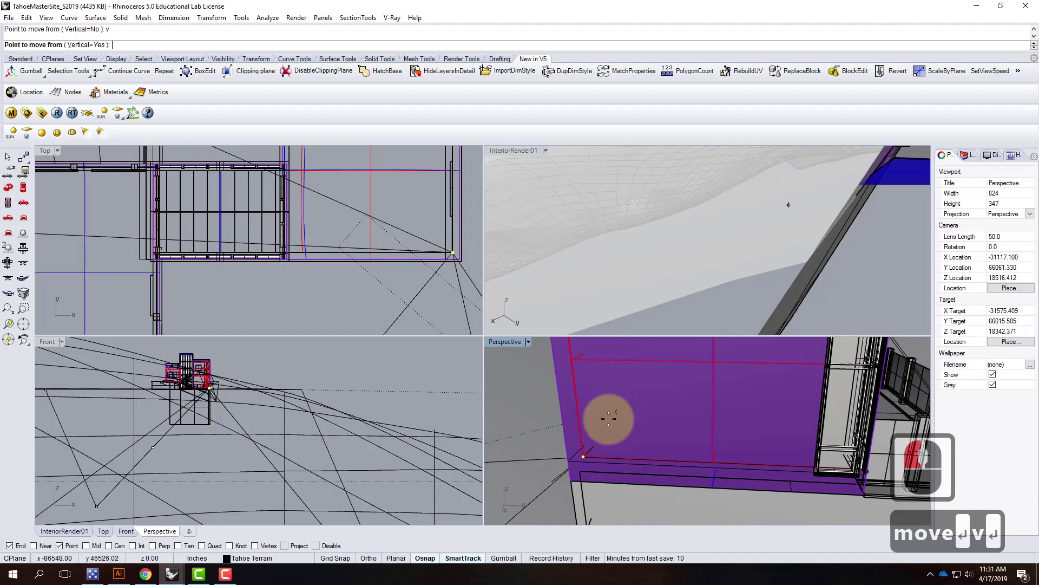
{"action": "left_click", "coordinate": [583, 457]}
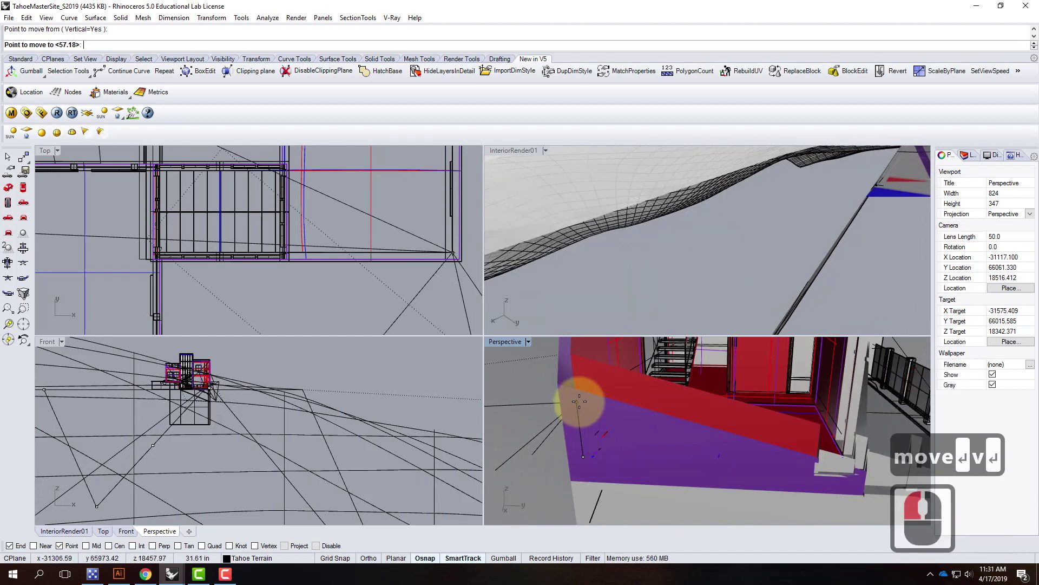
{"action": "type", "text": "5"}
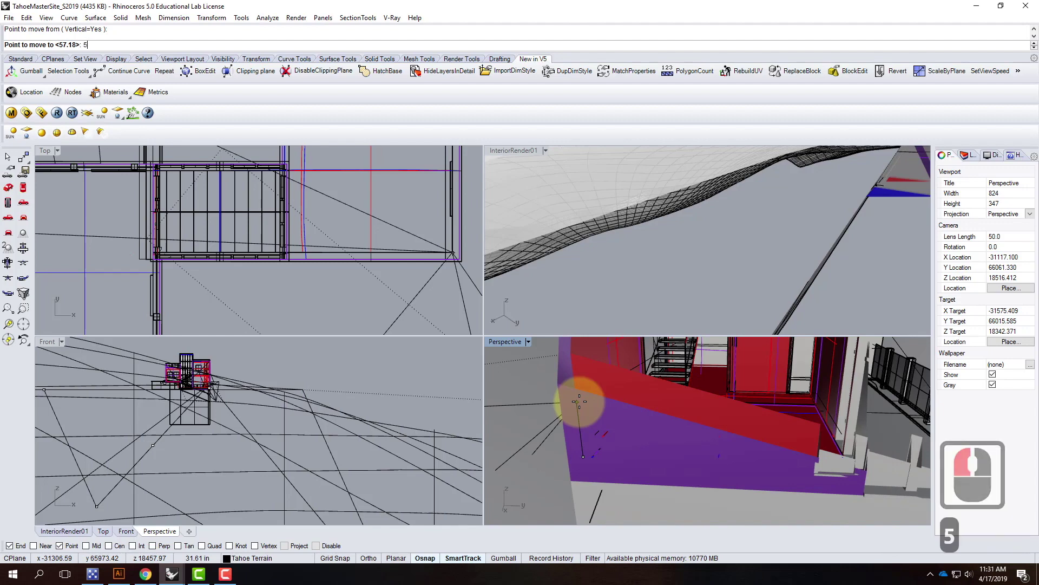
{"action": "type", "text": "'8/\""}
{"action": "key", "text": "Return"}
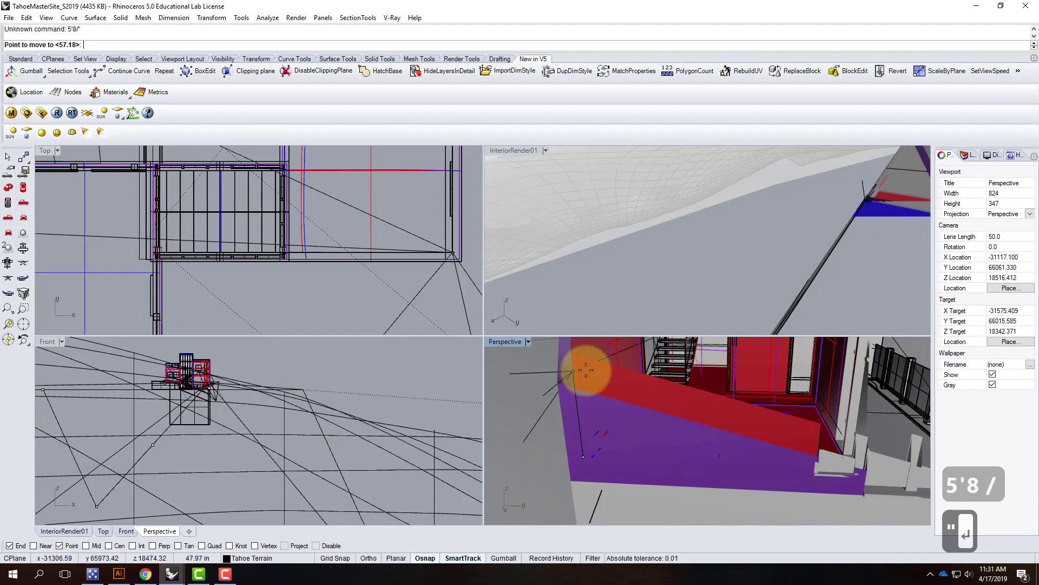
{"action": "type", "text": "5'8\""}
{"action": "key", "text": "Return"}
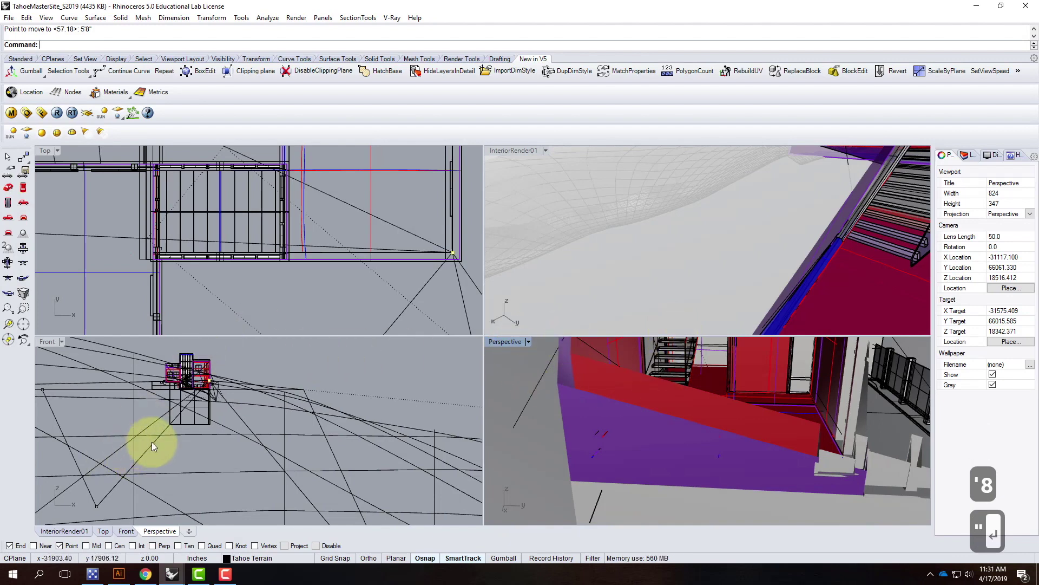
Move the InteriorRender01 camera's target point onto the room's inner corner in the Top viewport
{"action": "scroll", "coordinate": [274, 265], "scroll_direction": "down", "scroll_amount": 19}
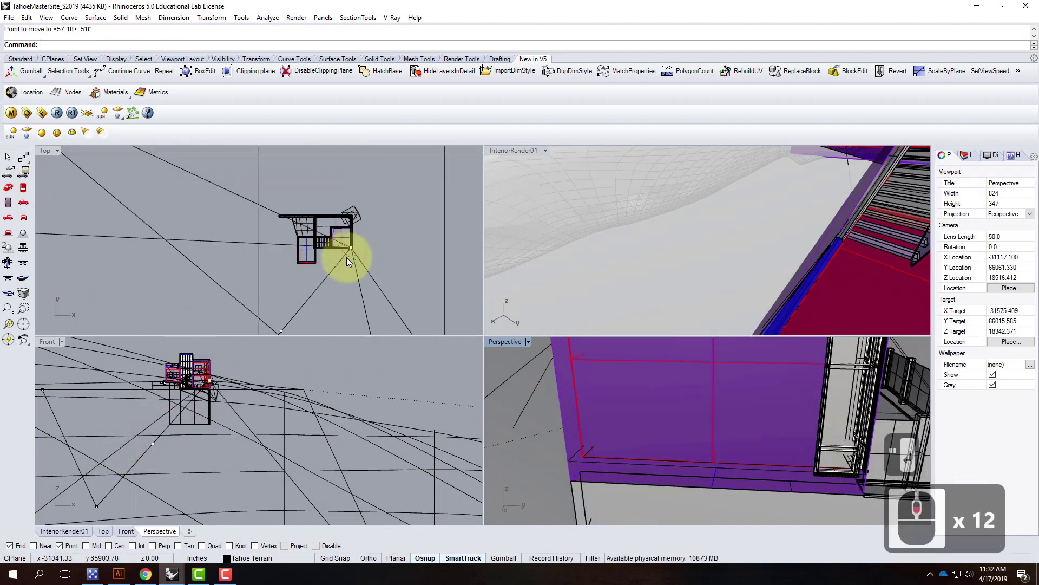
{"action": "left_click", "coordinate": [307, 303]}
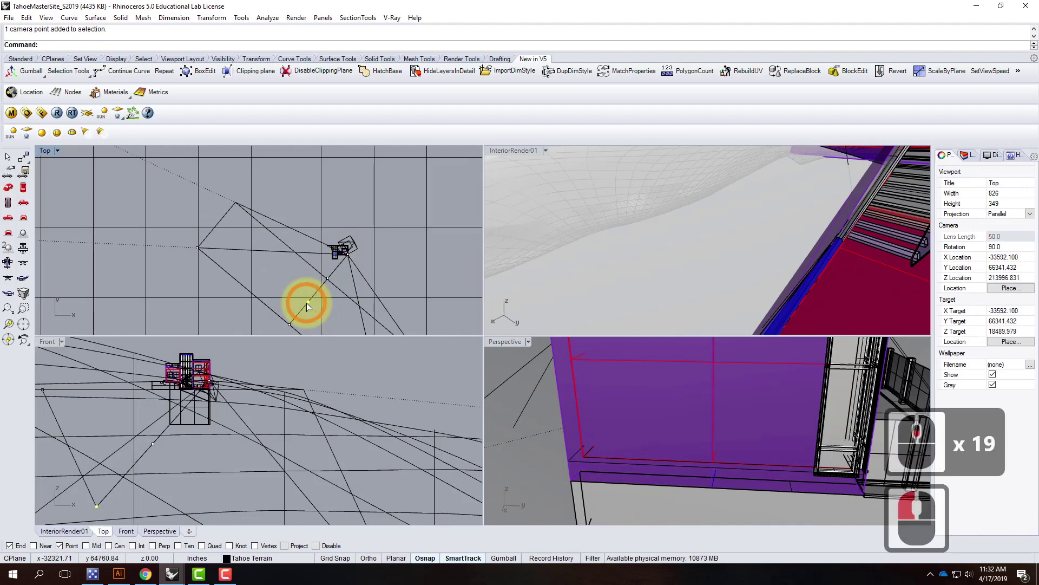
{"action": "type", "text": "move"}
{"action": "key", "text": "Return"}
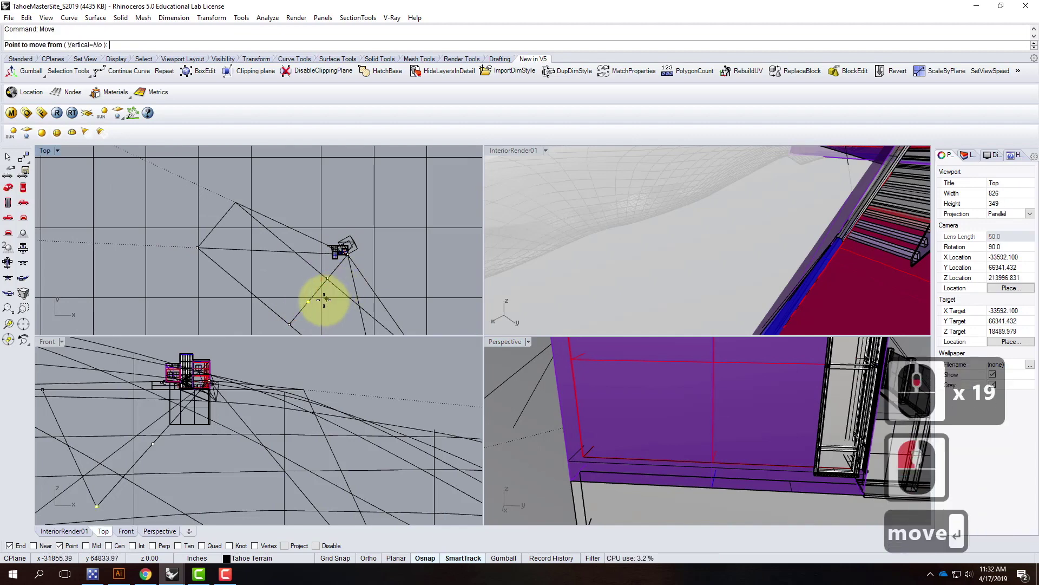
{"action": "left_click", "coordinate": [317, 249]}
{"action": "scroll", "coordinate": [317, 252], "scroll_direction": "up", "scroll_amount": 15}
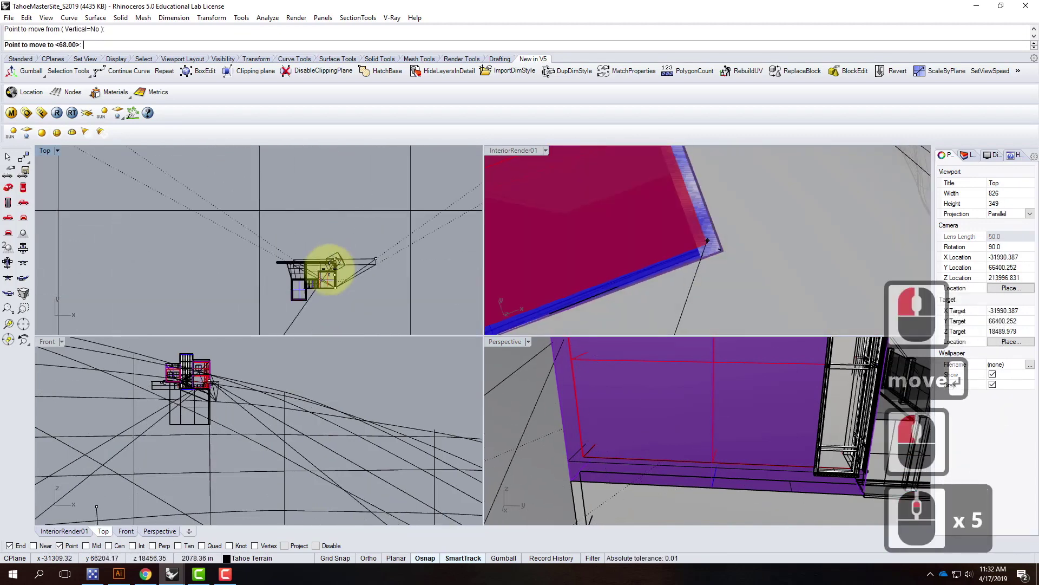
{"action": "left_click", "coordinate": [316, 270]}
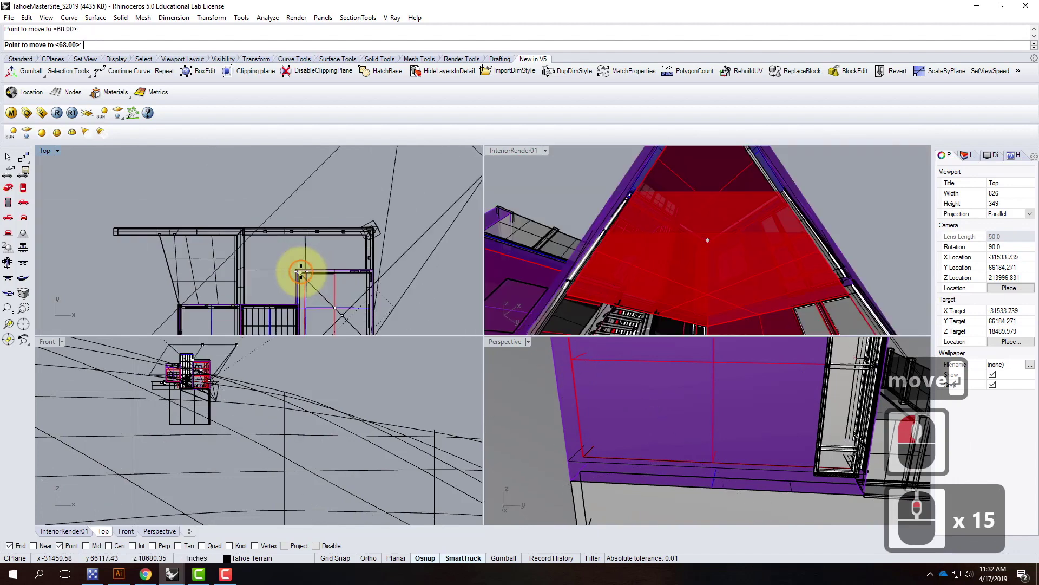
{"action": "left_click", "coordinate": [800, 244]}
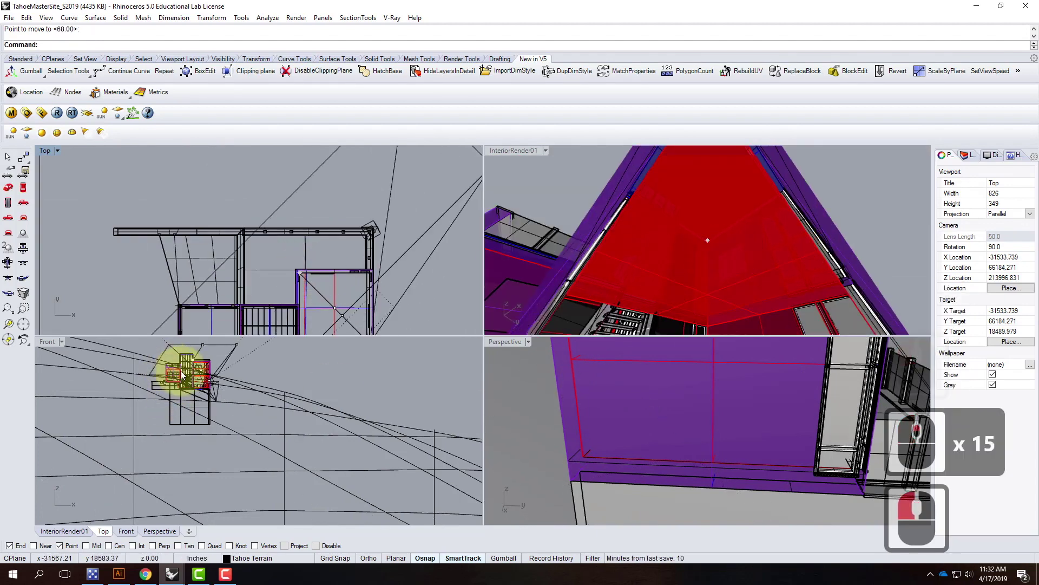
Lower the camera's target point about 213 in to the lower room's level in the Front viewport
{"action": "scroll", "coordinate": [212, 362], "scroll_direction": "up", "scroll_amount": 7}
{"action": "type", "text": "move"}
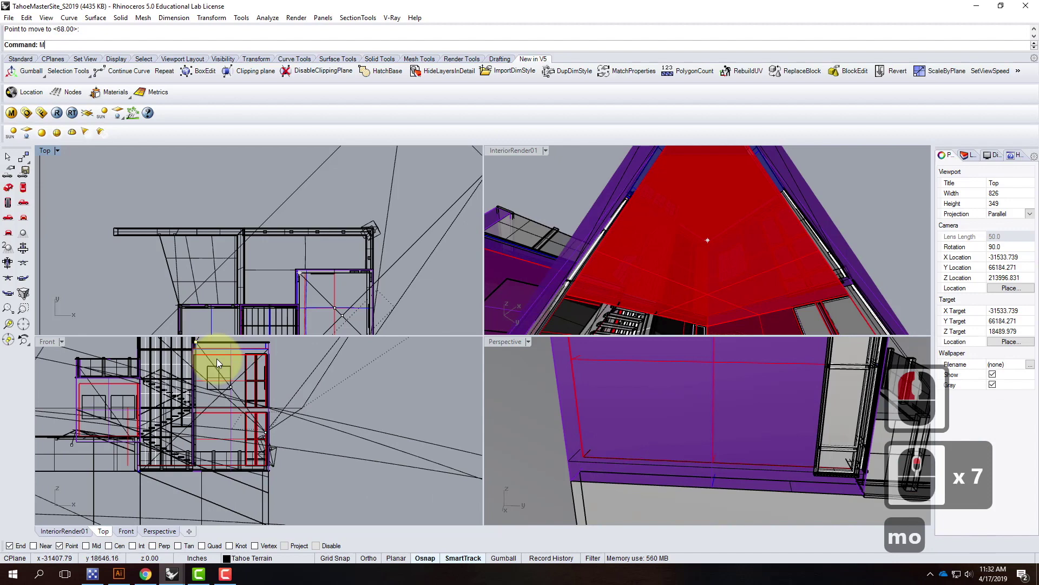
{"action": "key", "text": "Return"}
{"action": "left_click", "coordinate": [193, 342]}
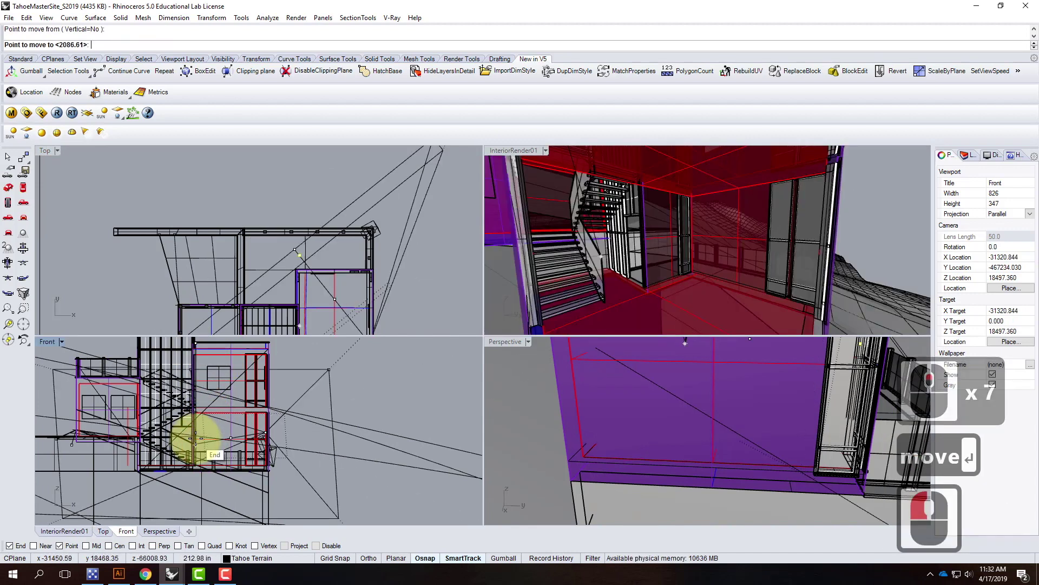
{"action": "left_click", "coordinate": [240, 425]}
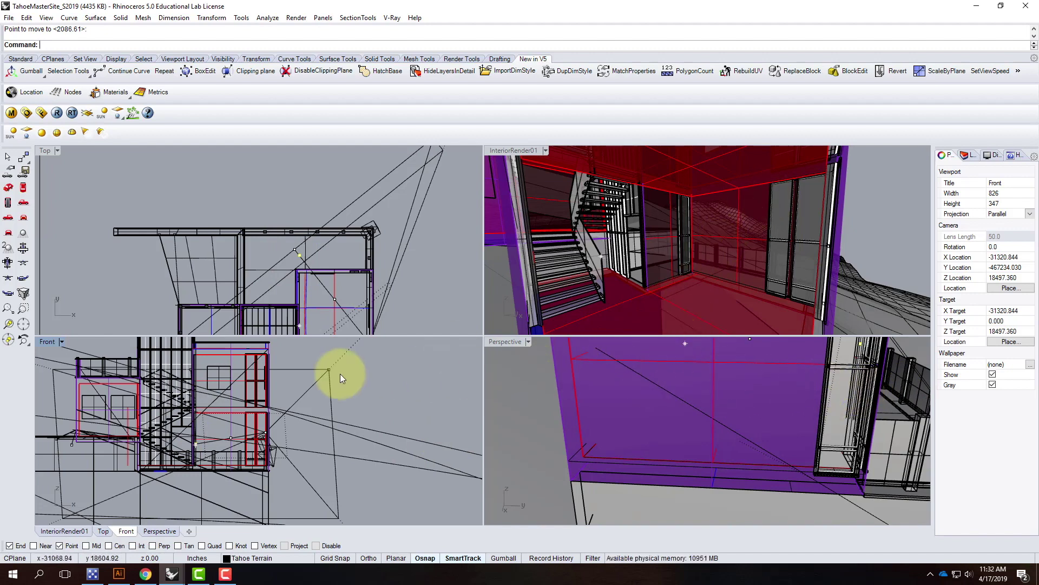
Shift the camera location point slightly inward from the room's outer corner in the Top viewport and clear the selection
{"action": "scroll", "coordinate": [361, 255], "scroll_direction": "up", "scroll_amount": 3}
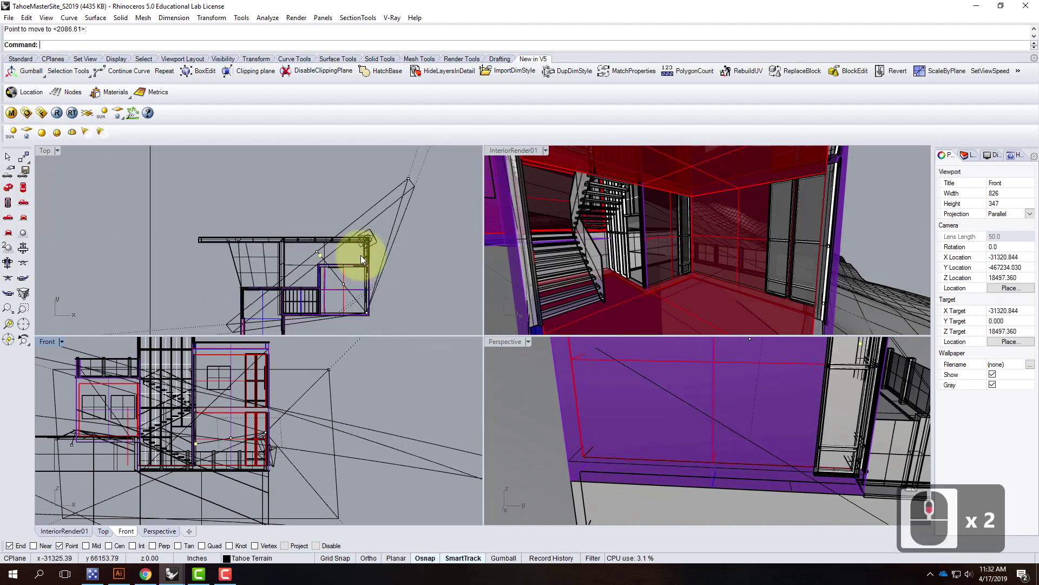
{"action": "scroll", "coordinate": [373, 304], "scroll_direction": "up", "scroll_amount": 9}
{"action": "left_click", "coordinate": [391, 296]}
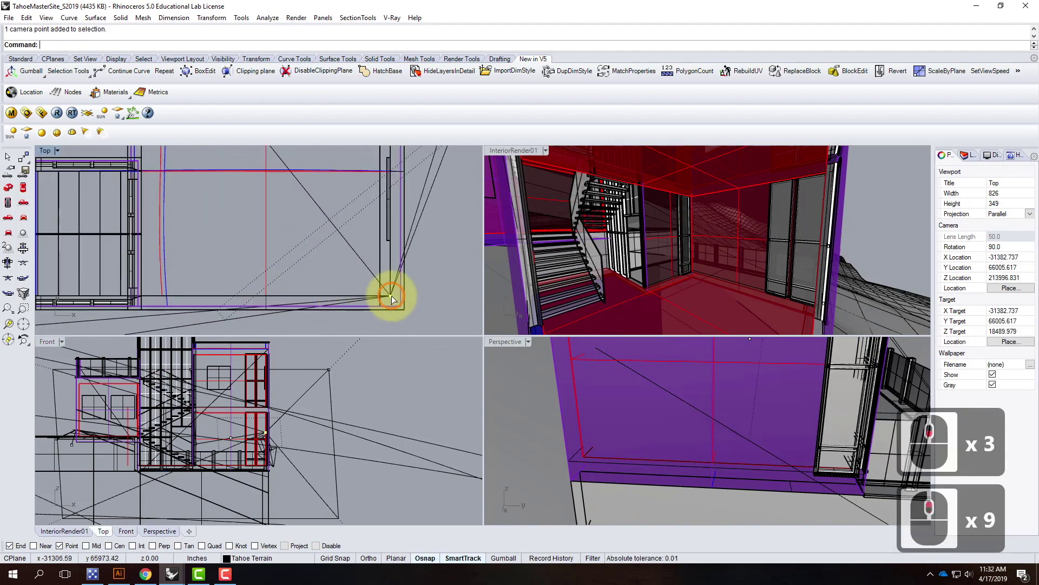
{"action": "type", "text": "move"}
{"action": "key", "text": "Return"}
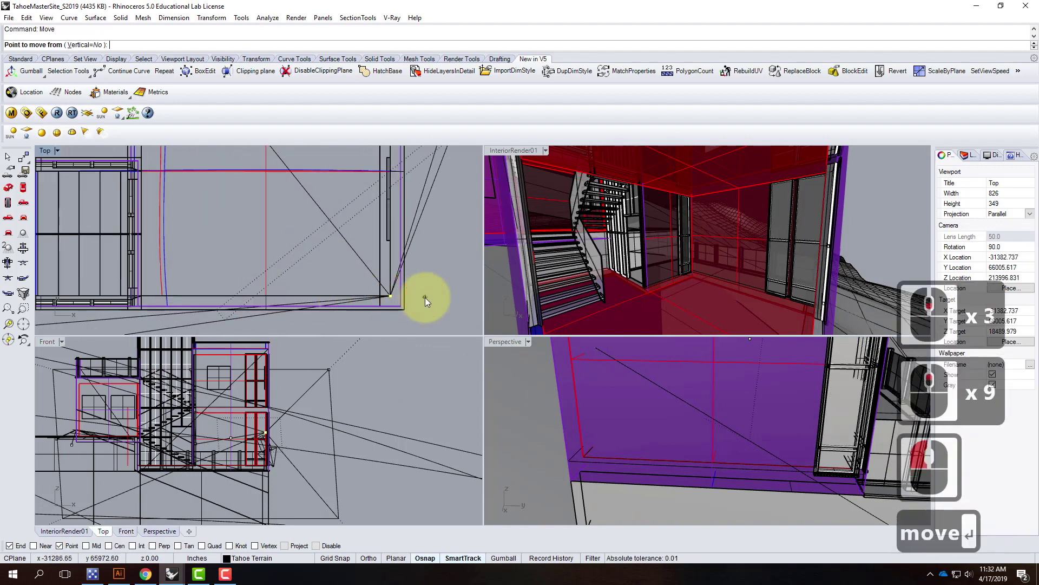
{"action": "left_click", "coordinate": [424, 298]}
{"action": "left_click", "coordinate": [419, 291]}
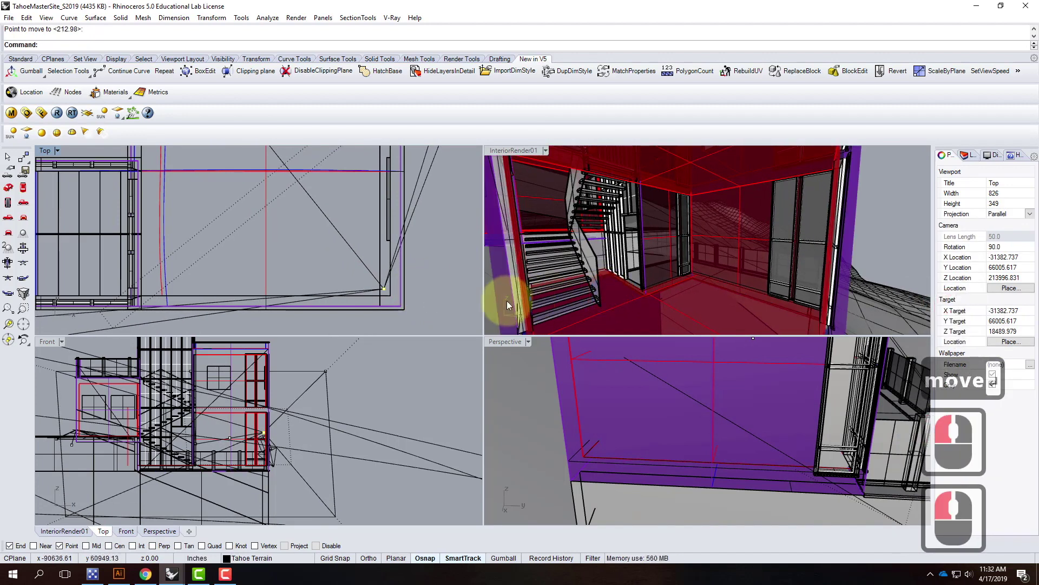
{"action": "key", "text": "Escape"}
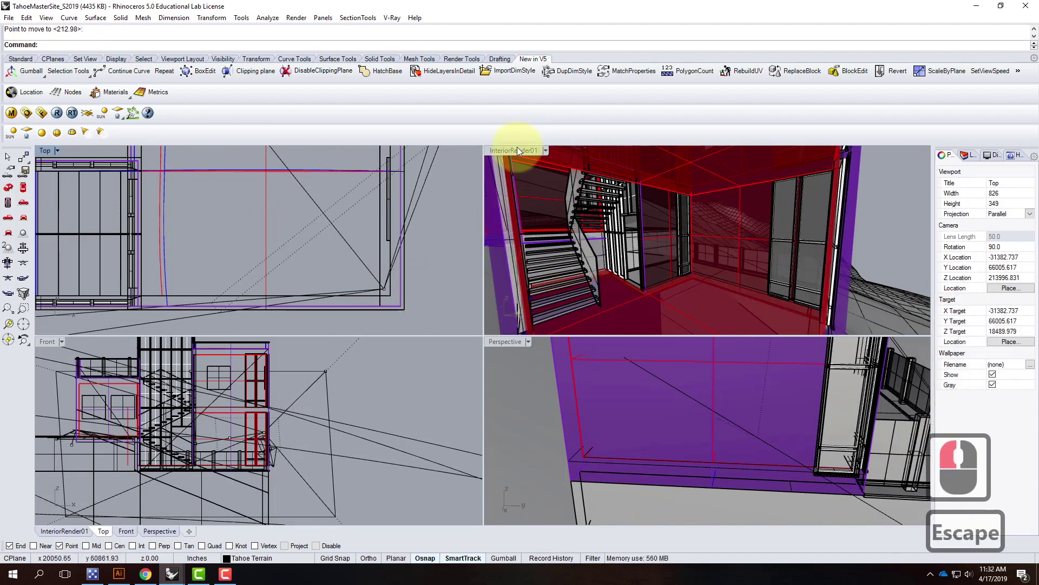
Save the adjusted interior viewport as the named view InteriorRender02 and close the named views window
{"action": "left_click", "coordinate": [545, 151]}
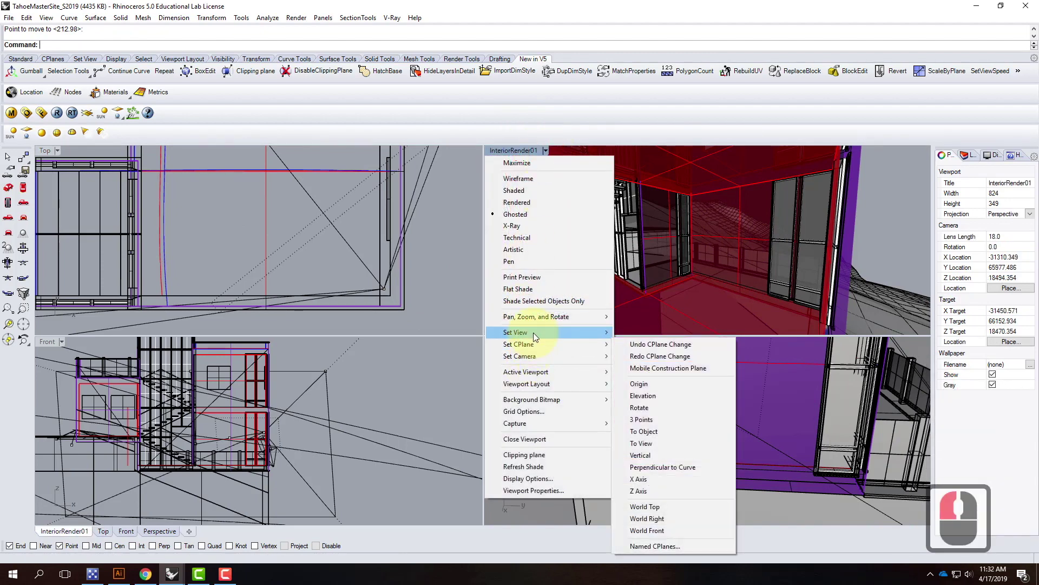
{"action": "mouse_move", "coordinate": [533, 333]}
{"action": "left_click", "coordinate": [658, 459]}
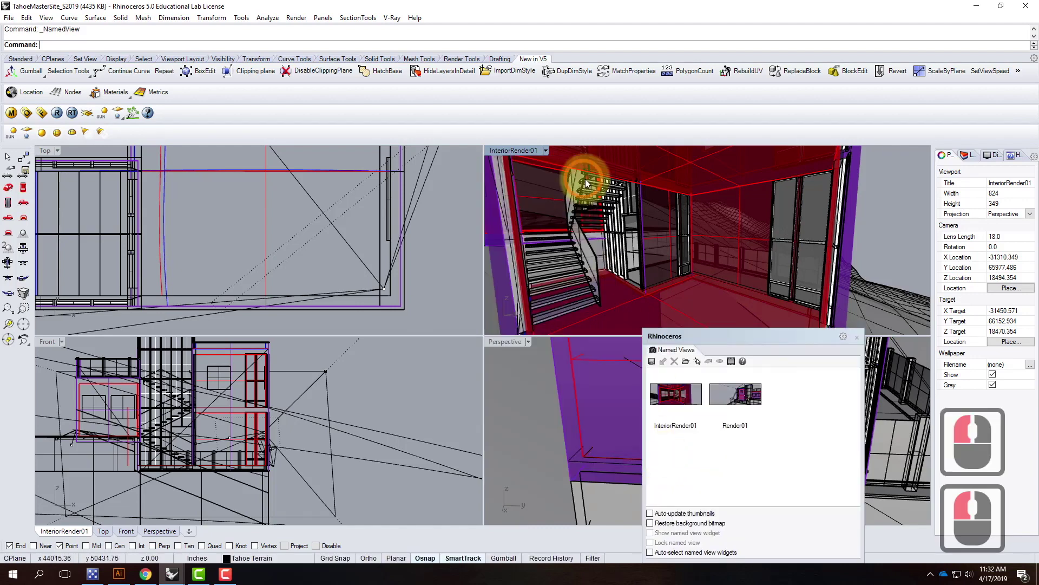
{"action": "left_click", "coordinate": [652, 361]}
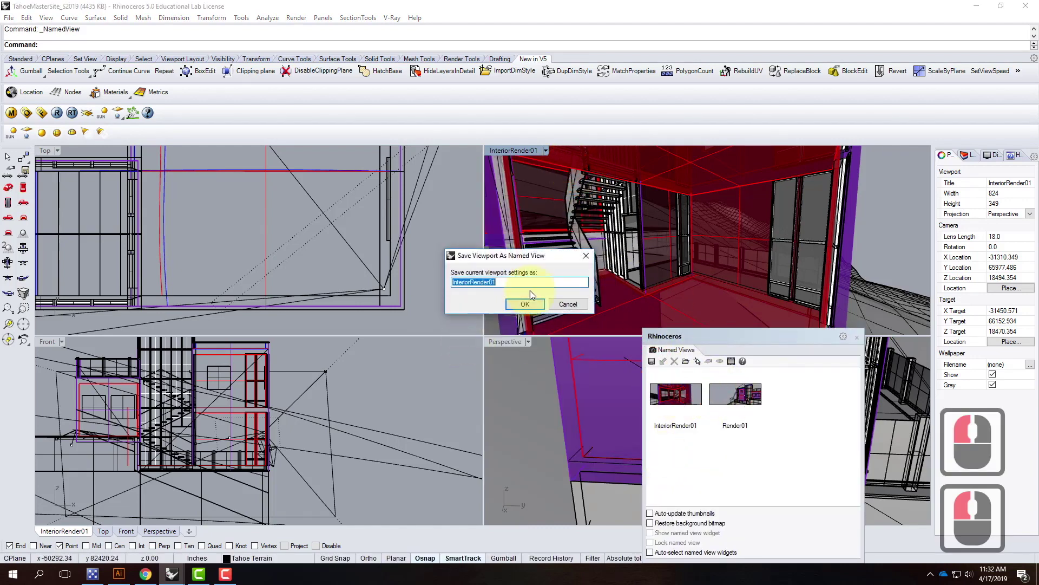
{"action": "left_click", "coordinate": [527, 282]}
{"action": "key", "text": "BackSpace"}
{"action": "type", "text": "2"}
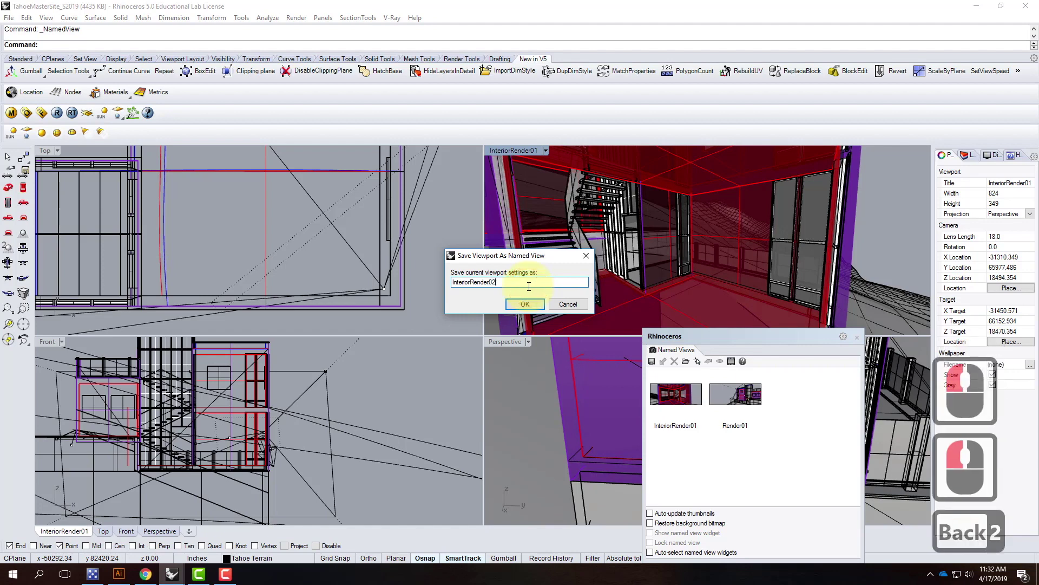
{"action": "left_click", "coordinate": [522, 306]}
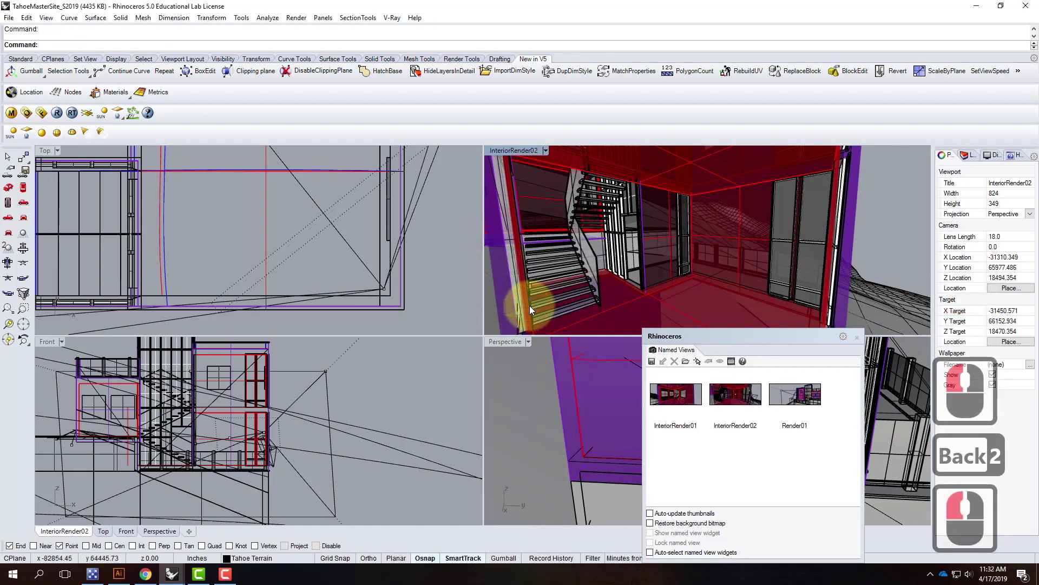
{"action": "left_click", "coordinate": [856, 338]}
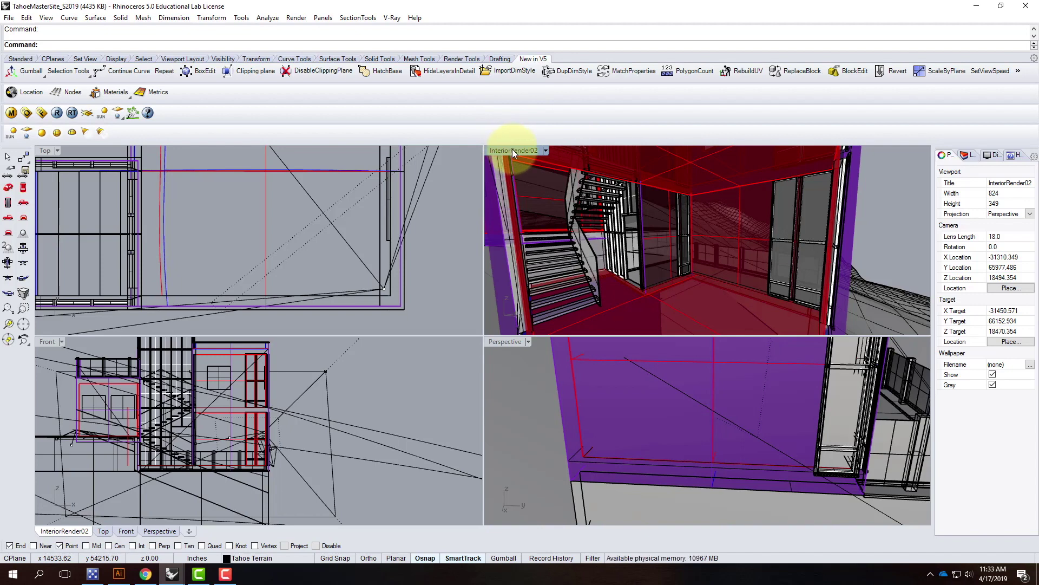
Set the Perspective viewport's display mode to Ghosted
{"action": "scroll", "coordinate": [596, 424], "scroll_direction": "down", "scroll_amount": 3}
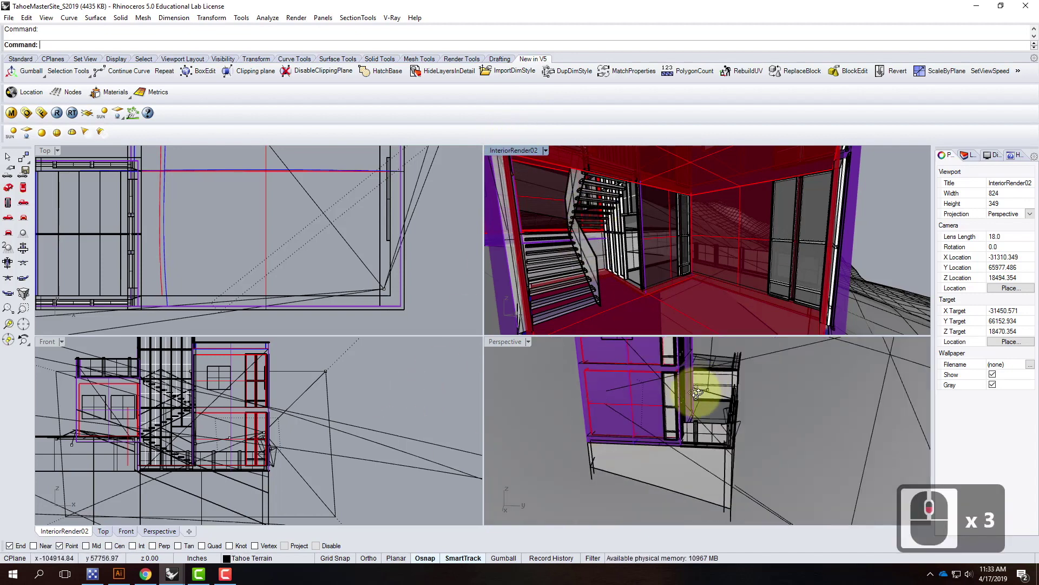
{"action": "right_click_drag", "start_coordinate": [701, 387], "coordinate": [626, 390]}
{"action": "left_click", "coordinate": [528, 342]}
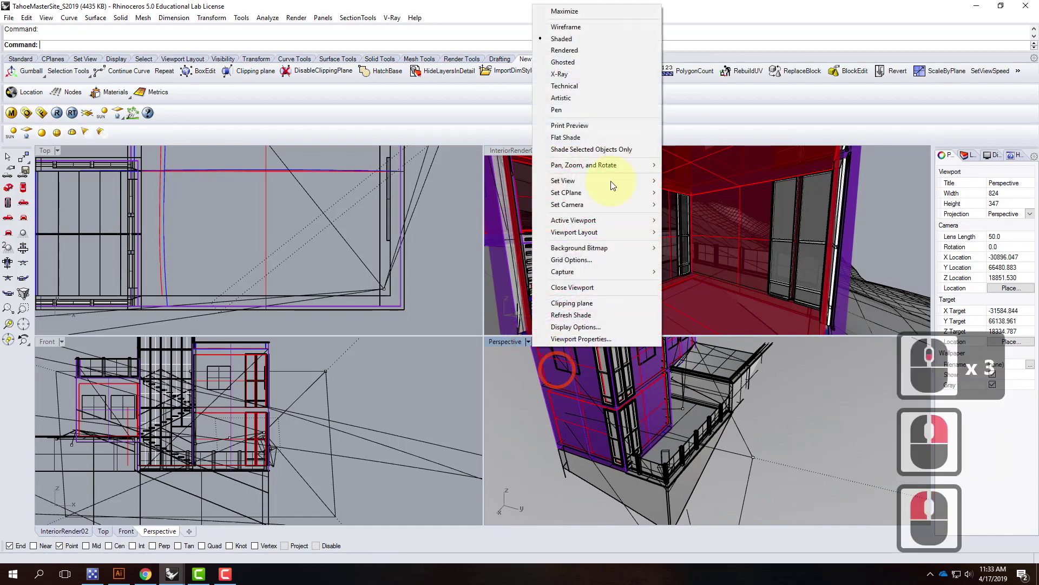
{"action": "left_click", "coordinate": [616, 62]}
{"action": "scroll", "coordinate": [606, 406], "scroll_direction": "up", "scroll_amount": 5}
{"action": "right_click_drag", "start_coordinate": [641, 410], "coordinate": [690, 416]}
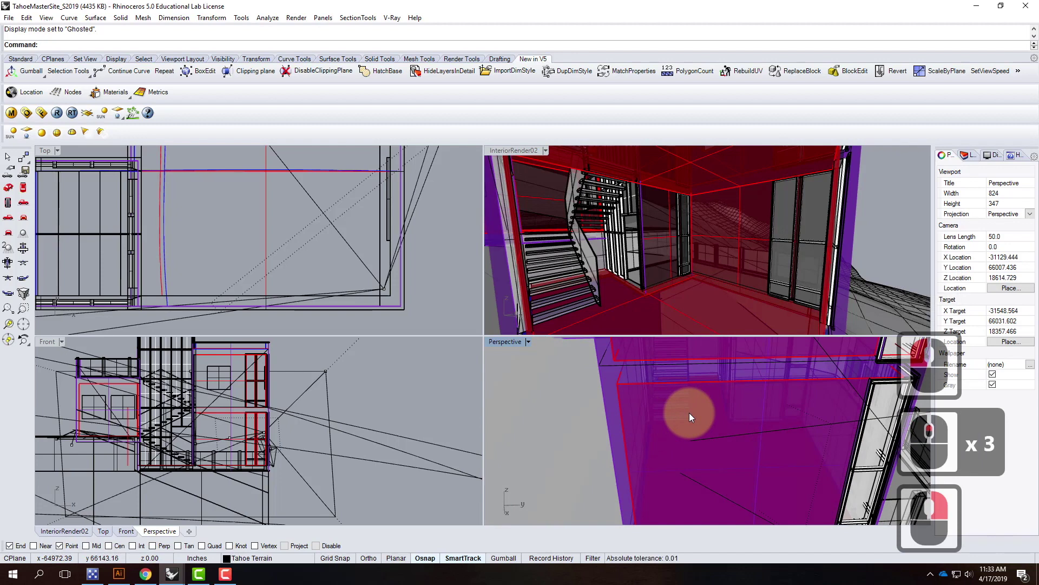
{"action": "left_click", "coordinate": [27, 18]}
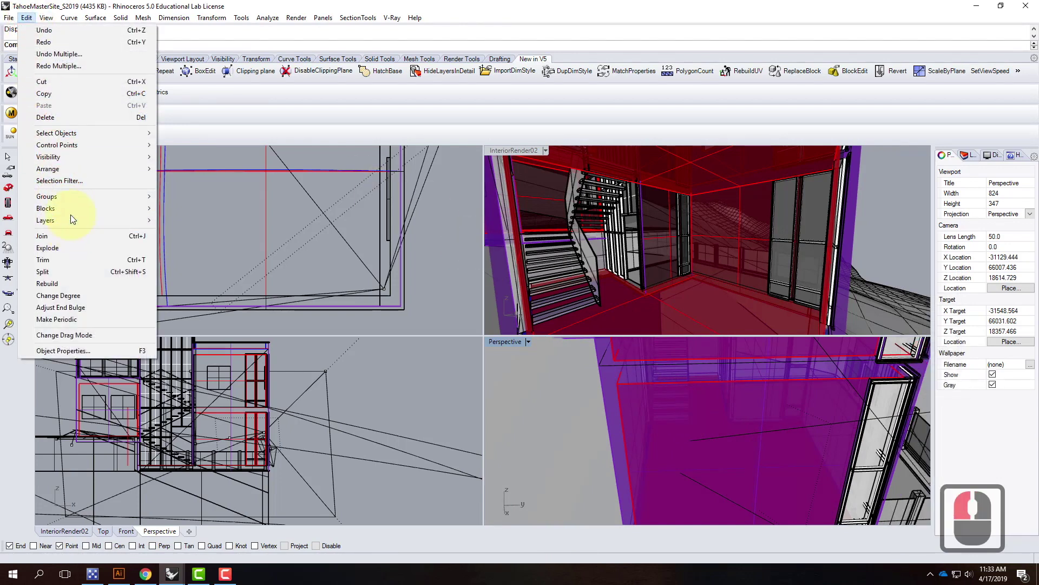
{"action": "mouse_move", "coordinate": [71, 206]}
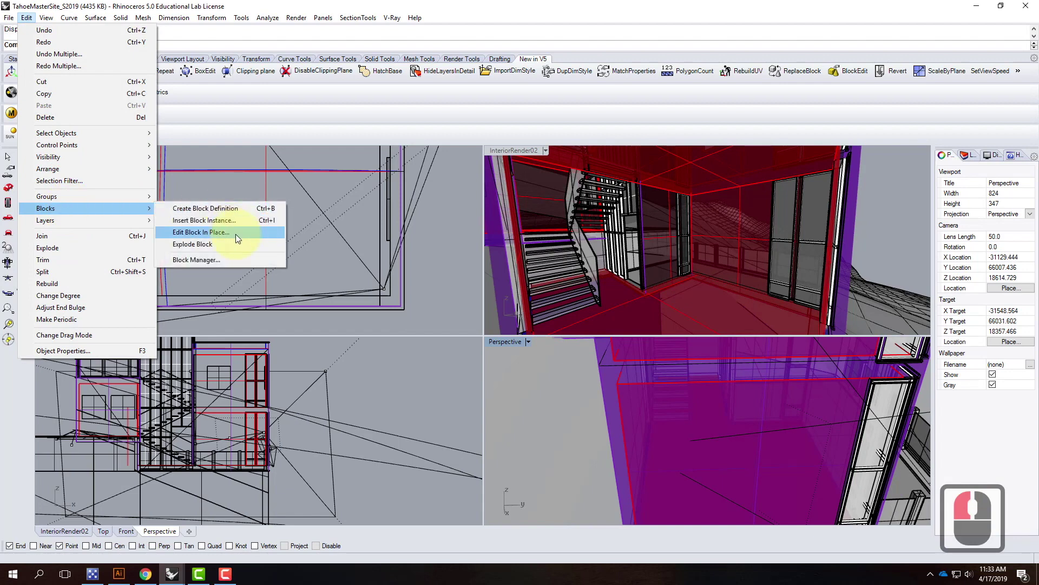
{"action": "key", "text": "Escape"}
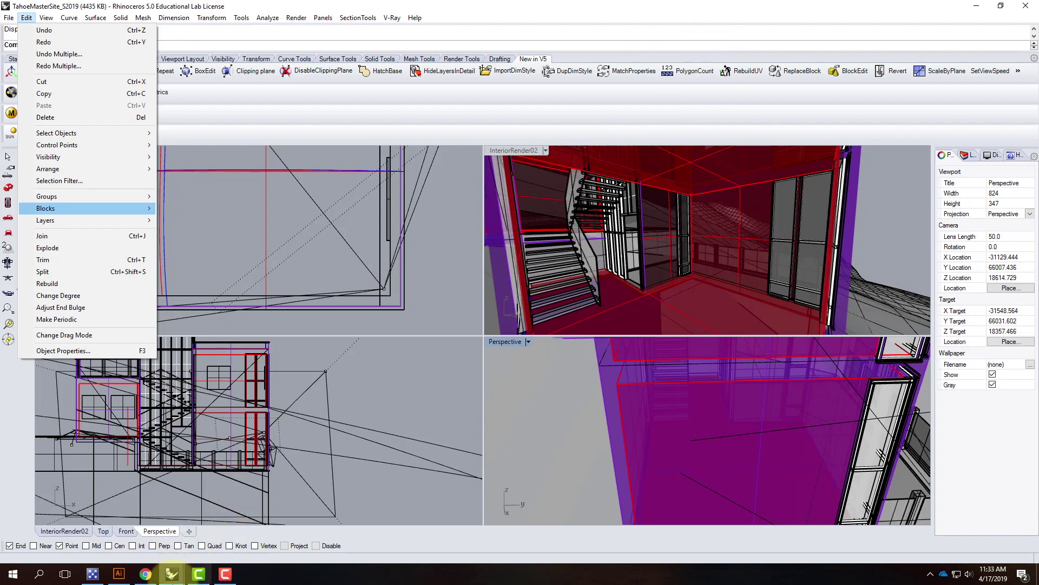
Switch to the RetreatBase_S2019 model window and maximize it
{"action": "left_click", "coordinate": [172, 575]}
{"action": "left_click", "coordinate": [225, 530]}
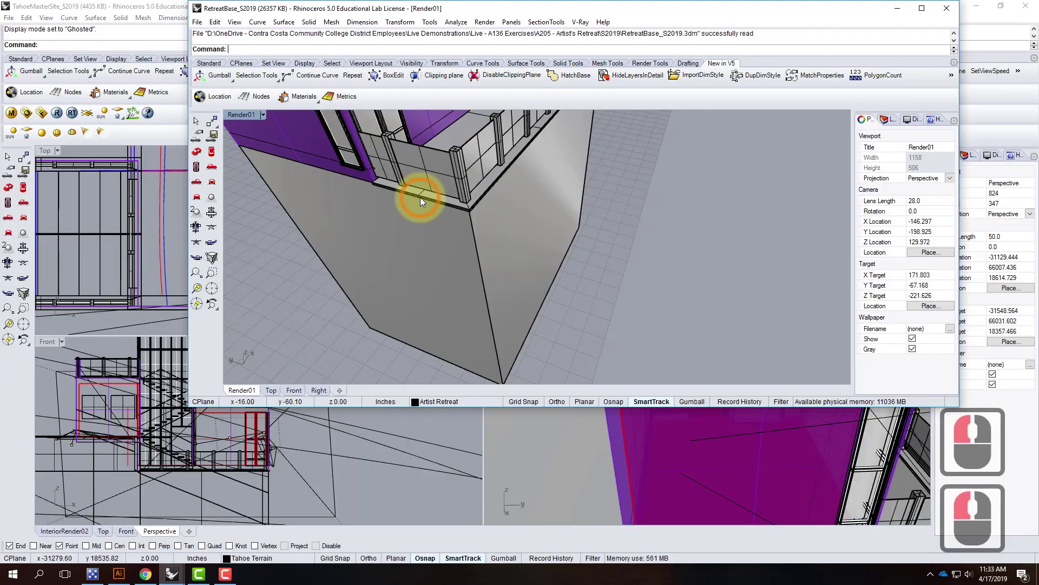
{"action": "left_click", "coordinate": [921, 8]}
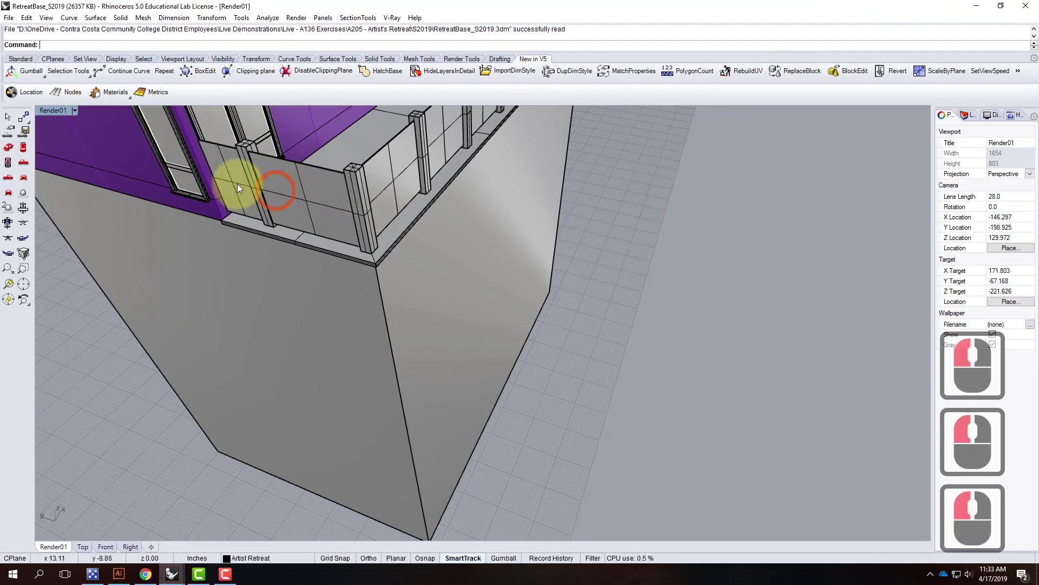
Set the Render01 viewport's display mode to Ghosted
{"action": "scroll", "coordinate": [357, 314], "scroll_direction": "down", "scroll_amount": 5}
{"action": "scroll", "coordinate": [320, 184], "scroll_direction": "up", "scroll_amount": 5}
{"action": "right_click_drag", "start_coordinate": [401, 324], "coordinate": [295, 199]}
{"action": "left_click", "coordinate": [76, 111]}
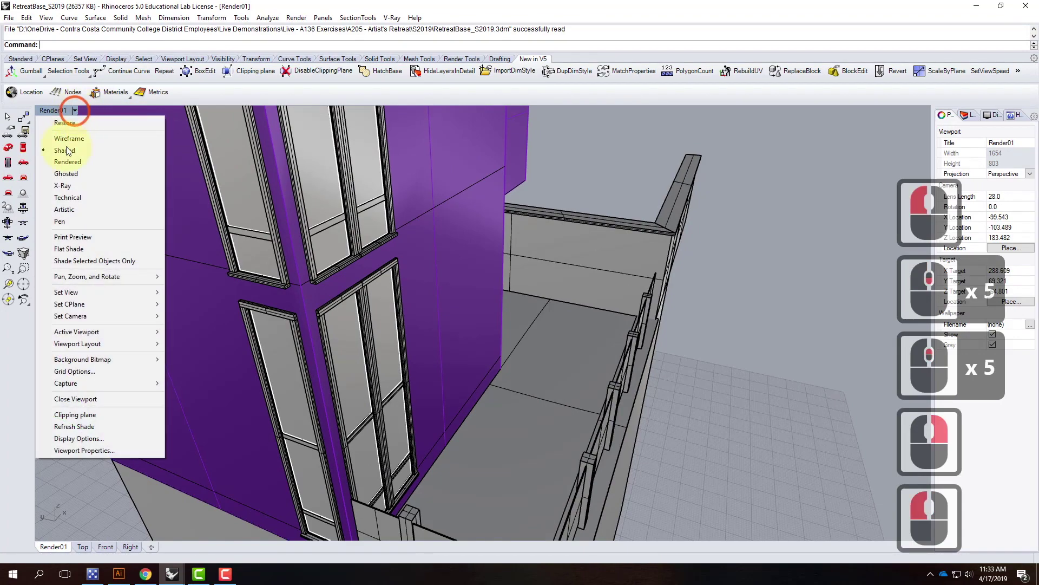
{"action": "left_click", "coordinate": [74, 174]}
Examine the retreat's lower room from outside and inside, including the staircase and corner windows
{"action": "right_click_drag", "start_coordinate": [390, 297], "coordinate": [343, 303]}
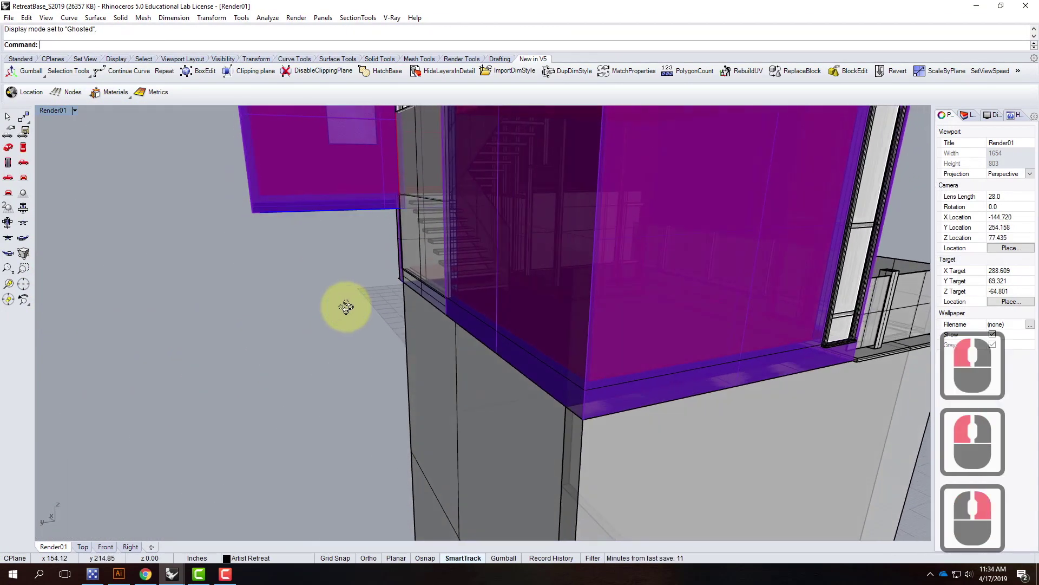
{"action": "scroll", "coordinate": [374, 299], "scroll_direction": "down", "scroll_amount": 4}
{"action": "scroll", "coordinate": [401, 303], "scroll_direction": "up", "scroll_amount": 4}
{"action": "right_click_drag", "start_coordinate": [400, 275], "coordinate": [420, 132]}
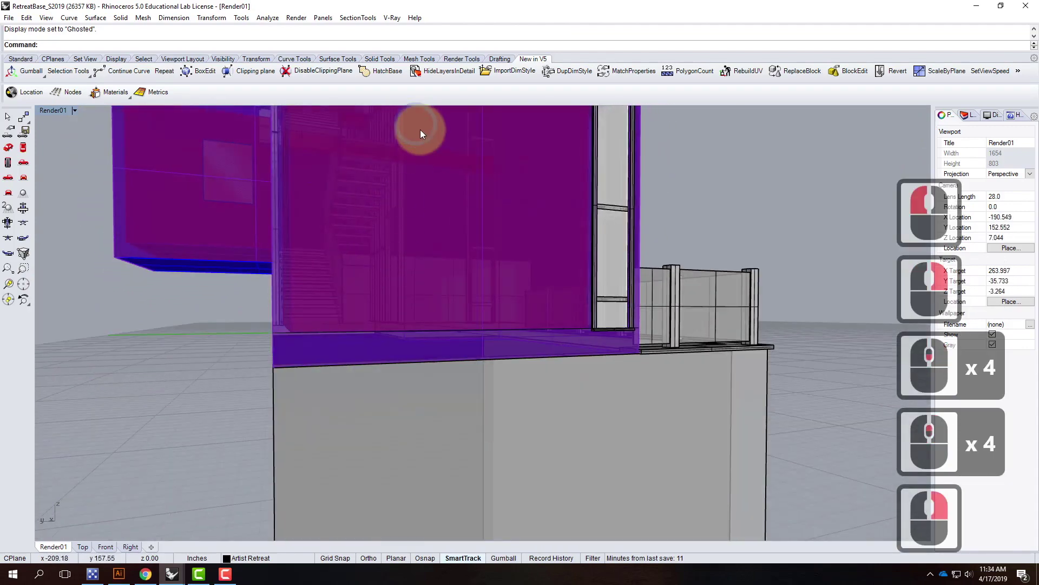
{"action": "scroll", "coordinate": [521, 238], "scroll_direction": "up", "scroll_amount": 3}
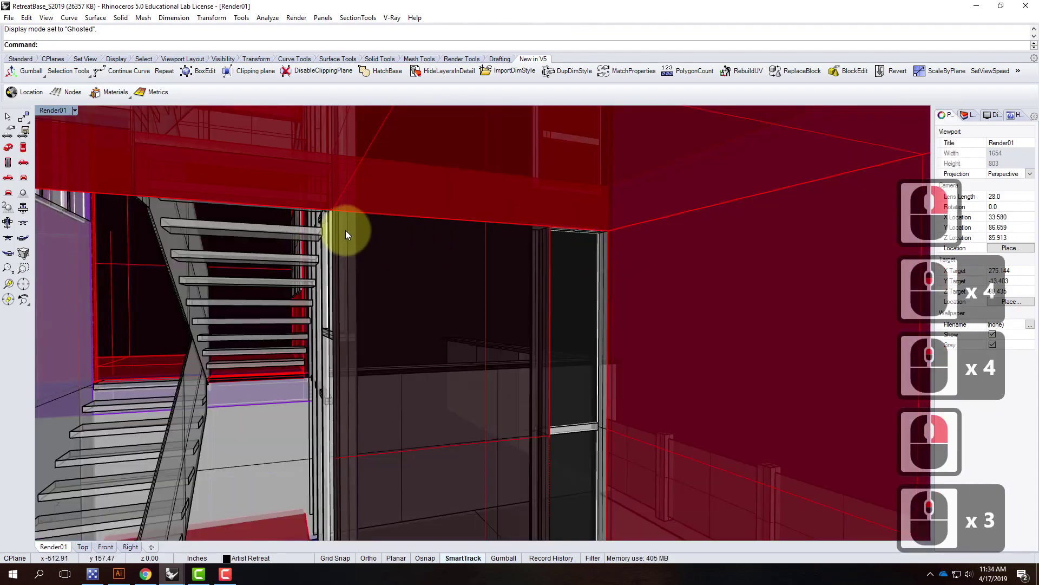
{"action": "scroll", "coordinate": [413, 229], "scroll_direction": "down", "scroll_amount": 3}
{"action": "right_click_drag", "start_coordinate": [399, 292], "coordinate": [388, 282]}
{"action": "scroll", "coordinate": [416, 298], "scroll_direction": "down", "scroll_amount": 3}
{"action": "right_click_drag", "start_coordinate": [445, 312], "coordinate": [395, 239]}
{"action": "scroll", "coordinate": [598, 284], "scroll_direction": "up", "scroll_amount": 7}
{"action": "scroll", "coordinate": [395, 238], "scroll_direction": "down", "scroll_amount": 3}
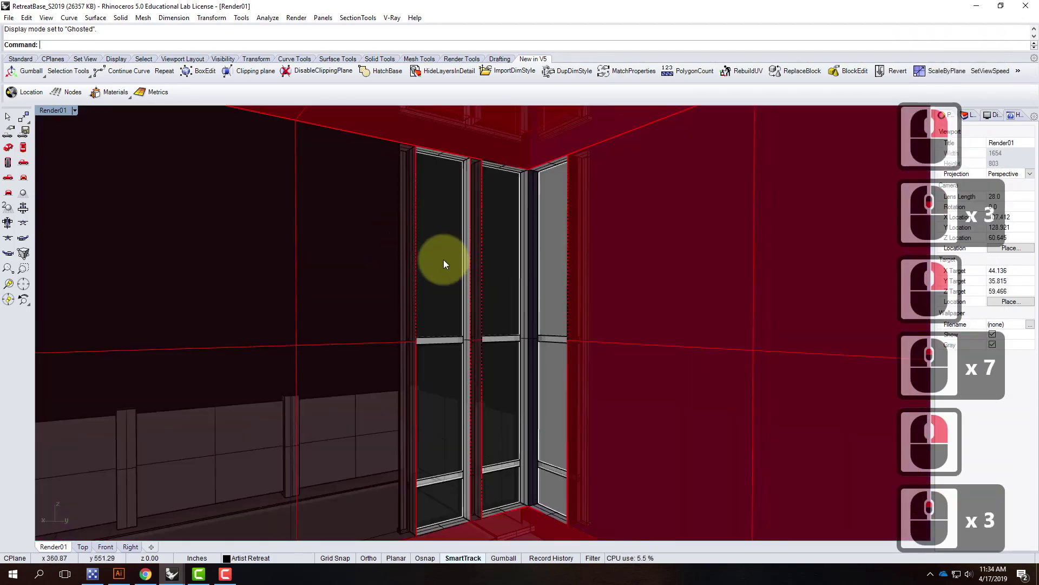
Start inserting a block instance from a file and browse to the Rhino Blocks folder inside Resources > Rhino on the college OneDrive
{"action": "left_click", "coordinate": [27, 18]}
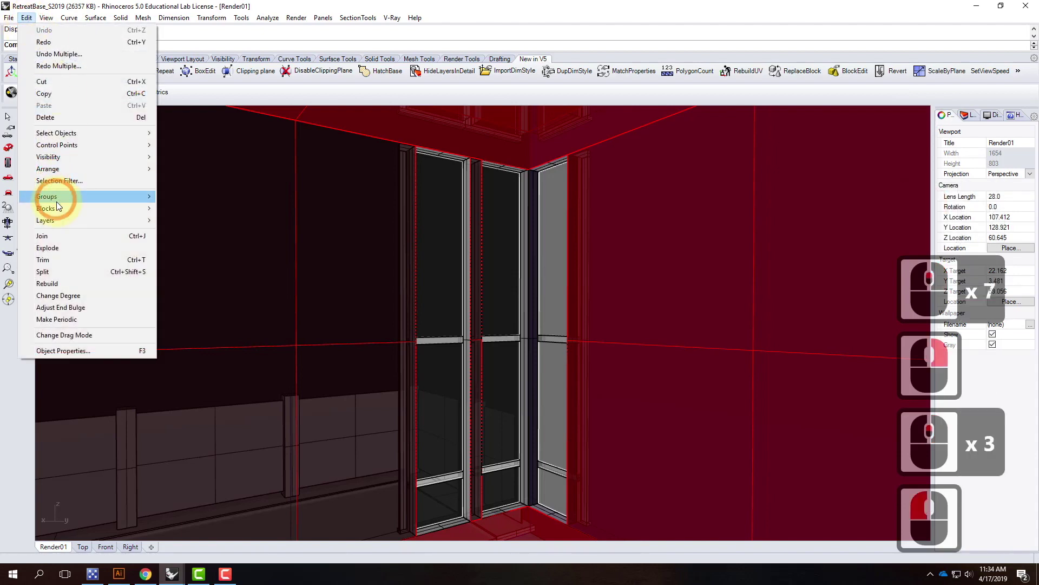
{"action": "mouse_move", "coordinate": [56, 205]}
{"action": "left_click", "coordinate": [232, 223]}
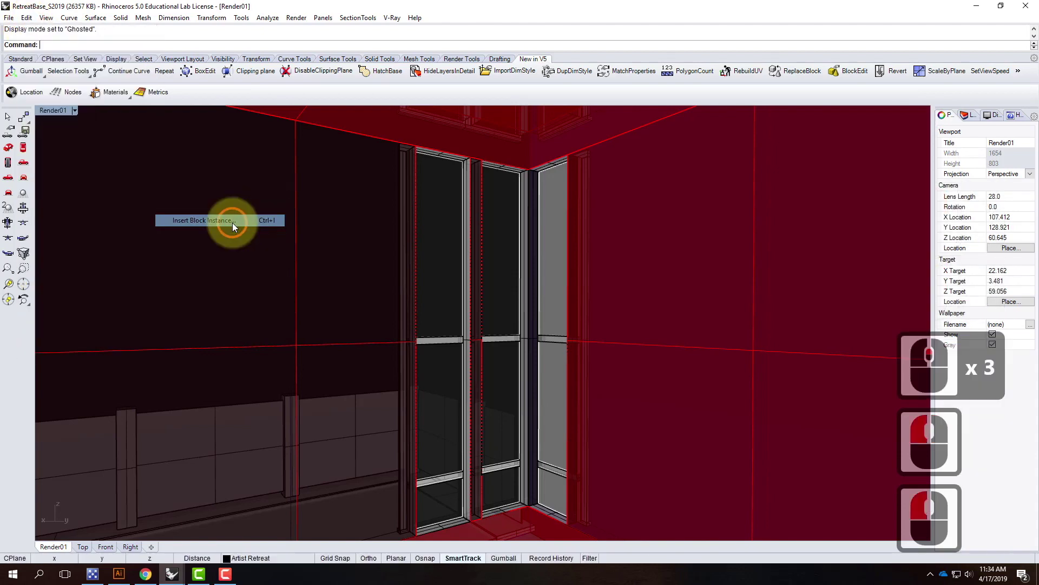
{"action": "left_click", "coordinate": [319, 130]}
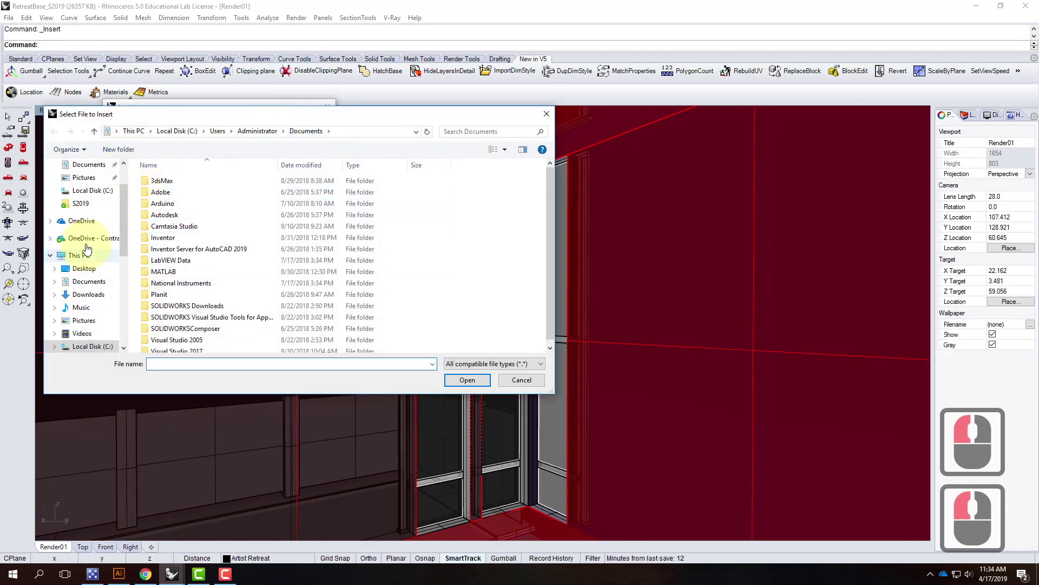
{"action": "left_click", "coordinate": [83, 238]}
{"action": "left_click", "coordinate": [163, 262]}
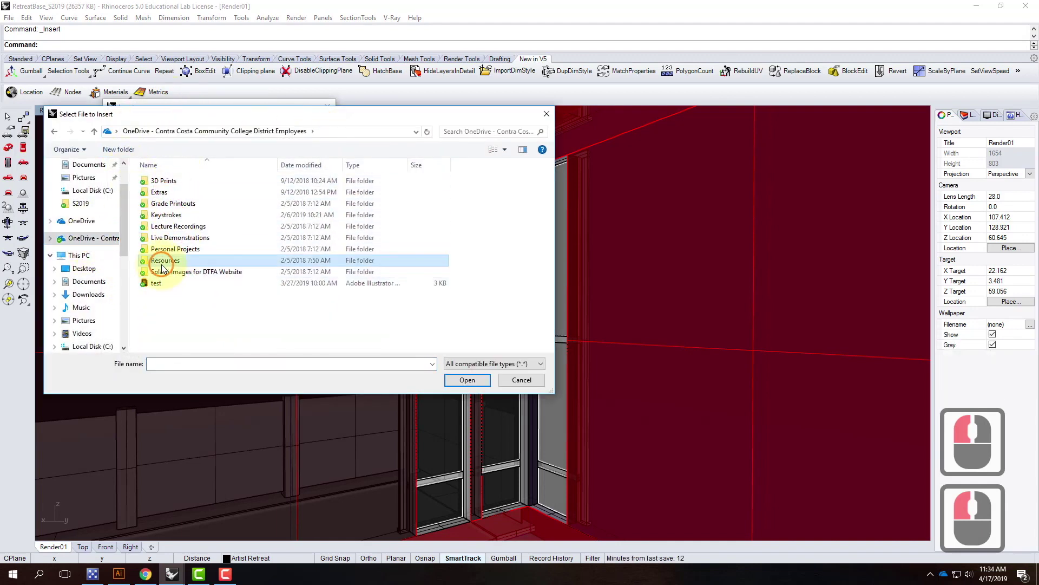
{"action": "double_click", "coordinate": [163, 262]}
{"action": "double_click", "coordinate": [164, 307]}
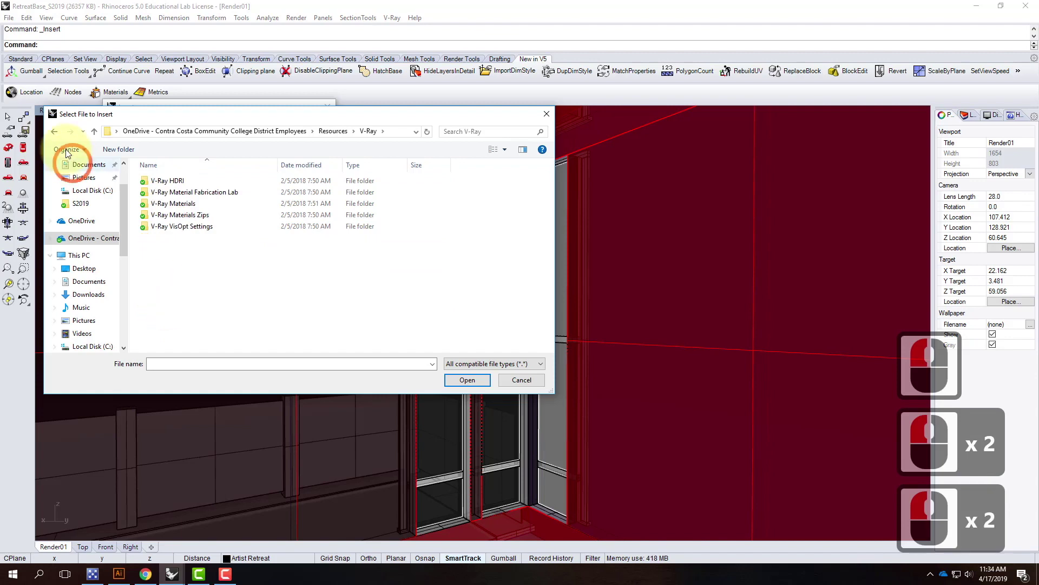
{"action": "left_click", "coordinate": [54, 132]}
{"action": "double_click", "coordinate": [161, 295]}
{"action": "left_click", "coordinate": [170, 182]}
{"action": "double_click", "coordinate": [170, 182]}
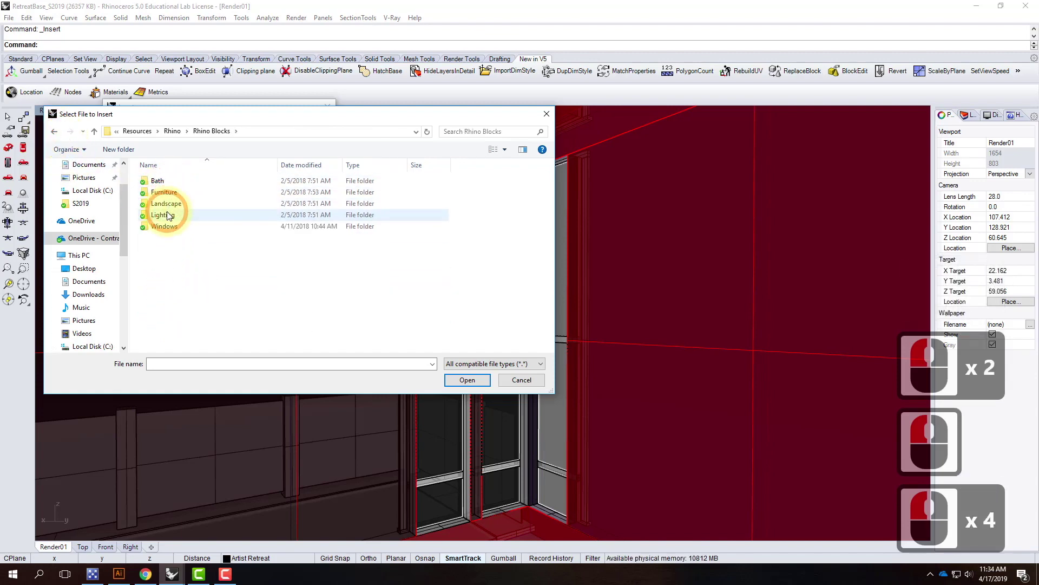
Choose the 4in-CanLight model from the Lighting folder as the block file
{"action": "double_click", "coordinate": [169, 212]}
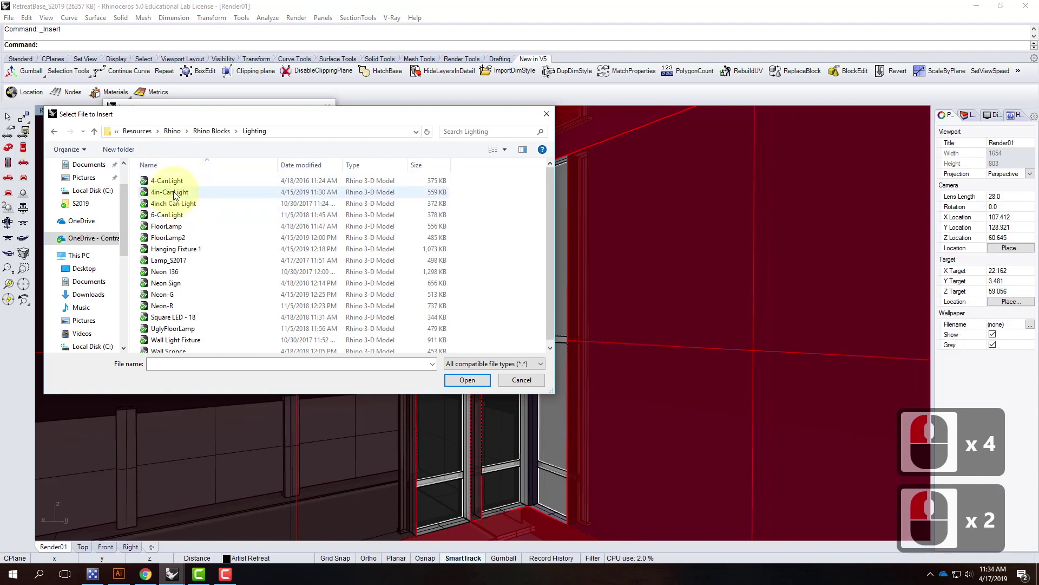
{"action": "left_click", "coordinate": [170, 192]}
{"action": "left_click", "coordinate": [467, 381]}
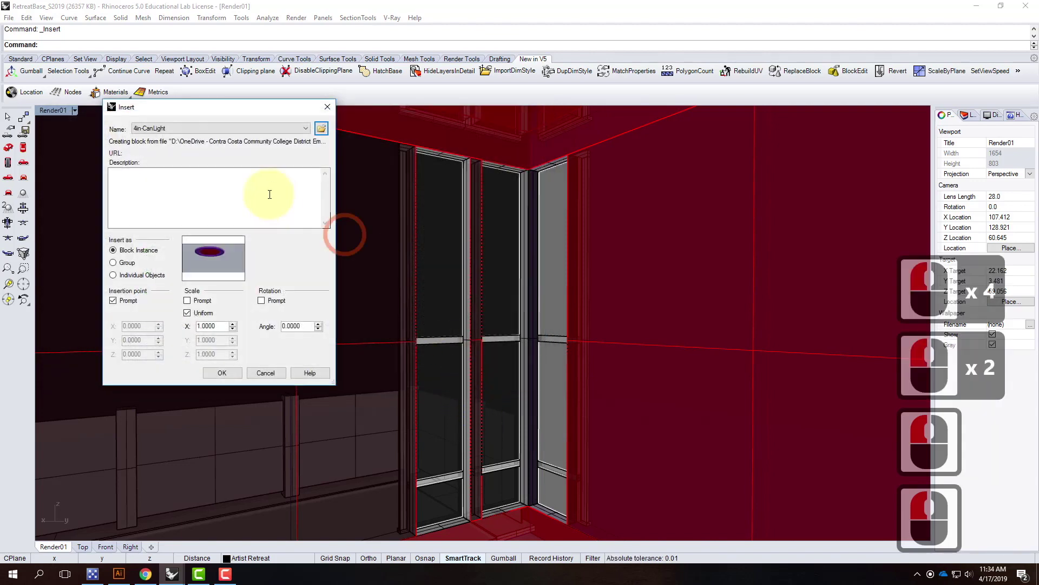
Insert 4in-CanLight as a block instance, with definition type Link and layer style Reference
{"action": "left_click", "coordinate": [222, 372]}
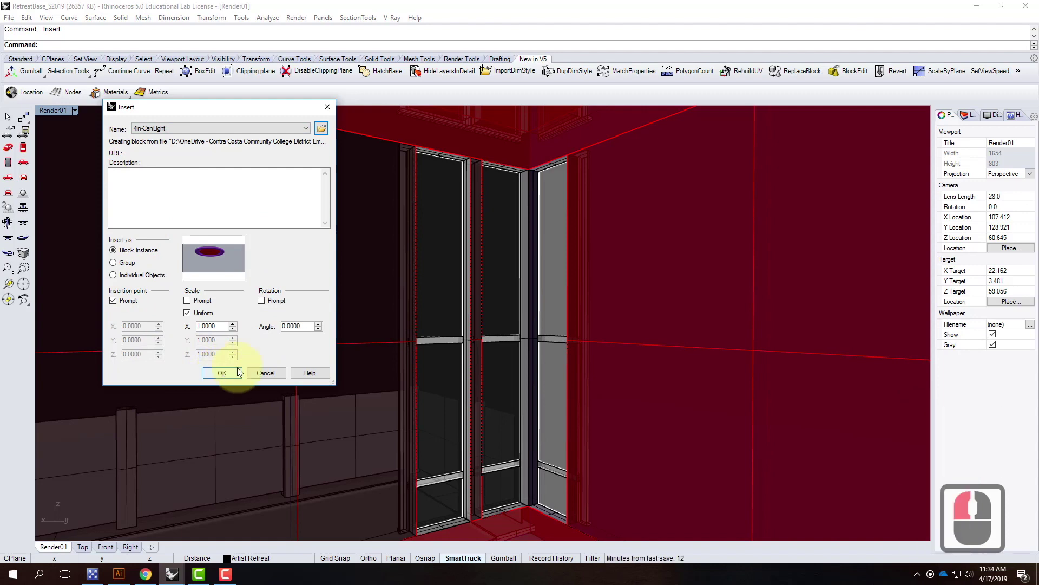
{"action": "left_click", "coordinate": [951, 111]}
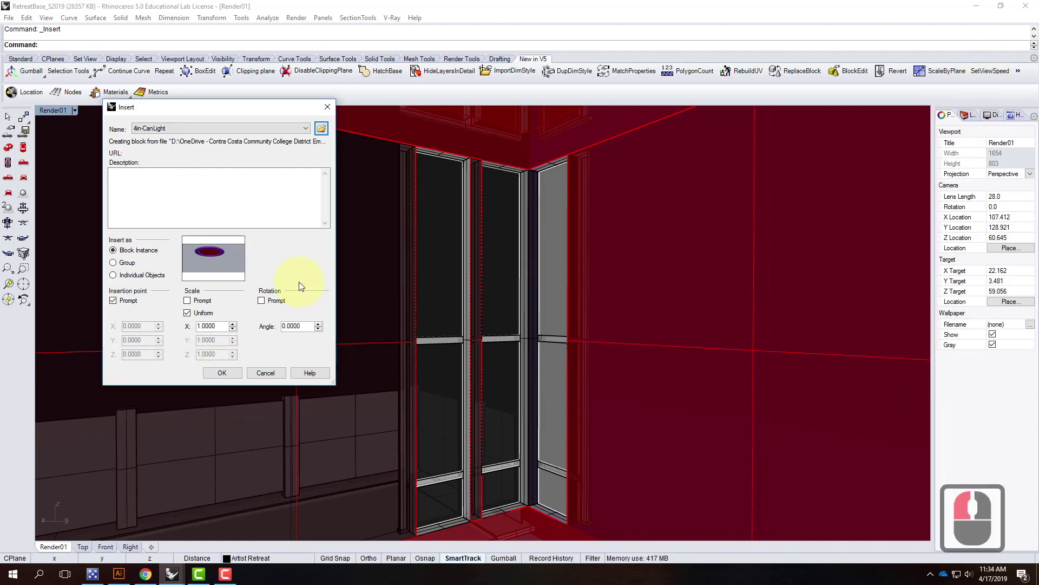
{"action": "left_click", "coordinate": [222, 373]}
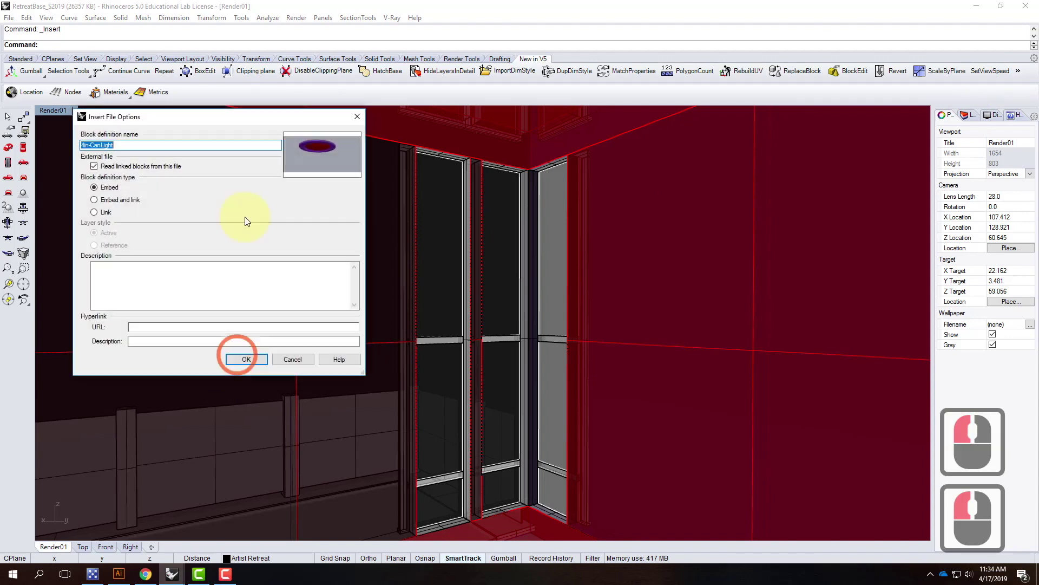
{"action": "left_click", "coordinate": [94, 212]}
{"action": "left_click", "coordinate": [109, 247]}
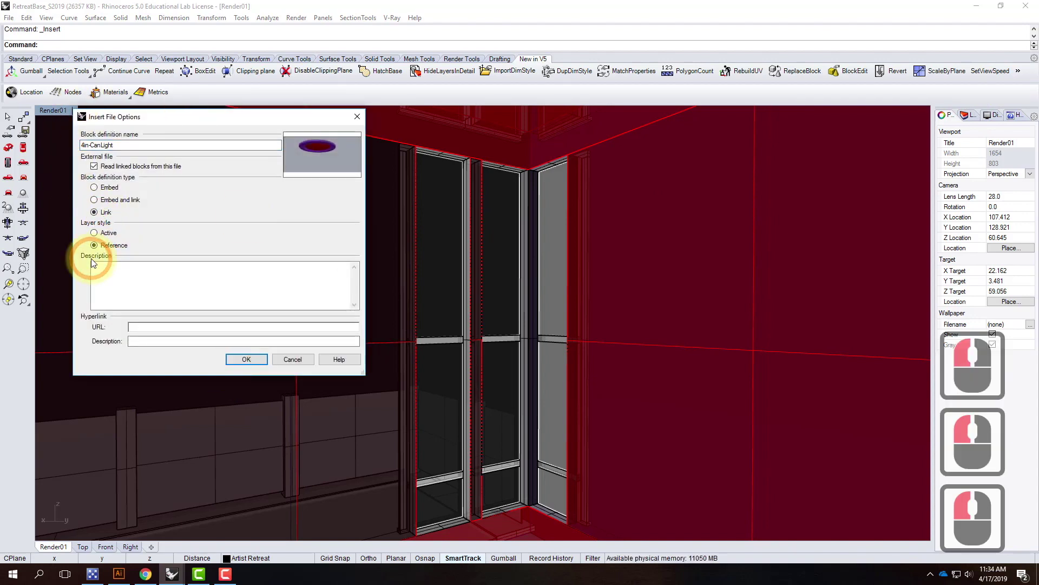
{"action": "left_click", "coordinate": [241, 360]}
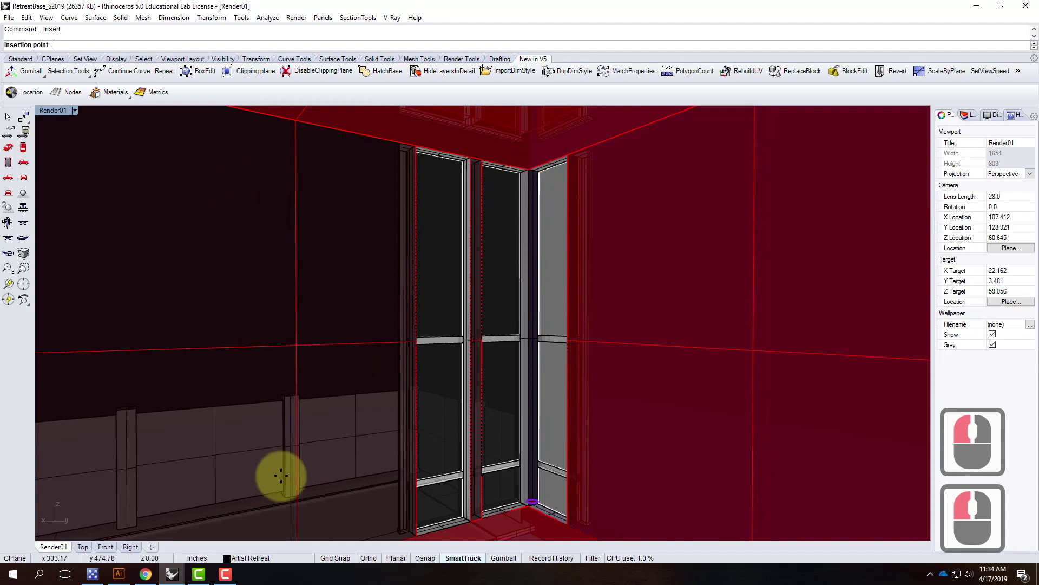
Enable the End and Mid object snaps and place the can light at the midpoint of the edge where wall and ceiling meet
{"action": "left_click", "coordinate": [425, 558]}
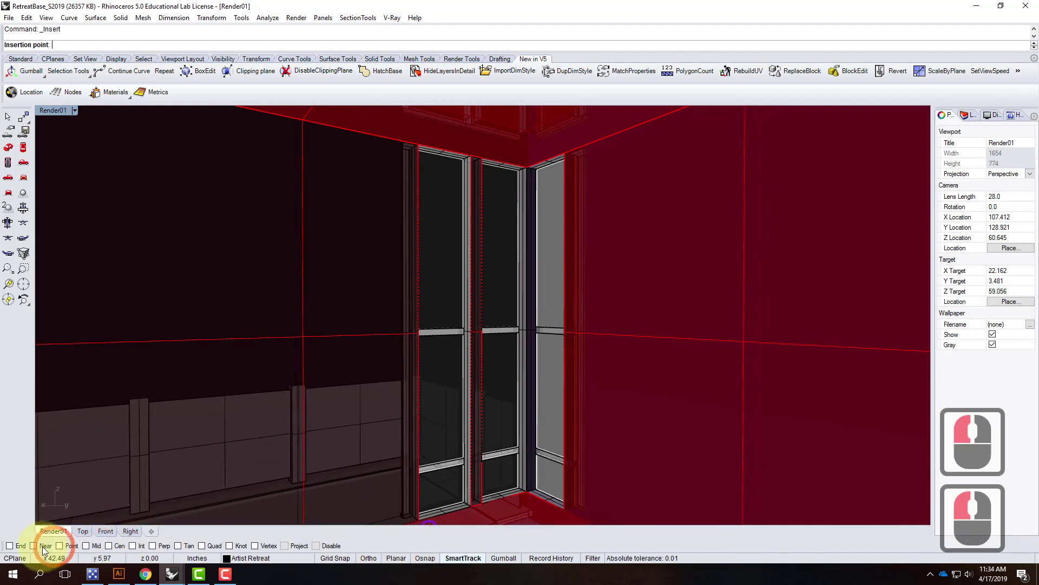
{"action": "left_click", "coordinate": [9, 545]}
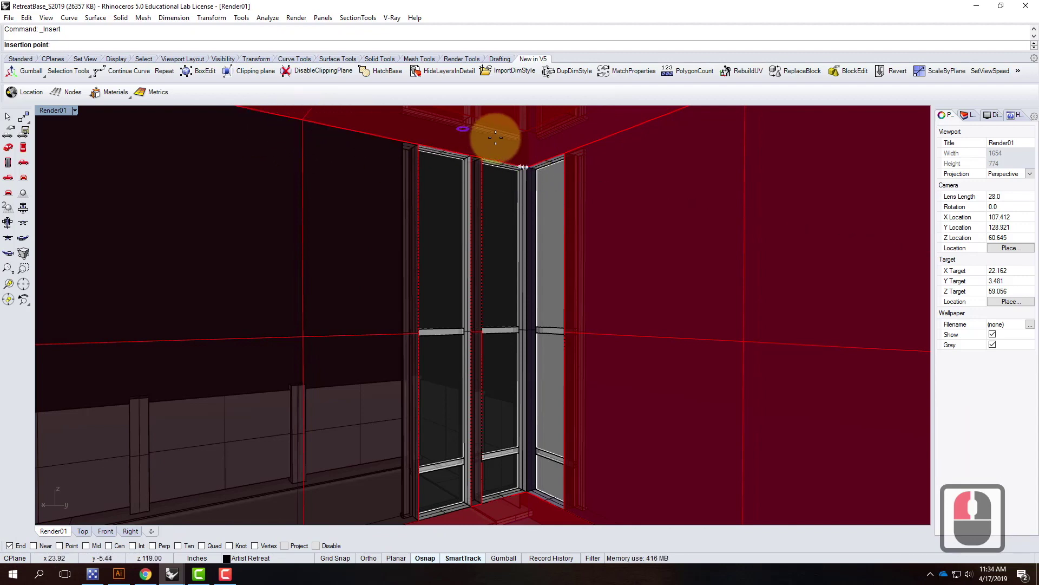
{"action": "scroll", "coordinate": [431, 260], "scroll_direction": "down", "scroll_amount": 2}
{"action": "scroll", "coordinate": [606, 181], "scroll_direction": "up", "scroll_amount": 3}
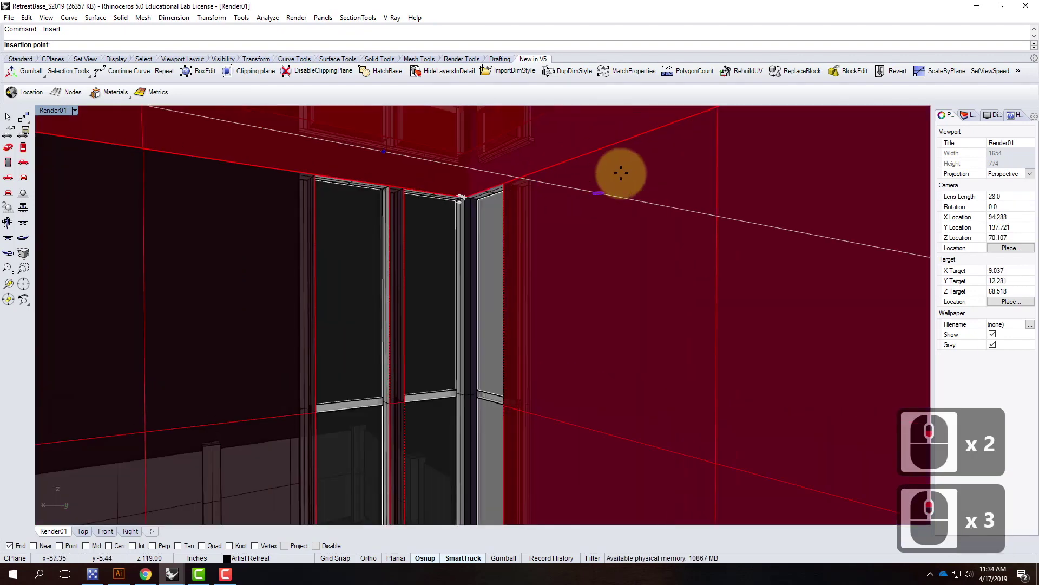
{"action": "scroll", "coordinate": [615, 185], "scroll_direction": "down", "scroll_amount": 2}
{"action": "scroll", "coordinate": [644, 157], "scroll_direction": "up", "scroll_amount": 2}
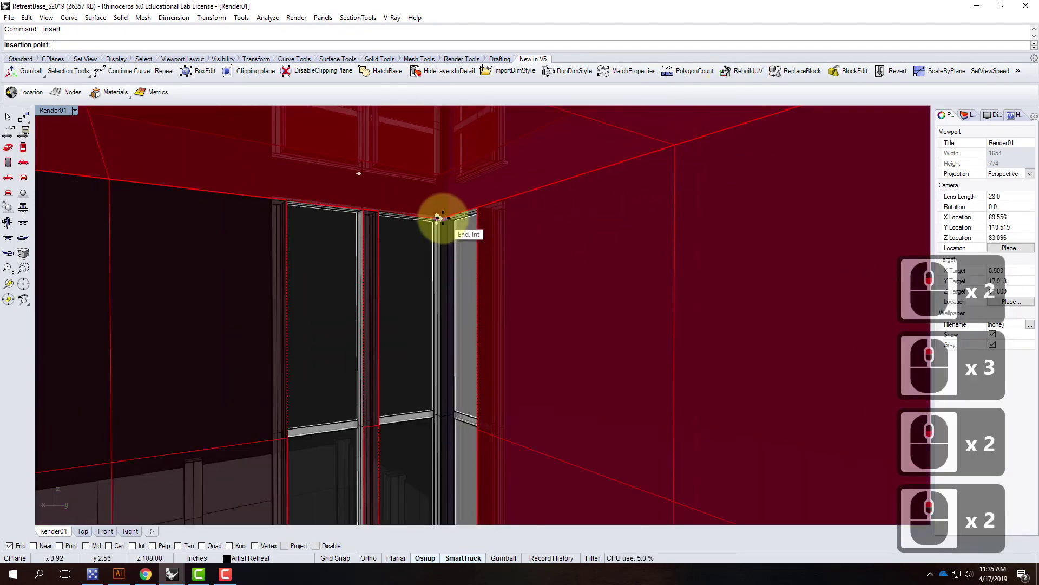
{"action": "left_click", "coordinate": [85, 545]}
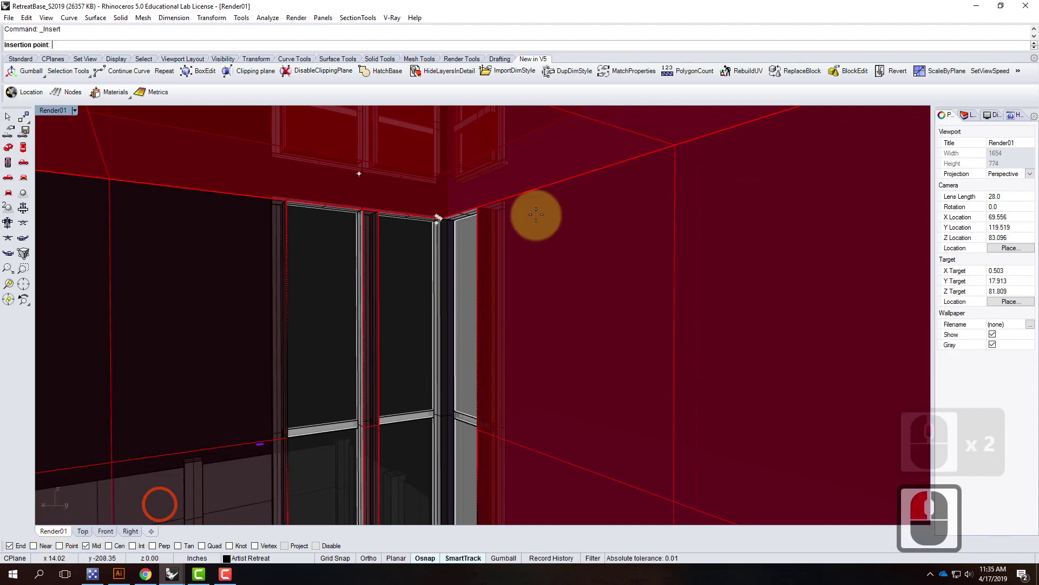
{"action": "left_click", "coordinate": [674, 145]}
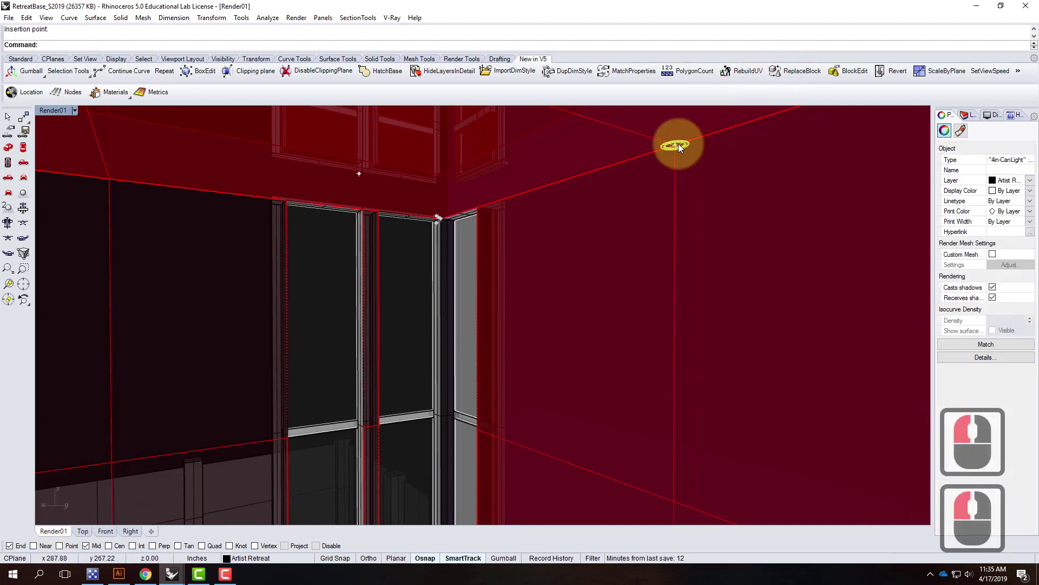
Move the can light 18" from the wall into the room in the Top view, with Ortho on
{"action": "double_click", "coordinate": [54, 112]}
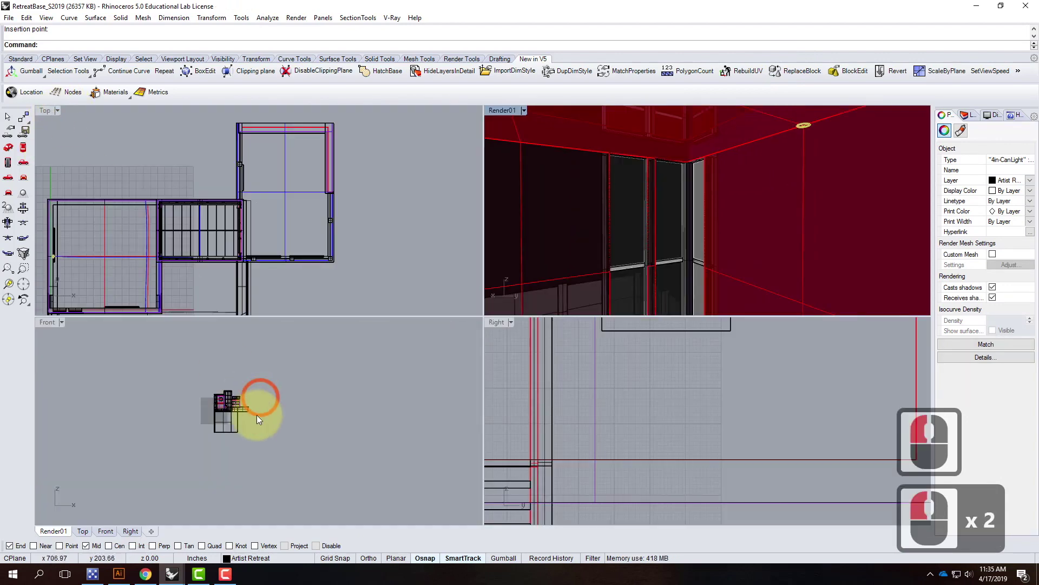
{"action": "scroll", "coordinate": [55, 260], "scroll_direction": "down", "scroll_amount": 2}
{"action": "scroll", "coordinate": [76, 242], "scroll_direction": "up", "scroll_amount": 10}
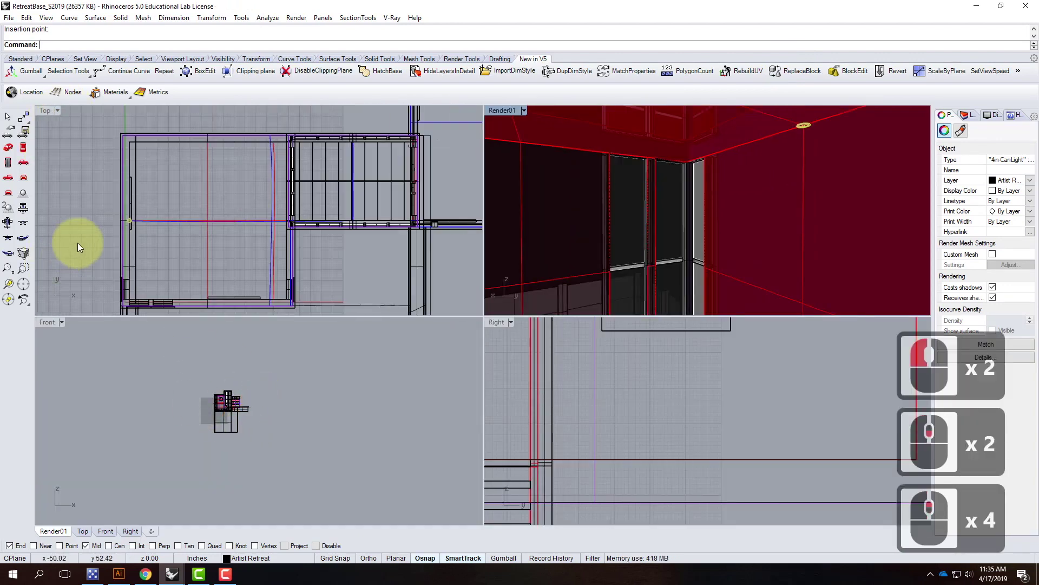
{"action": "type", "text": "move"}
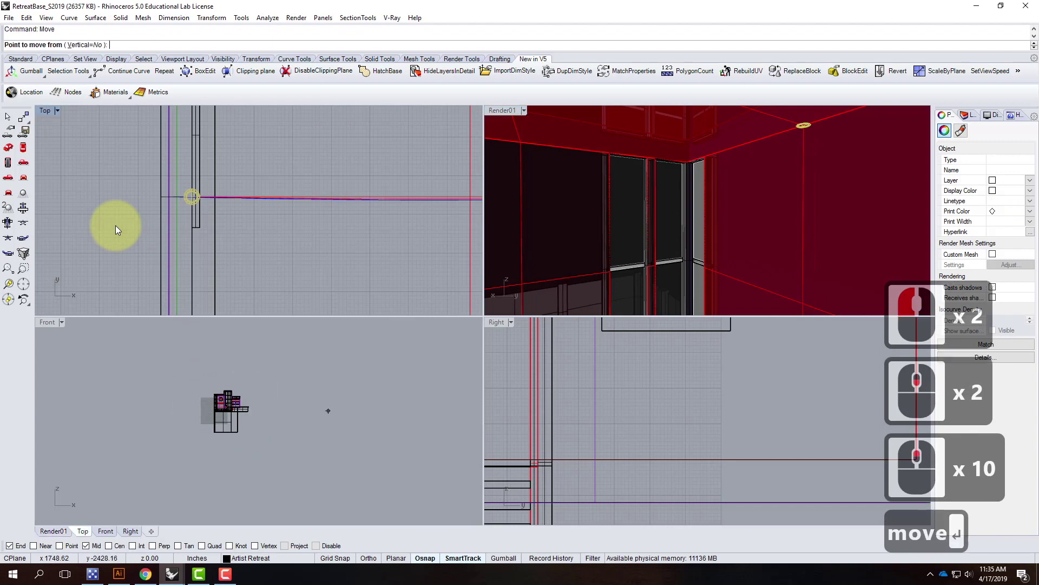
{"action": "key", "text": "Return"}
{"action": "left_click", "coordinate": [89, 226]}
{"action": "left_click", "coordinate": [111, 227]}
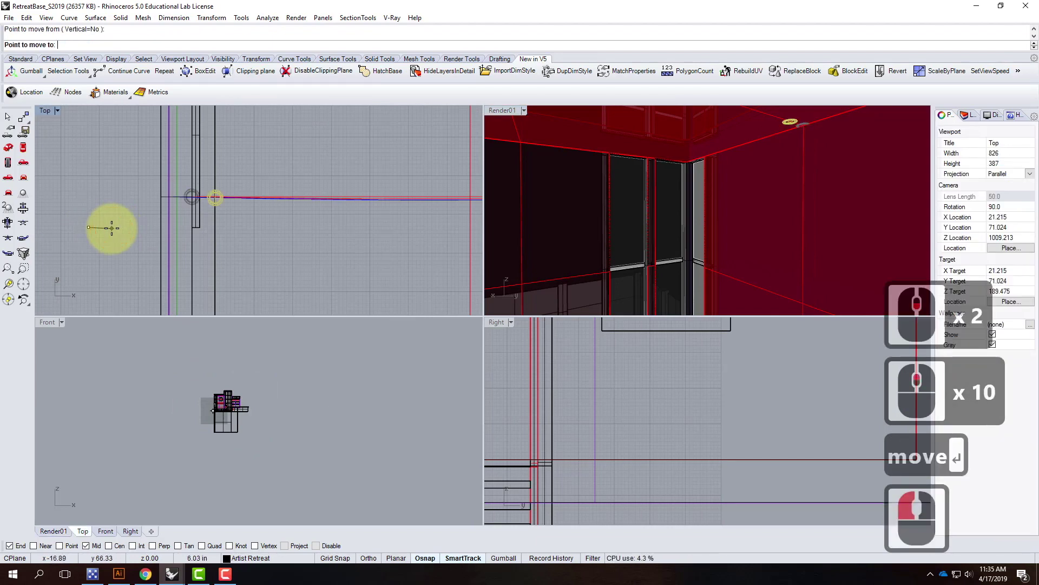
{"action": "left_click", "coordinate": [375, 559]}
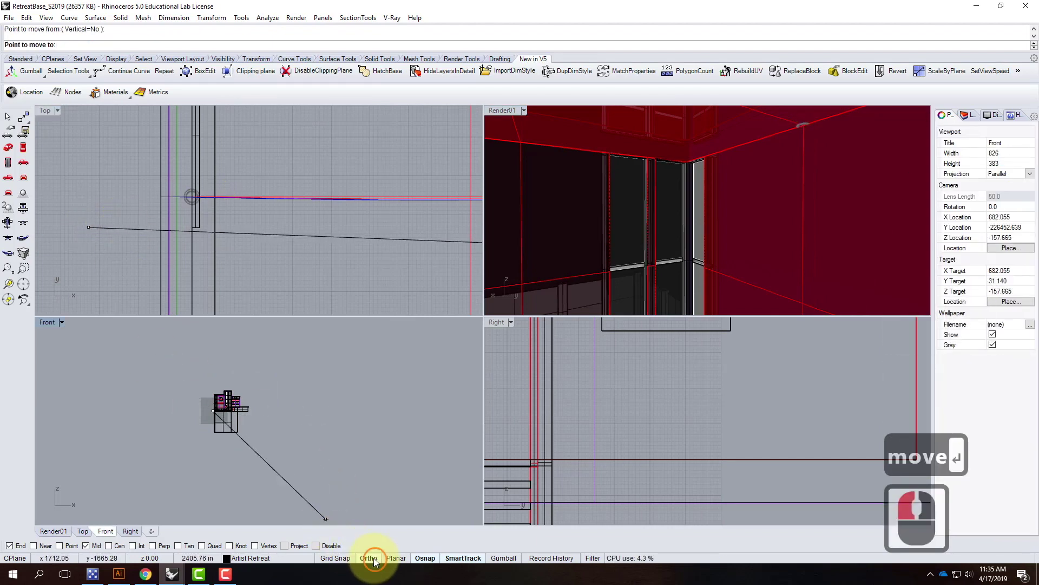
{"action": "type", "text": "18\""}
{"action": "key", "text": "Return"}
{"action": "left_click", "coordinate": [141, 233]}
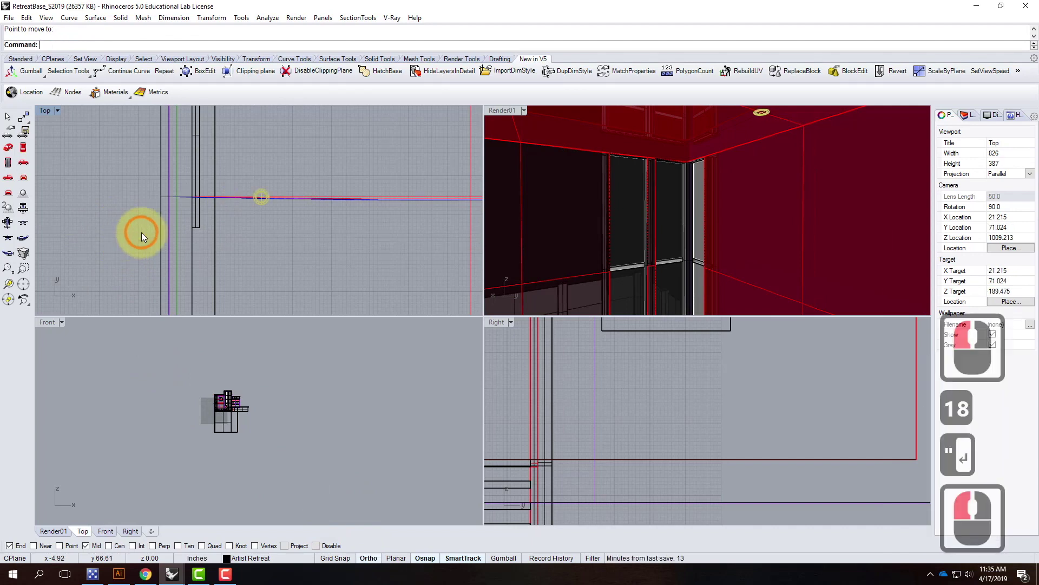
Copy the can light 4' upward in the Top view, parallel to the wall beside it
{"action": "scroll", "coordinate": [71, 281], "scroll_direction": "down", "scroll_amount": 6}
{"action": "scroll", "coordinate": [177, 223], "scroll_direction": "down", "scroll_amount": 2}
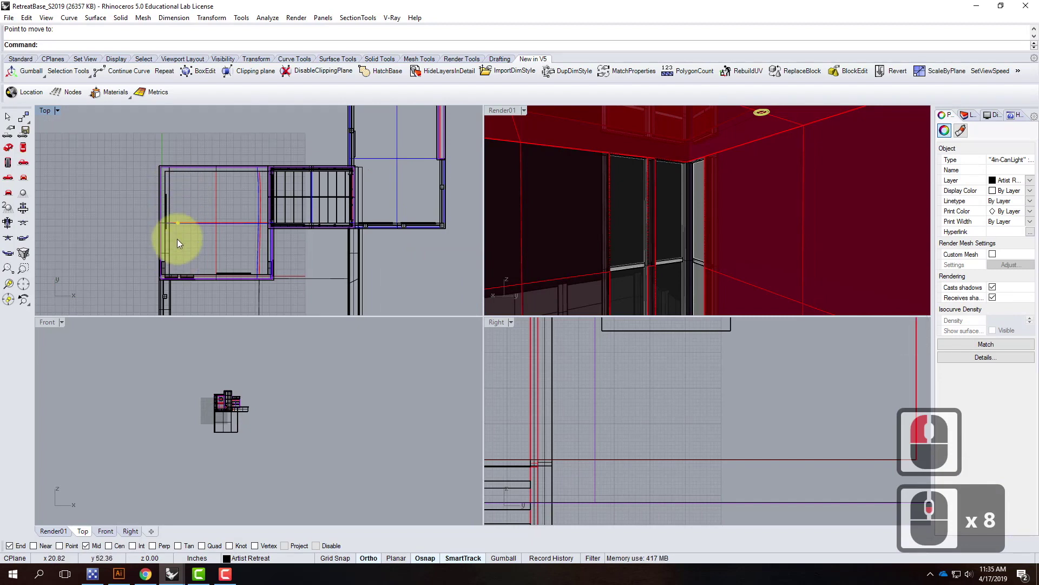
{"action": "type", "text": "copy"}
{"action": "key", "text": "Return"}
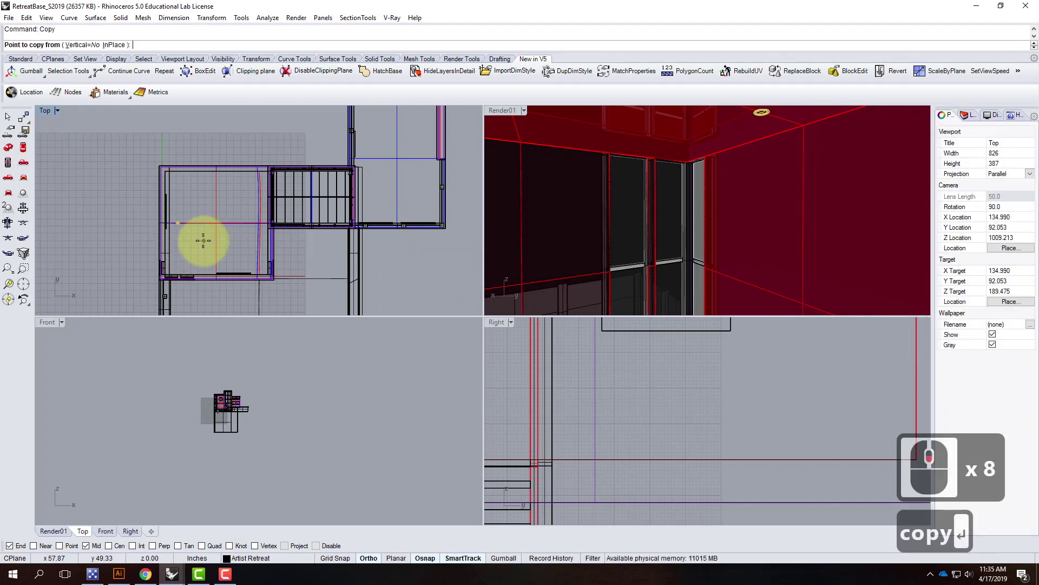
{"action": "left_click", "coordinate": [203, 238]}
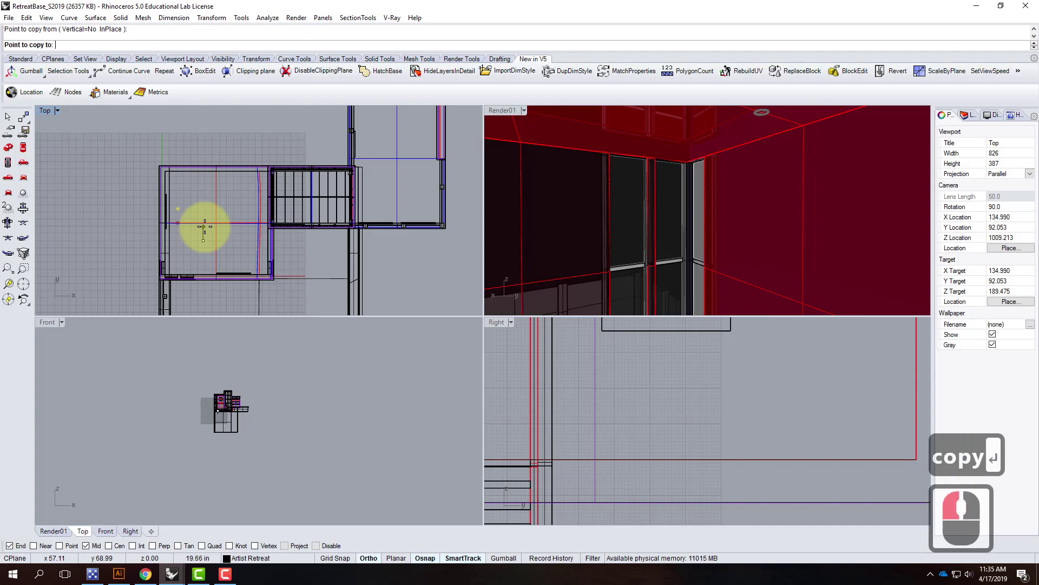
{"action": "type", "text": "3'"}
{"action": "key", "text": "Return"}
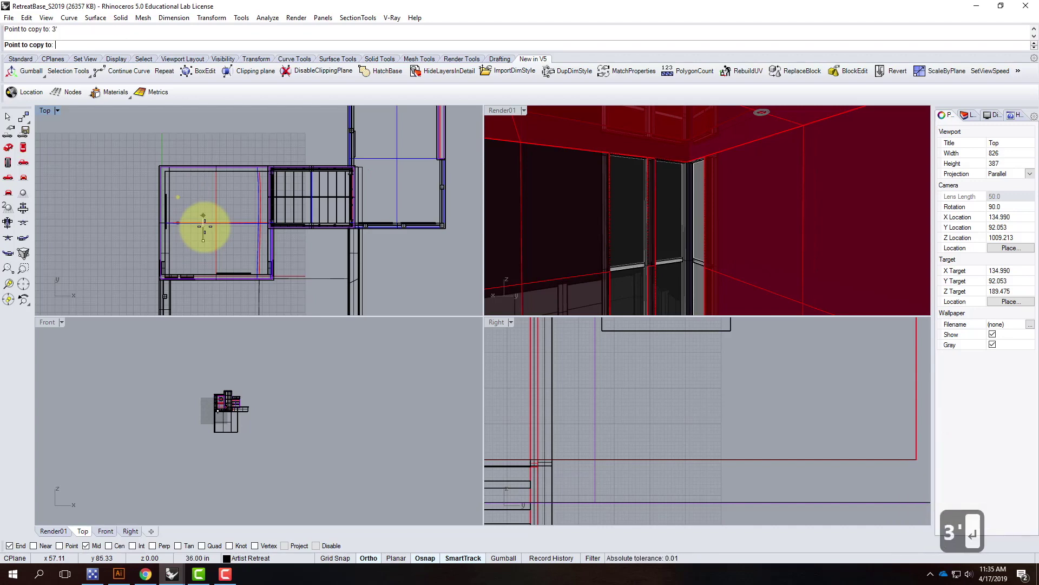
{"action": "type", "text": "4'"}
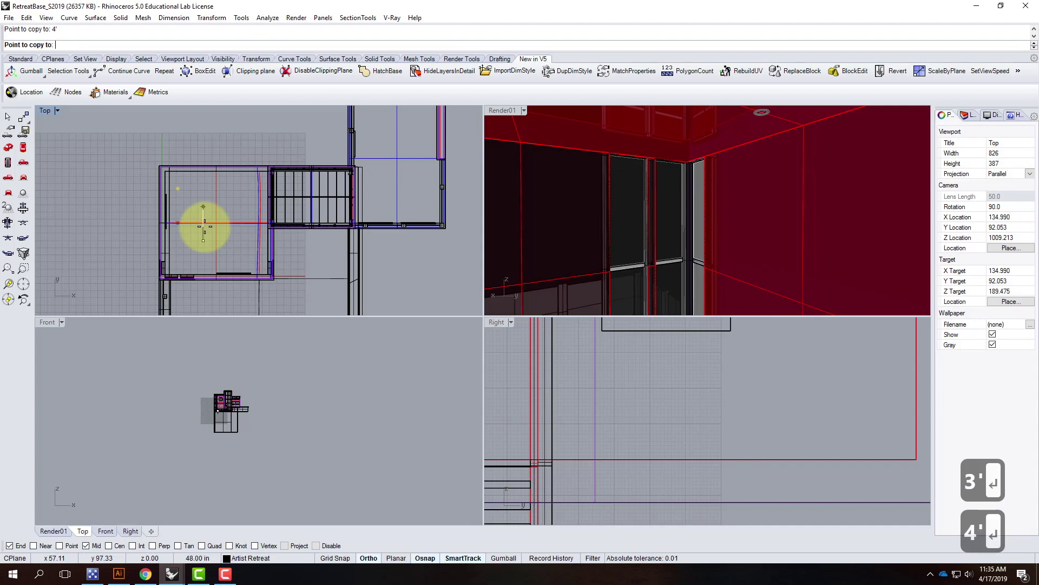
{"action": "left_click", "coordinate": [203, 226]}
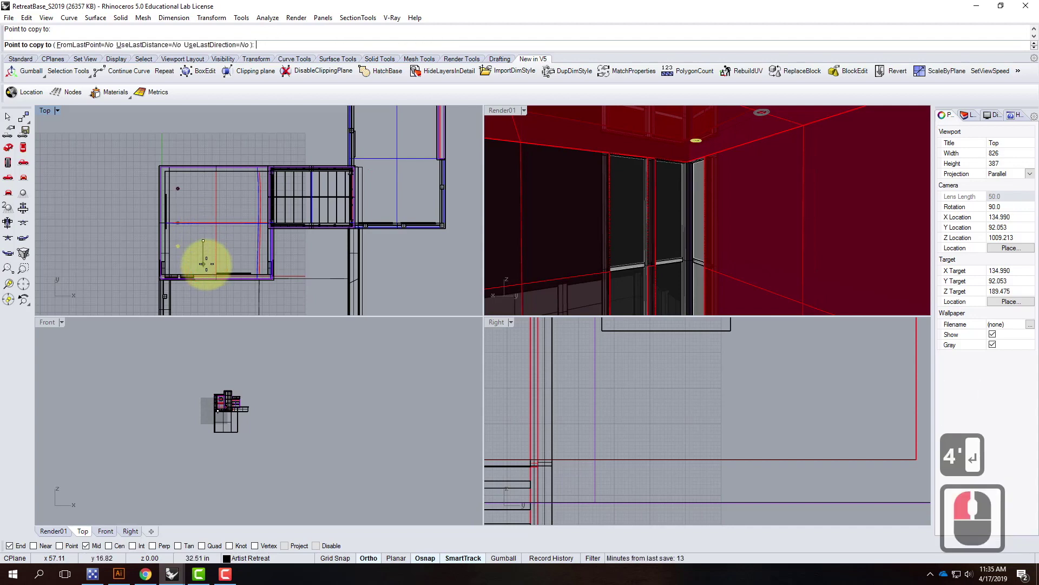
Place a second copy of the can light 4' in the opposite direction and end the Copy command
{"action": "type", "text": "4'"}
{"action": "key", "text": "Return"}
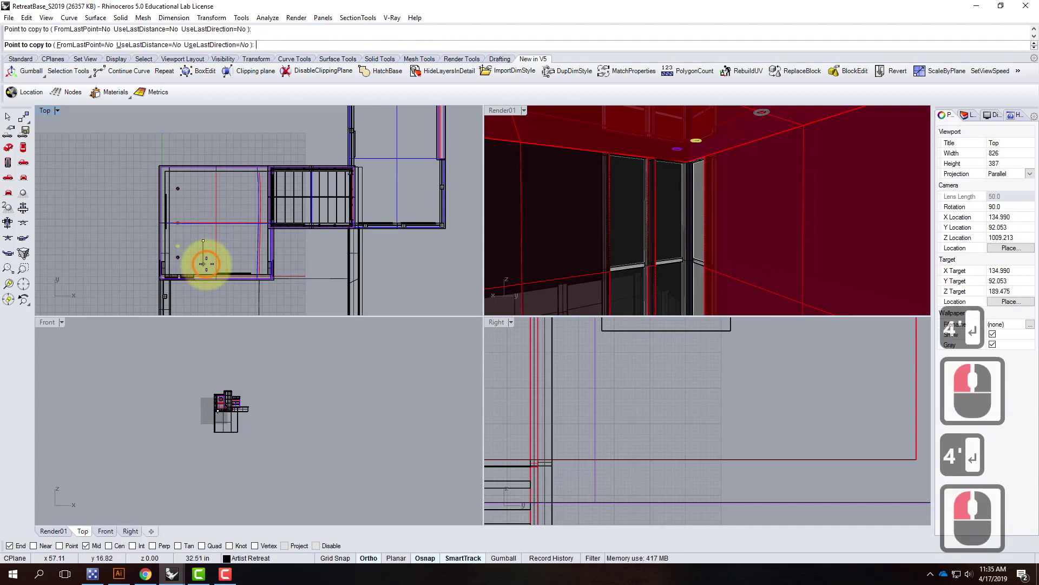
{"action": "left_click", "coordinate": [306, 271]}
{"action": "key", "text": "Escape"}
{"action": "key", "text": "Escape"}
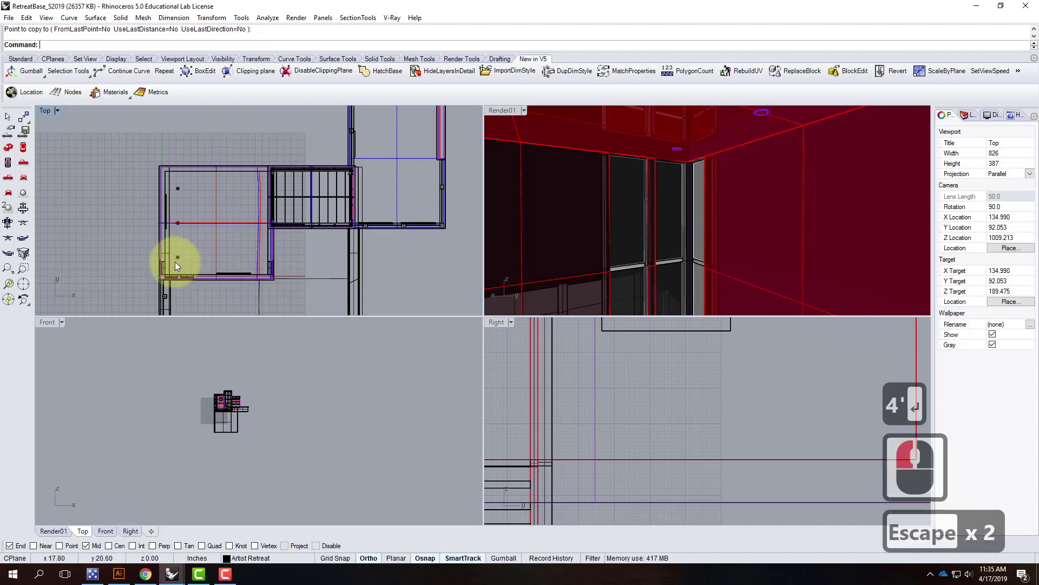
{"action": "scroll", "coordinate": [179, 259], "scroll_direction": "up", "scroll_amount": 4}
{"action": "scroll", "coordinate": [193, 258], "scroll_direction": "down", "scroll_amount": 5}
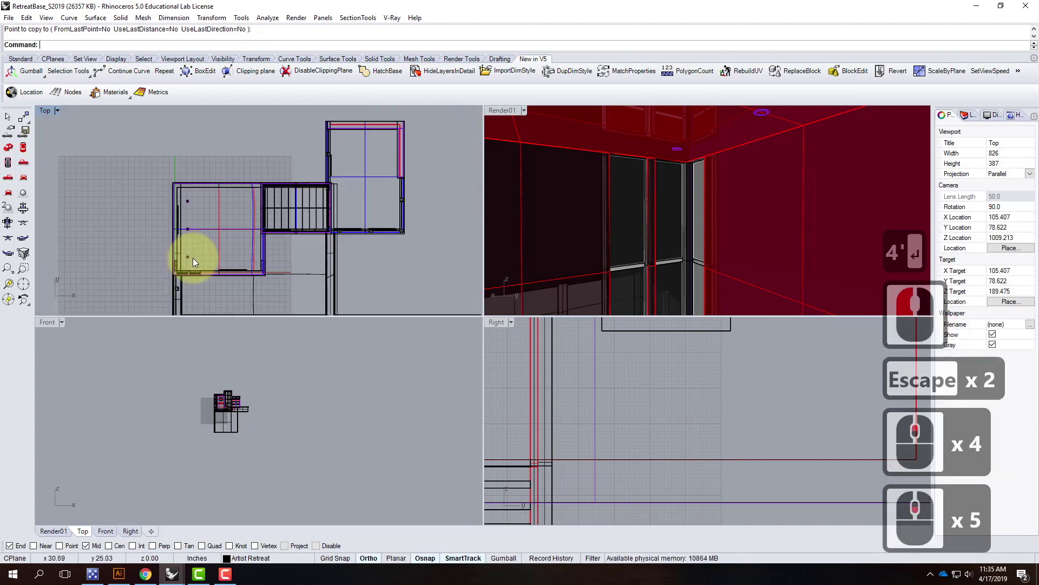
{"action": "scroll", "coordinate": [191, 191], "scroll_direction": "up", "scroll_amount": 3}
{"action": "left_click", "coordinate": [180, 198]}
{"action": "scroll", "coordinate": [188, 187], "scroll_direction": "down", "scroll_amount": 2}
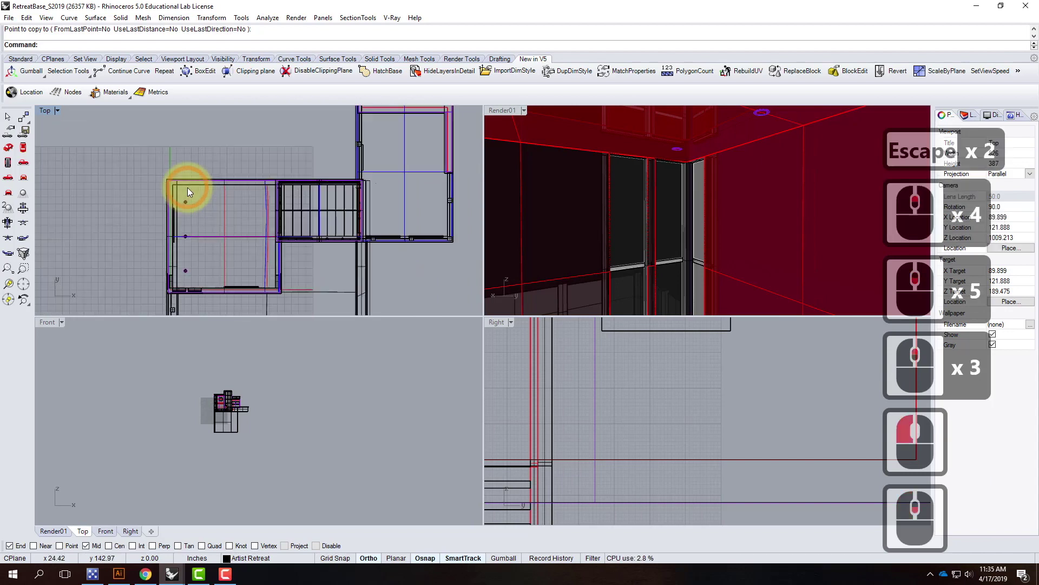
{"action": "scroll", "coordinate": [181, 233], "scroll_direction": "up", "scroll_amount": 2}
{"action": "key", "text": "Escape"}
{"action": "scroll", "coordinate": [202, 188], "scroll_direction": "down", "scroll_amount": 2}
{"action": "scroll", "coordinate": [184, 275], "scroll_direction": "up", "scroll_amount": 4}
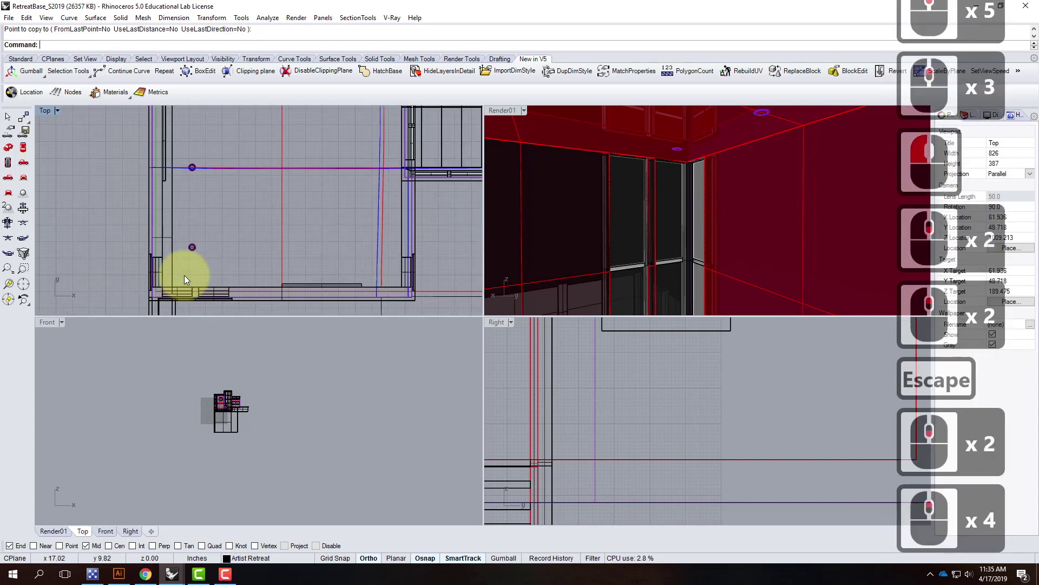
Copy the row of three can lights in place in the Top view
{"action": "scroll", "coordinate": [196, 275], "scroll_direction": "down", "scroll_amount": 2}
{"action": "left_click_drag", "start_coordinate": [188, 143], "coordinate": [206, 268]}
{"action": "type", "text": "copy"}
{"action": "key", "text": "Return"}
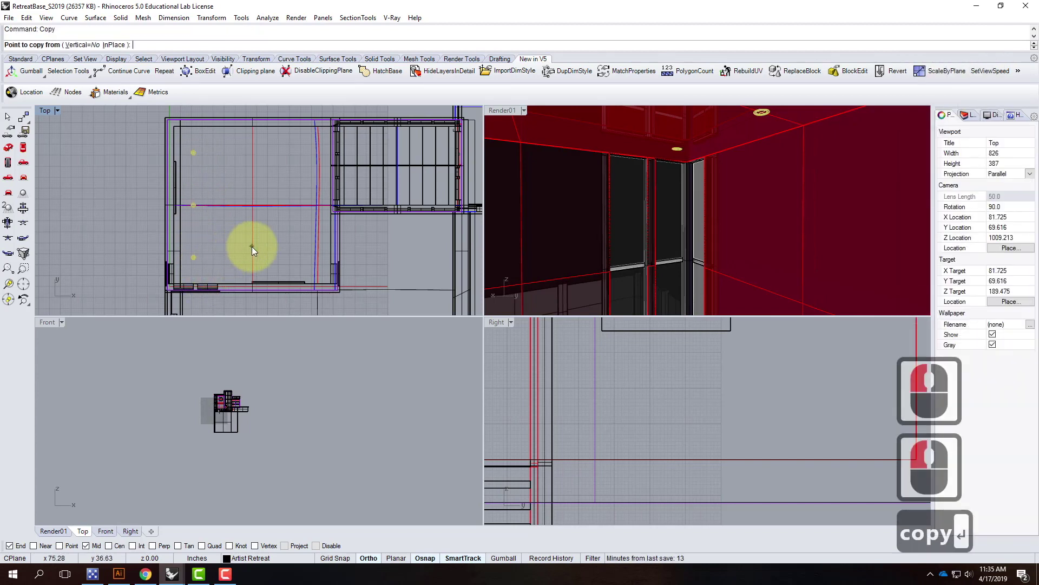
{"action": "type", "text": "i"}
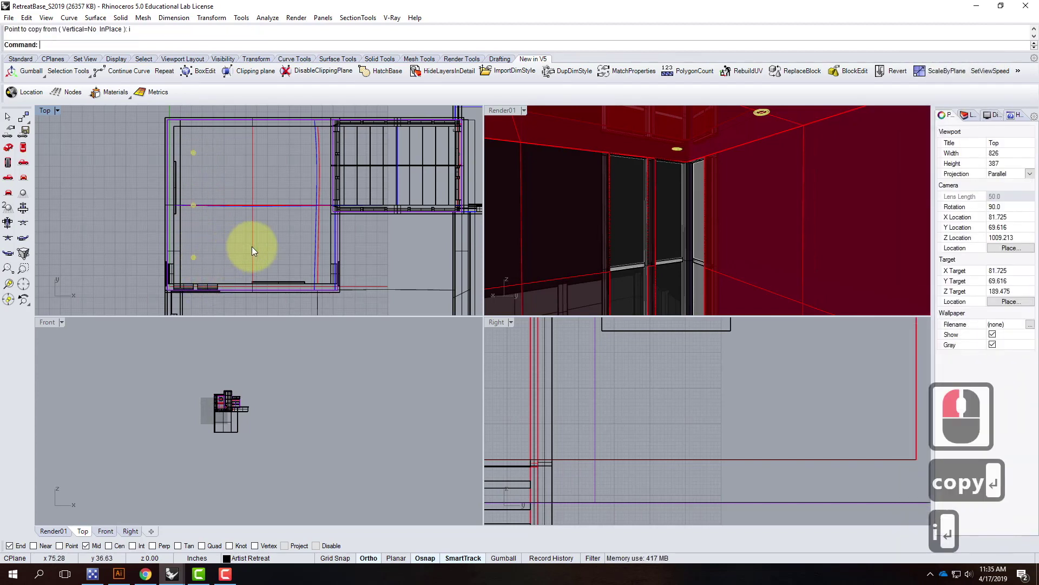
{"action": "key", "text": "Return"}
Enable the Cen object snap and rotate the copied can lights 90° clockwise about the centre of the row's lowest light
{"action": "scroll", "coordinate": [190, 262], "scroll_direction": "up", "scroll_amount": 5}
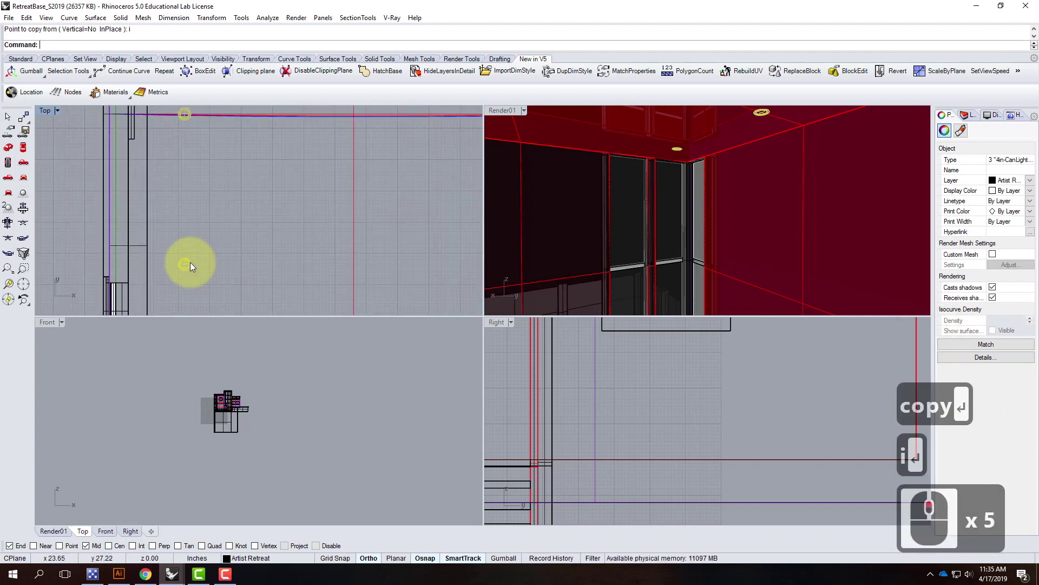
{"action": "type", "text": "rotat"}
{"action": "key", "text": "Return"}
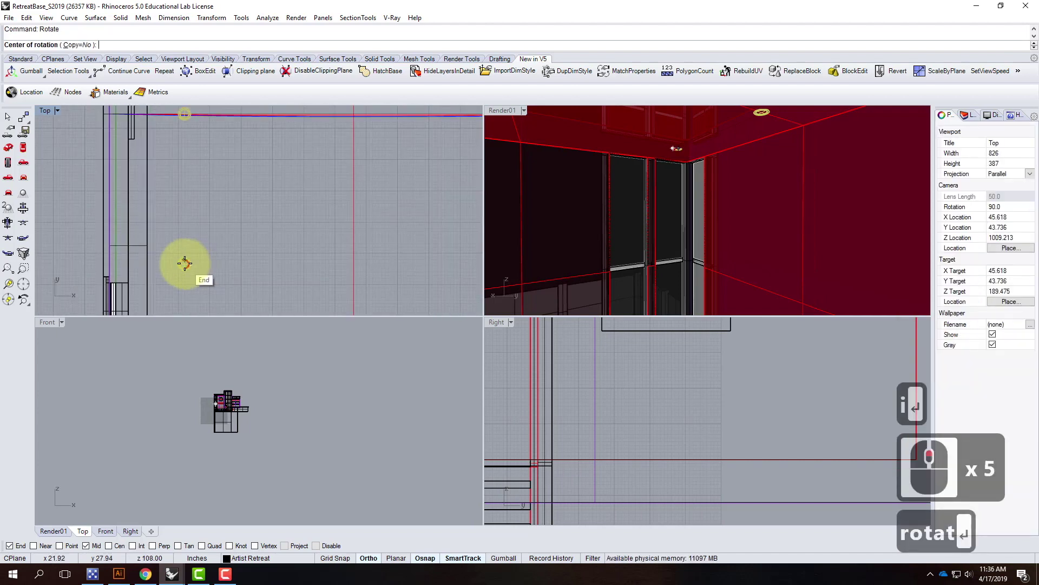
{"action": "scroll", "coordinate": [184, 264], "scroll_direction": "up", "scroll_amount": 5}
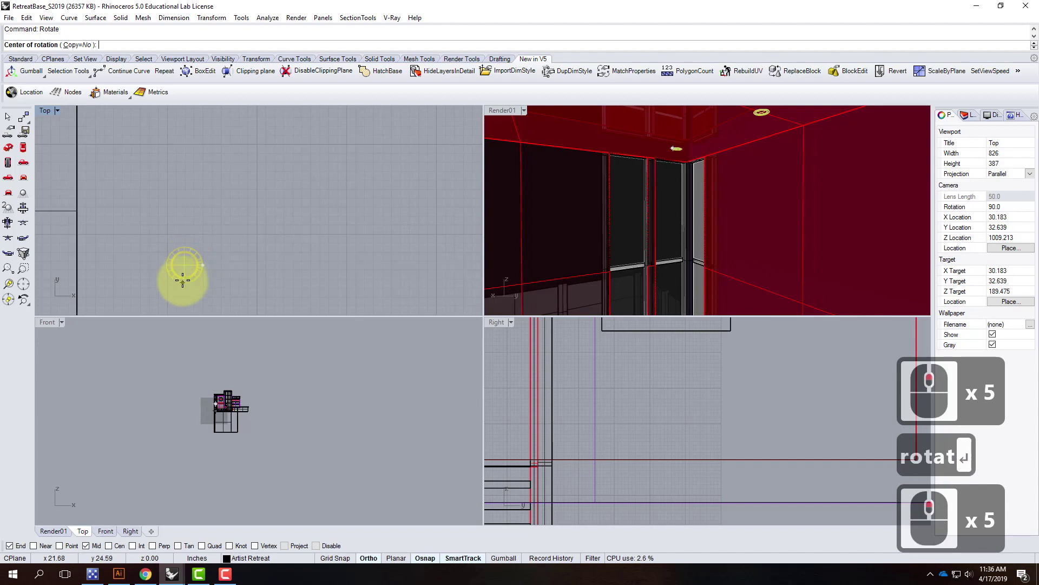
{"action": "scroll", "coordinate": [182, 267], "scroll_direction": "up", "scroll_amount": 5}
{"action": "left_click", "coordinate": [118, 545]}
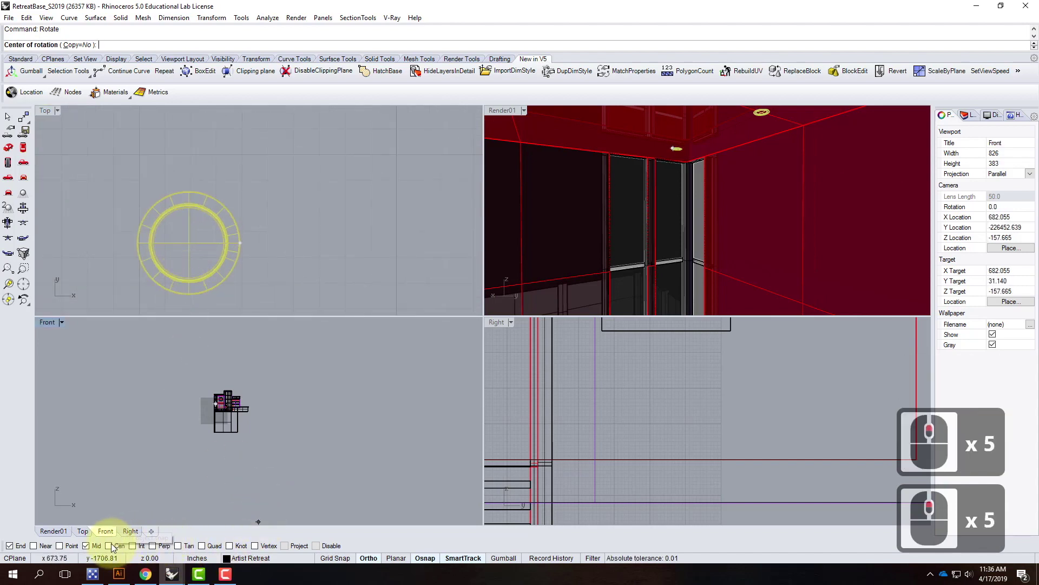
{"action": "left_click", "coordinate": [196, 291]}
{"action": "left_click", "coordinate": [232, 165]}
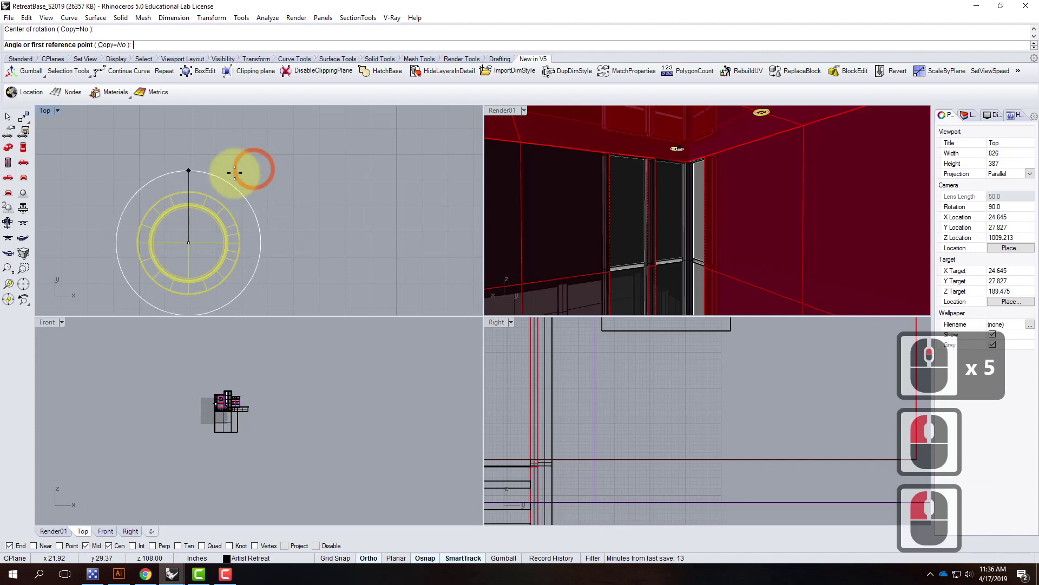
{"action": "left_click", "coordinate": [341, 230]}
{"action": "scroll", "coordinate": [173, 235], "scroll_direction": "down", "scroll_amount": 12}
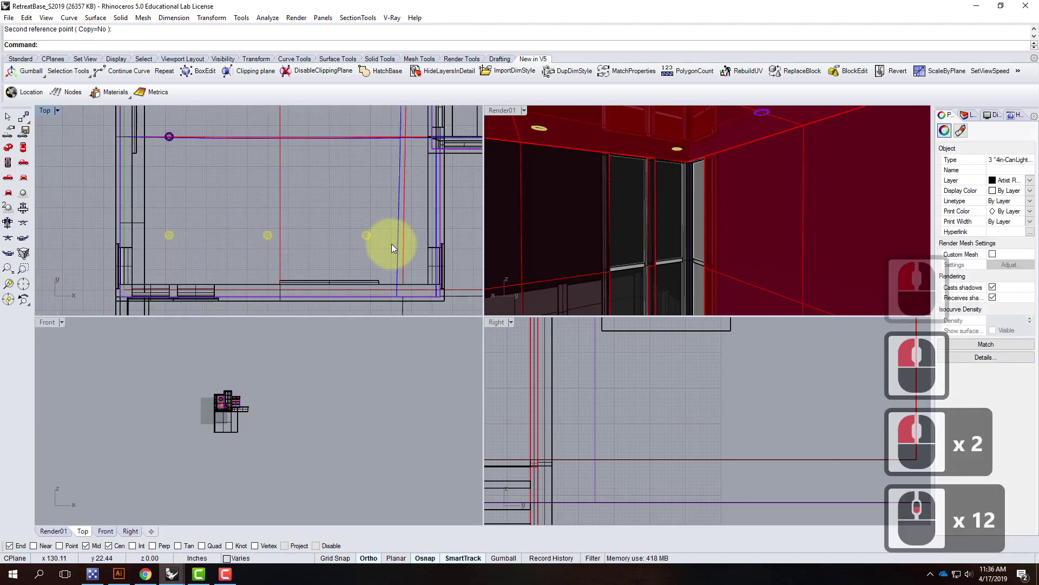
Delete the duplicate can light in the corner where the two rows overlap
{"action": "left_click", "coordinate": [183, 245]}
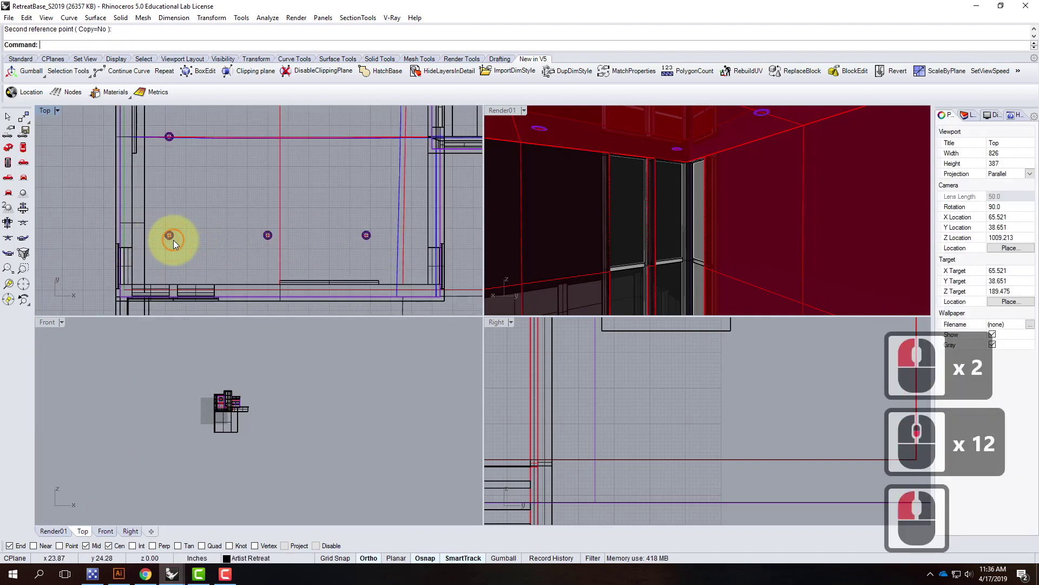
{"action": "left_click", "coordinate": [173, 239]}
{"action": "left_click", "coordinate": [202, 268]}
{"action": "key", "text": "Delete"}
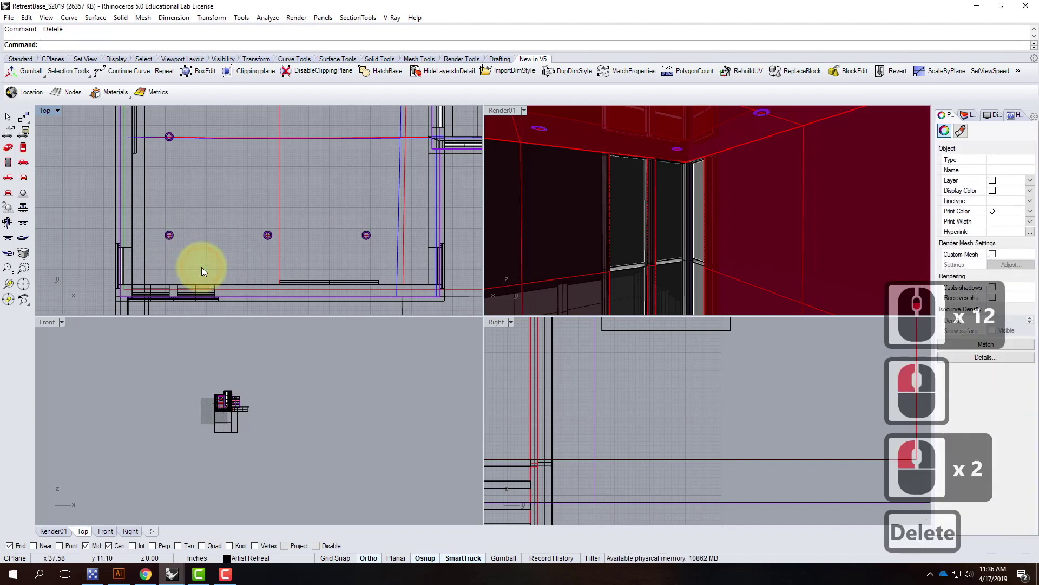
Move all five can lights 6" horizontally in the Top view, away from the wall beside the original row
{"action": "scroll", "coordinate": [205, 249], "scroll_direction": "down", "scroll_amount": 4}
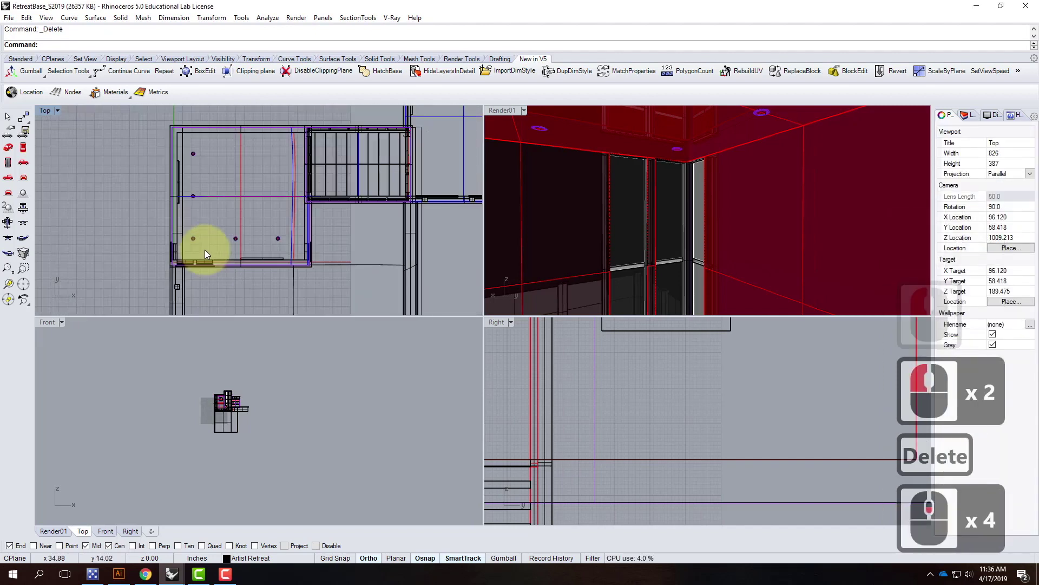
{"action": "scroll", "coordinate": [245, 238], "scroll_direction": "up", "scroll_amount": 1}
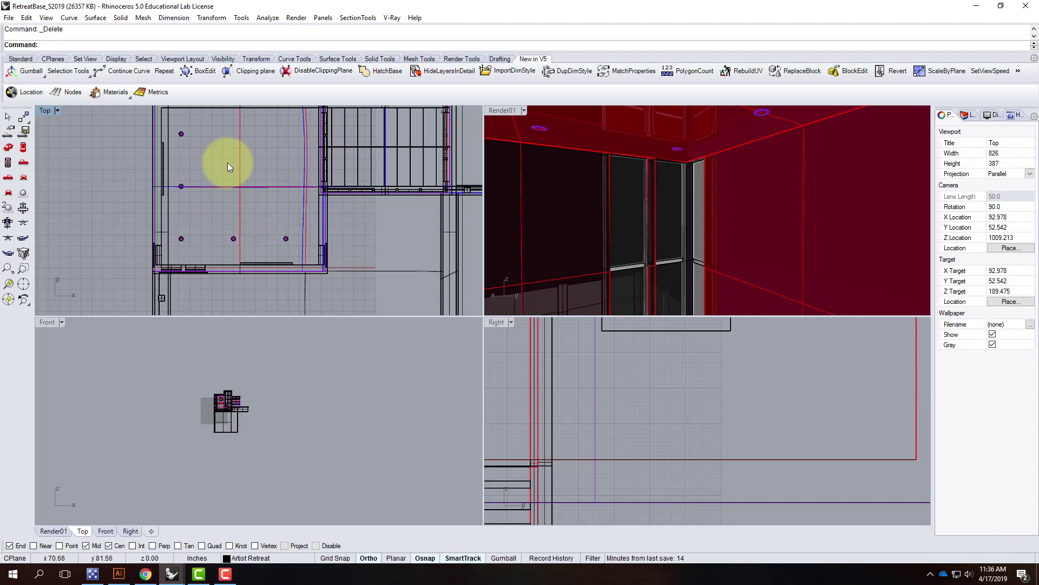
{"action": "left_click_drag", "start_coordinate": [174, 121], "coordinate": [295, 250]}
{"action": "type", "text": "move"}
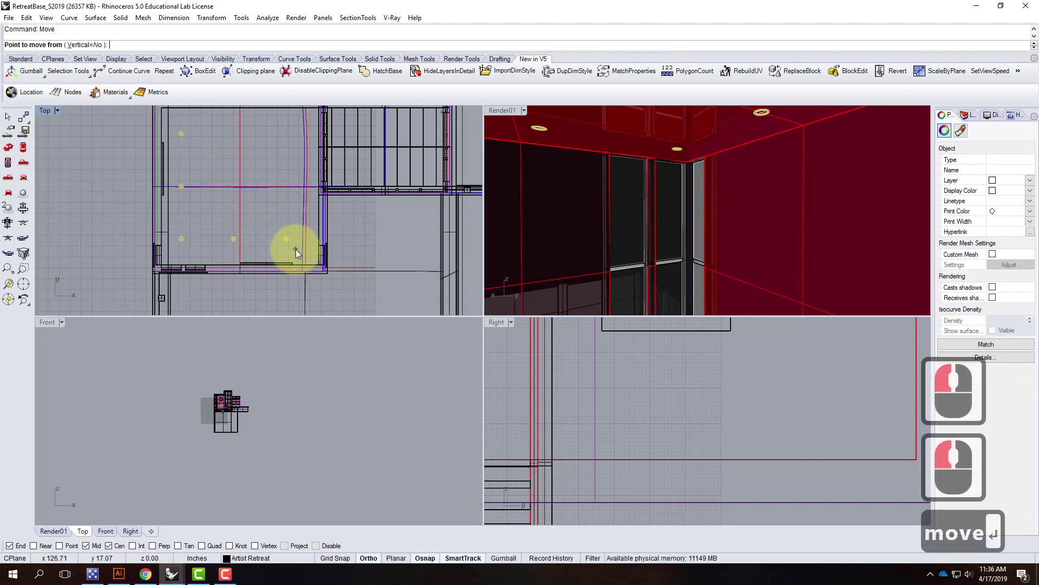
{"action": "key", "text": "Return"}
{"action": "left_click", "coordinate": [82, 214]}
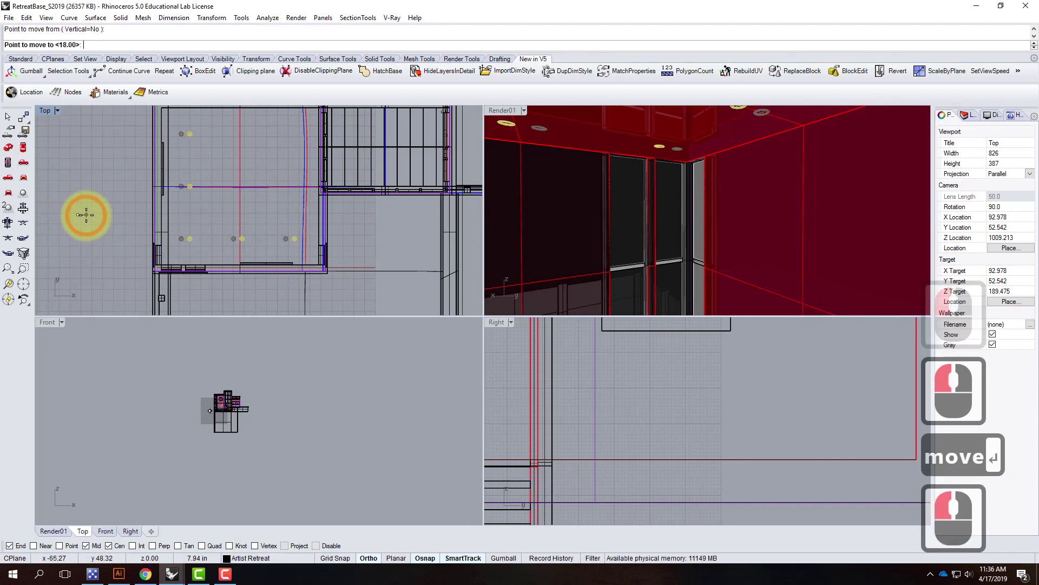
{"action": "type", "text": "6\""}
{"action": "key", "text": "Return"}
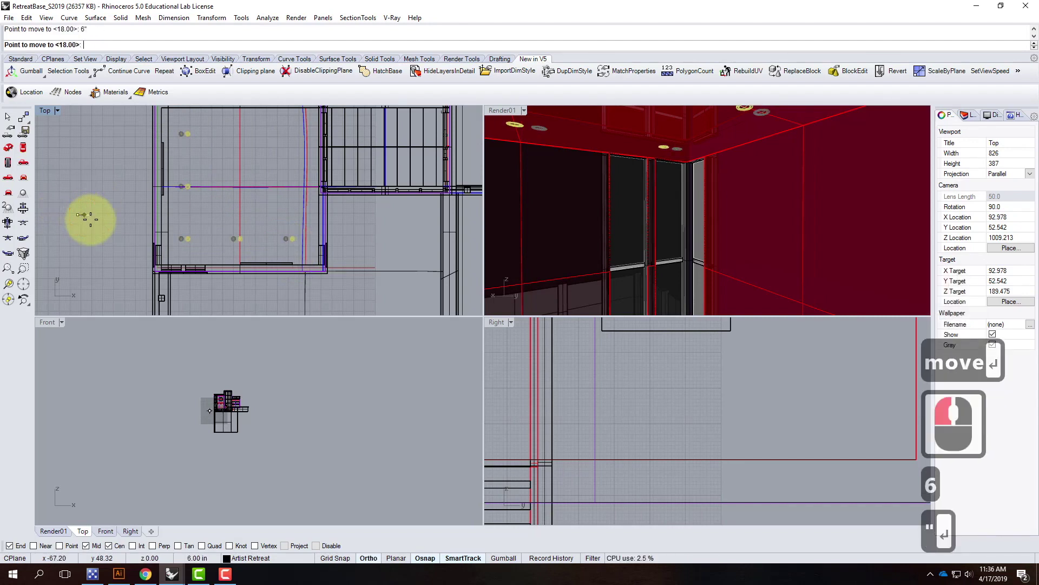
{"action": "left_click", "coordinate": [225, 216]}
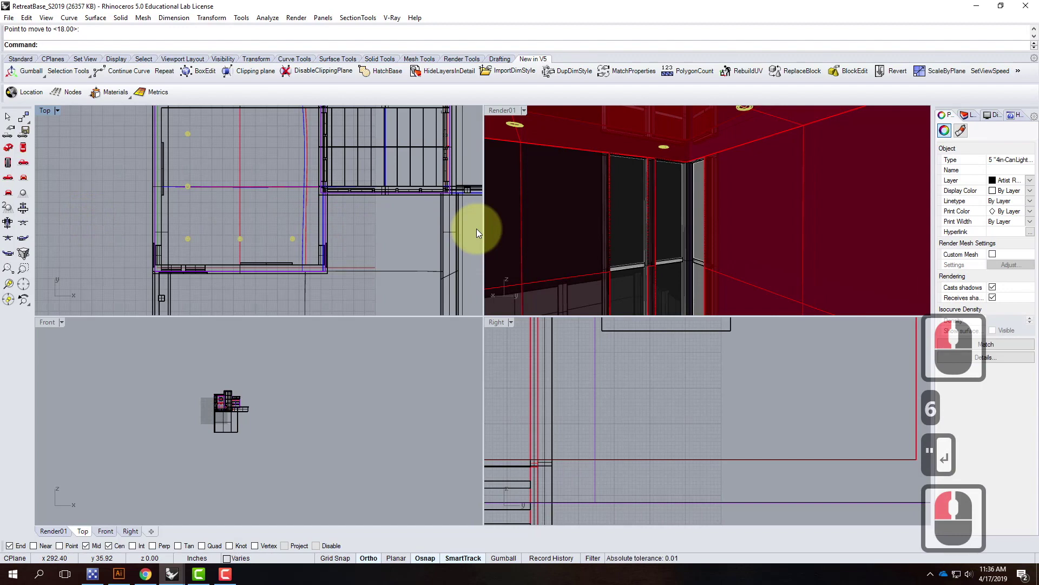
{"action": "key", "text": "Escape"}
Maximize the Render01 viewport to look over the ceiling lights, and save the retreat base model
{"action": "scroll", "coordinate": [206, 245], "scroll_direction": "down", "scroll_amount": 1}
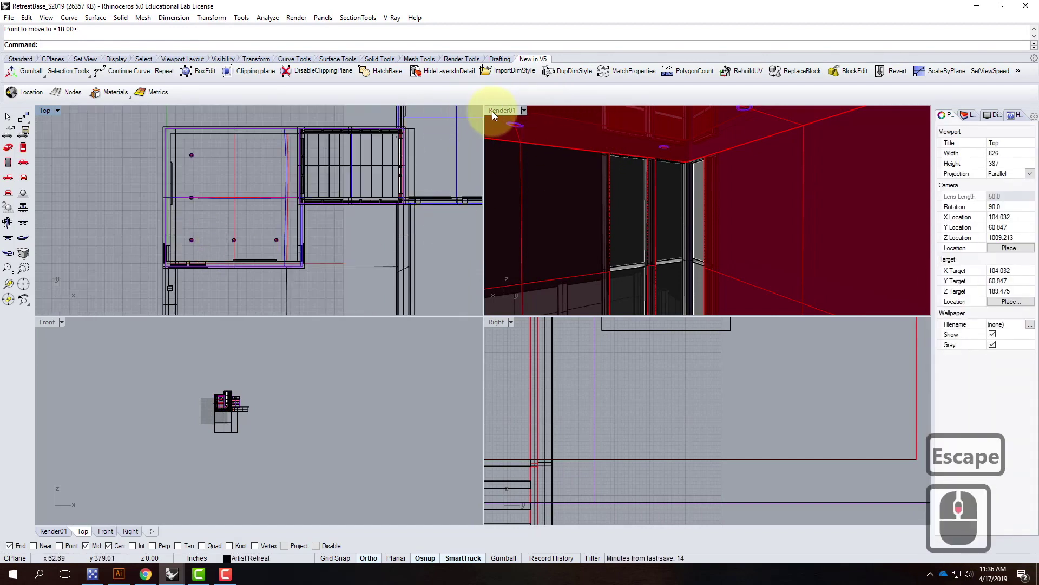
{"action": "double_click", "coordinate": [509, 111]}
{"action": "scroll", "coordinate": [652, 242], "scroll_direction": "down", "scroll_amount": 4}
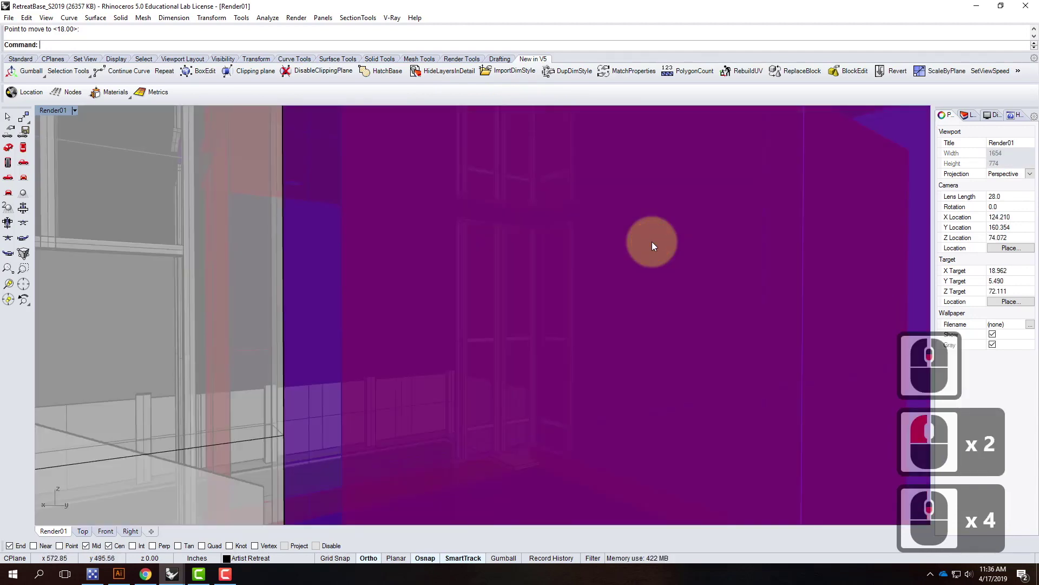
{"action": "scroll", "coordinate": [611, 197], "scroll_direction": "up", "scroll_amount": 2}
{"action": "scroll", "coordinate": [611, 200], "scroll_direction": "up", "scroll_amount": 1}
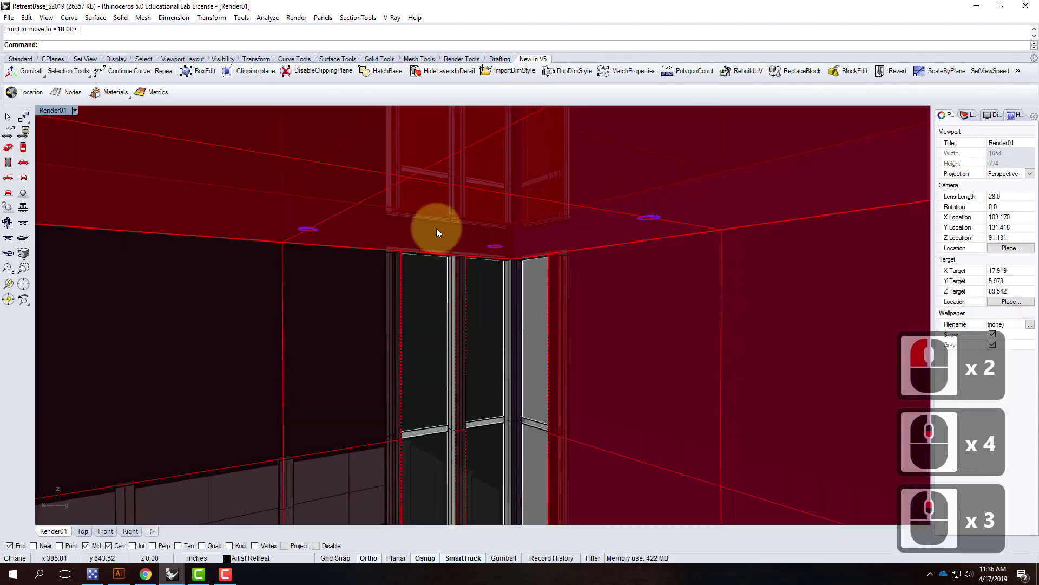
{"action": "key", "text": "Escape"}
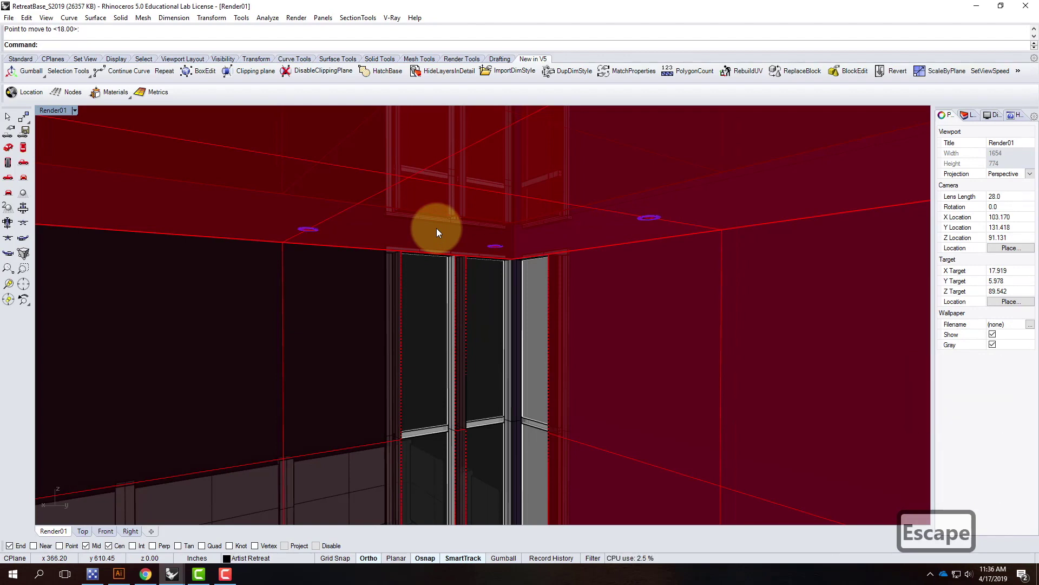
{"action": "left_click", "coordinate": [9, 18]}
{"action": "left_click", "coordinate": [33, 71]}
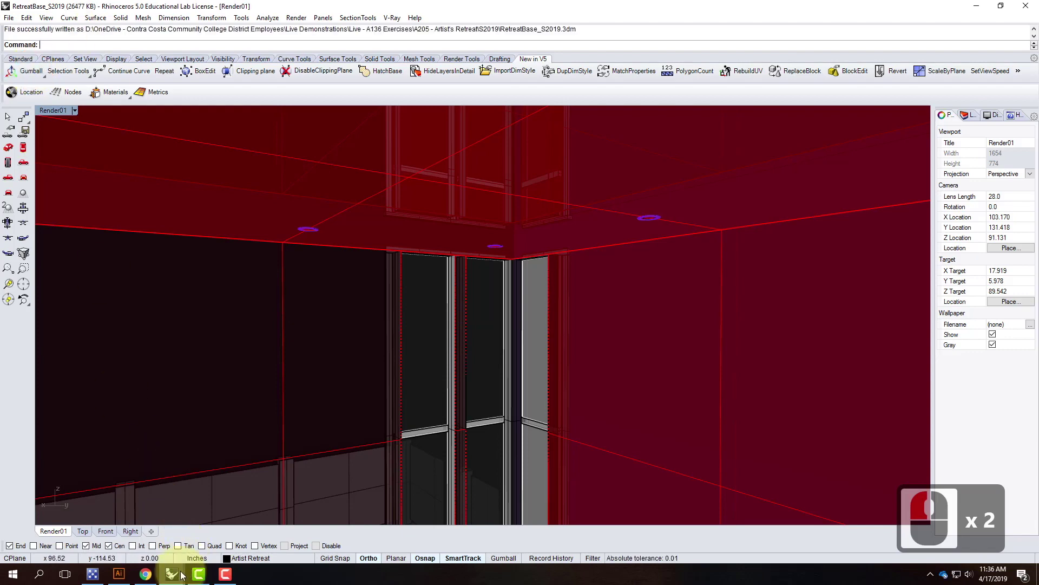
Switch to the TahoeMasterSite_S2019 model and update its linked RetreatBase_S2019 block, replacing the existing material for all name conflicts
{"action": "left_click", "coordinate": [182, 573]}
{"action": "left_click", "coordinate": [109, 532]}
{"action": "left_click", "coordinate": [27, 87]}
{"action": "left_click", "coordinate": [25, 18]}
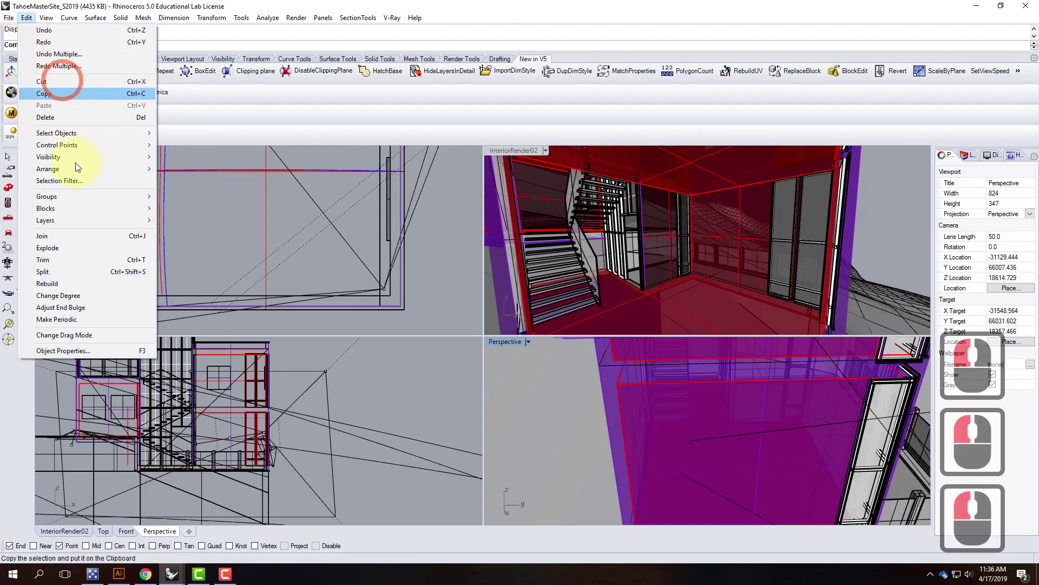
{"action": "mouse_move", "coordinate": [72, 210]}
{"action": "left_click", "coordinate": [235, 261]}
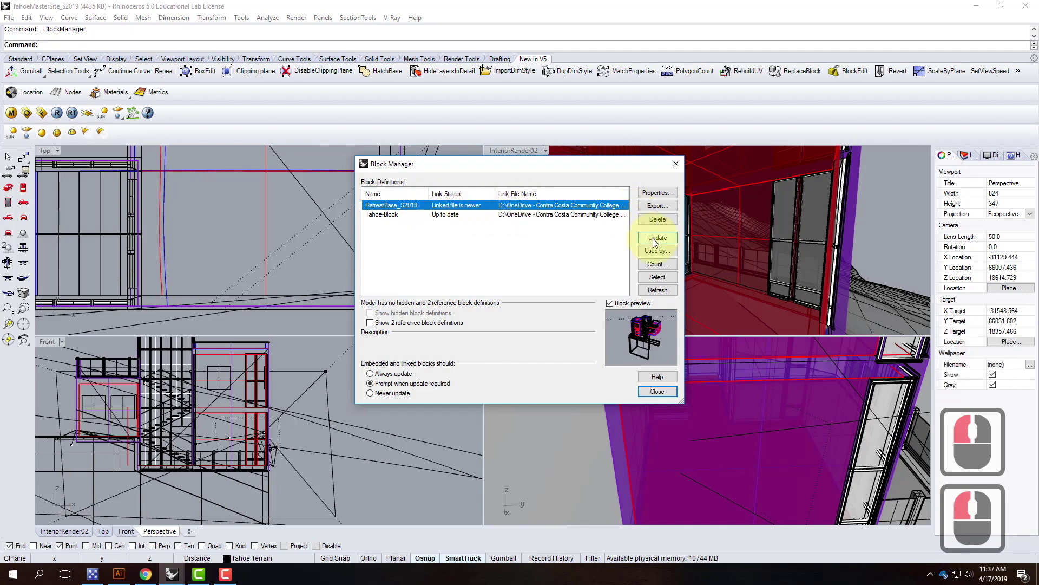
{"action": "left_click", "coordinate": [657, 238]}
{"action": "left_click", "coordinate": [386, 270]}
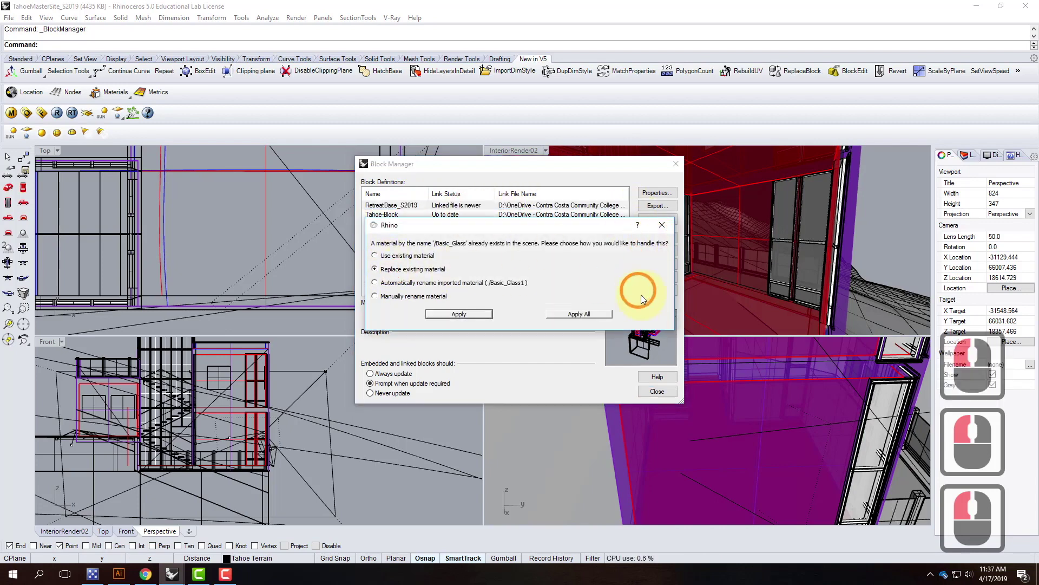
{"action": "left_click", "coordinate": [598, 312]}
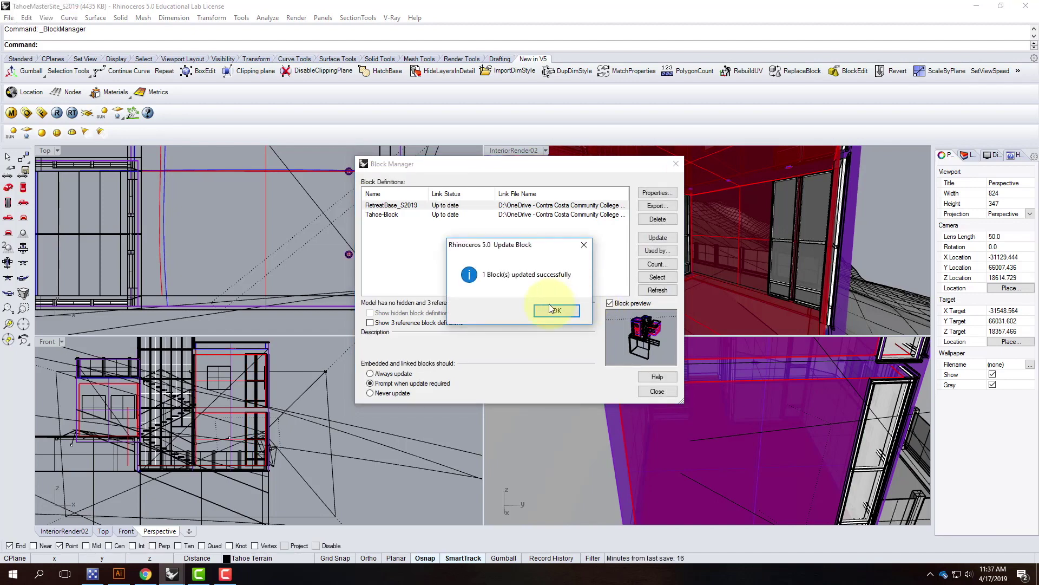
{"action": "left_click", "coordinate": [553, 309]}
{"action": "left_click", "coordinate": [658, 391]}
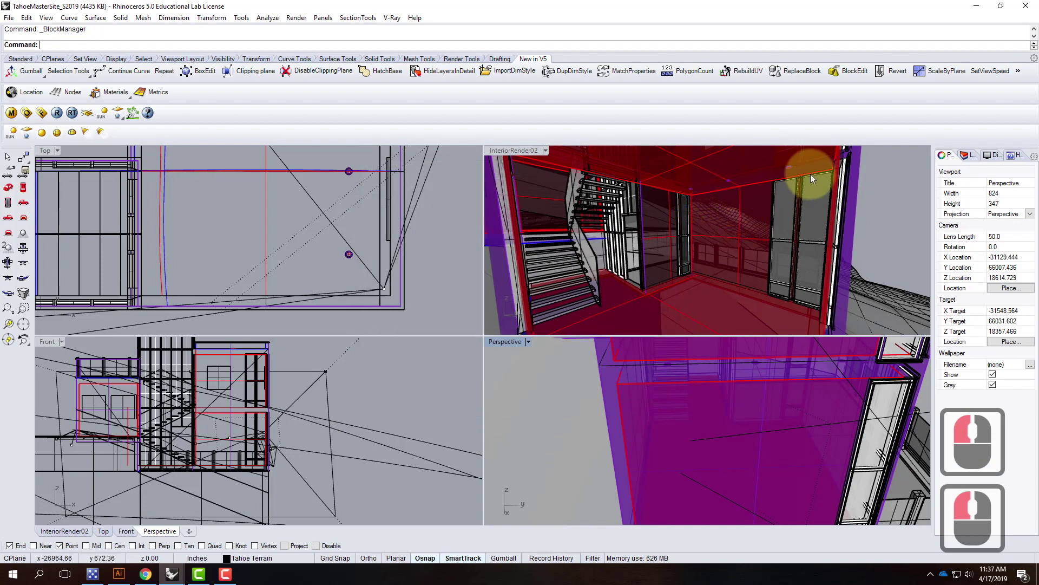
Create a new top-level layer named Lighting, outside the layer group that contains Sun
{"action": "left_click", "coordinate": [965, 155]}
{"action": "left_click", "coordinate": [960, 218]}
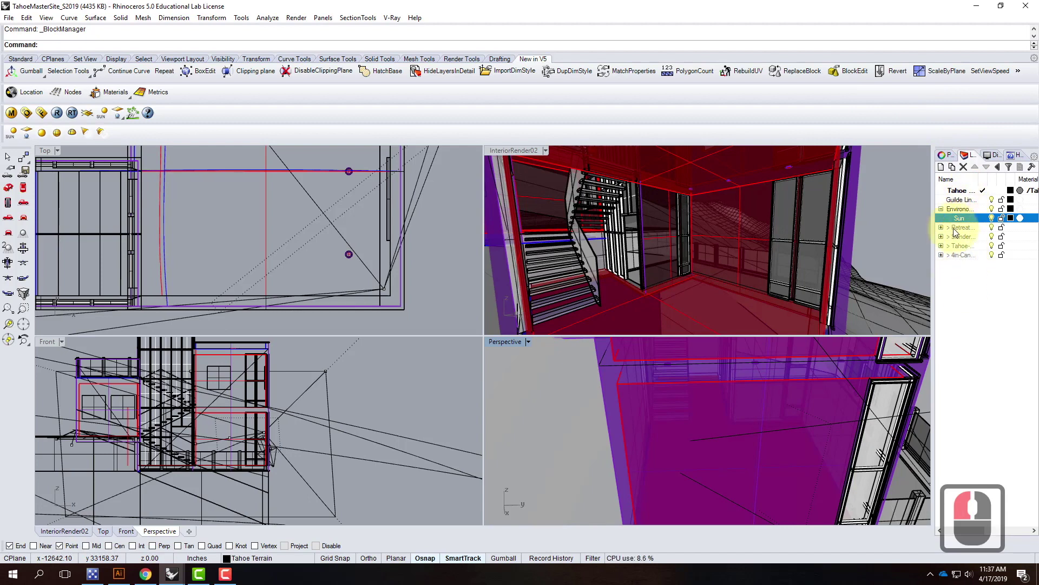
{"action": "left_click", "coordinate": [942, 167]}
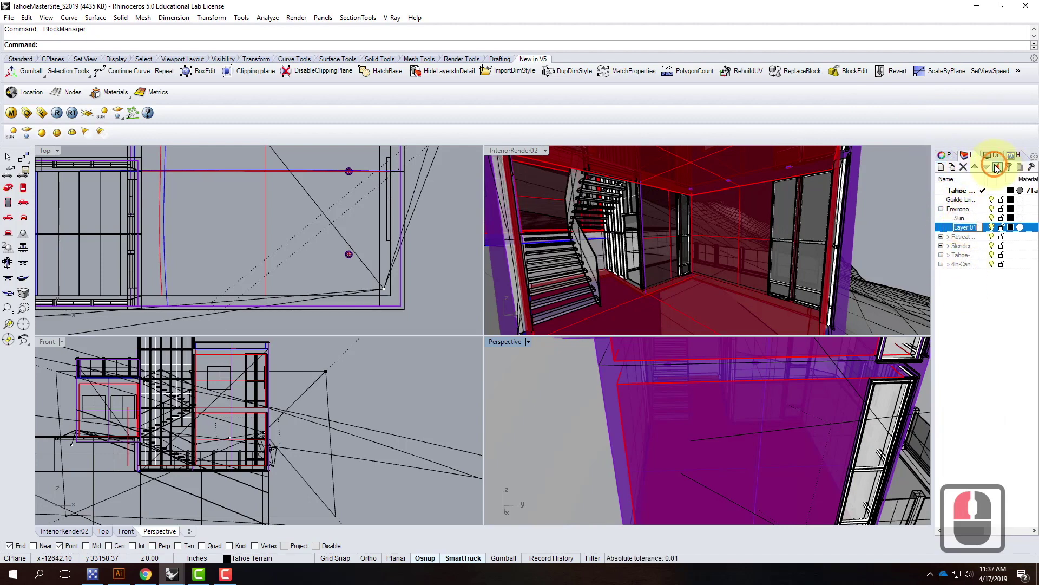
{"action": "left_click", "coordinate": [962, 227]}
{"action": "triple_click", "coordinate": [969, 227]}
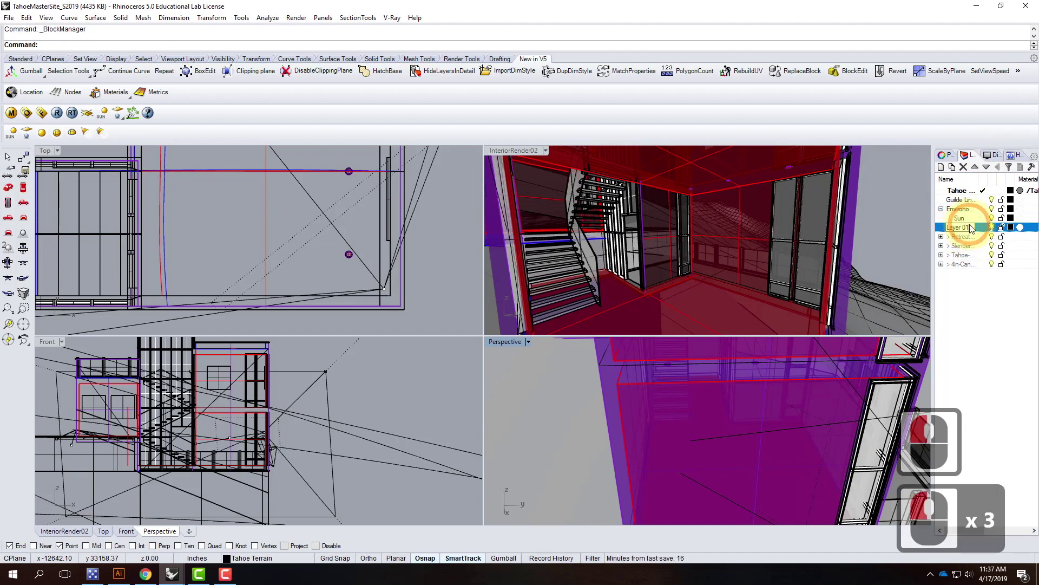
{"action": "left_click", "coordinate": [931, 224]}
{"action": "type", "text": "Lighting"}
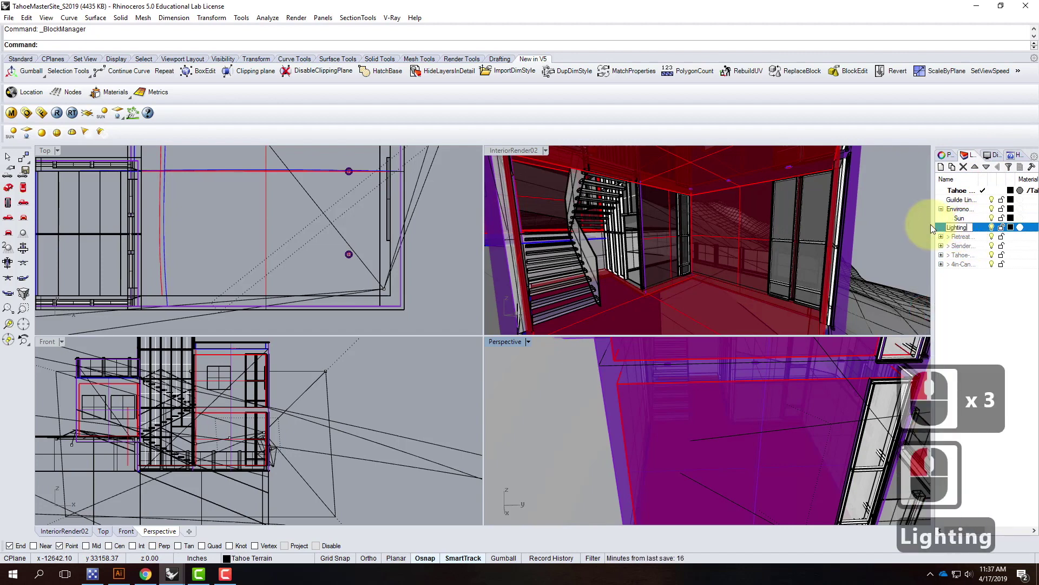
{"action": "key", "text": "Return"}
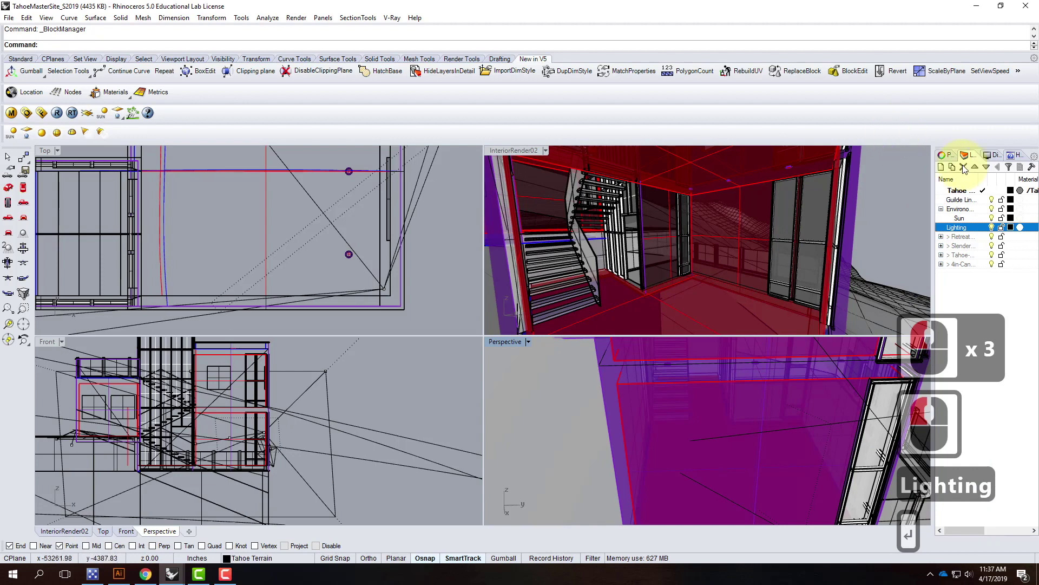
Add a sublayer named CanLights under the Lighting layer and make it the current layer
{"action": "left_click", "coordinate": [952, 167]}
{"action": "type", "text": "CanLights"}
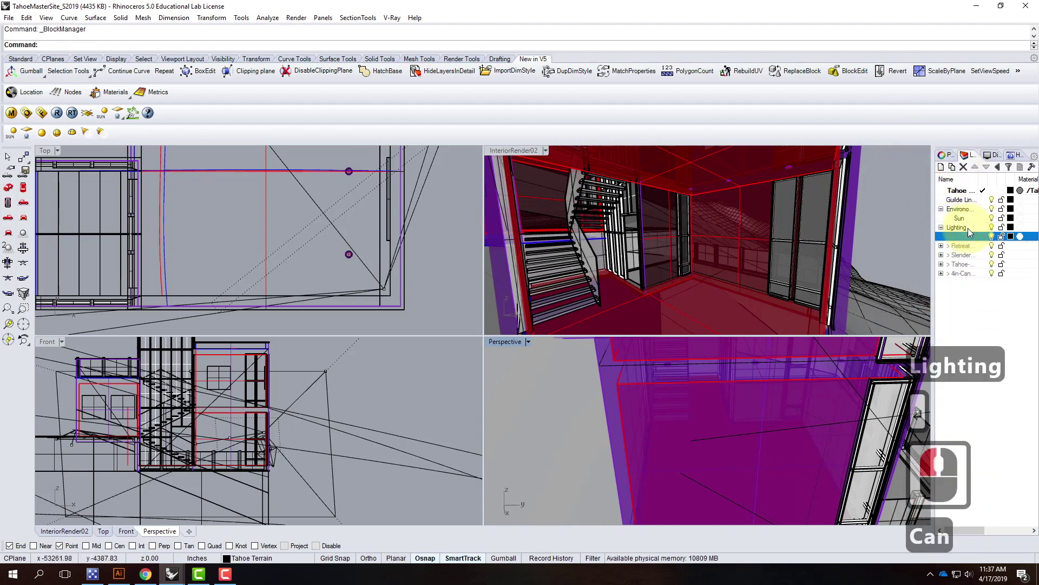
{"action": "key", "text": "Return"}
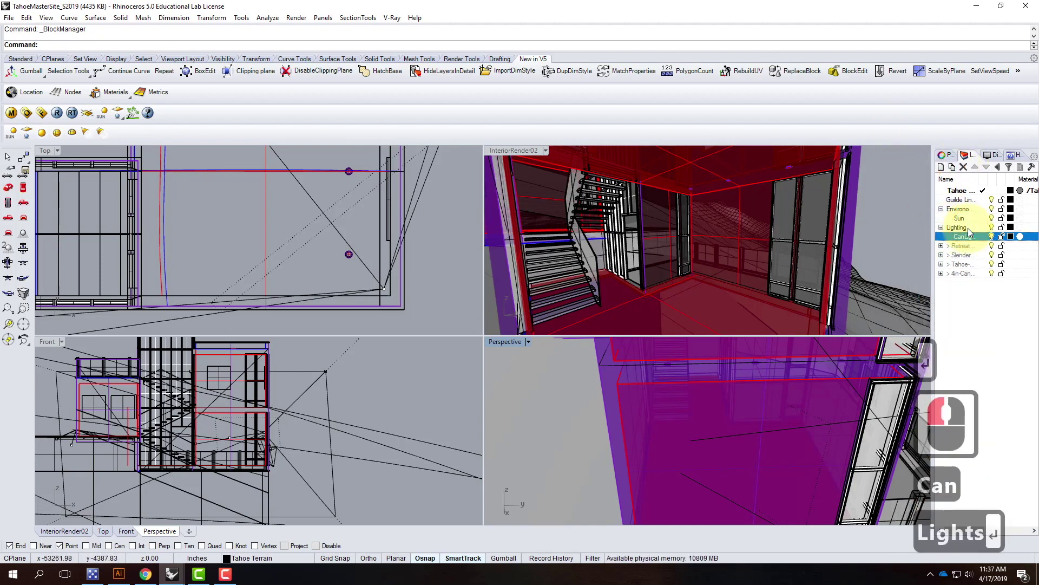
{"action": "double_click", "coordinate": [969, 237]}
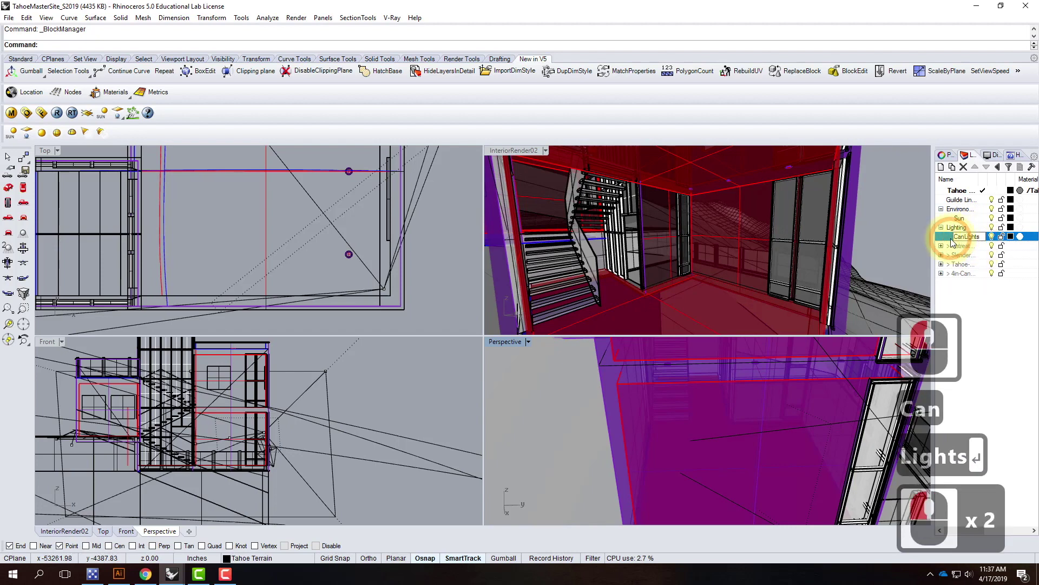
{"action": "left_click", "coordinate": [958, 239]}
{"action": "double_click", "coordinate": [957, 238]}
{"action": "left_click", "coordinate": [955, 237]}
{"action": "double_click", "coordinate": [947, 238]}
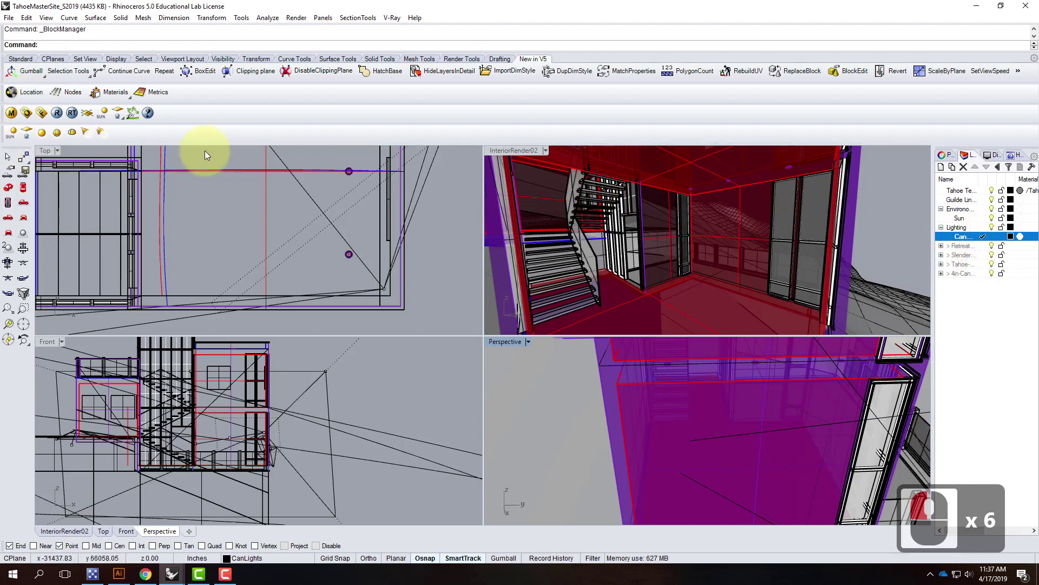
Start a spotlight in the Top view, snapping its base to the can light's center and giving the base a 2' diameter
{"action": "left_click", "coordinate": [86, 133]}
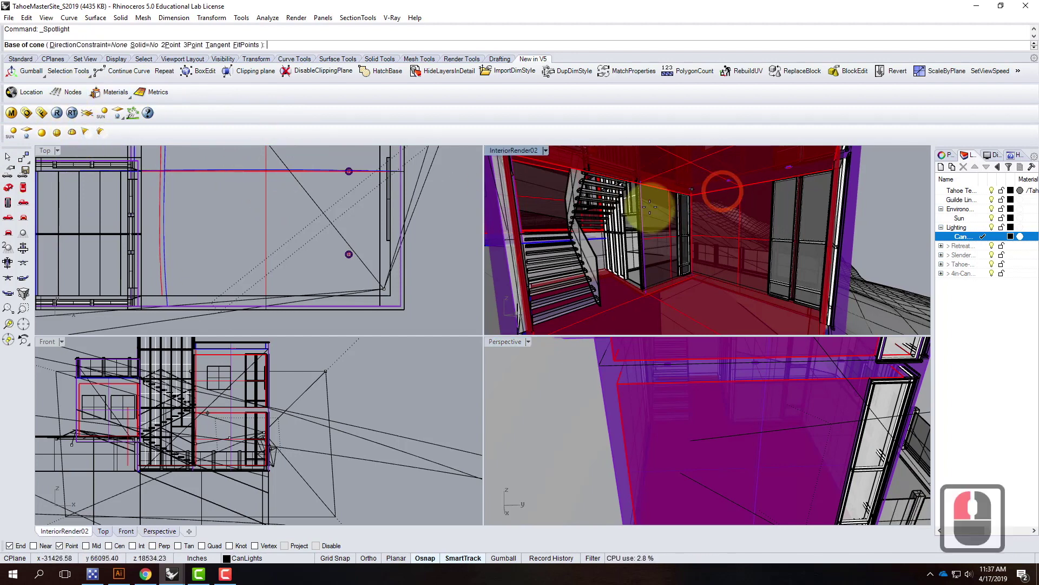
{"action": "scroll", "coordinate": [348, 268], "scroll_direction": "up", "scroll_amount": 2}
{"action": "scroll", "coordinate": [348, 268], "scroll_direction": "up", "scroll_amount": 2}
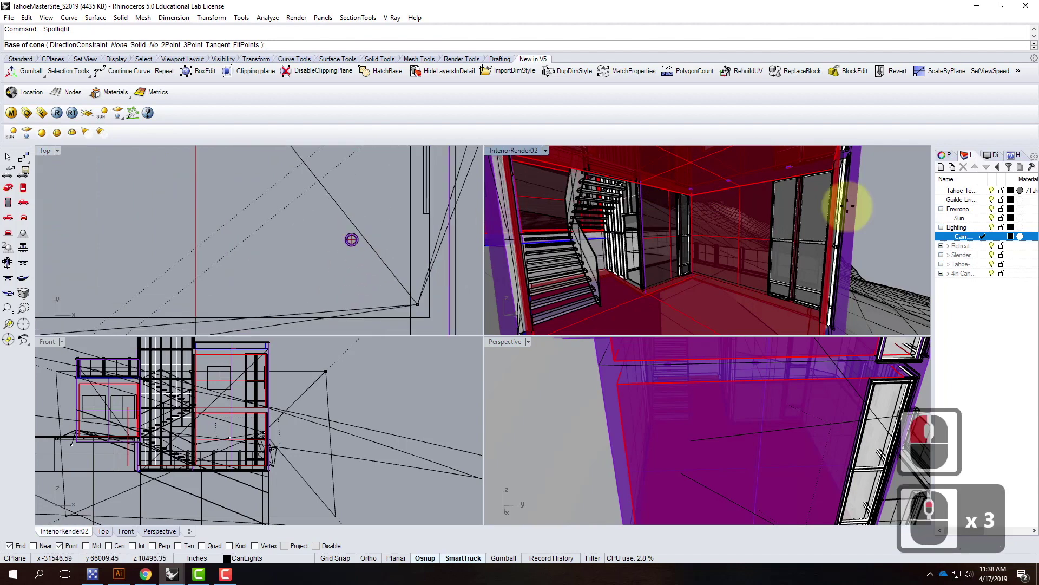
{"action": "scroll", "coordinate": [333, 255], "scroll_direction": "up", "scroll_amount": 2}
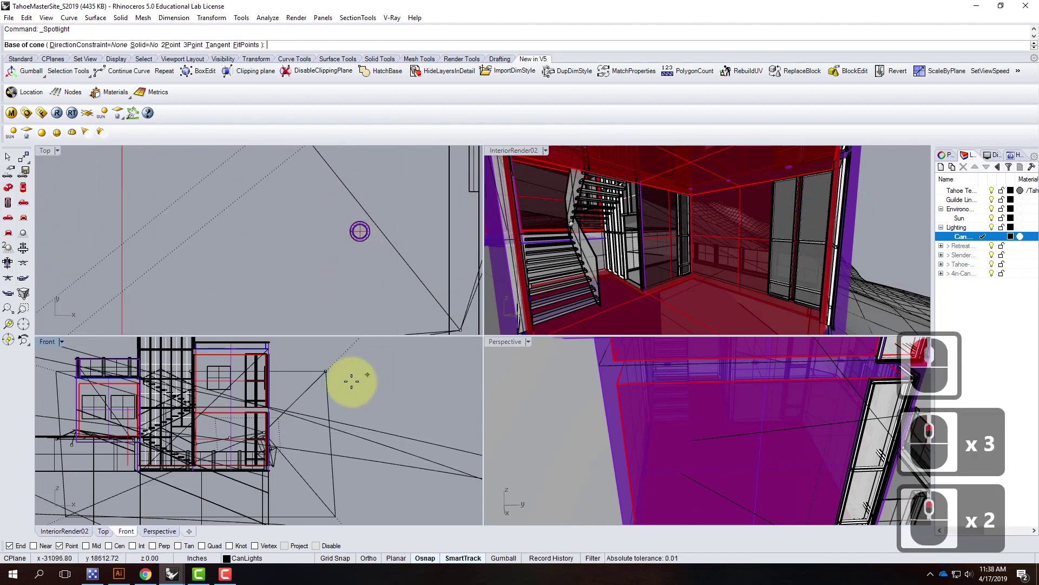
{"action": "left_click", "coordinate": [110, 546]}
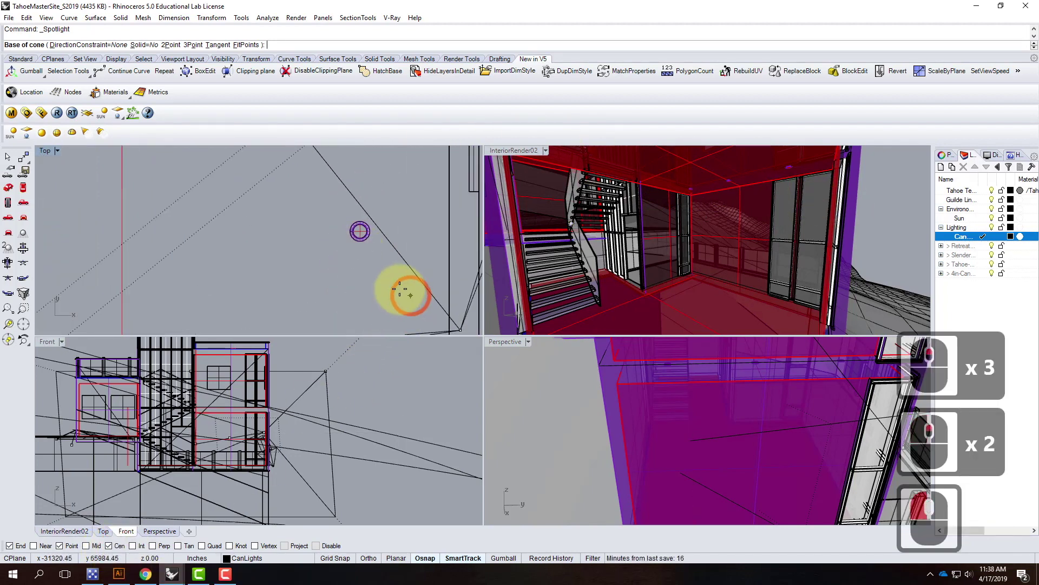
{"action": "left_click", "coordinate": [360, 233]}
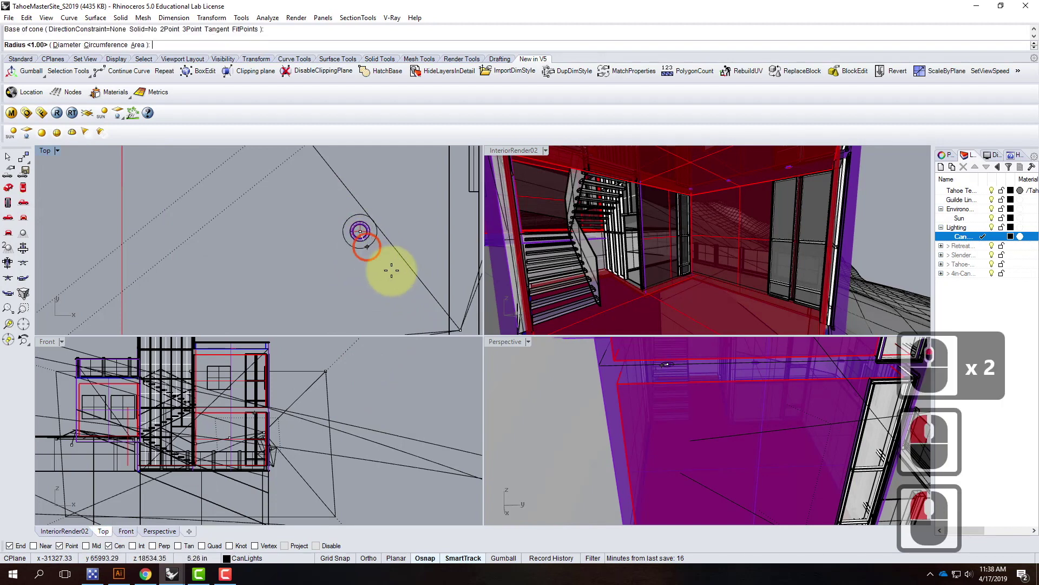
{"action": "type", "text": "d"}
{"action": "key", "text": "Return"}
{"action": "type", "text": "2'"}
{"action": "key", "text": "Return"}
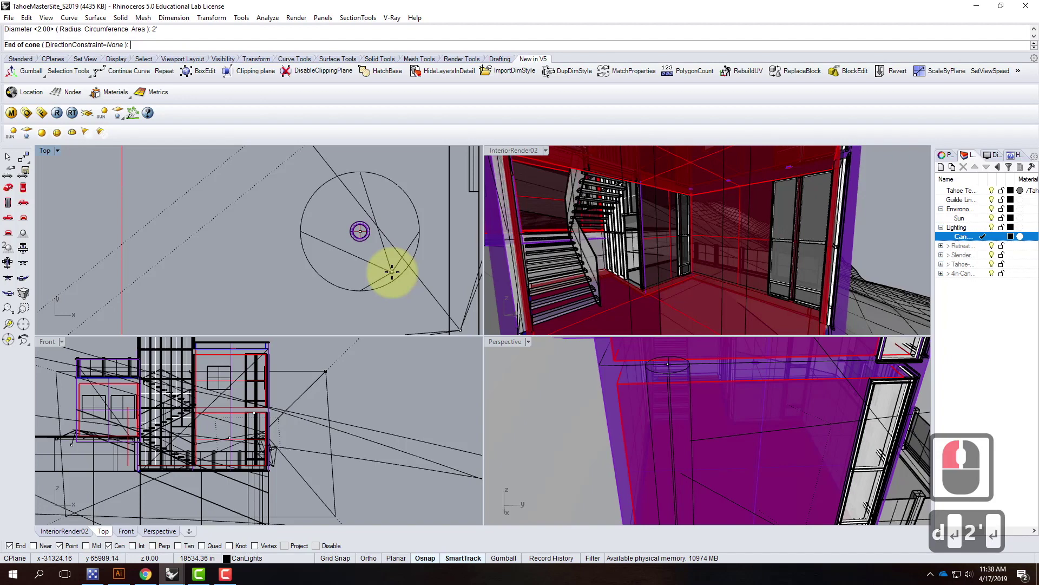
Finish the spotlight cone with a 1' vertical height in the Front view, apex upward so the light points down
{"action": "scroll", "coordinate": [246, 393], "scroll_direction": "down", "scroll_amount": 3}
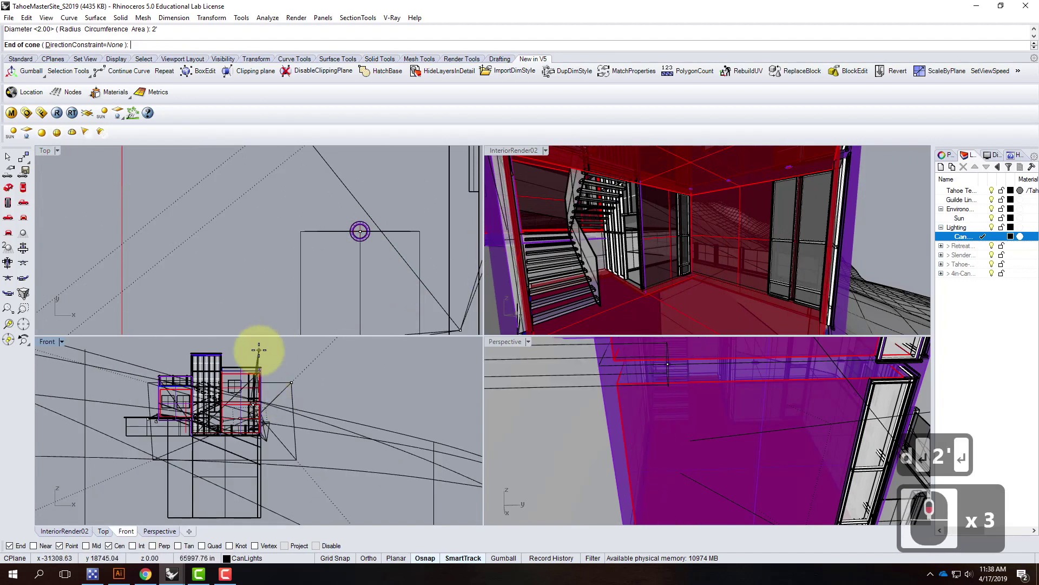
{"action": "type", "text": "1'"}
{"action": "key", "text": "Return"}
{"action": "key", "text": "shift"}
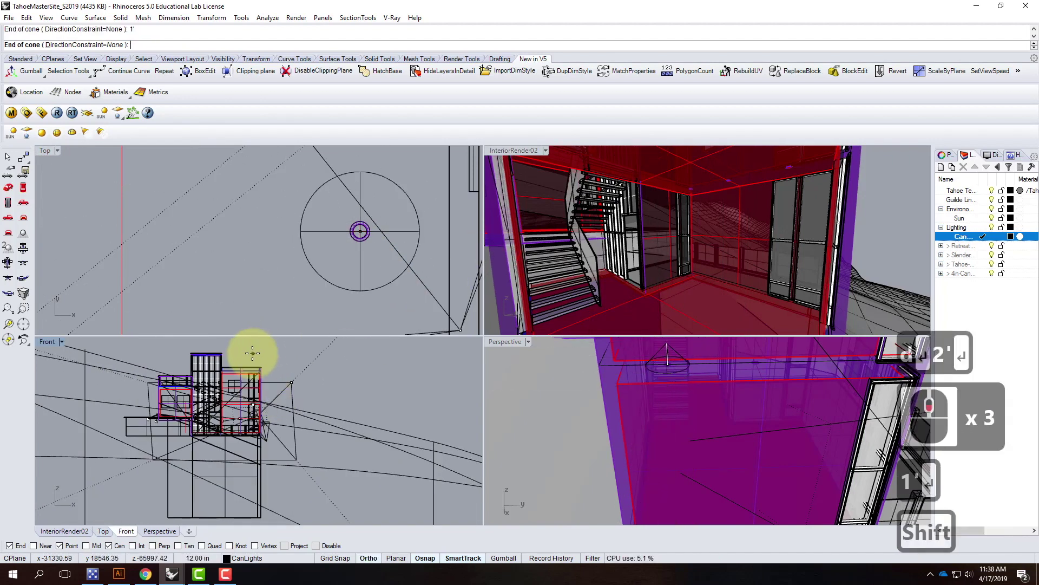
{"action": "left_click", "coordinate": [252, 420], "text": "shift"}
Move the spotlight straight down about 12 in in the Front view so its apex sits just below the ceiling
{"action": "scroll", "coordinate": [251, 397], "scroll_direction": "up", "scroll_amount": 8}
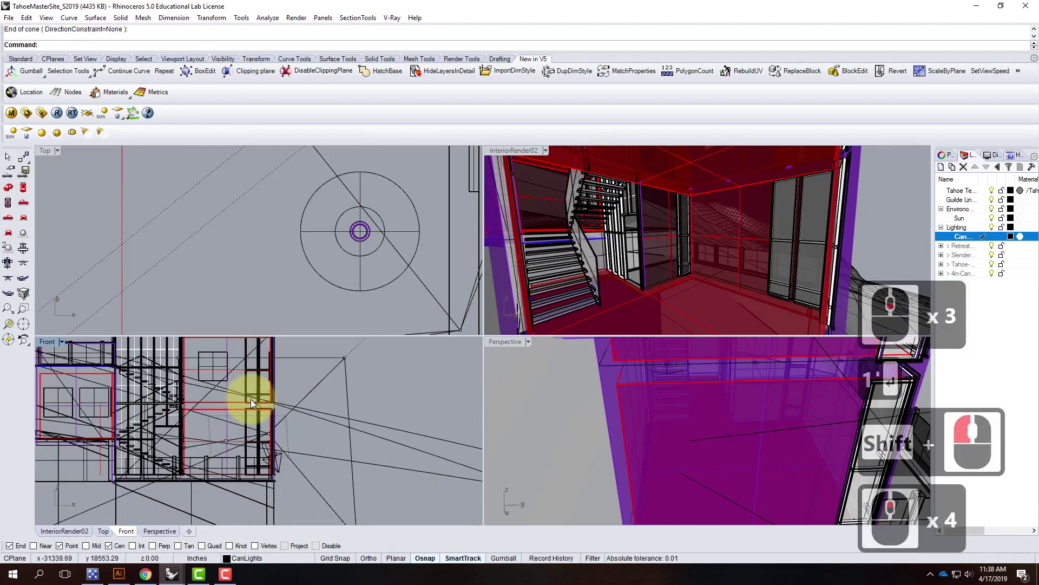
{"action": "left_click", "coordinate": [256, 407]}
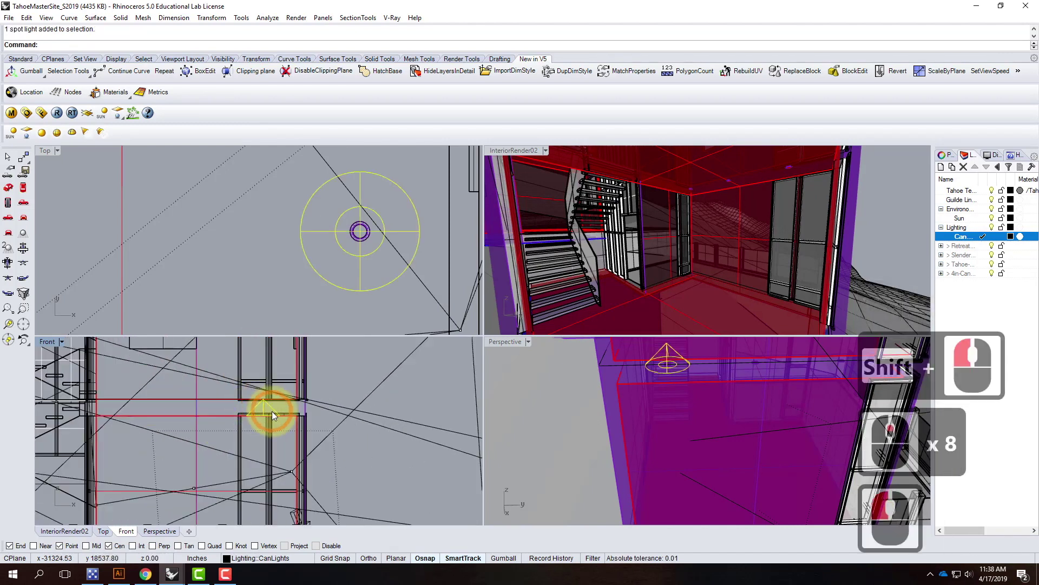
{"action": "type", "text": "move"}
{"action": "key", "text": "Return"}
{"action": "scroll", "coordinate": [272, 413], "scroll_direction": "up", "scroll_amount": 6}
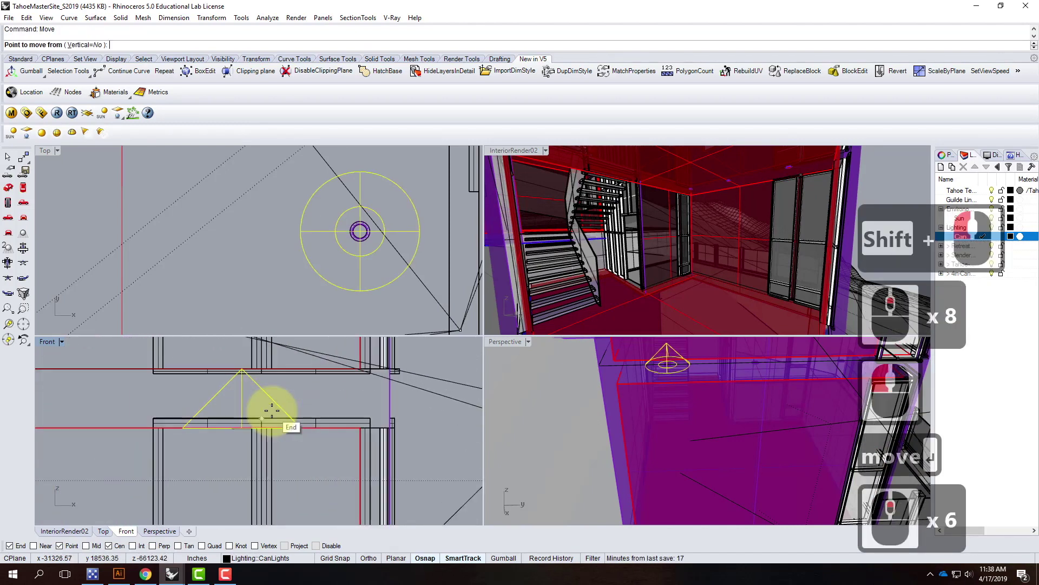
{"action": "left_click", "coordinate": [423, 404]}
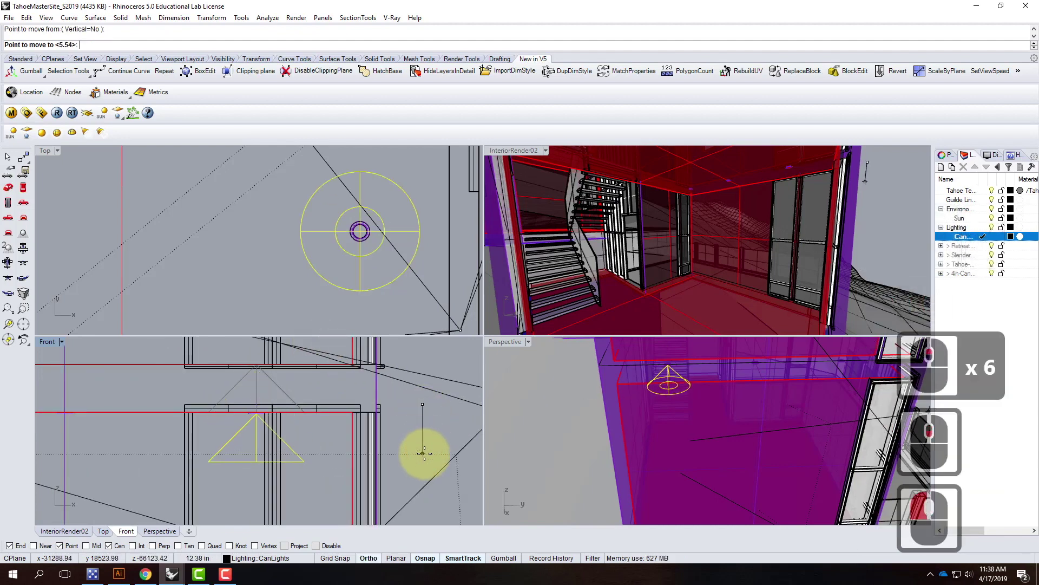
{"action": "left_click", "coordinate": [432, 459], "text": "shift"}
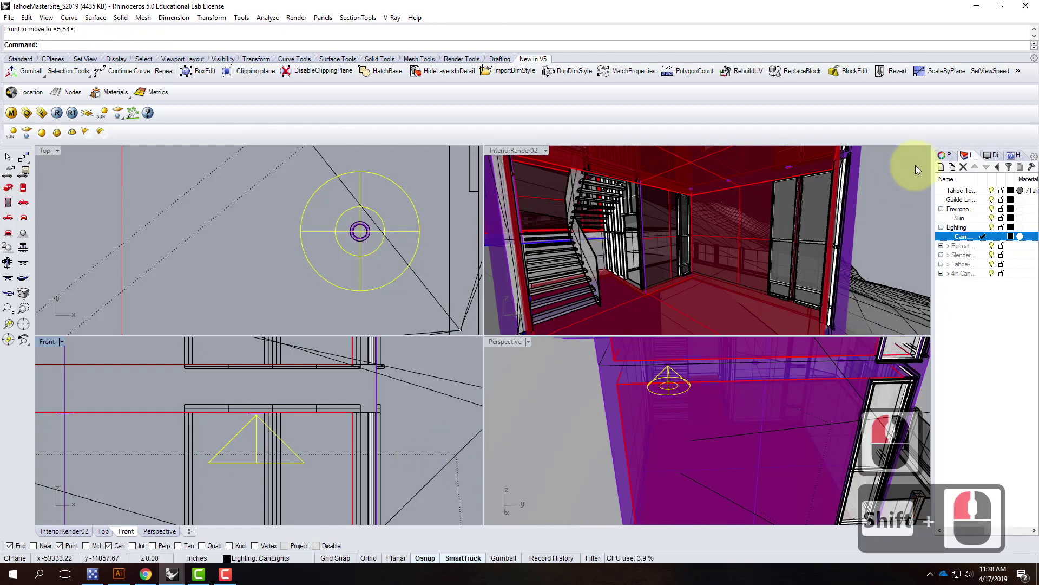
Set the spotlight's intensity units to Radiant power (W) and its intensity to 60
{"action": "left_click", "coordinate": [944, 156]}
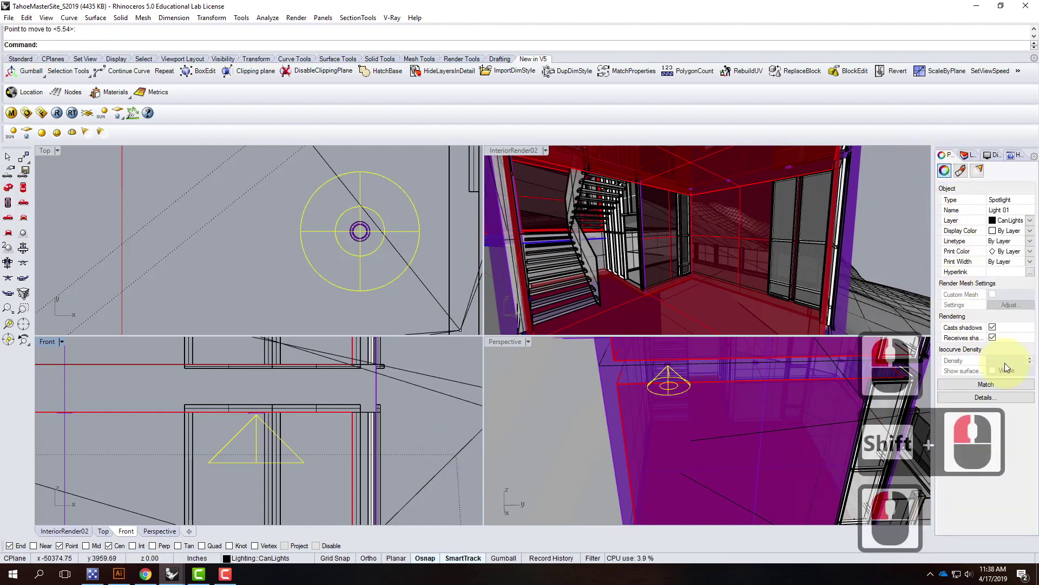
{"action": "left_click", "coordinate": [978, 170]}
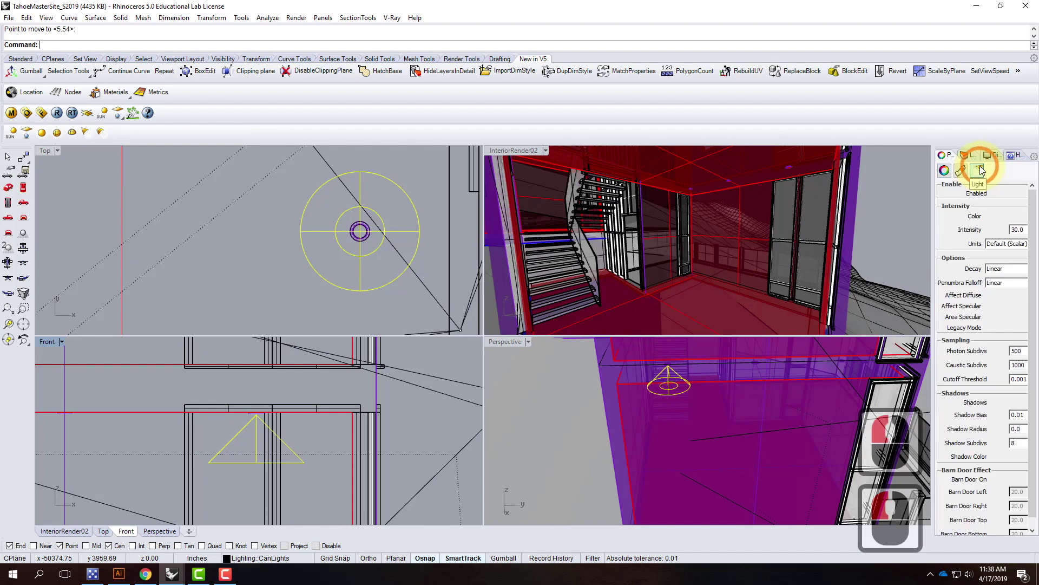
{"action": "left_click", "coordinate": [1021, 248]}
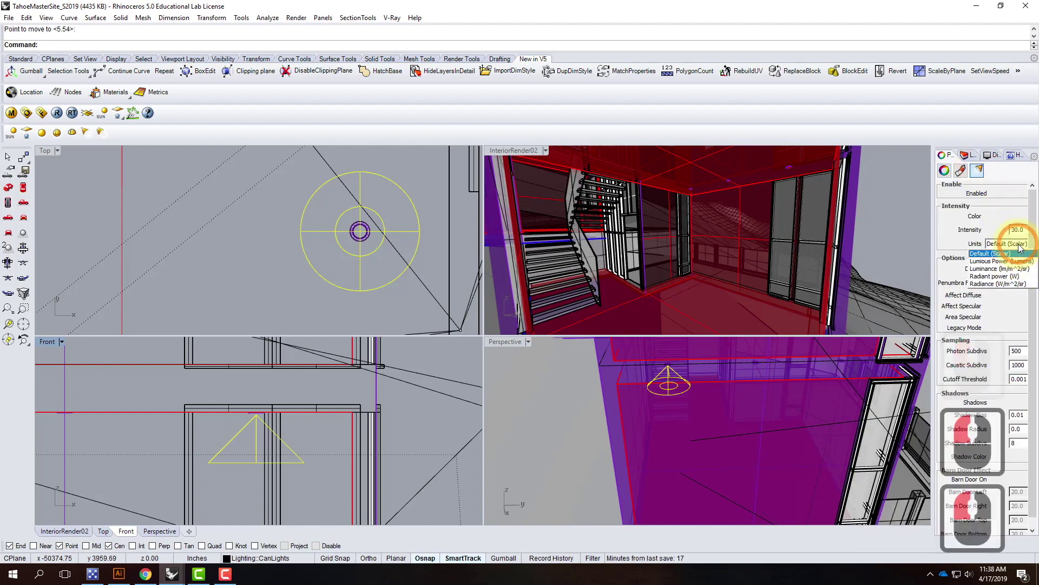
{"action": "left_click", "coordinate": [994, 276]}
{"action": "left_click", "coordinate": [1021, 230]}
{"action": "left_click_drag", "start_coordinate": [1023, 230], "coordinate": [1001, 227]}
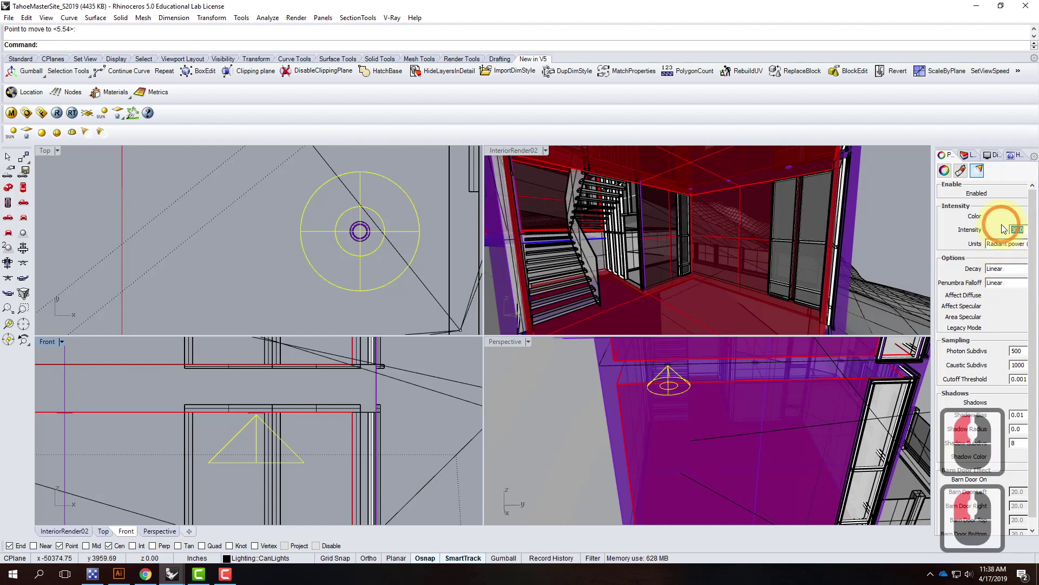
{"action": "type", "text": "60"}
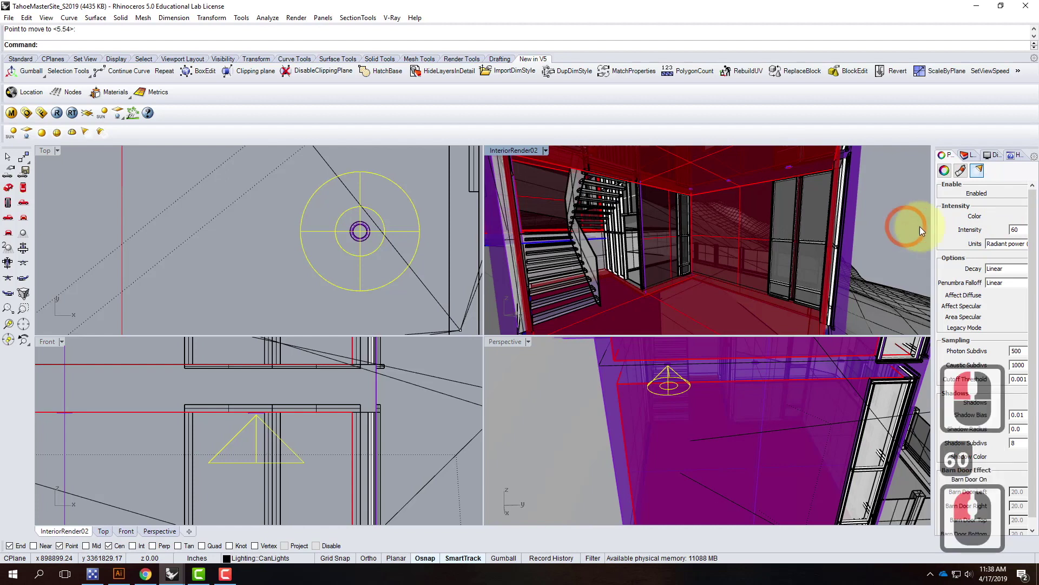
Set the spotlight's color to RGB 255, 214, 170 and its decay to Inverse Square
{"action": "left_click_drag", "start_coordinate": [935, 227], "coordinate": [909, 230]}
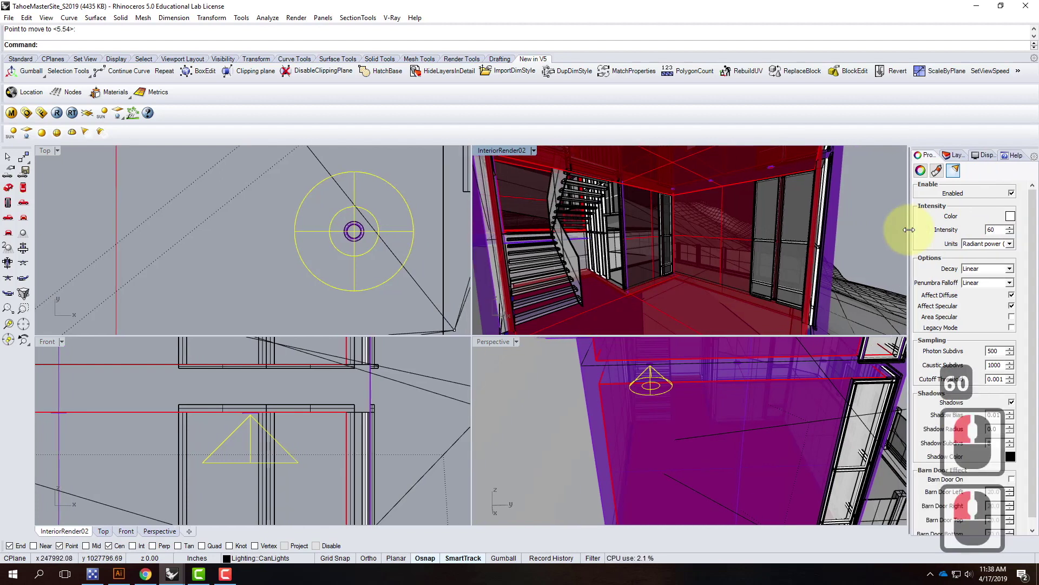
{"action": "left_click", "coordinate": [1011, 216]}
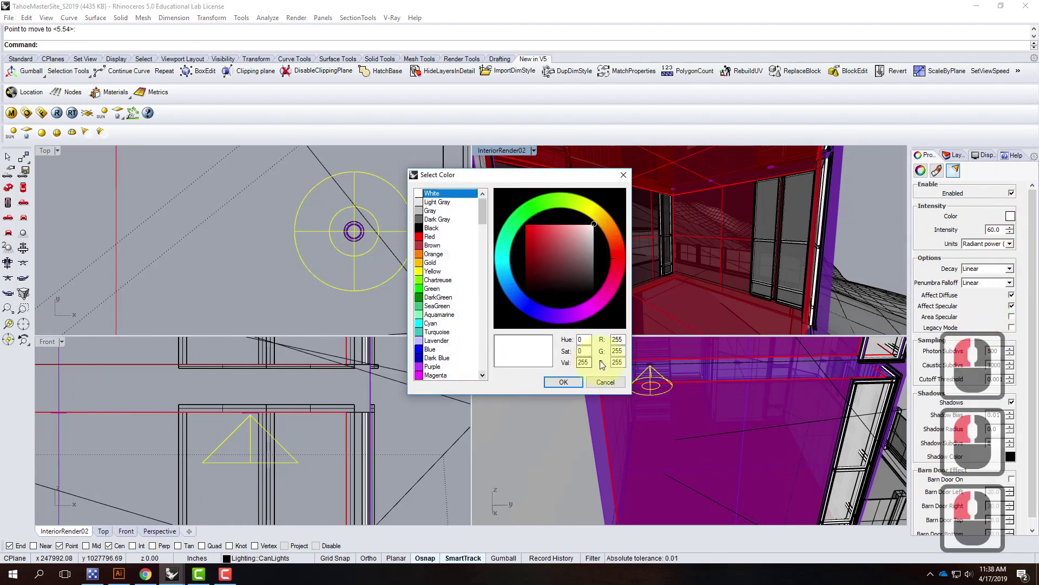
{"action": "double_click", "coordinate": [617, 350]}
{"action": "type", "text": "214"}
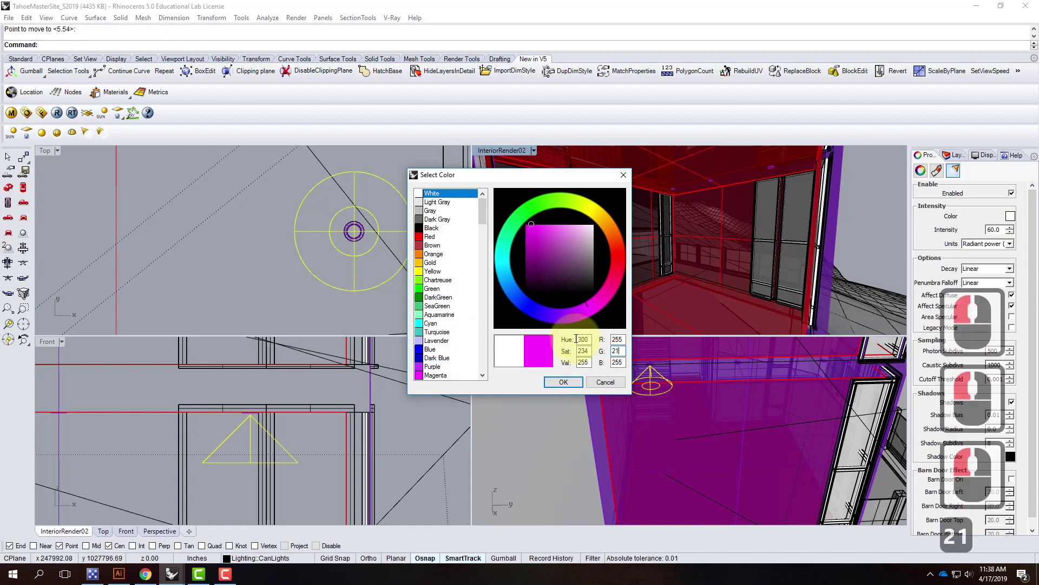
{"action": "key", "text": "Tab"}
{"action": "type", "text": "170"}
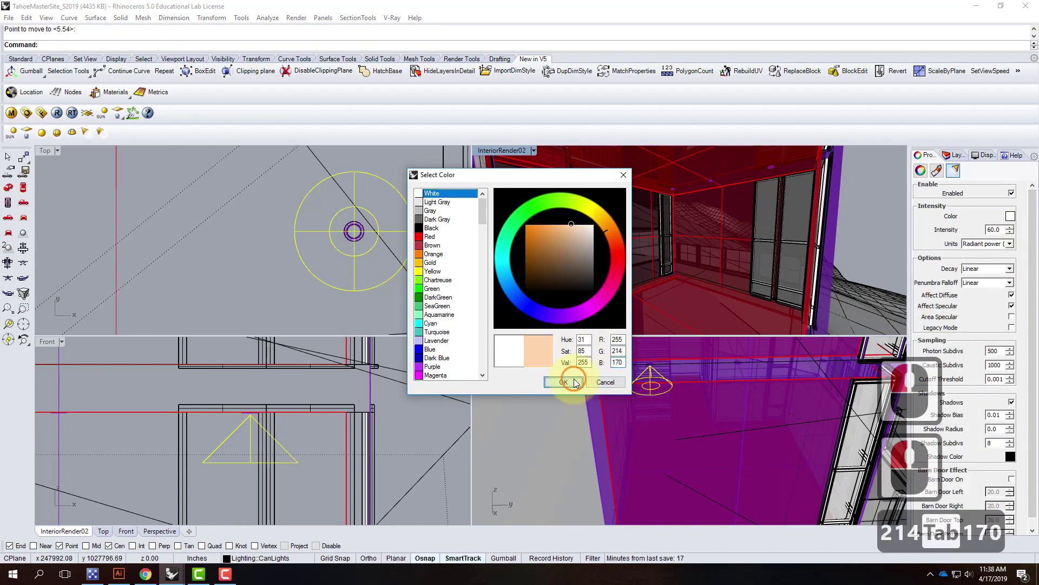
{"action": "left_click", "coordinate": [576, 382]}
{"action": "left_click", "coordinate": [979, 269]}
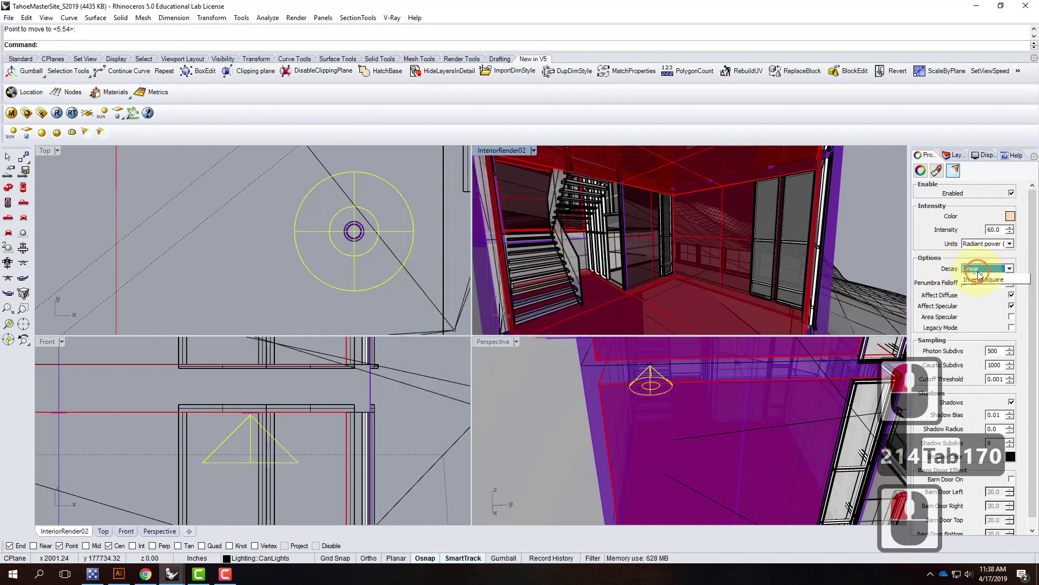
{"action": "left_click", "coordinate": [981, 275]}
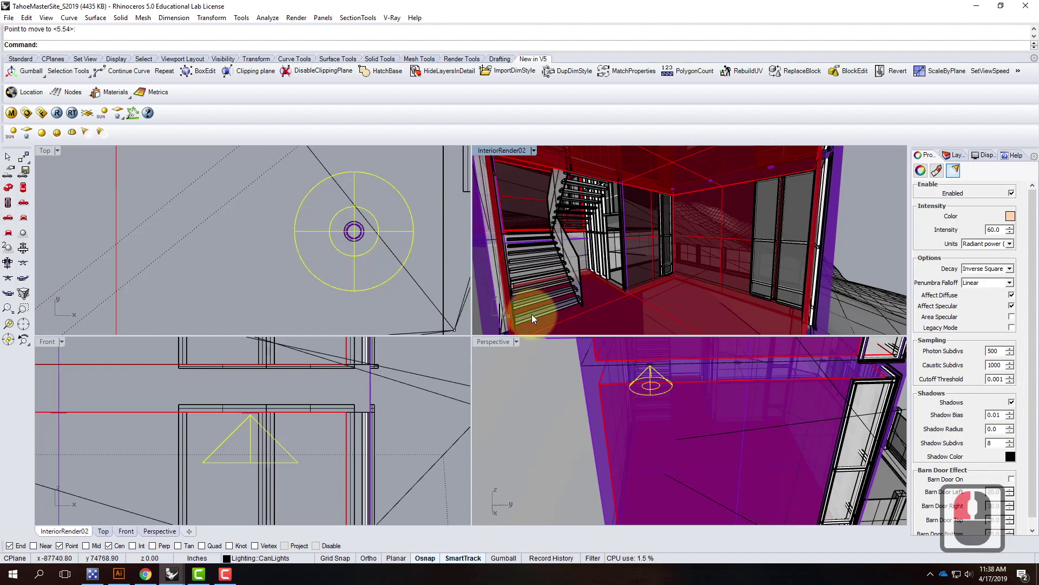
Copy the spotlight in the Top view from its can light's center to the center of the adjacent can light
{"action": "left_click", "coordinate": [386, 298]}
{"action": "left_click", "coordinate": [382, 283]}
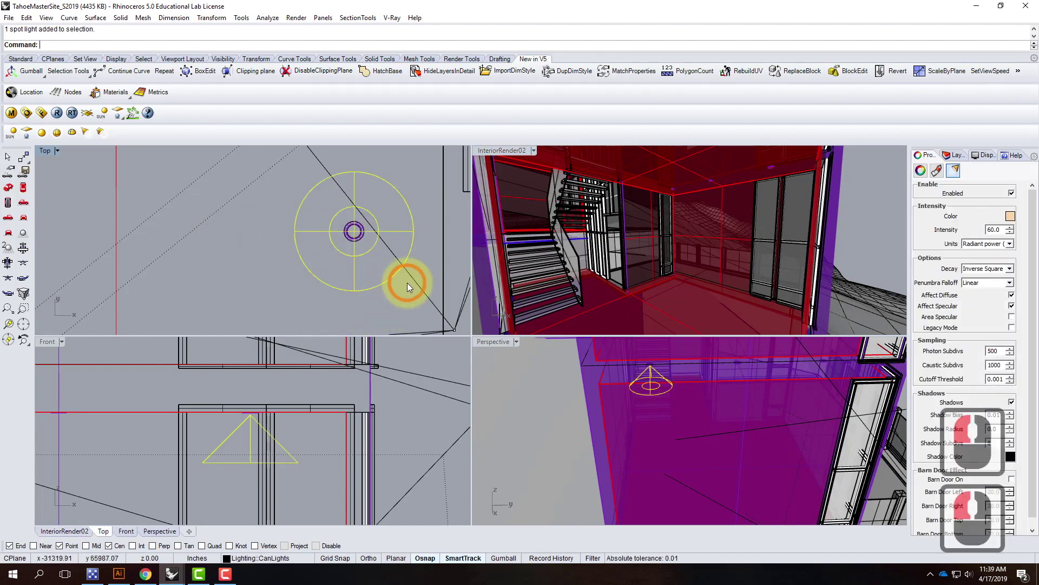
{"action": "type", "text": "copy"}
{"action": "key", "text": "Return"}
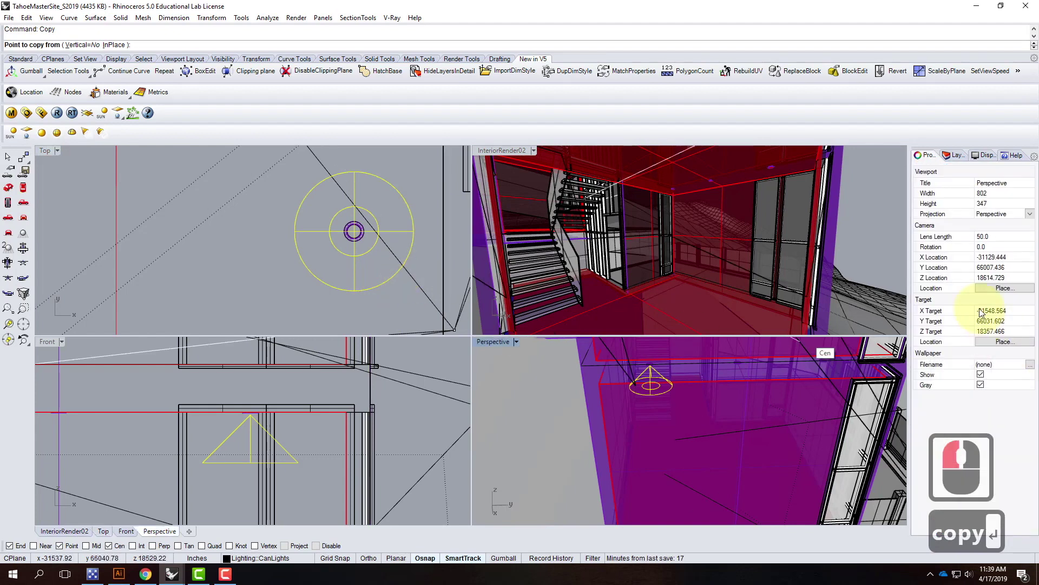
{"action": "scroll", "coordinate": [908, 260], "scroll_direction": "down", "scroll_amount": 3}
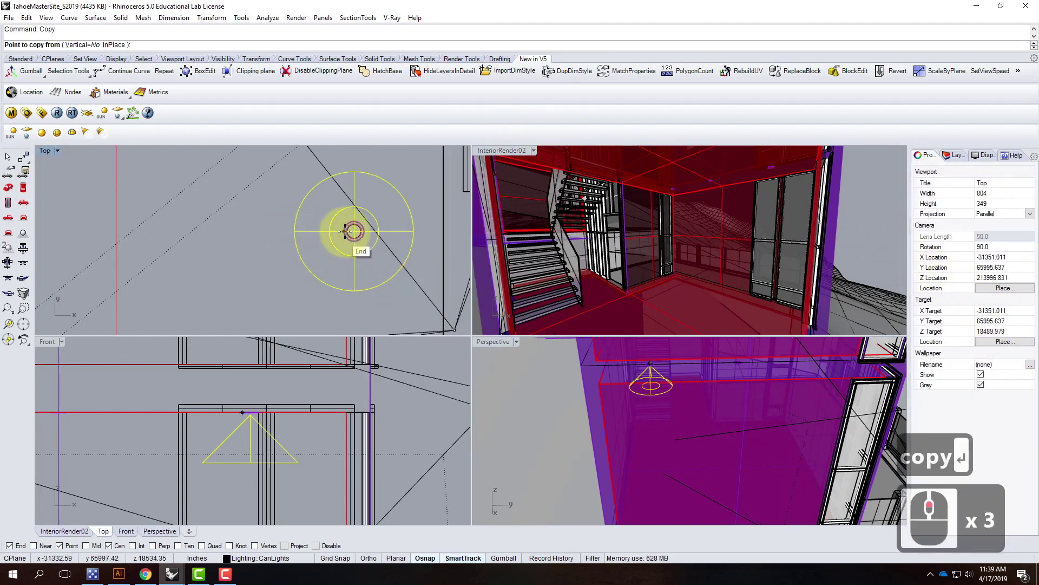
{"action": "scroll", "coordinate": [351, 231], "scroll_direction": "up", "scroll_amount": 3}
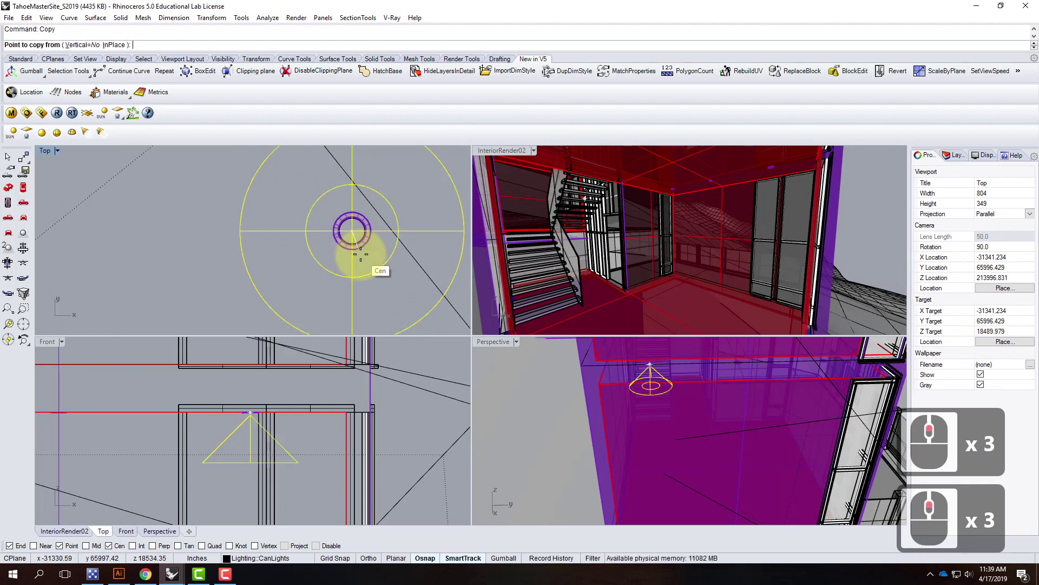
{"action": "left_click", "coordinate": [360, 255]}
{"action": "scroll", "coordinate": [371, 343], "scroll_direction": "down", "scroll_amount": 4}
{"action": "scroll", "coordinate": [349, 302], "scroll_direction": "down", "scroll_amount": 7}
{"action": "scroll", "coordinate": [349, 302], "scroll_direction": "down", "scroll_amount": 2}
{"action": "scroll", "coordinate": [352, 190], "scroll_direction": "up", "scroll_amount": 10}
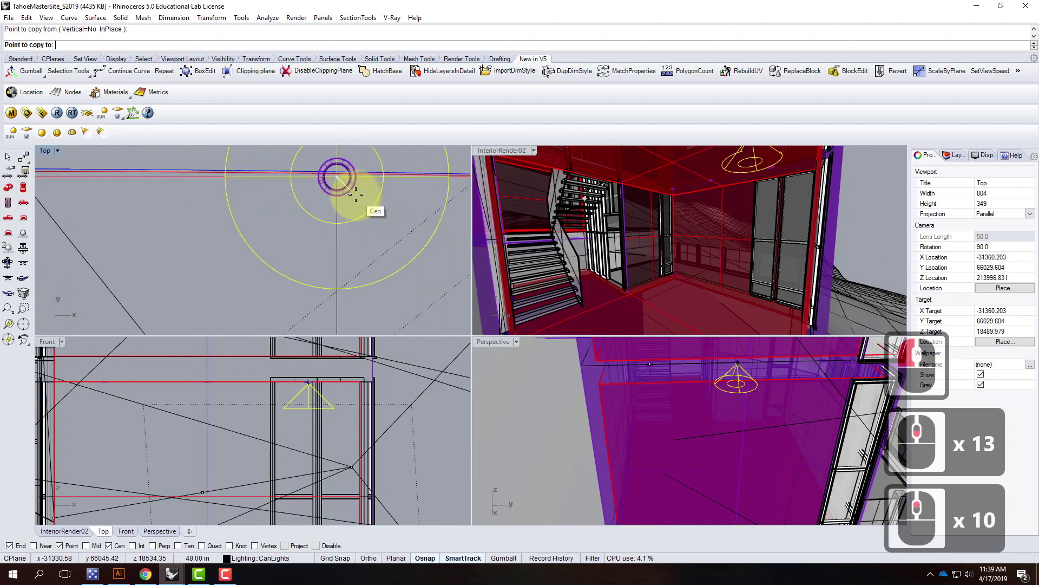
{"action": "left_click", "coordinate": [352, 260]}
Place three more spotlight copies on the centers of the remaining can lights and end the copying
{"action": "scroll", "coordinate": [349, 256], "scroll_direction": "down", "scroll_amount": 13}
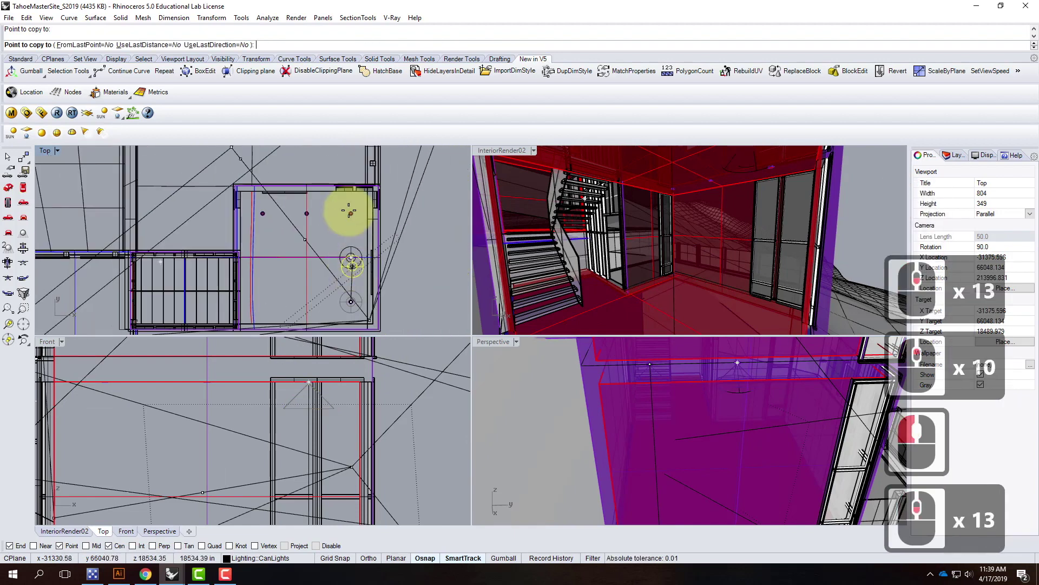
{"action": "scroll", "coordinate": [346, 219], "scroll_direction": "up", "scroll_amount": 5}
{"action": "left_click", "coordinate": [351, 215]}
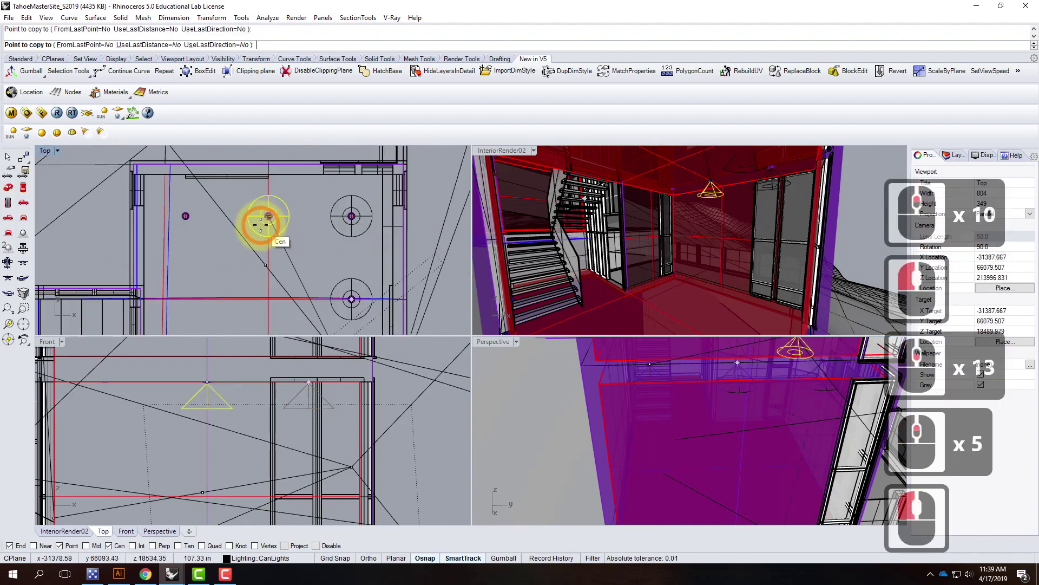
{"action": "left_click", "coordinate": [268, 216]}
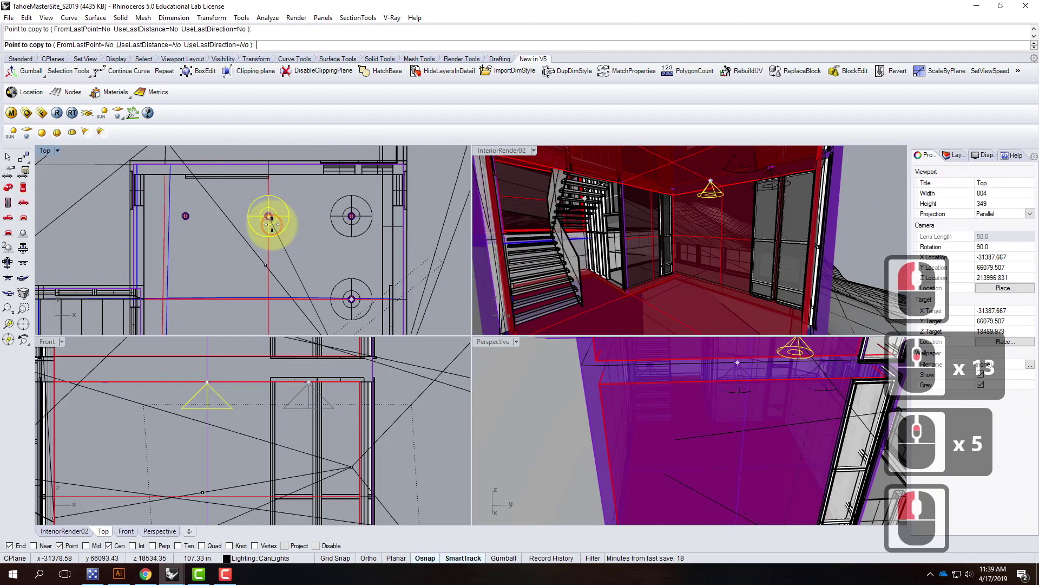
{"action": "left_click", "coordinate": [192, 222]}
{"action": "right_click", "coordinate": [333, 231]}
{"action": "key", "text": "Escape"}
{"action": "key", "text": "Escape"}
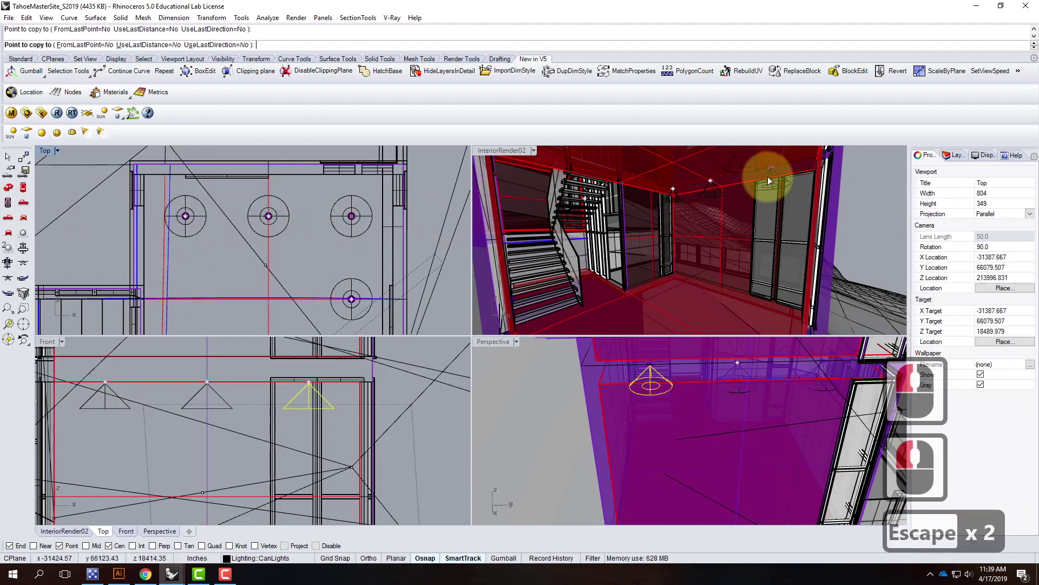
Maximize the InteriorRender02 viewport and open its display mode choices
{"action": "double_click", "coordinate": [506, 152]}
{"action": "left_click", "coordinate": [97, 151]}
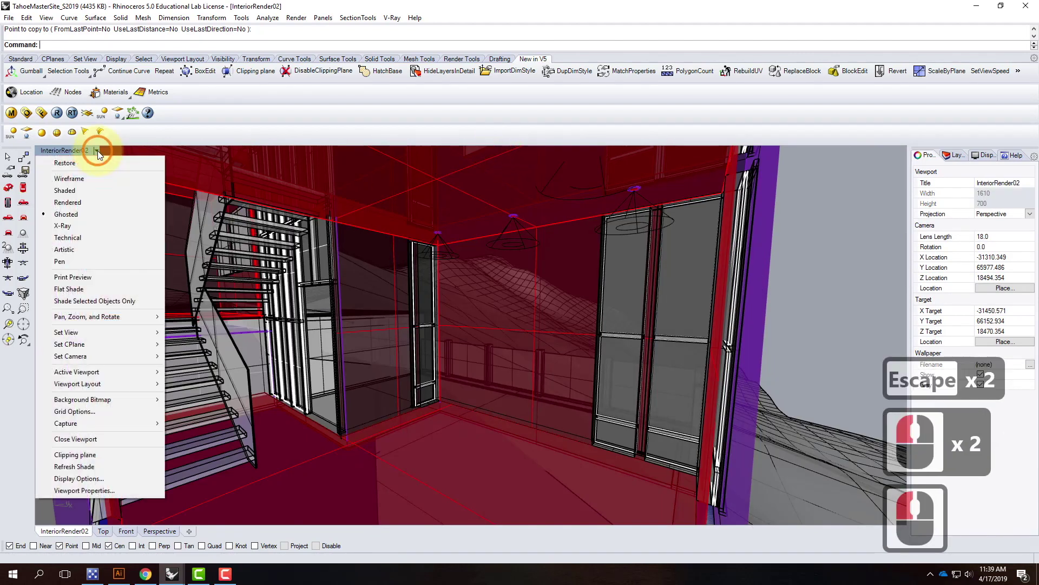
Restore the InteriorRender02 named view and check the output size in the V-Ray render options
{"action": "mouse_move", "coordinate": [105, 333]}
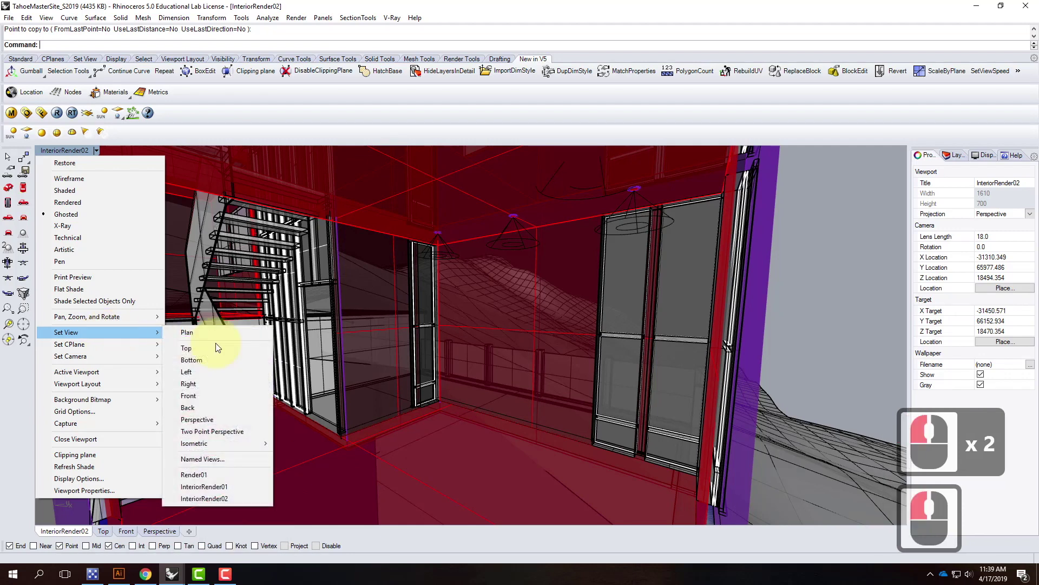
{"action": "left_click", "coordinate": [239, 497]}
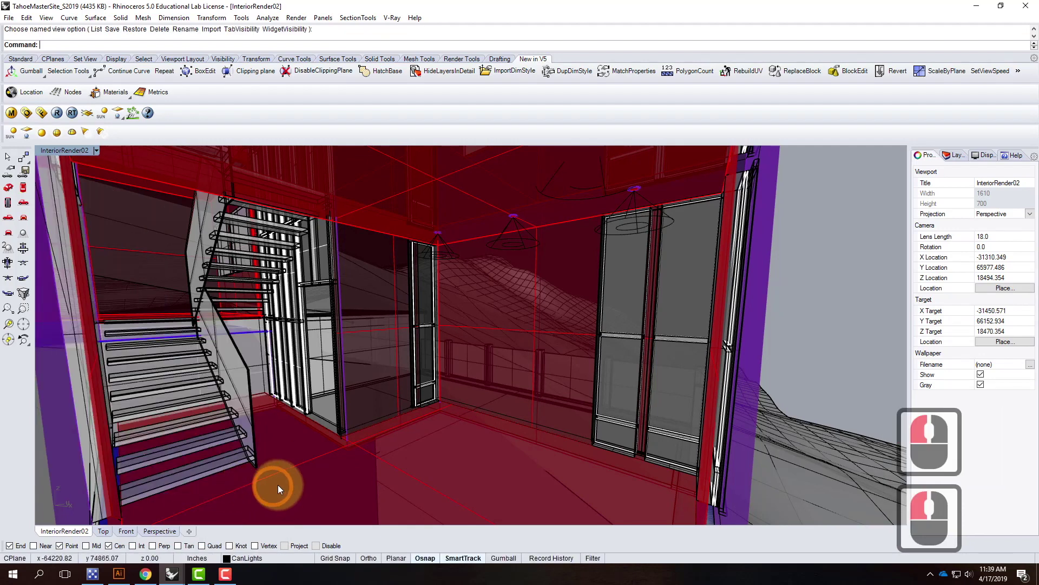
{"action": "left_click", "coordinate": [25, 113]}
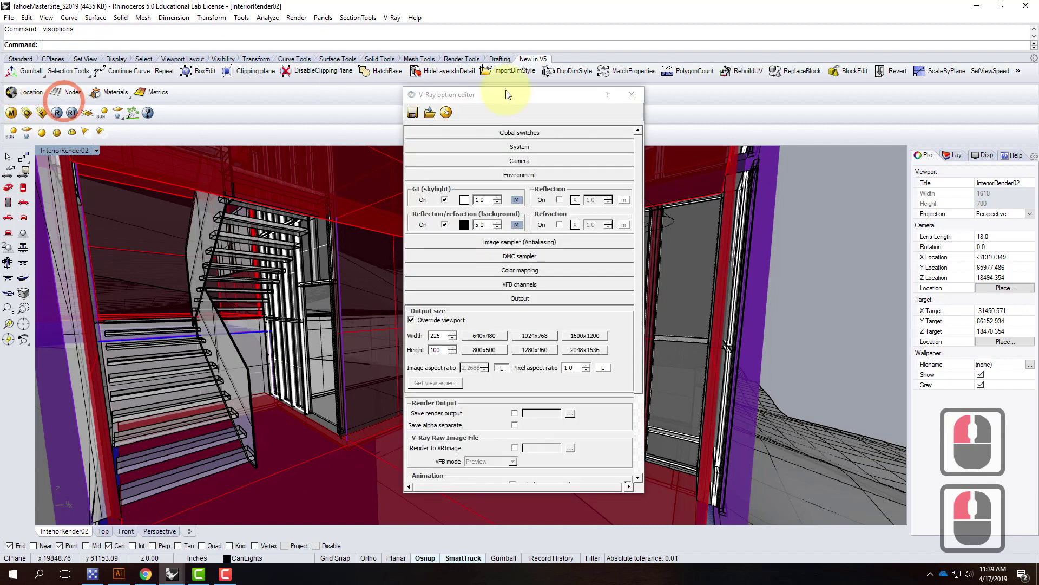
{"action": "left_click", "coordinate": [508, 176]}
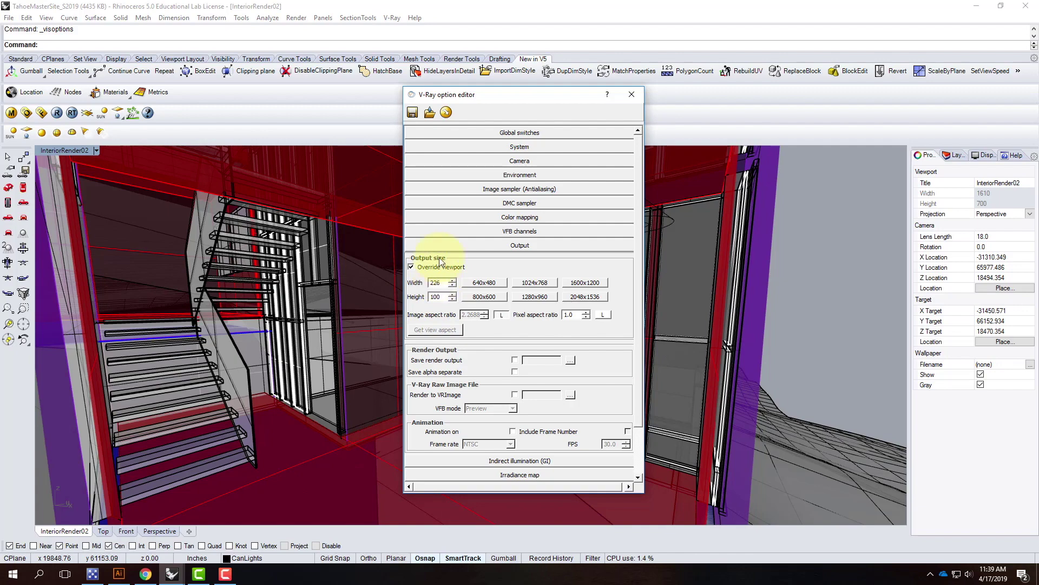
{"action": "left_click", "coordinate": [631, 95]}
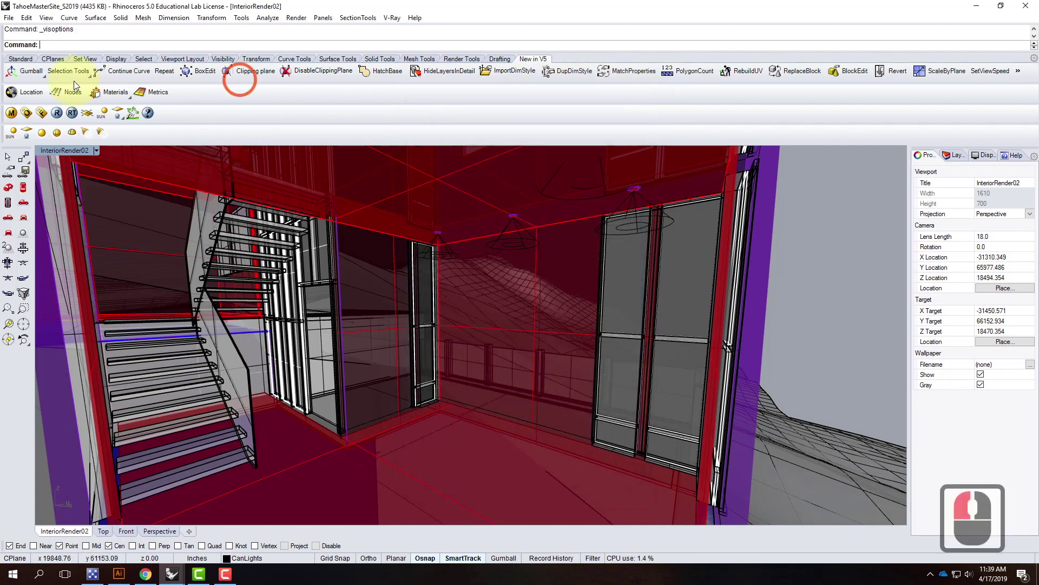
Render the InteriorRender02 view with V-Ray and inspect the enlarged image in the frame buffer
{"action": "left_click", "coordinate": [56, 112]}
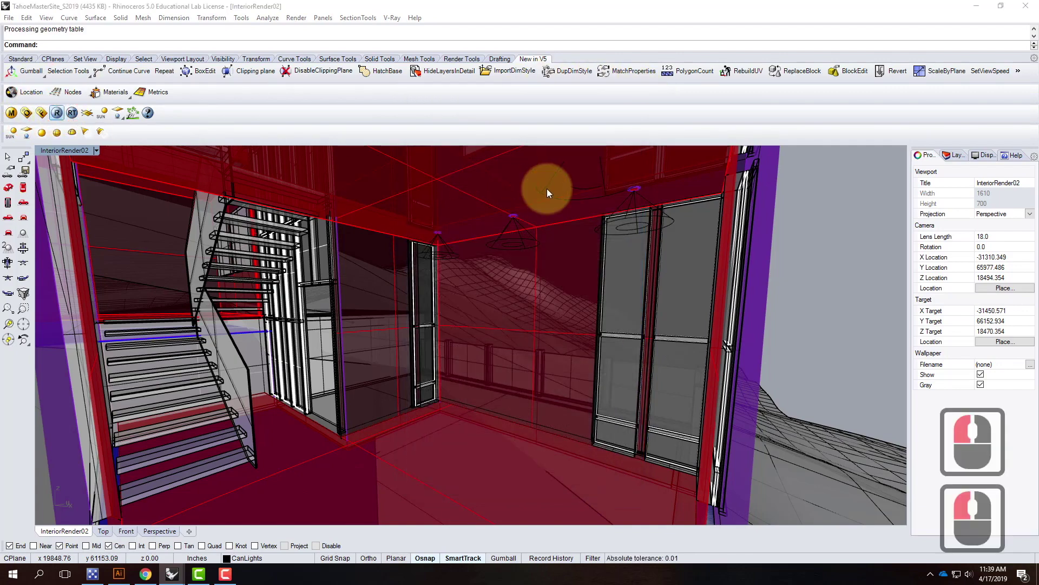
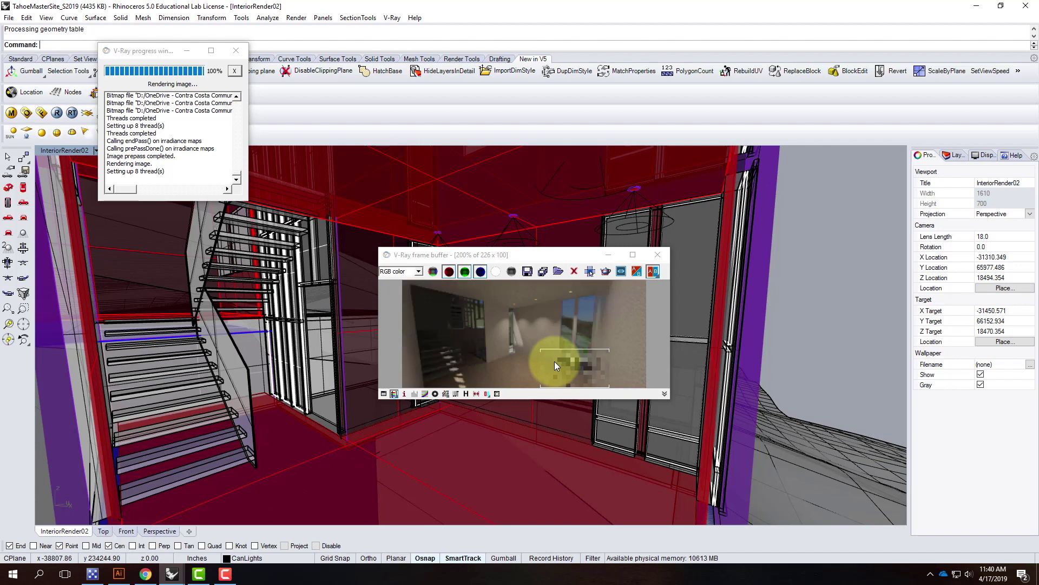
{"action": "left_click_drag", "start_coordinate": [508, 258], "coordinate": [407, 89]}
{"action": "left_click_drag", "start_coordinate": [570, 229], "coordinate": [870, 479]}
{"action": "scroll", "coordinate": [596, 274], "scroll_direction": "up", "scroll_amount": 2}
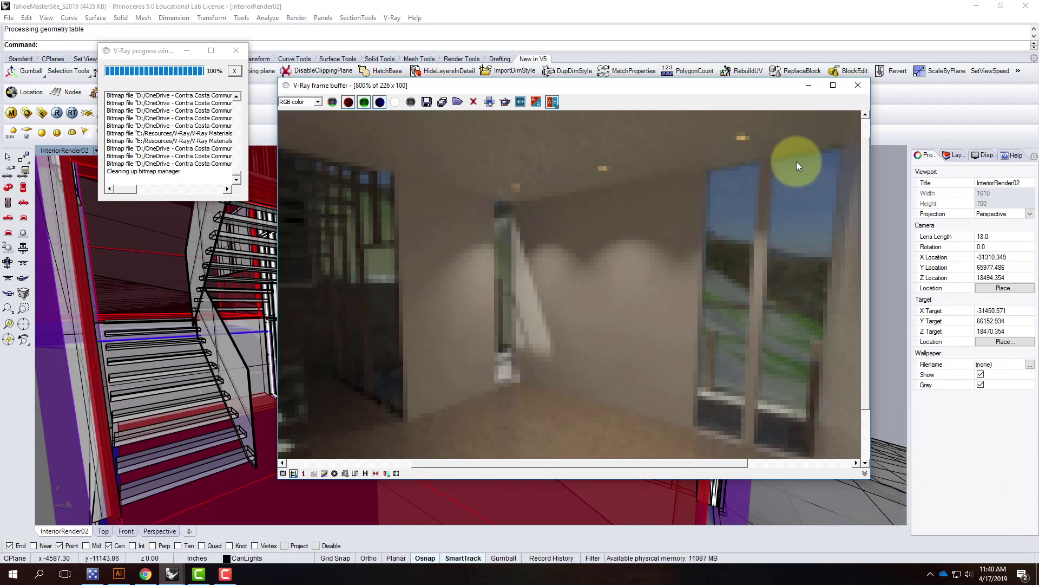
{"action": "left_click", "coordinate": [859, 84]}
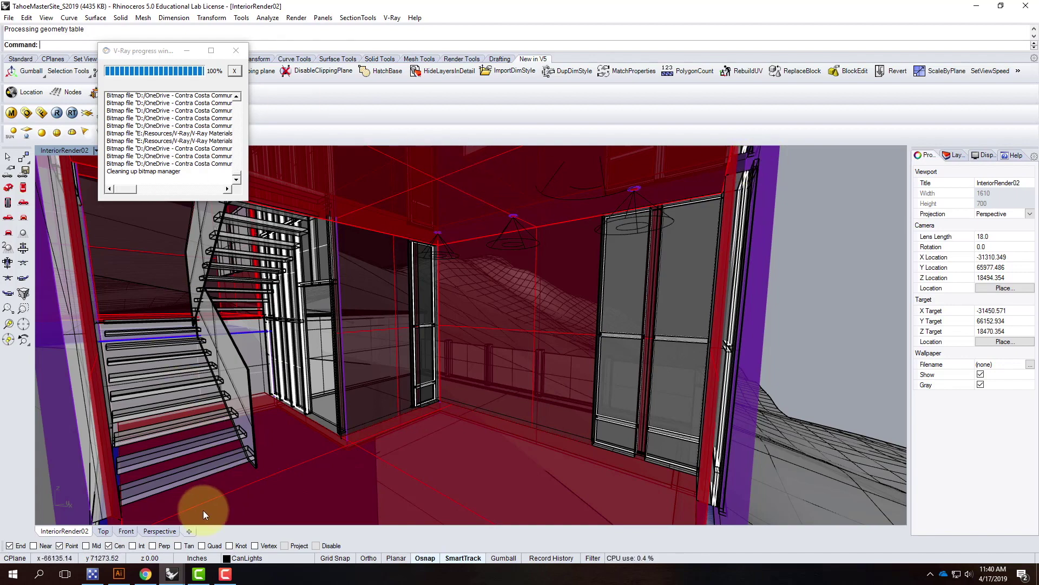
Switch to Chrome and check the Katakana rocking chair's description and price among the FlyingArchitecture furniture models
{"action": "left_click", "coordinate": [145, 574]}
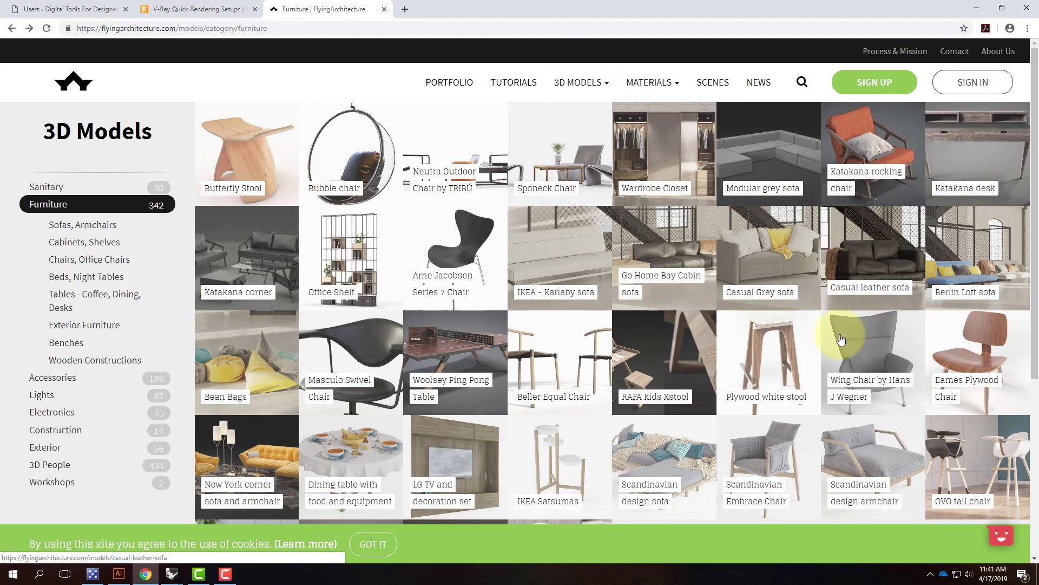
{"action": "left_click", "coordinate": [867, 148]}
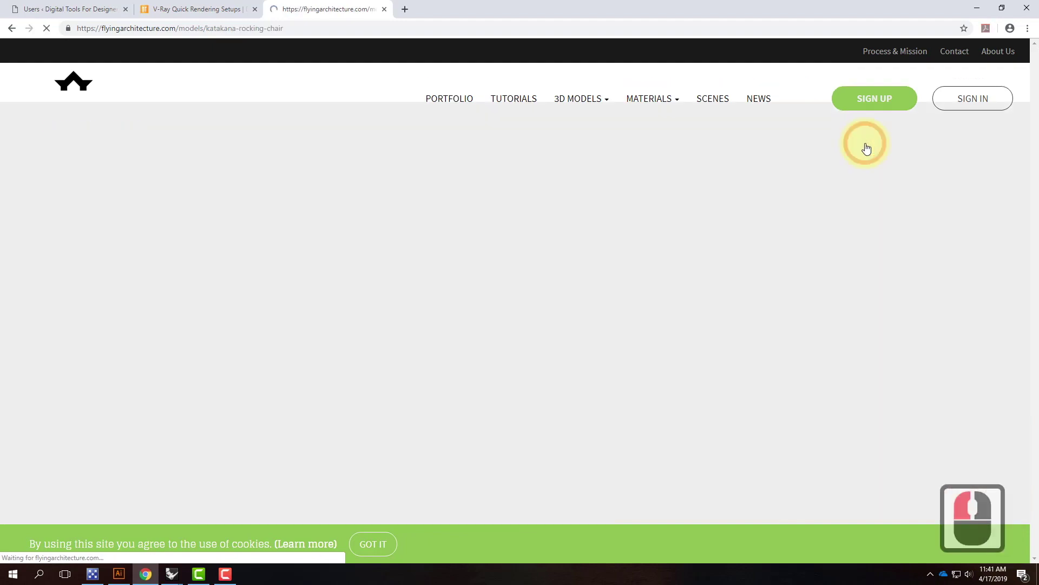
{"action": "scroll", "coordinate": [282, 444], "scroll_direction": "down", "scroll_amount": 2}
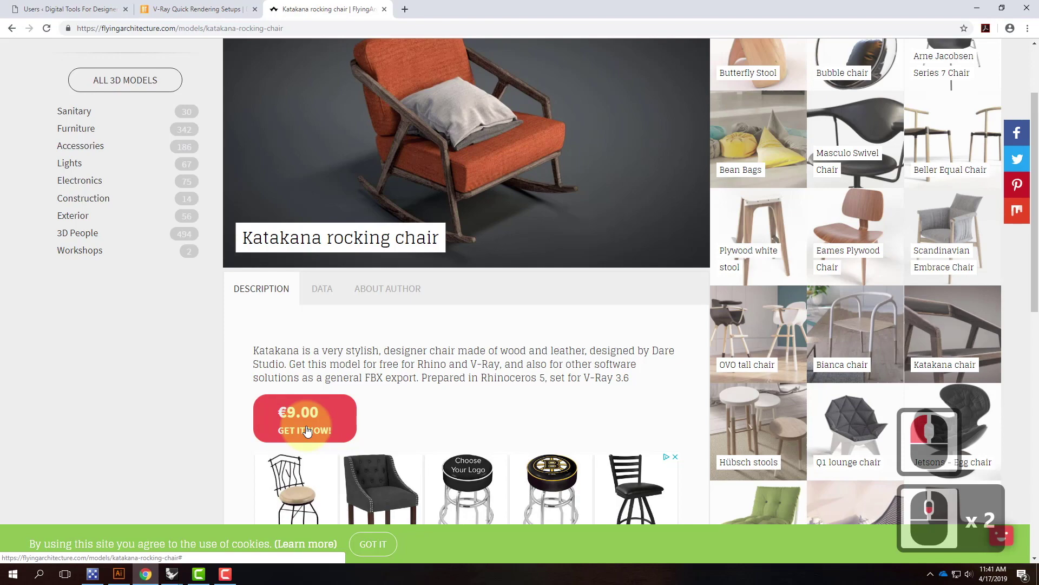
{"action": "left_click", "coordinate": [12, 28]}
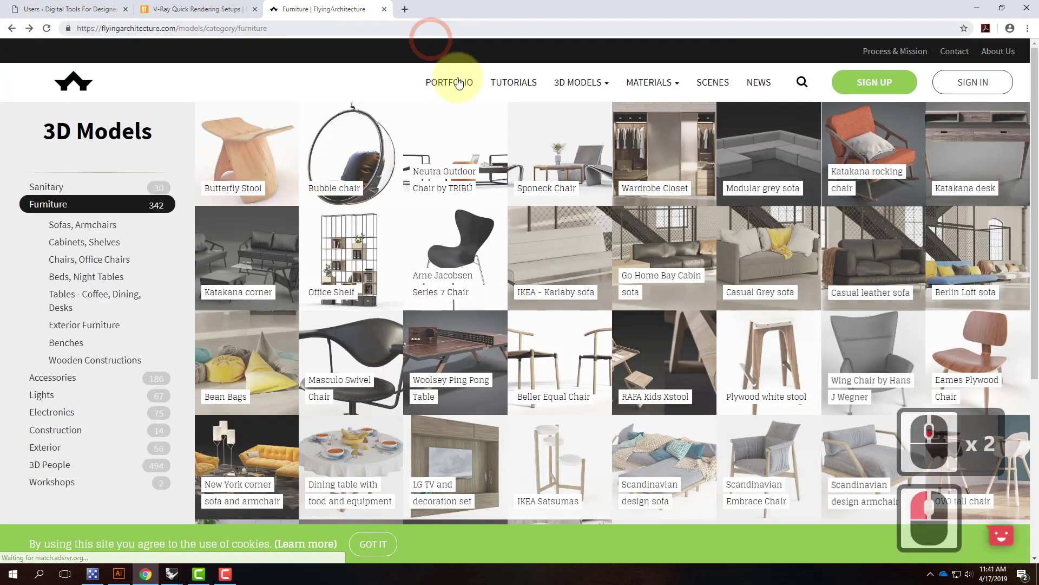
Try to download the Arne Jacobsen Series 7 Chair model from FlyingArchitecture
{"action": "left_click", "coordinate": [472, 247]}
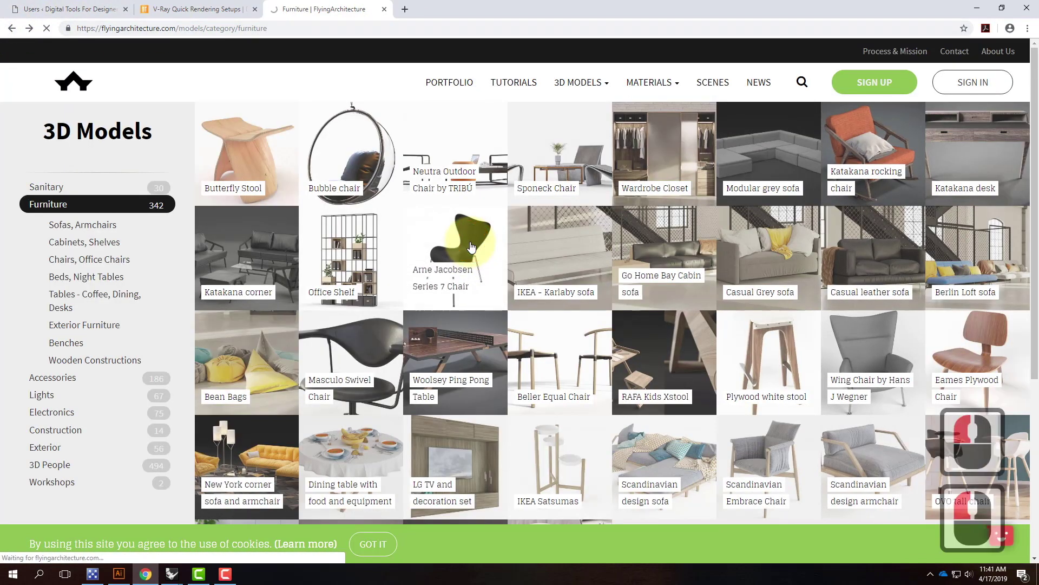
{"action": "scroll", "coordinate": [470, 238], "scroll_direction": "down", "scroll_amount": 7}
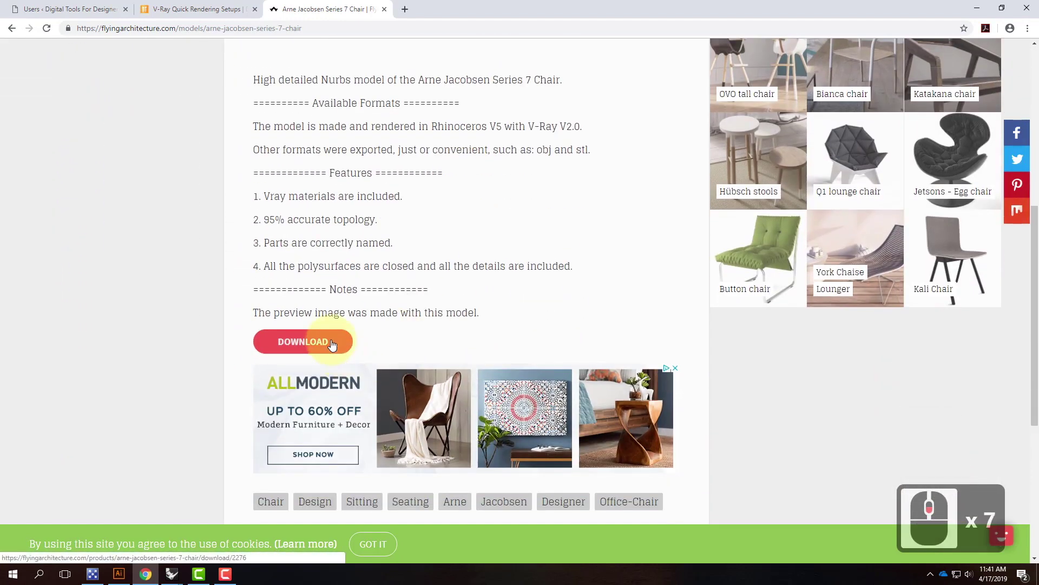
{"action": "left_click", "coordinate": [332, 345]}
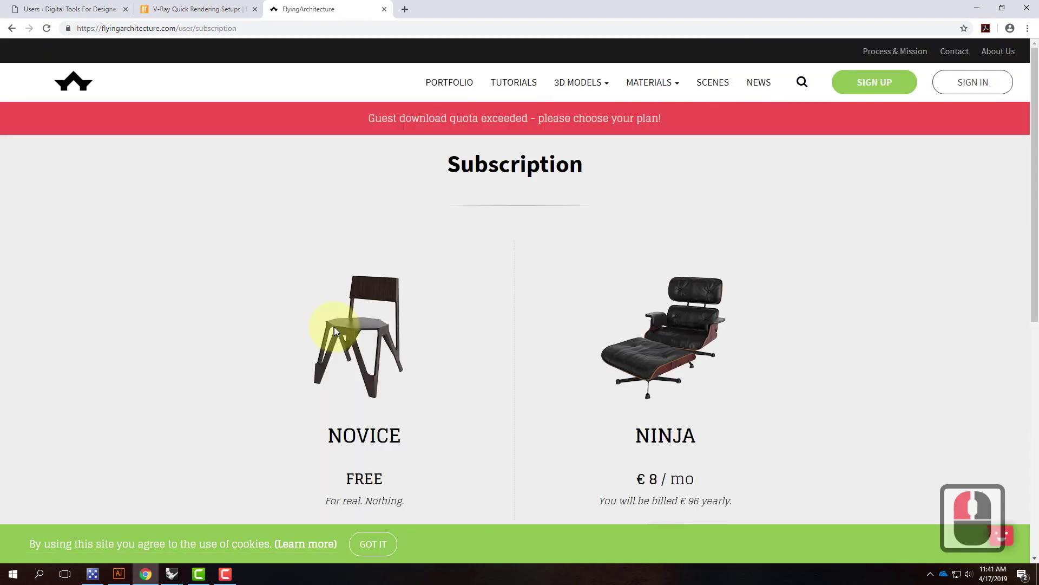
Compare the Novice and Ninja subscription plans, then return to the Rhino model
{"action": "scroll", "coordinate": [332, 259], "scroll_direction": "down", "scroll_amount": 3}
{"action": "scroll", "coordinate": [355, 324], "scroll_direction": "down", "scroll_amount": 4}
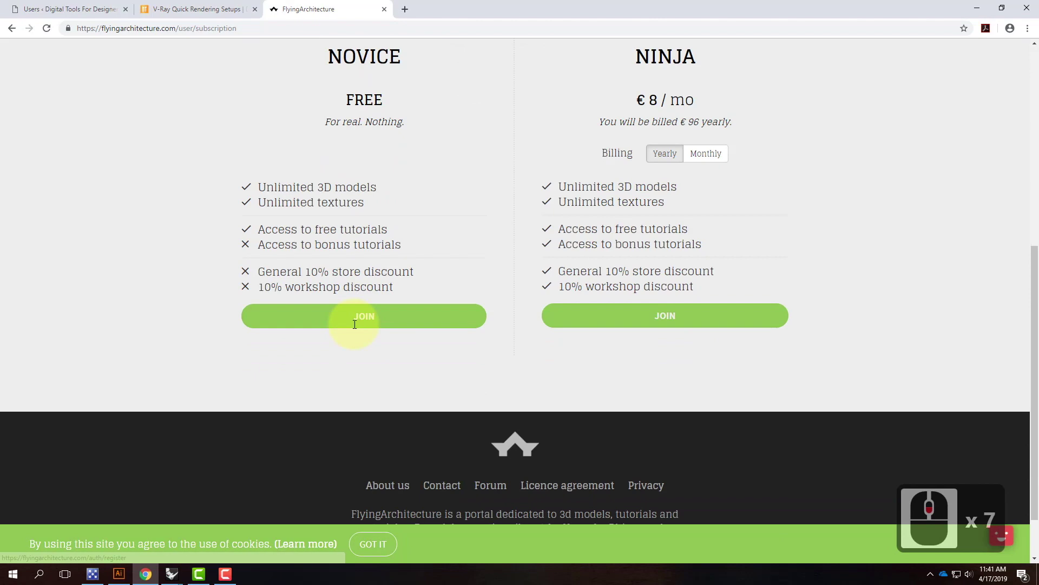
{"action": "scroll", "coordinate": [401, 286], "scroll_direction": "up", "scroll_amount": 11}
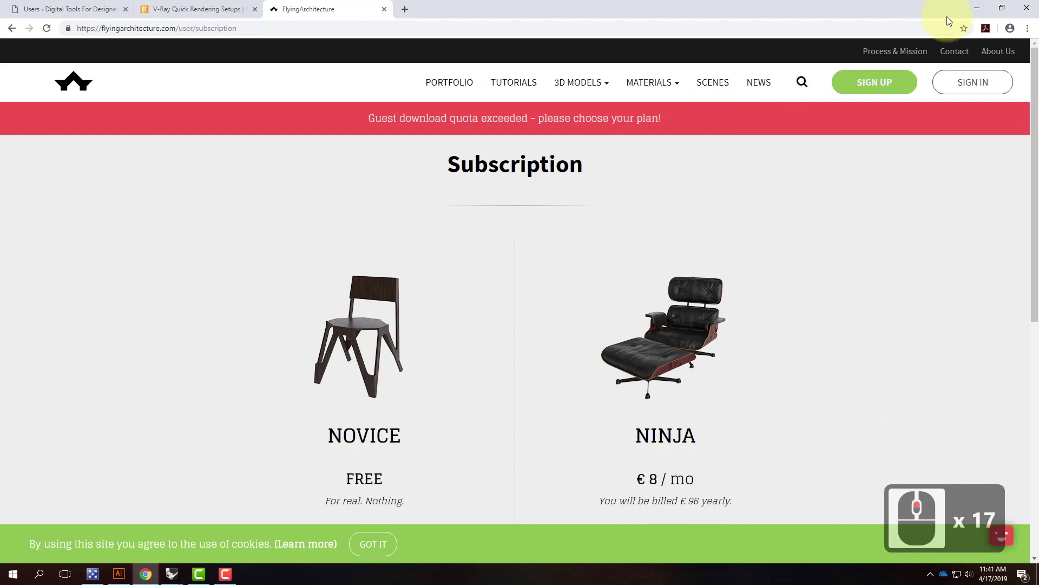
{"action": "left_click", "coordinate": [972, 8]}
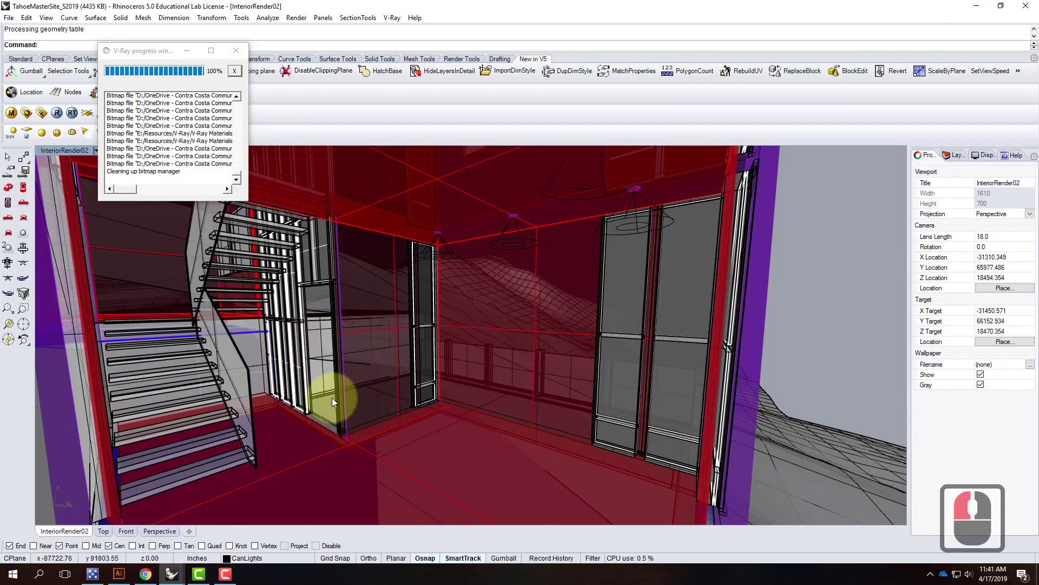
Switch to the RetreatBase_S2019 model and examine its interior room and floor area from inside and outside
{"action": "left_click", "coordinate": [172, 574]}
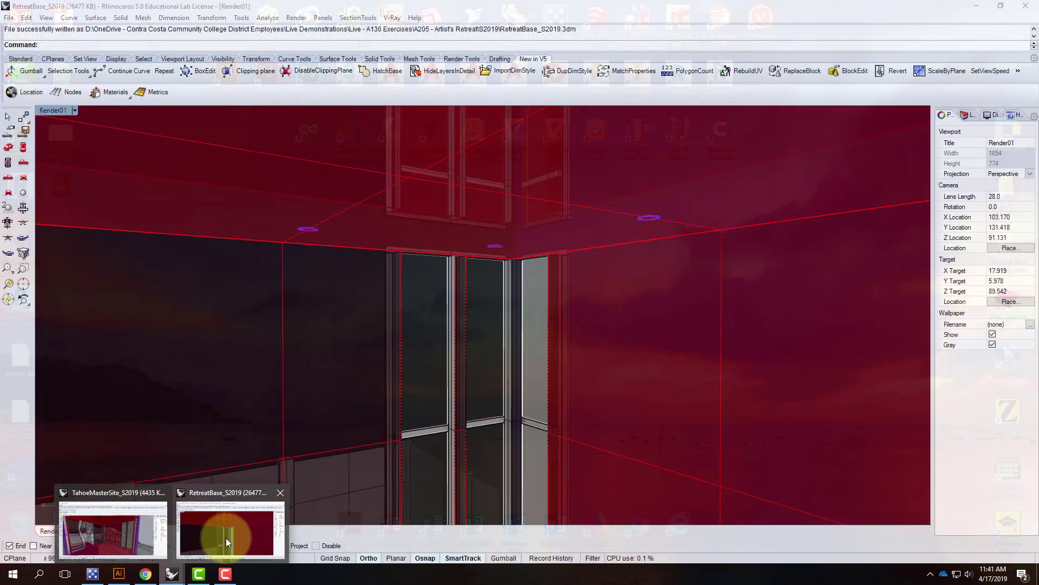
{"action": "left_click", "coordinate": [226, 537]}
{"action": "scroll", "coordinate": [399, 256], "scroll_direction": "up", "scroll_amount": 3}
{"action": "right_click_drag", "start_coordinate": [440, 300], "coordinate": [385, 236]}
{"action": "scroll", "coordinate": [359, 457], "scroll_direction": "down", "scroll_amount": 3}
{"action": "scroll", "coordinate": [359, 437], "scroll_direction": "up", "scroll_amount": 3}
{"action": "scroll", "coordinate": [385, 236], "scroll_direction": "up", "scroll_amount": 4}
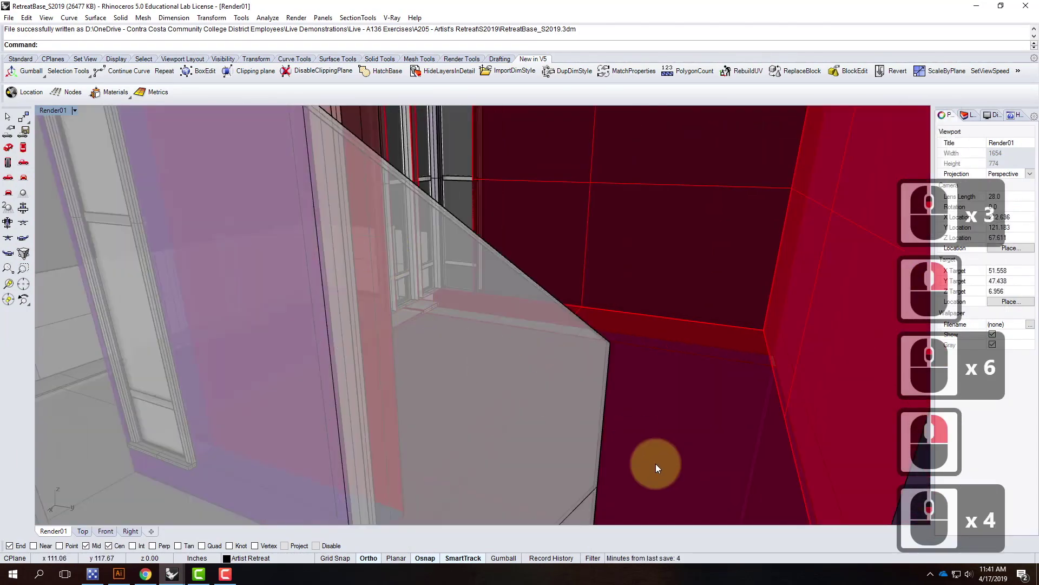
{"action": "scroll", "coordinate": [457, 309], "scroll_direction": "down", "scroll_amount": 3}
{"action": "scroll", "coordinate": [510, 325], "scroll_direction": "down", "scroll_amount": 10}
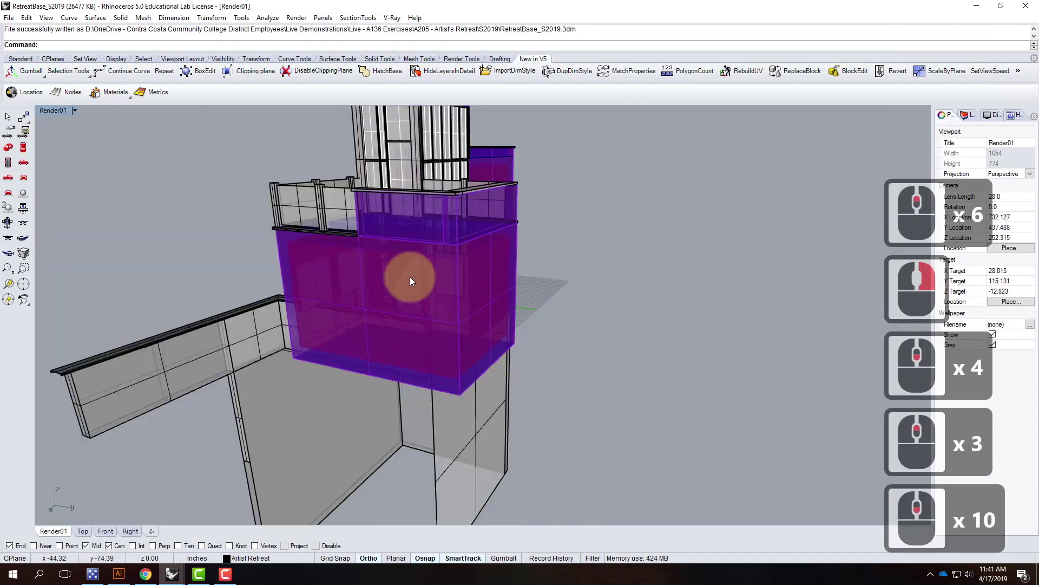
{"action": "scroll", "coordinate": [480, 304], "scroll_direction": "up", "scroll_amount": 2}
{"action": "right_click_drag", "start_coordinate": [480, 304], "coordinate": [430, 290]}
{"action": "scroll", "coordinate": [451, 271], "scroll_direction": "up", "scroll_amount": 9}
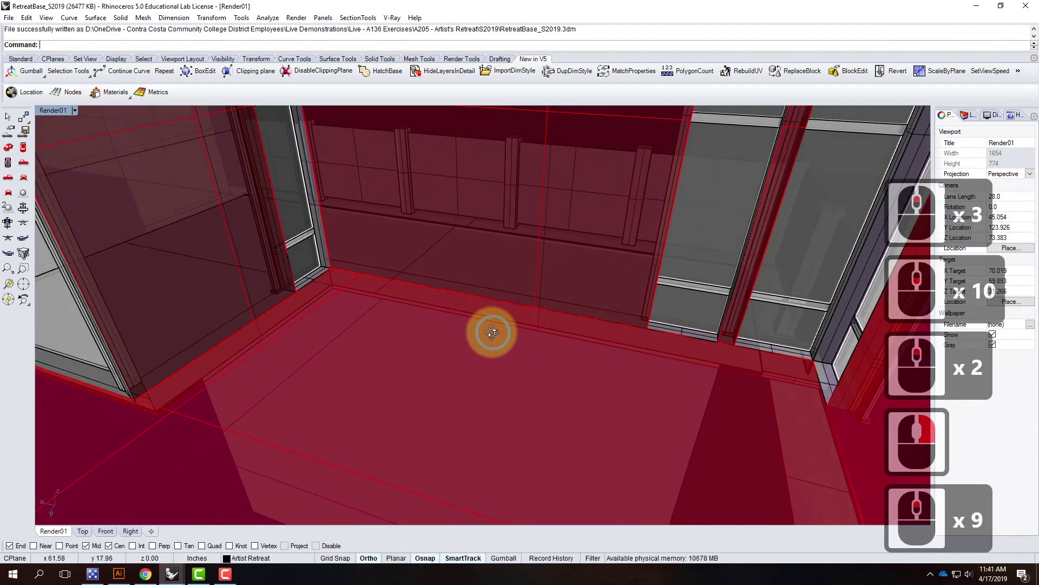
{"action": "right_click_drag", "start_coordinate": [487, 332], "coordinate": [353, 300]}
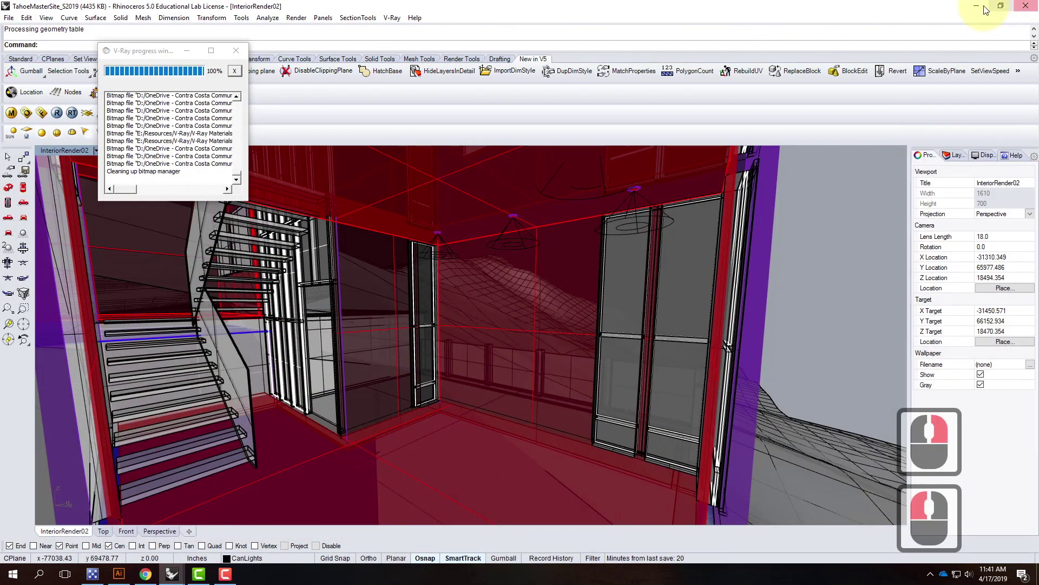
Start another Rhinoceros 5 session from the desktop and browse for a model in the Furniture folder of Rhino Blocks
{"action": "left_click", "coordinate": [980, 6]}
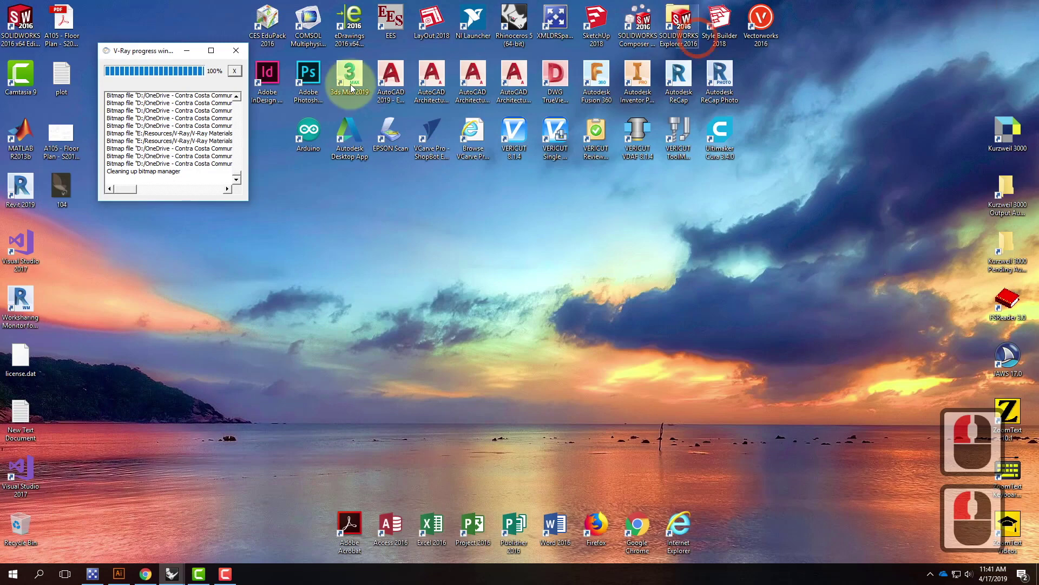
{"action": "double_click", "coordinate": [517, 22]}
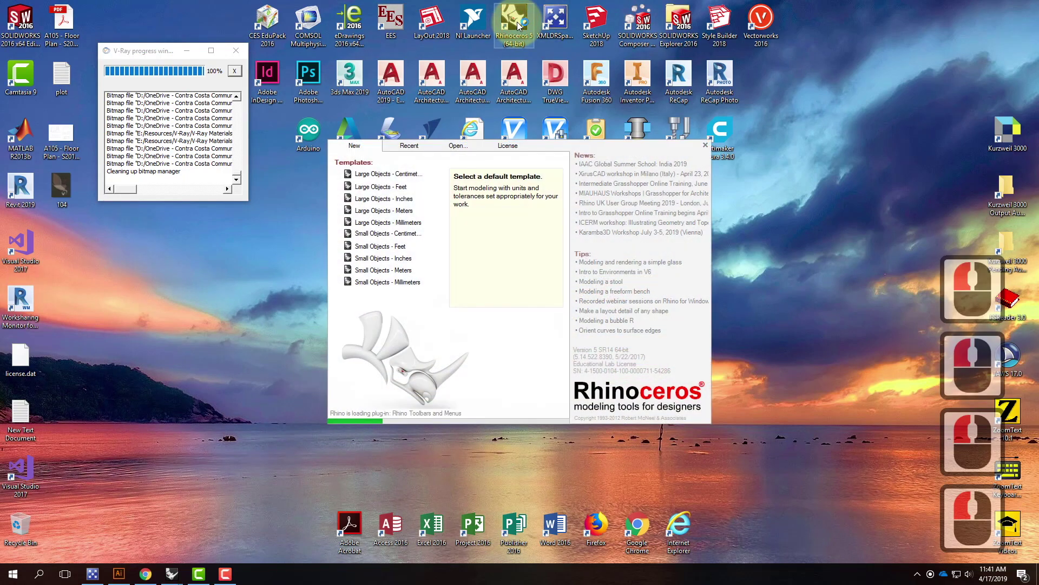
{"action": "left_click", "coordinate": [458, 147]}
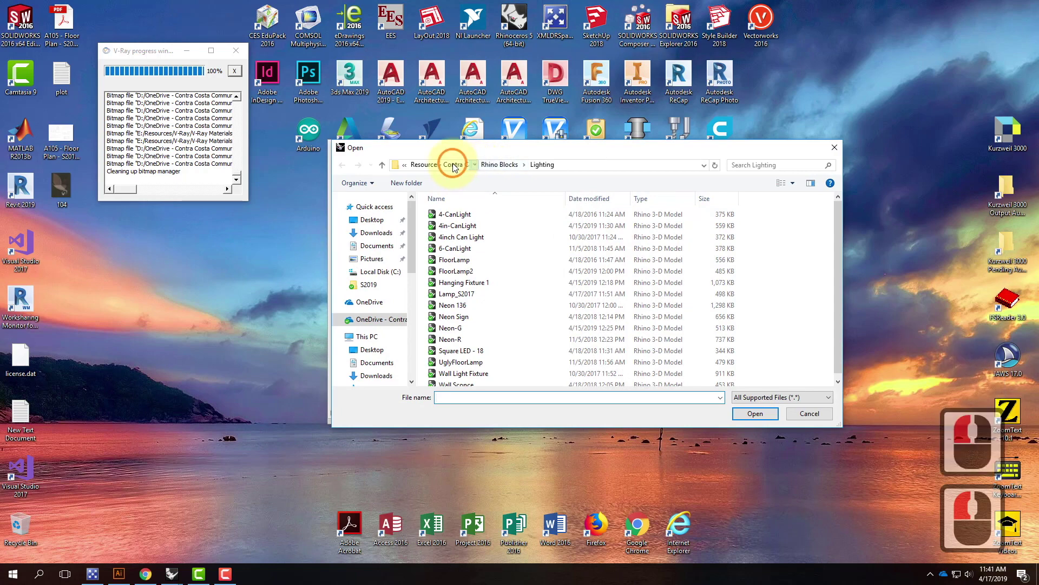
{"action": "left_click", "coordinate": [461, 164]}
{"action": "double_click", "coordinate": [469, 217]}
{"action": "double_click", "coordinate": [458, 224]}
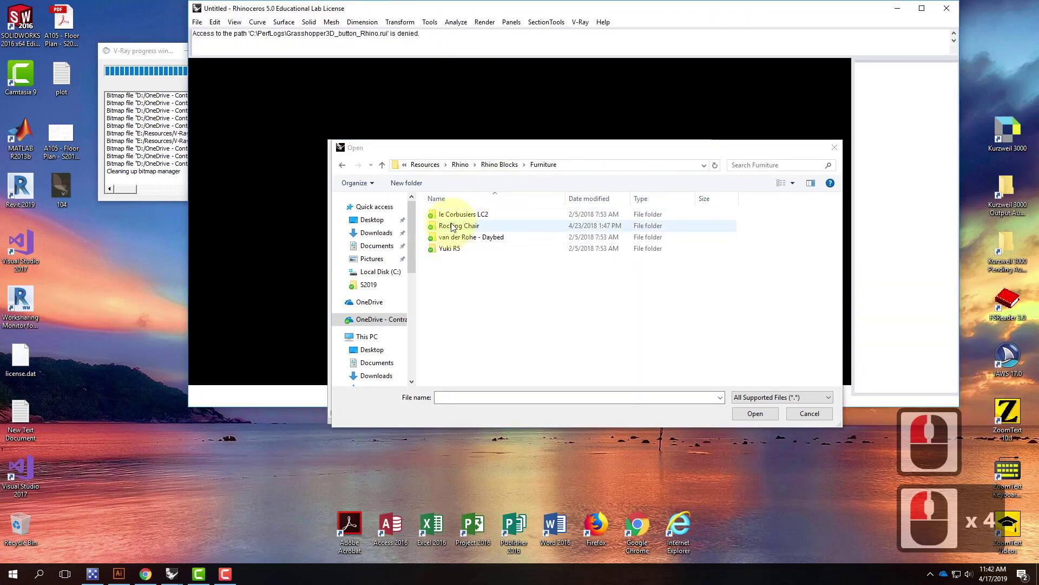
Open the Yuki_R5 chair model from the Yuki R5 folder and maximize its Rhino window
{"action": "left_click", "coordinate": [448, 250]}
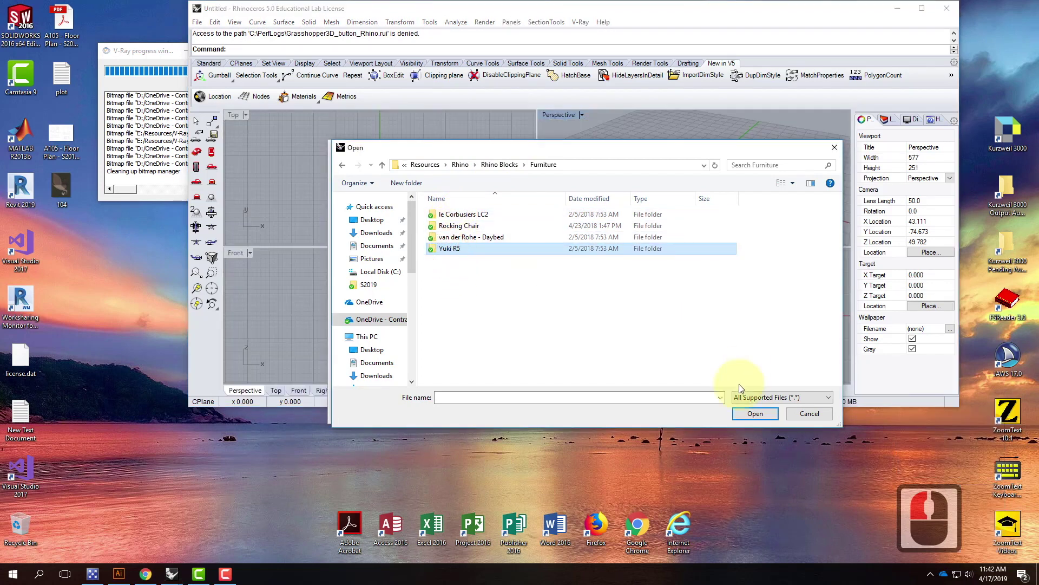
{"action": "left_click", "coordinate": [745, 411]}
{"action": "left_click", "coordinate": [465, 225]}
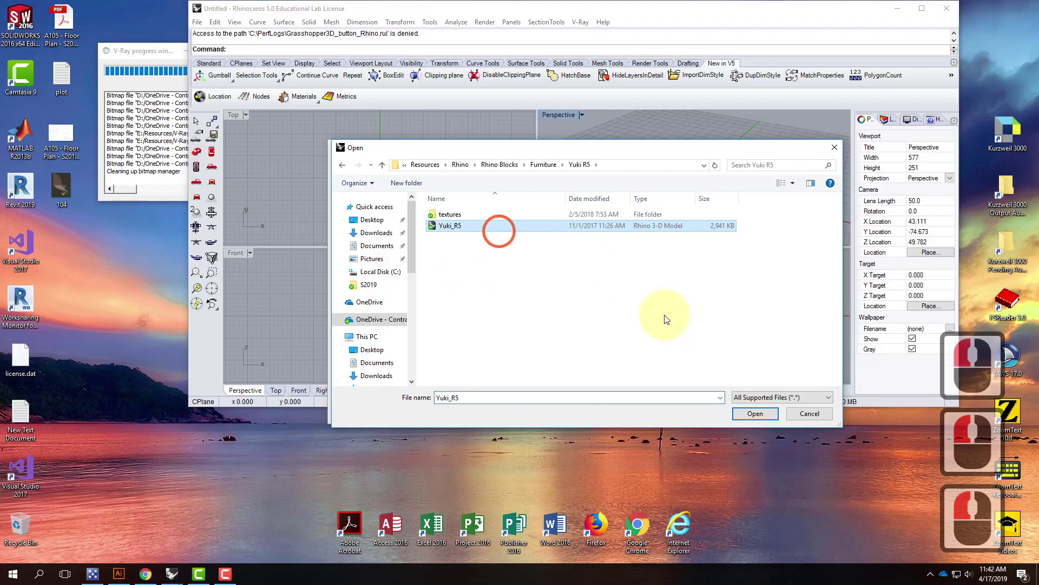
{"action": "left_click", "coordinate": [754, 417]}
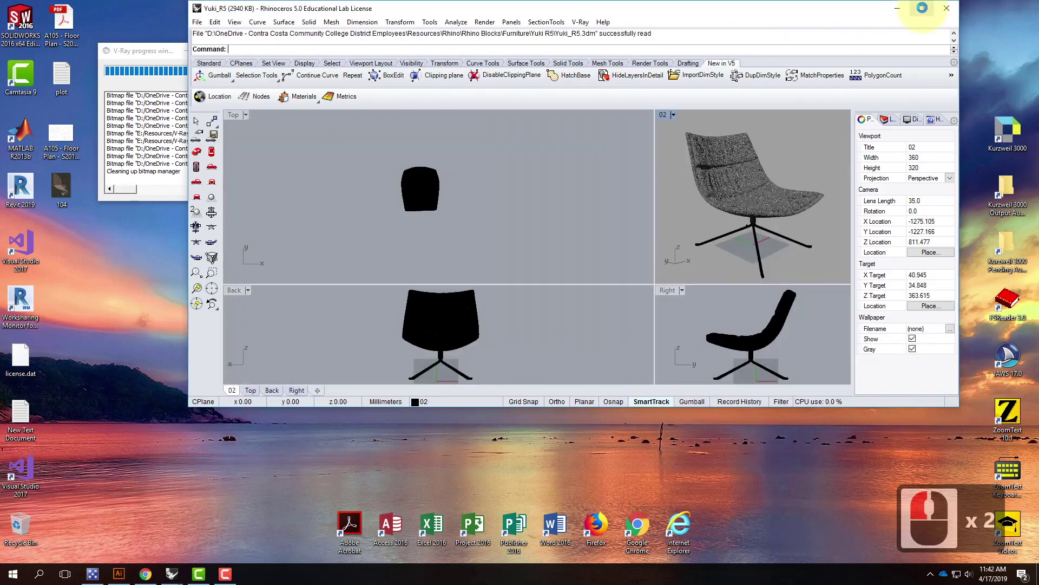
{"action": "left_click", "coordinate": [923, 8]}
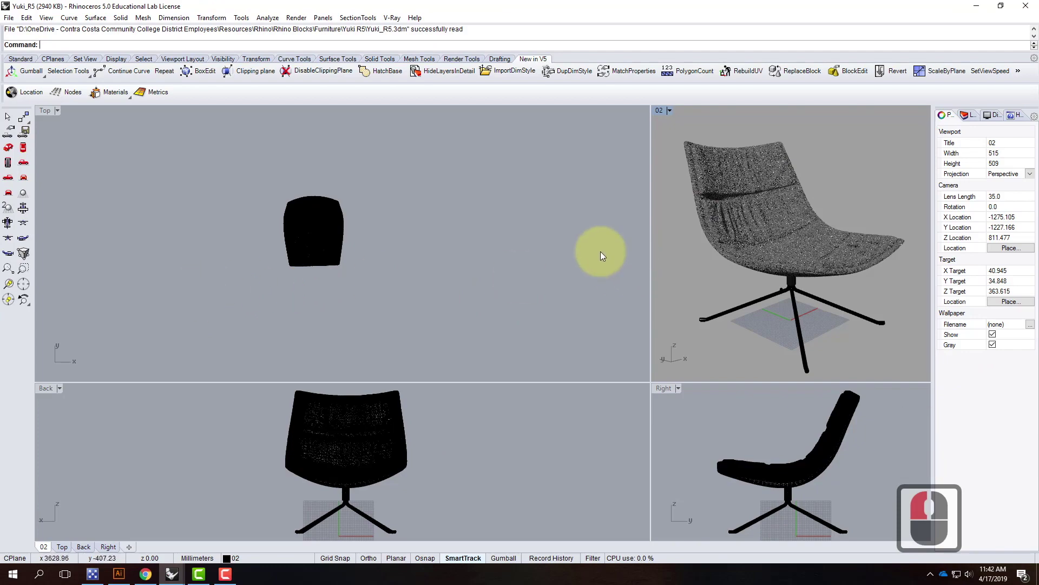
Maximize the perspective viewport named 02 and examine the whole Yuki chair
{"action": "scroll", "coordinate": [398, 246], "scroll_direction": "down", "scroll_amount": 2}
{"action": "scroll", "coordinate": [813, 214], "scroll_direction": "up", "scroll_amount": 4}
{"action": "scroll", "coordinate": [694, 155], "scroll_direction": "up", "scroll_amount": 2}
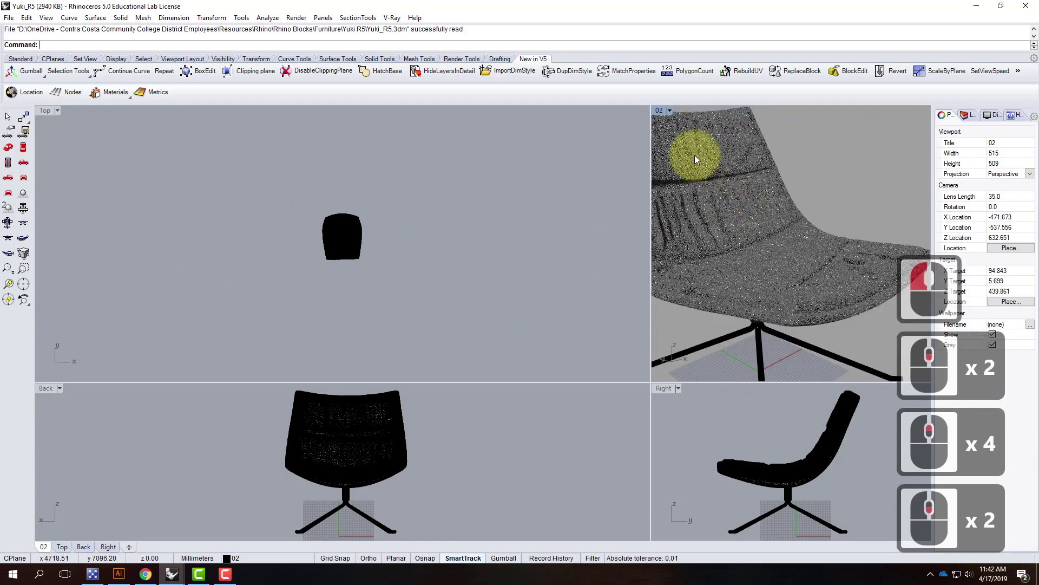
{"action": "double_click", "coordinate": [657, 109]}
{"action": "scroll", "coordinate": [284, 281], "scroll_direction": "down", "scroll_amount": 3}
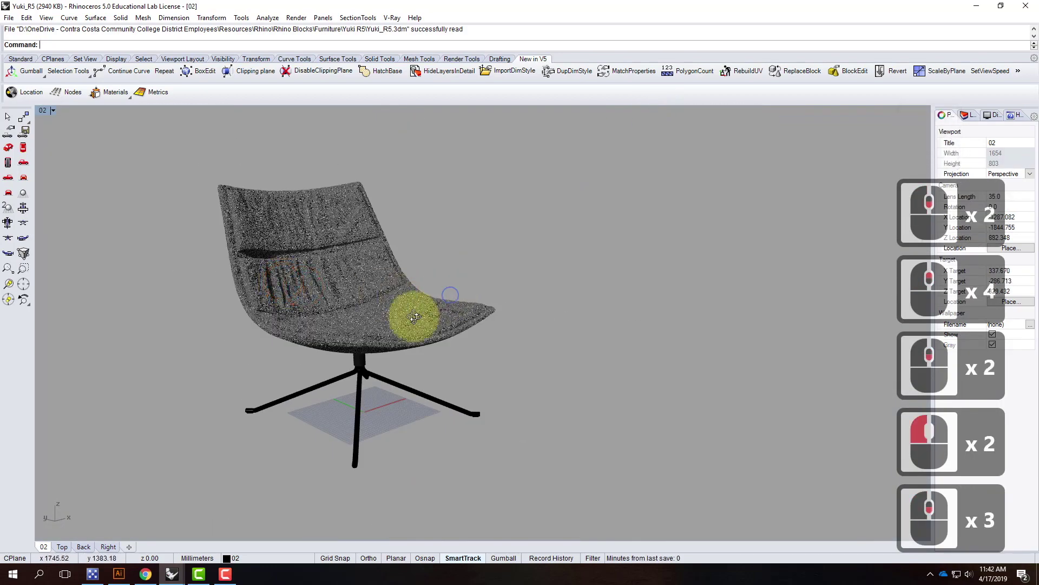
{"action": "right_click_drag", "start_coordinate": [305, 335], "coordinate": [457, 297]}
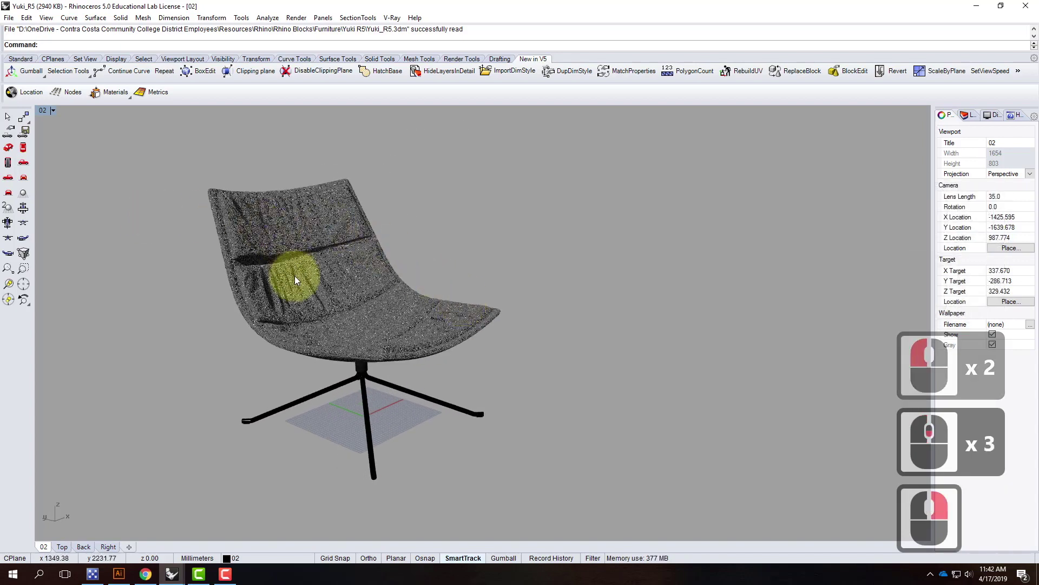
Examine the Yuki chair's layers and preview its V-Ray materials: chrome, leather and steel_matte
{"action": "left_click", "coordinate": [965, 114]}
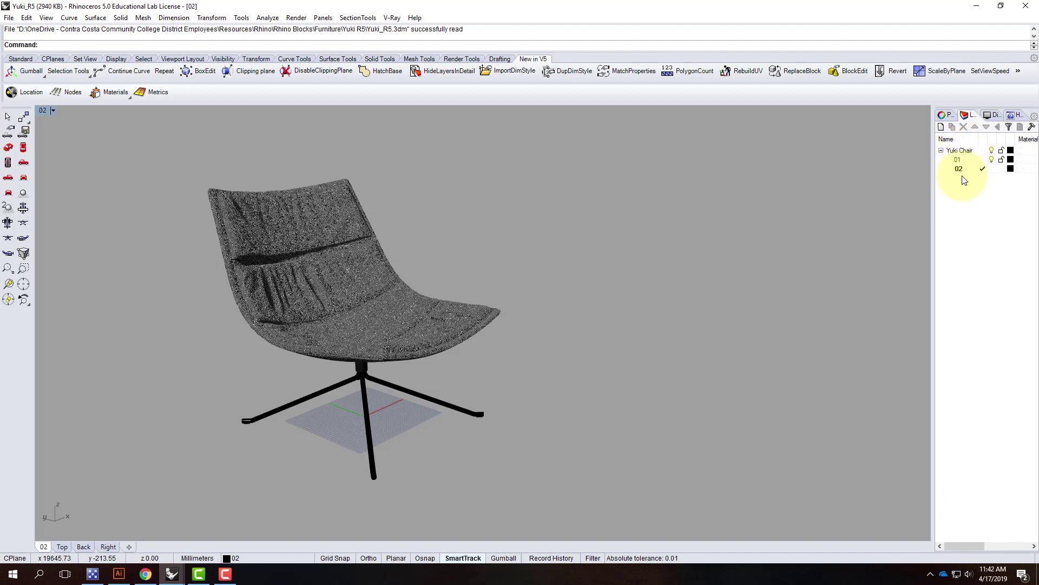
{"action": "left_click", "coordinate": [392, 18]}
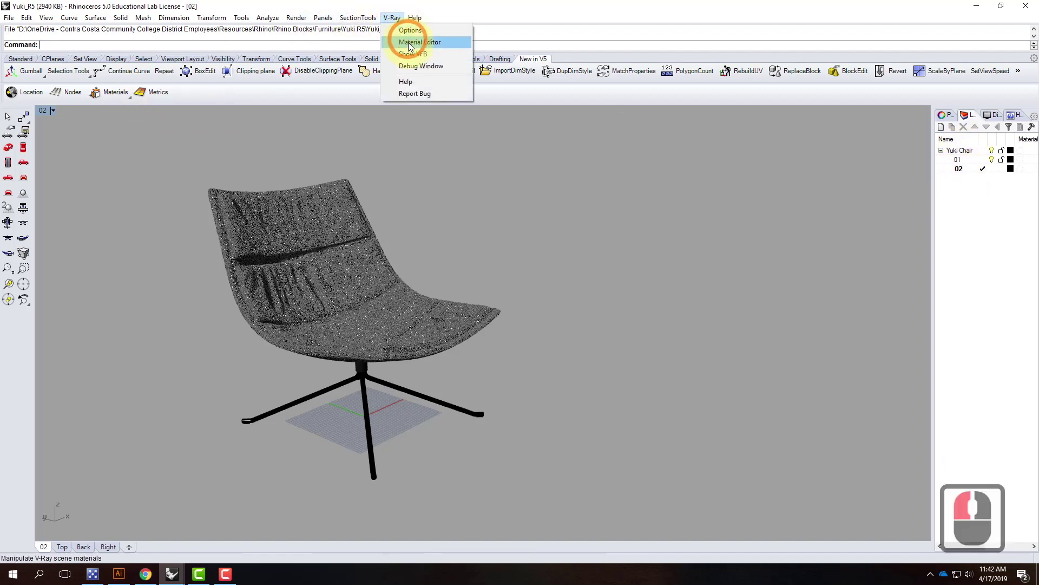
{"action": "left_click", "coordinate": [410, 44]}
{"action": "left_click", "coordinate": [46, 166]}
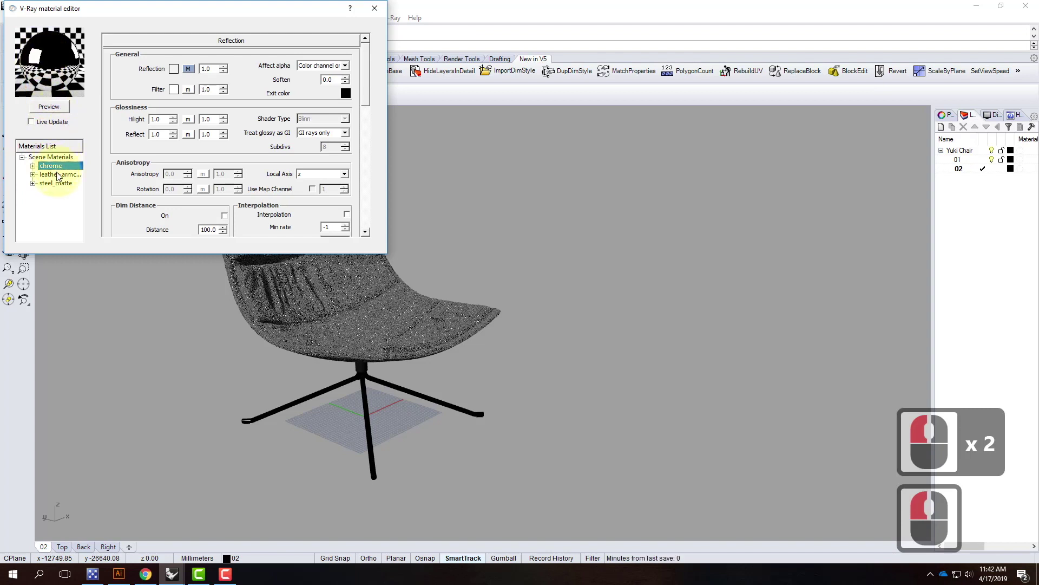
{"action": "left_click", "coordinate": [54, 174]}
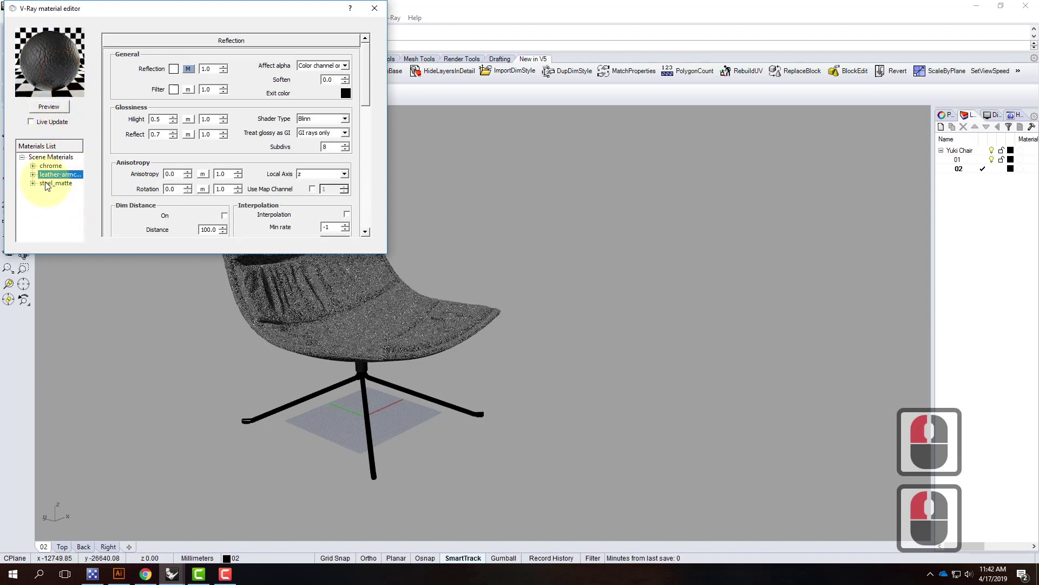
{"action": "left_click", "coordinate": [47, 184]}
{"action": "left_click", "coordinate": [53, 107]}
{"action": "left_click", "coordinate": [63, 175]}
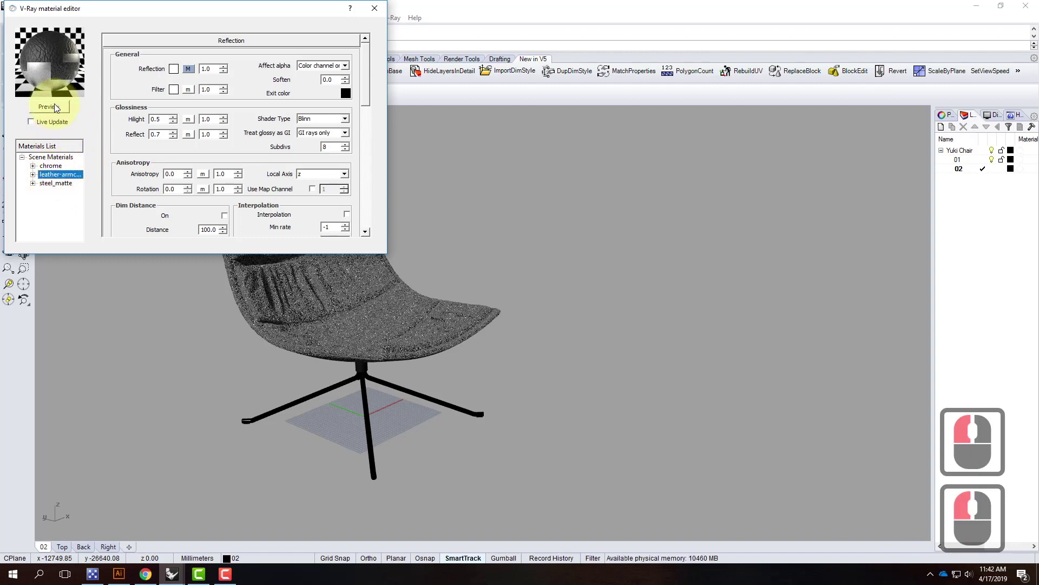
{"action": "left_click", "coordinate": [55, 106]}
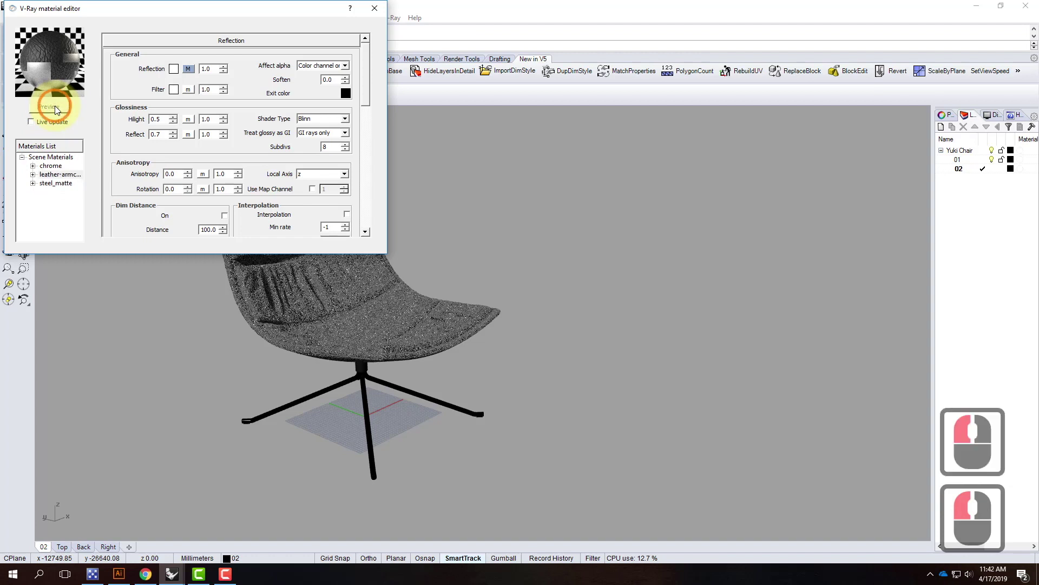
{"action": "left_click", "coordinate": [54, 167]}
{"action": "left_click", "coordinate": [54, 107]}
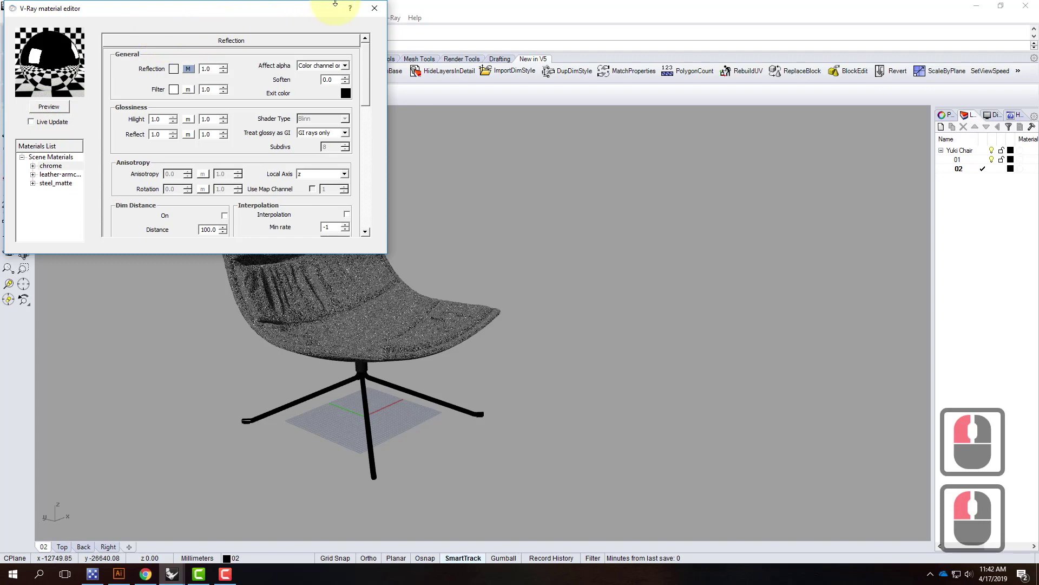
{"action": "left_click", "coordinate": [374, 9]}
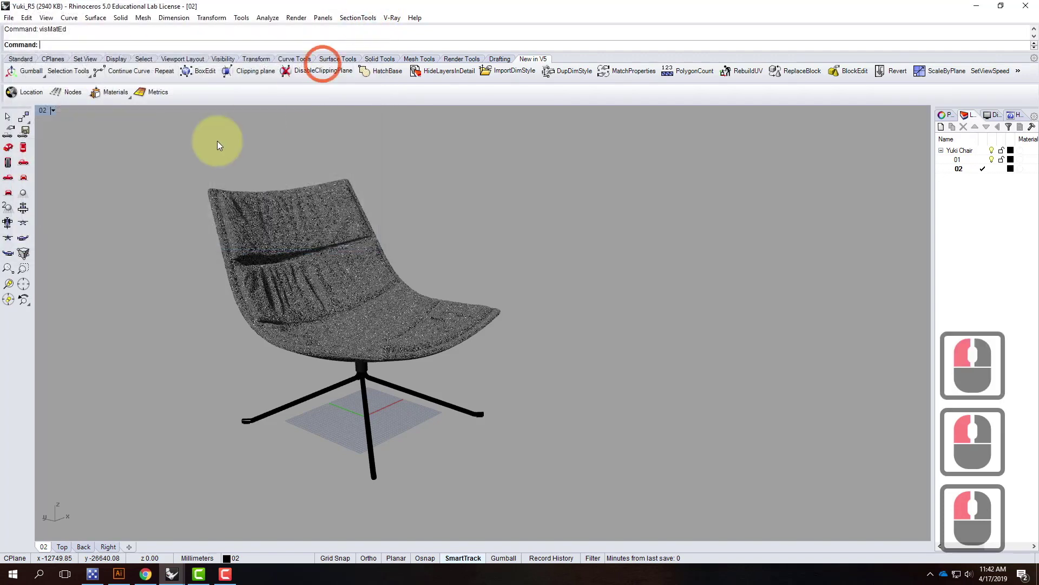
Save the Yuki_R5 chair file and switch to the RetreatBase_S2019 model
{"action": "left_click", "coordinate": [10, 19]}
{"action": "left_click", "coordinate": [39, 69]}
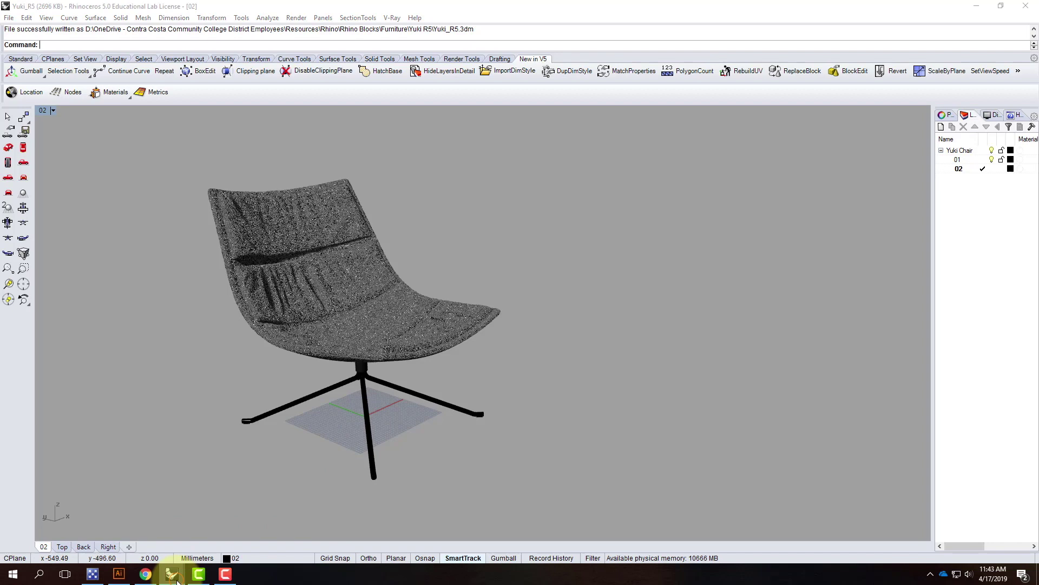
{"action": "mouse_move", "coordinate": [173, 574]}
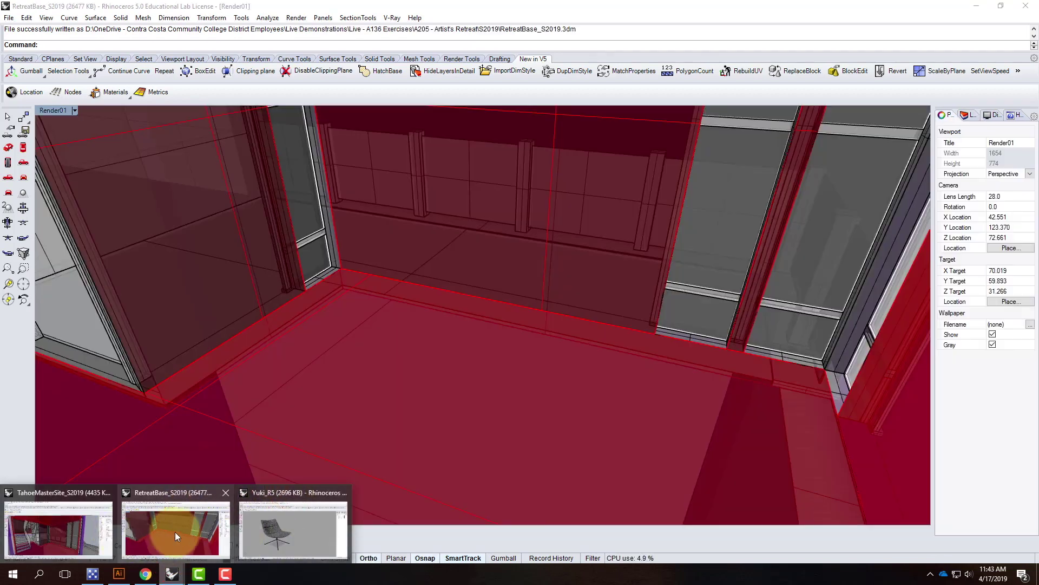
{"action": "left_click", "coordinate": [174, 531]}
{"action": "left_click", "coordinate": [341, 352]}
Start inserting a block instance and choose the Yuki_R5 file from the Yuki R5 folder under Rhino Blocks, Furniture
{"action": "left_click", "coordinate": [9, 19]}
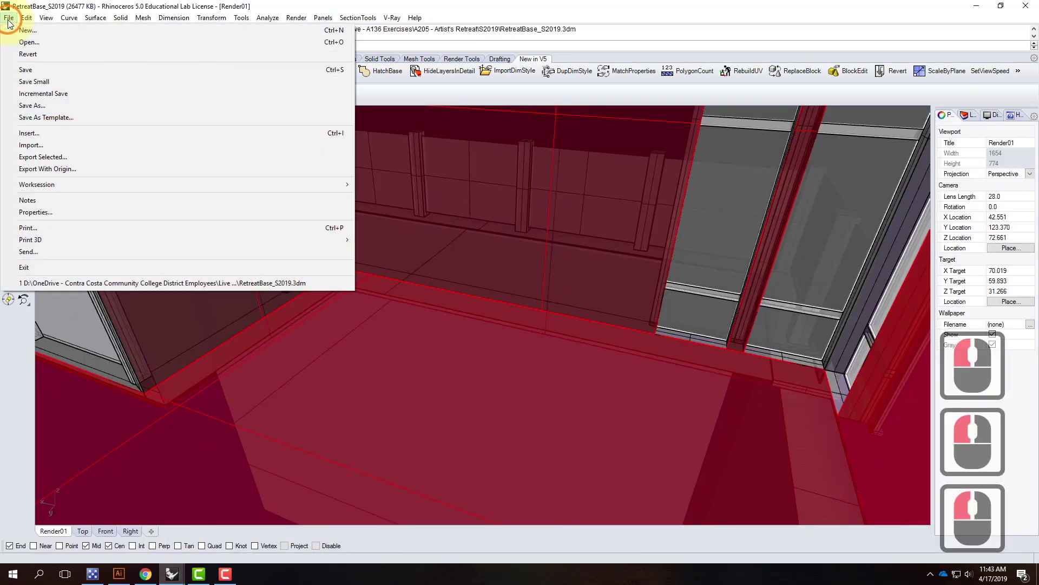
{"action": "mouse_move", "coordinate": [26, 18]}
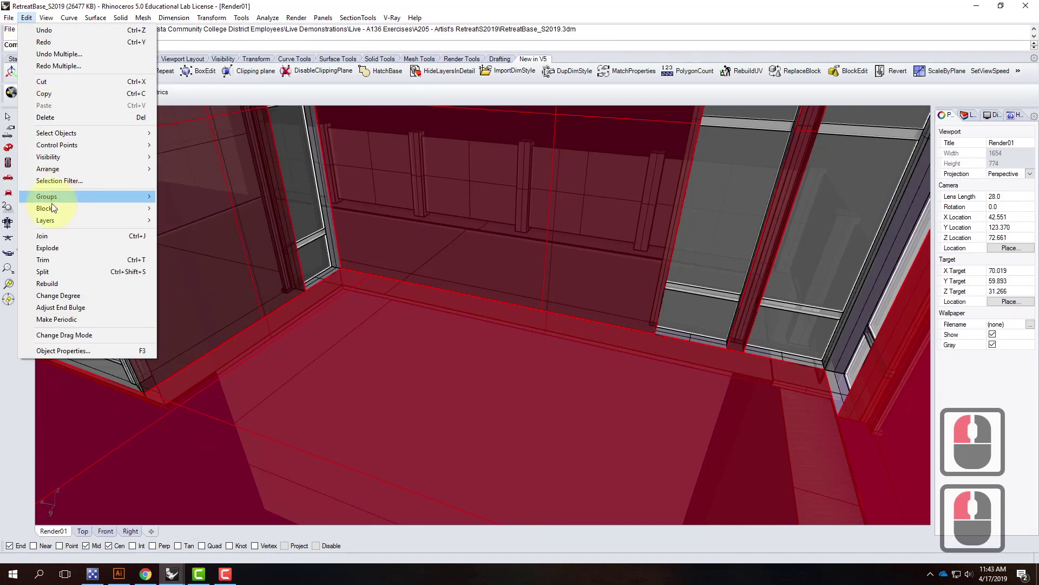
{"action": "mouse_move", "coordinate": [50, 207]}
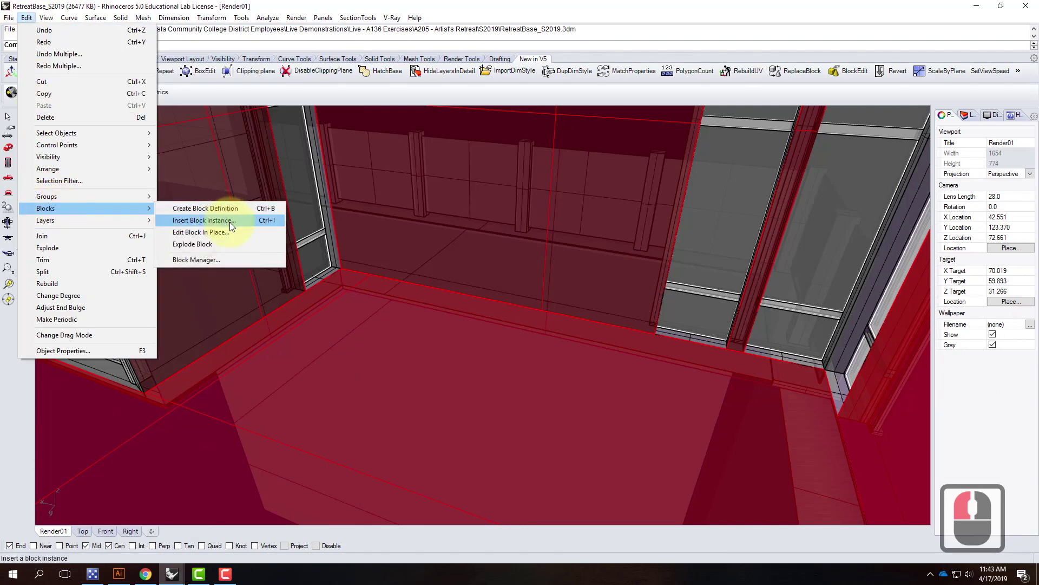
{"action": "left_click", "coordinate": [229, 220]}
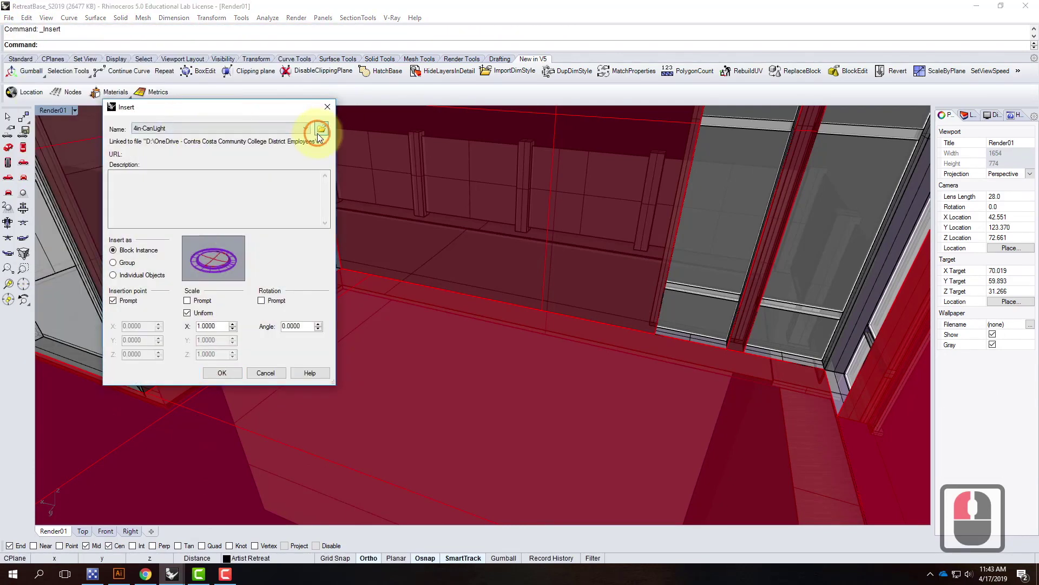
{"action": "left_click", "coordinate": [321, 130]}
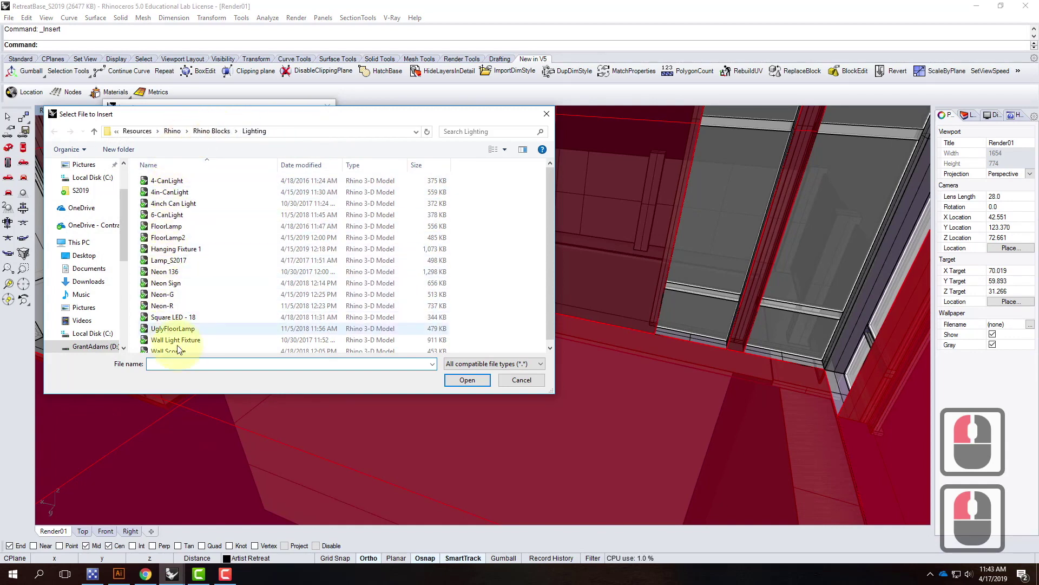
{"action": "left_click", "coordinate": [201, 131]}
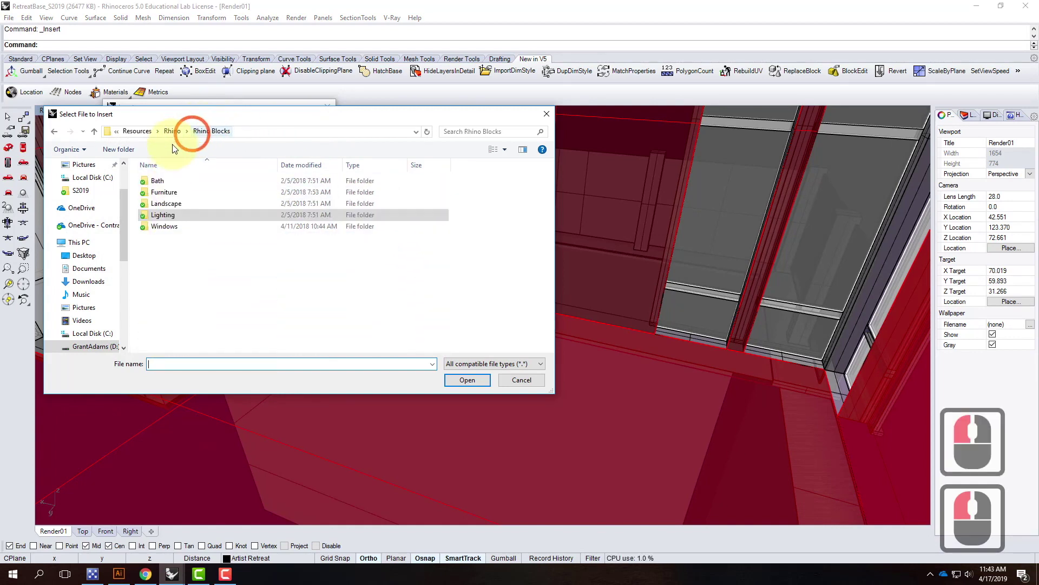
{"action": "double_click", "coordinate": [164, 192]}
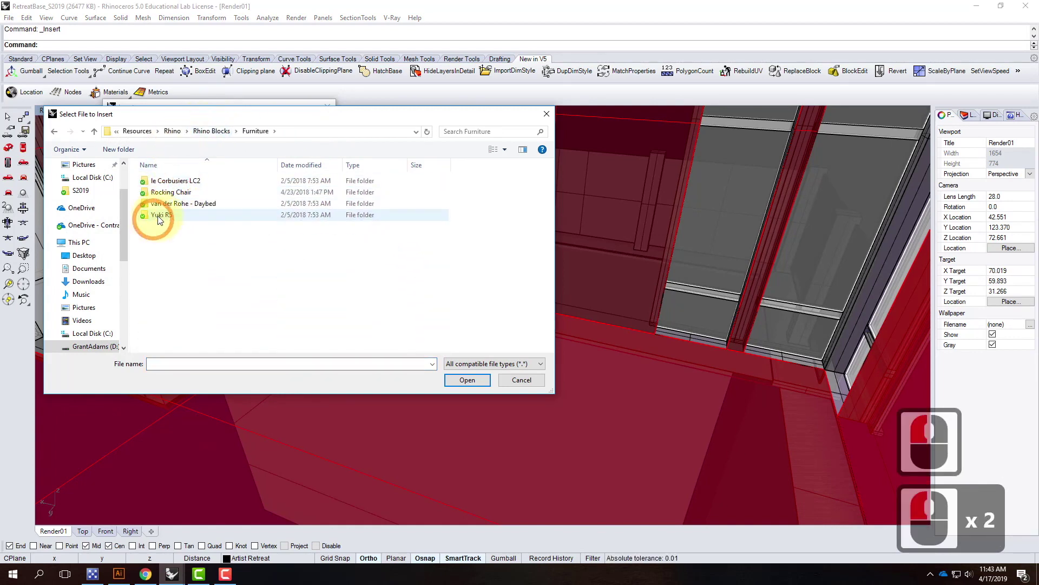
{"action": "double_click", "coordinate": [157, 215]}
{"action": "left_click", "coordinate": [165, 192]}
{"action": "left_click", "coordinate": [475, 380]}
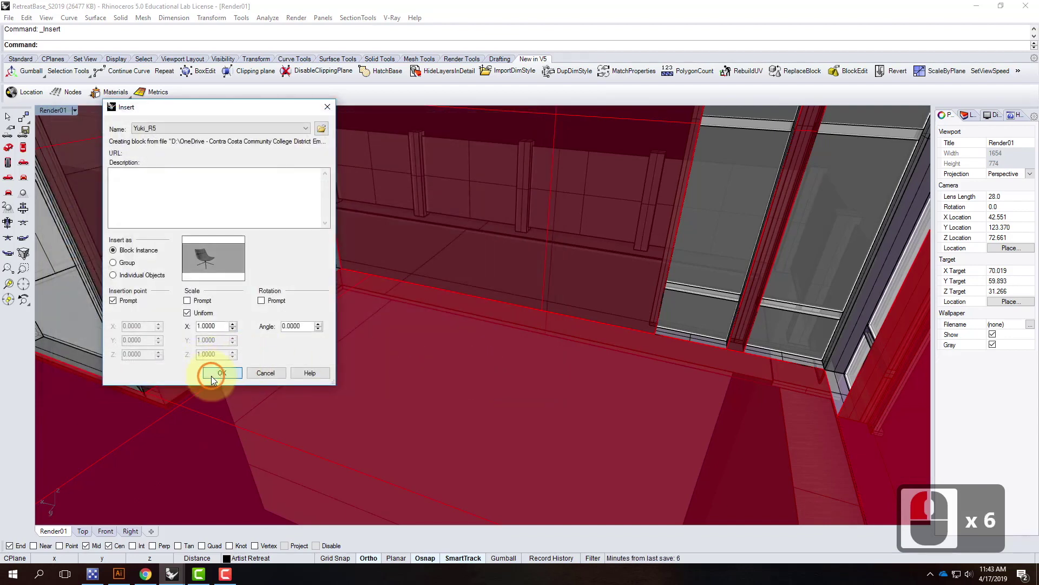
Insert Yuki_R5 as a linked block with the Reference layer style, placing it at the room's far floor corner
{"action": "left_click", "coordinate": [211, 376]}
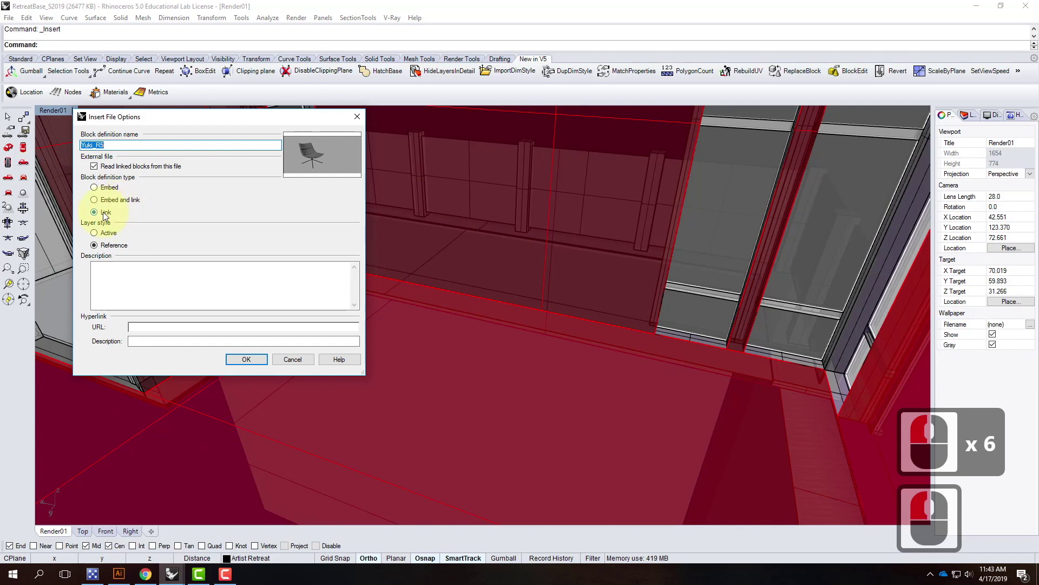
{"action": "left_click", "coordinate": [248, 360]}
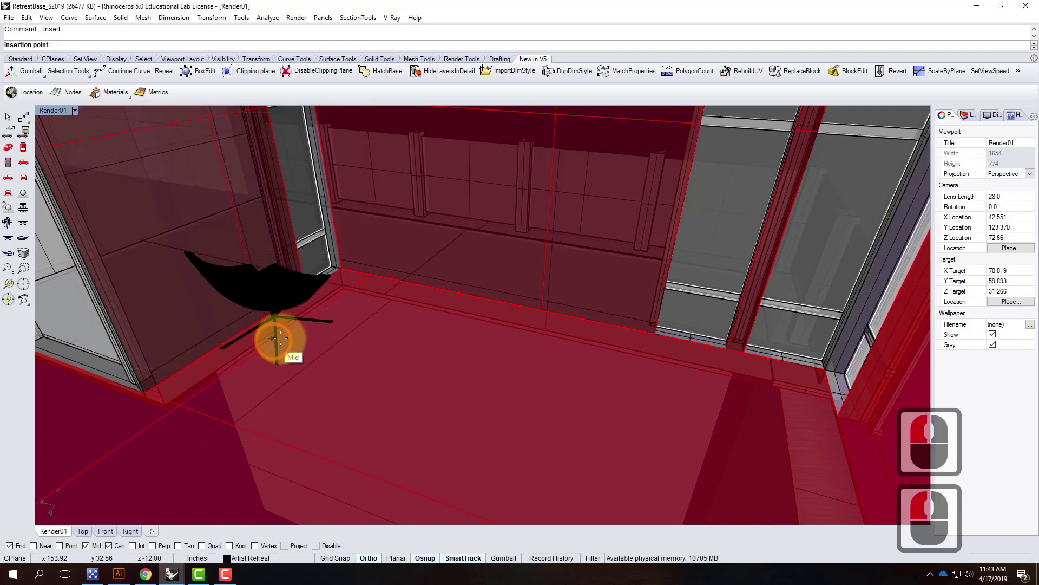
{"action": "left_click", "coordinate": [340, 266]}
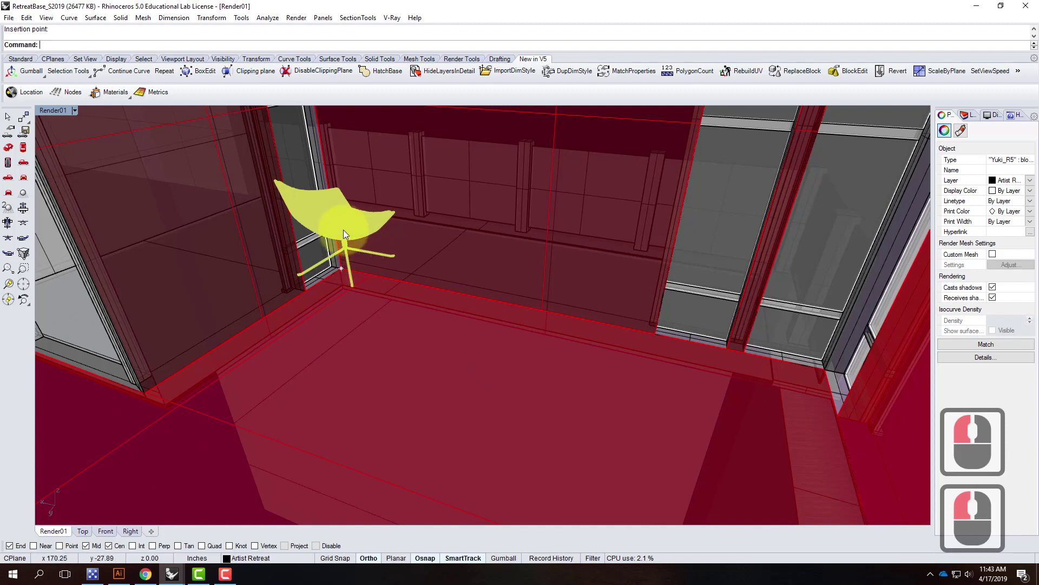
Show all four viewports and move the chair in plan along +Y and about 28 inches along -X into the room
{"action": "double_click", "coordinate": [44, 108]}
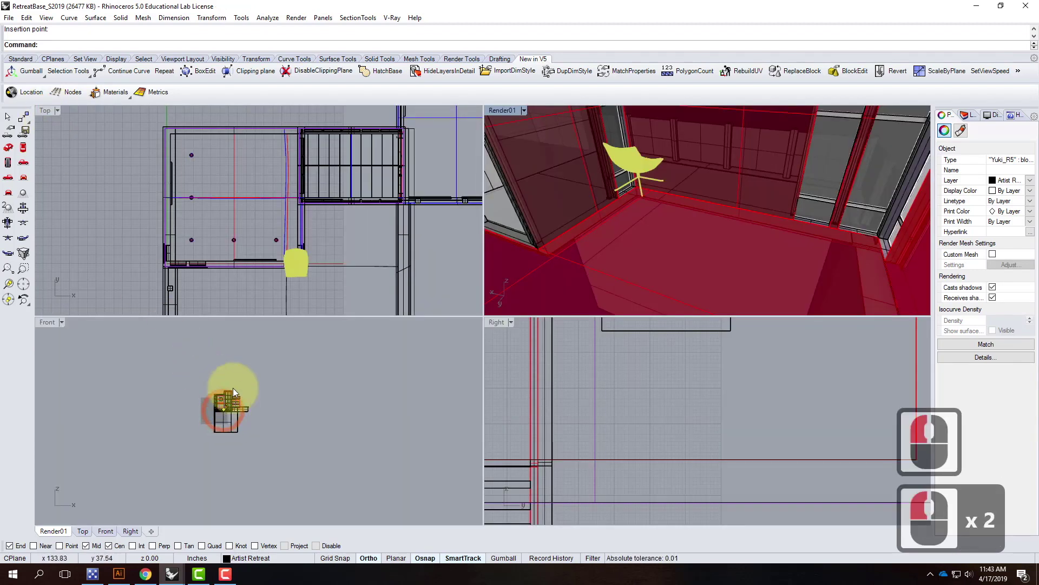
{"action": "scroll", "coordinate": [301, 245], "scroll_direction": "up", "scroll_amount": 7}
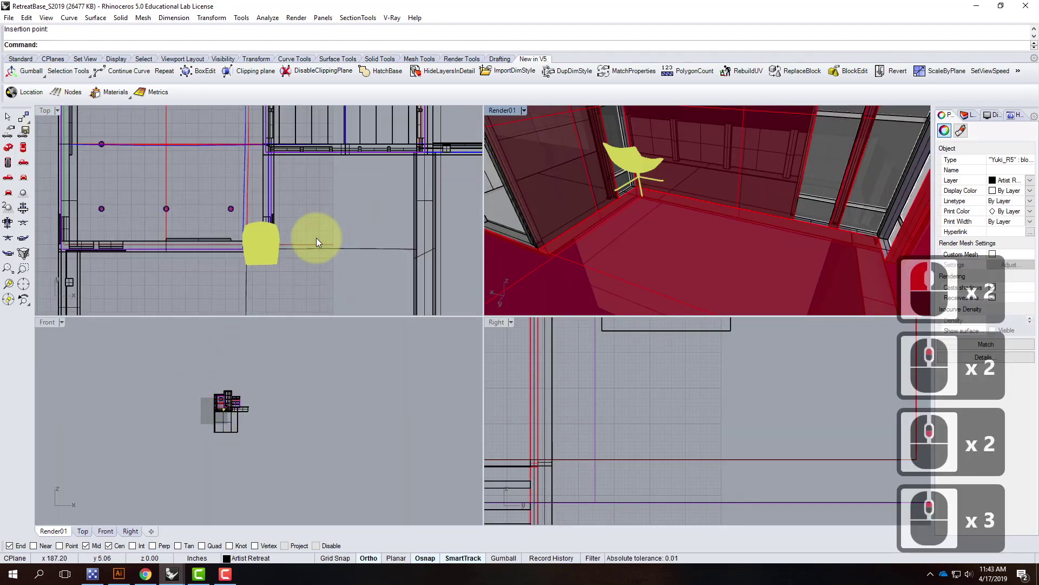
{"action": "type", "text": "move"}
{"action": "key", "text": "Return"}
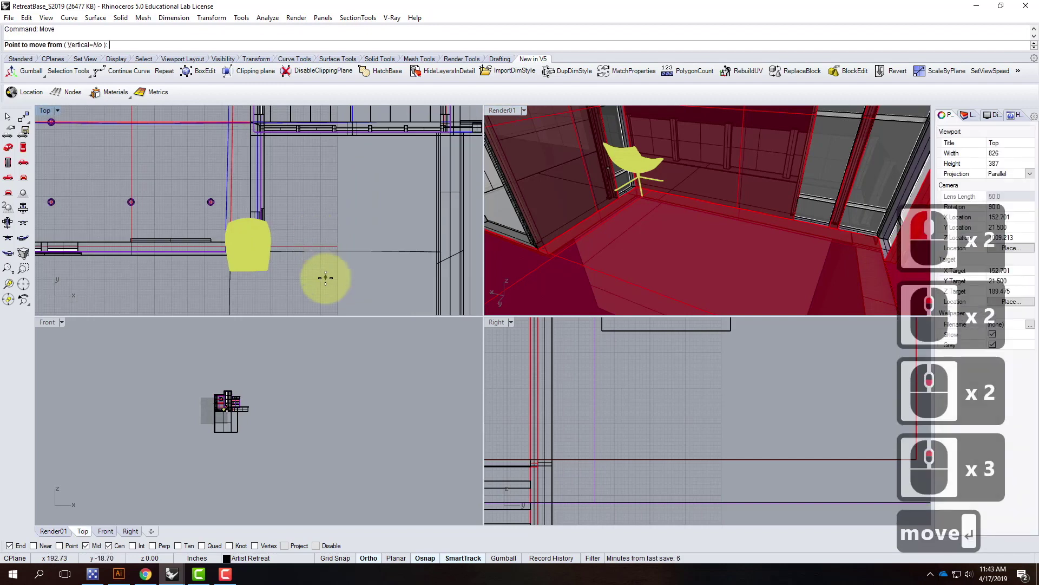
{"action": "left_click", "coordinate": [325, 277]}
{"action": "left_click", "coordinate": [357, 204]}
{"action": "left_click", "coordinate": [372, 201]}
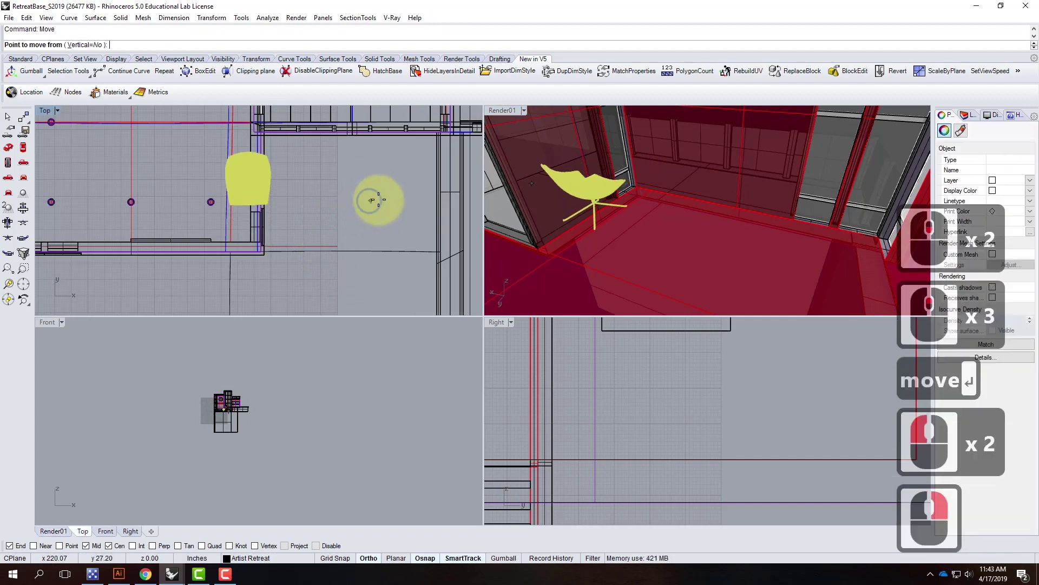
{"action": "left_click", "coordinate": [327, 192]}
{"action": "left_click", "coordinate": [261, 178]}
Rotate the chair about its centre in the Top view with Ortho off, so that it stands diagonally in the room
{"action": "type", "text": "rotate"}
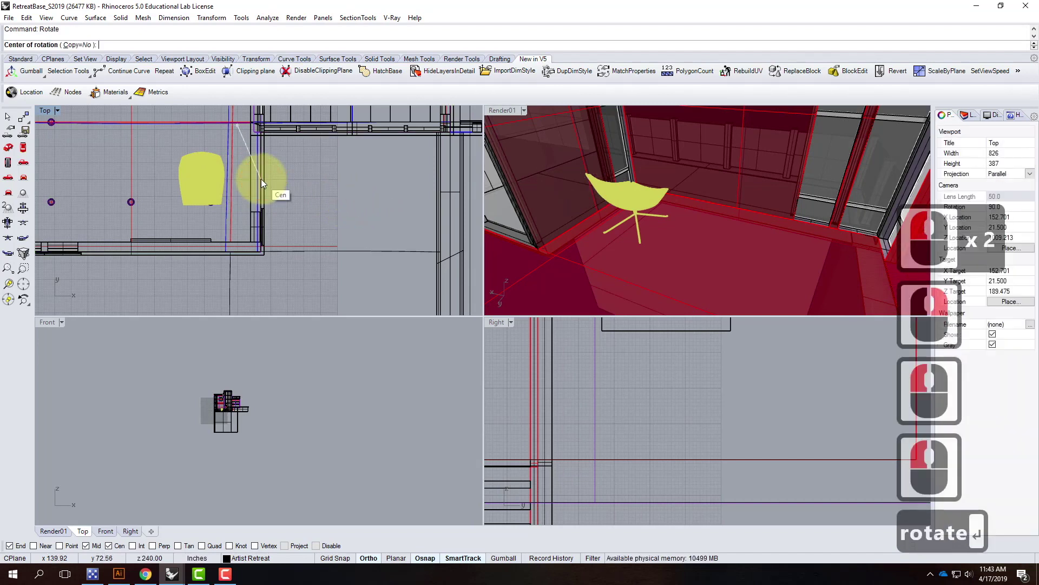
{"action": "key", "text": "Return"}
{"action": "left_click", "coordinate": [203, 175]}
{"action": "left_click", "coordinate": [167, 174]}
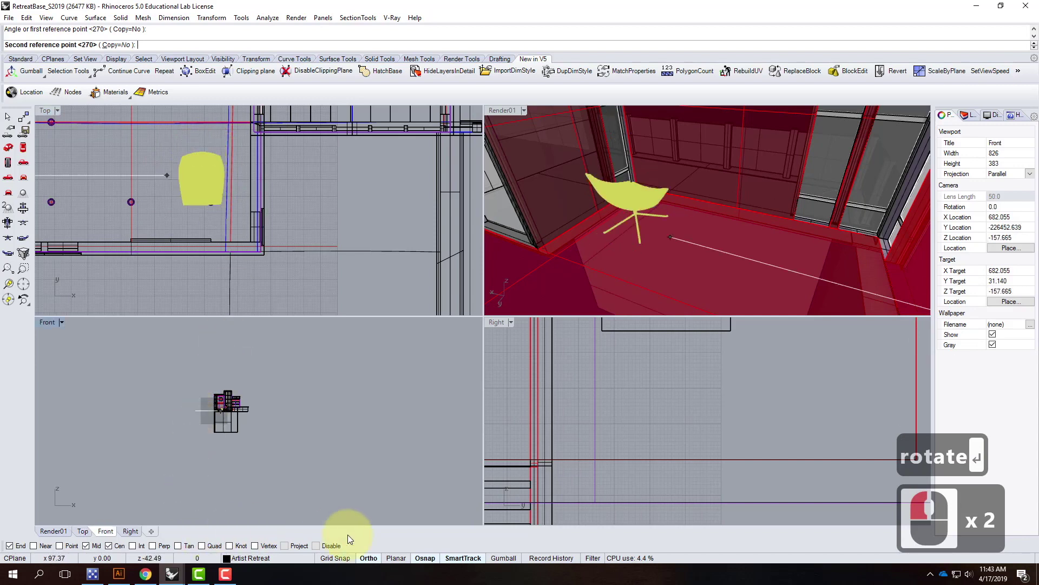
{"action": "left_click", "coordinate": [368, 557]}
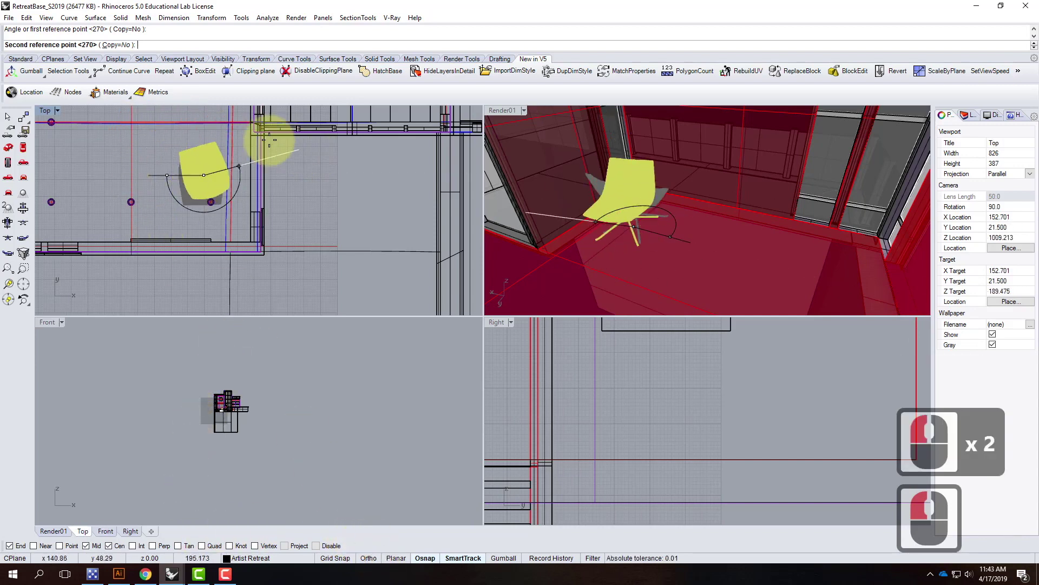
{"action": "left_click", "coordinate": [225, 135]}
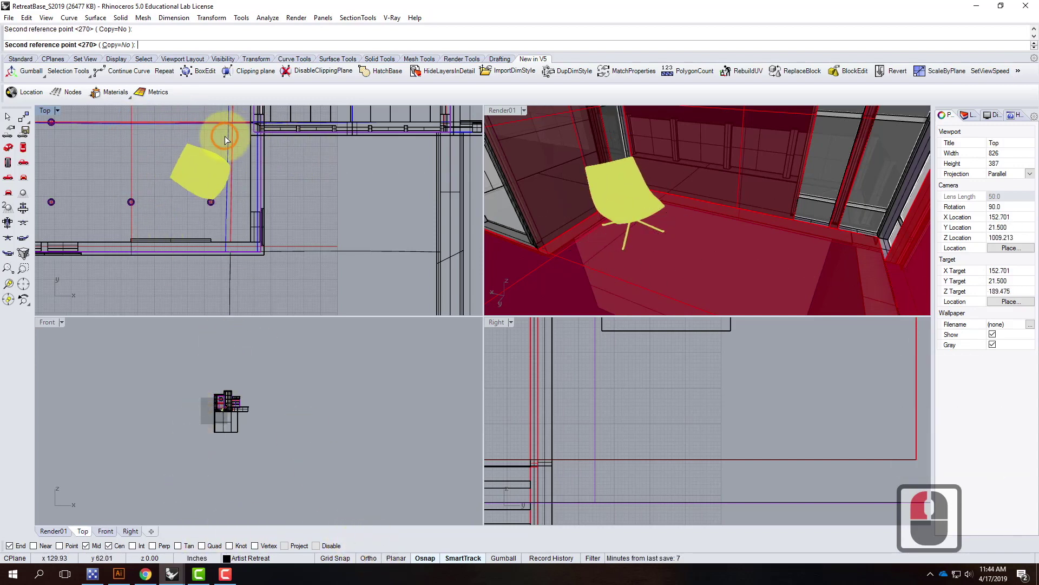
Move the angled chair slightly further along +Y in the plan, away from the corner
{"action": "left_click", "coordinate": [198, 171]}
{"action": "type", "text": "move"}
{"action": "key", "text": "Return"}
{"action": "left_click", "coordinate": [309, 184]}
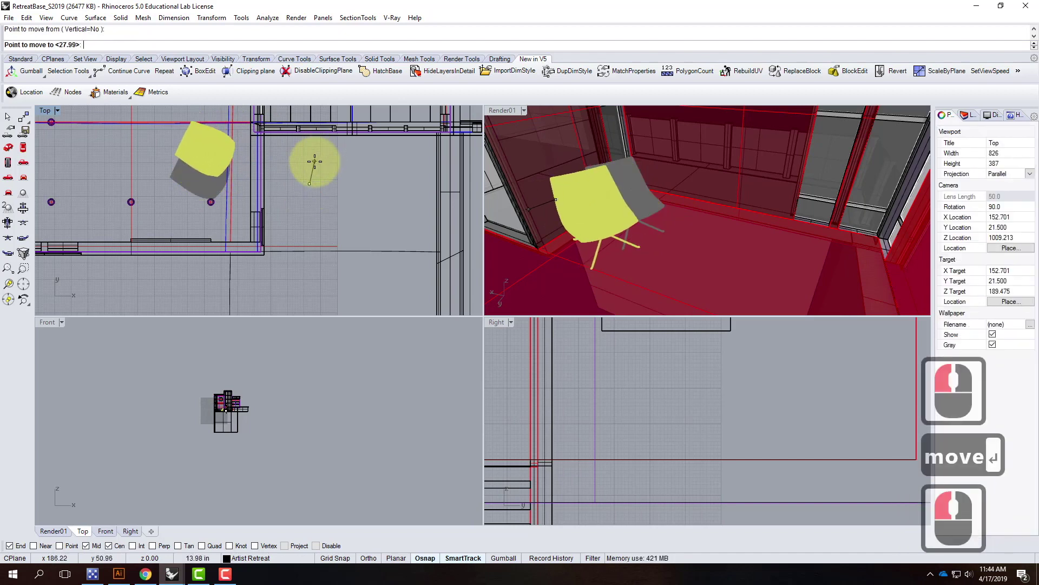
{"action": "left_click", "coordinate": [316, 167]}
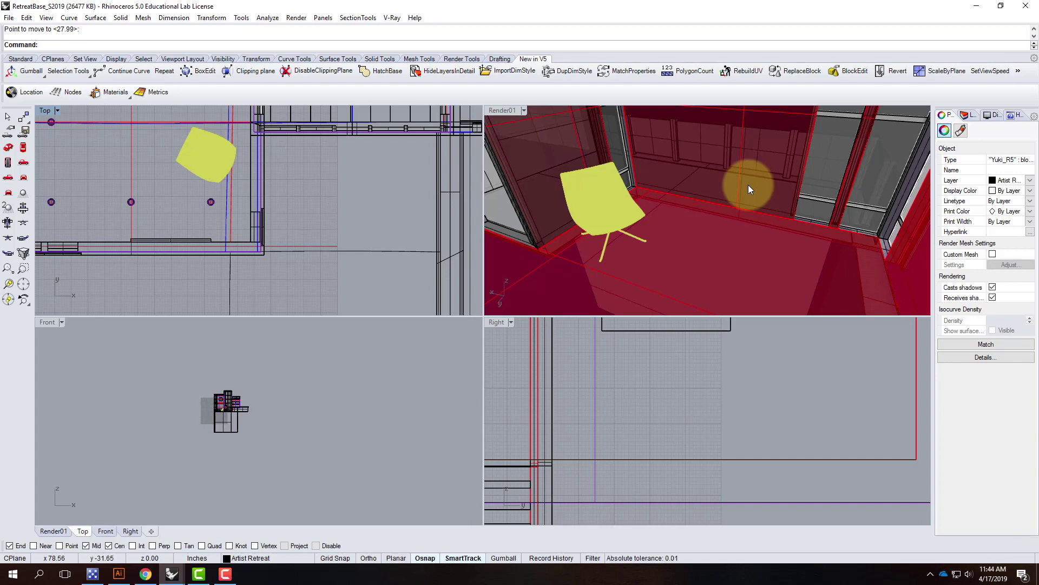
Save the RetreatBase_S2019 model and switch to the TahoeMasterSite_S2019 model
{"action": "left_click", "coordinate": [9, 18]}
{"action": "left_click", "coordinate": [28, 70]}
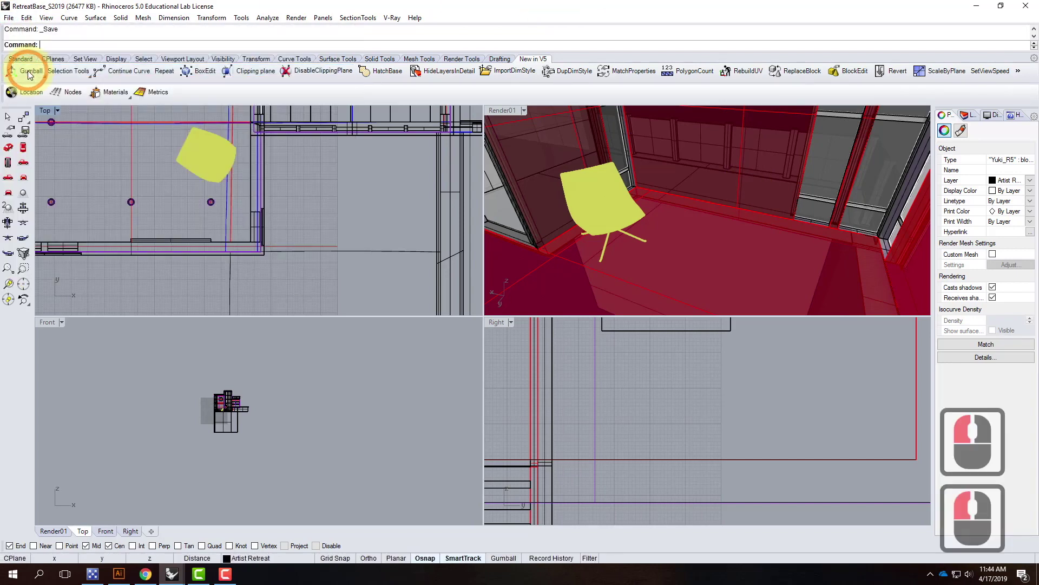
{"action": "left_click", "coordinate": [172, 574]}
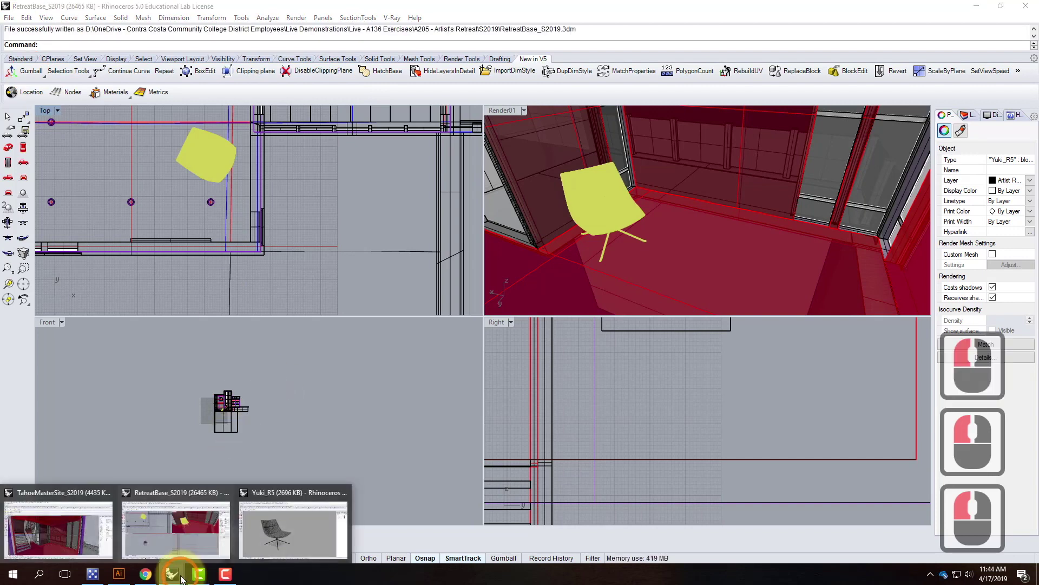
{"action": "left_click", "coordinate": [70, 533]}
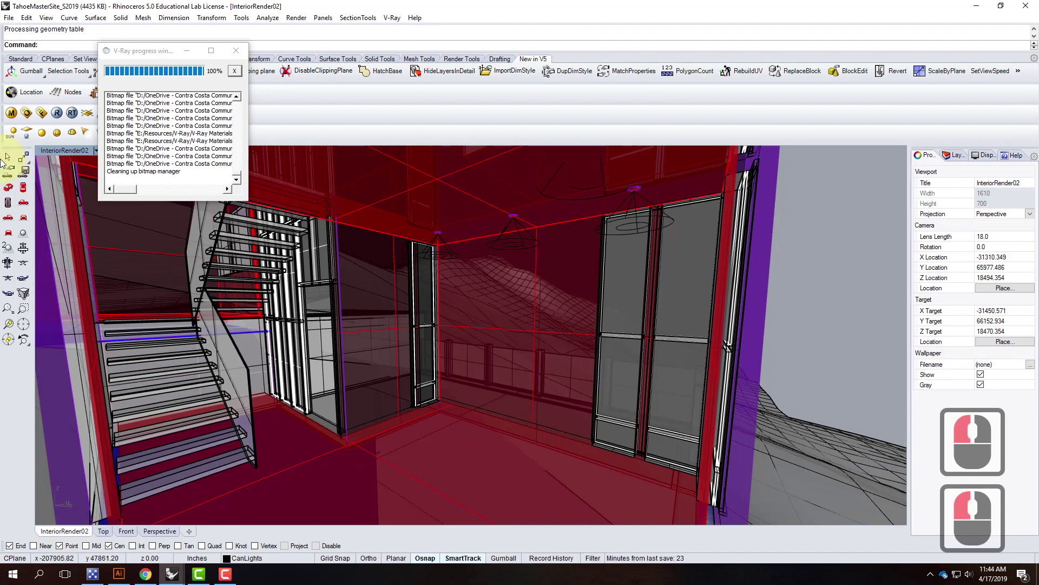
Update the linked RetreatBase_S2019 block definition in the Block Manager
{"action": "left_click", "coordinate": [26, 18]}
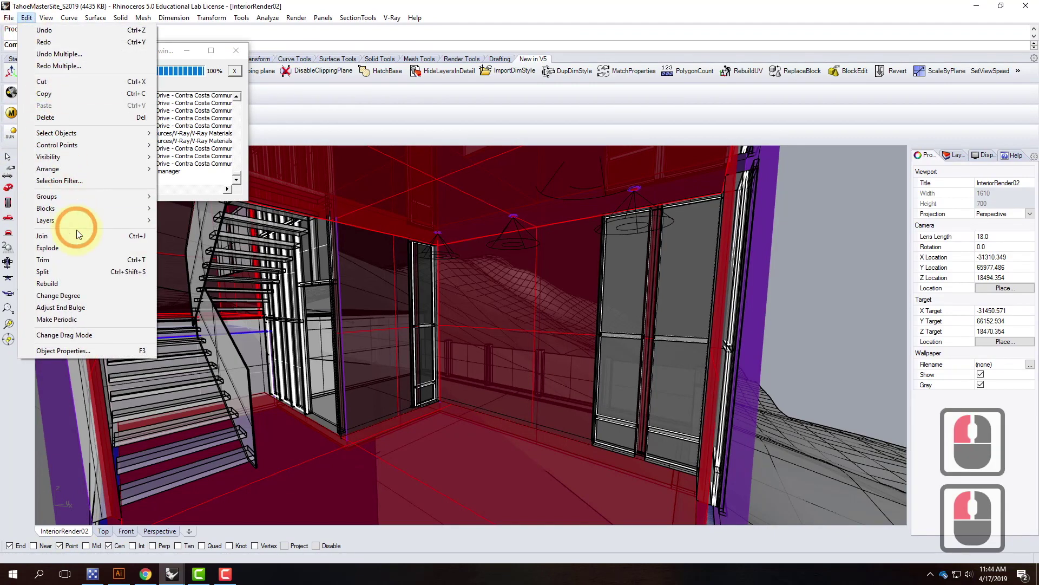
{"action": "mouse_move", "coordinate": [76, 212]}
{"action": "left_click", "coordinate": [241, 259]}
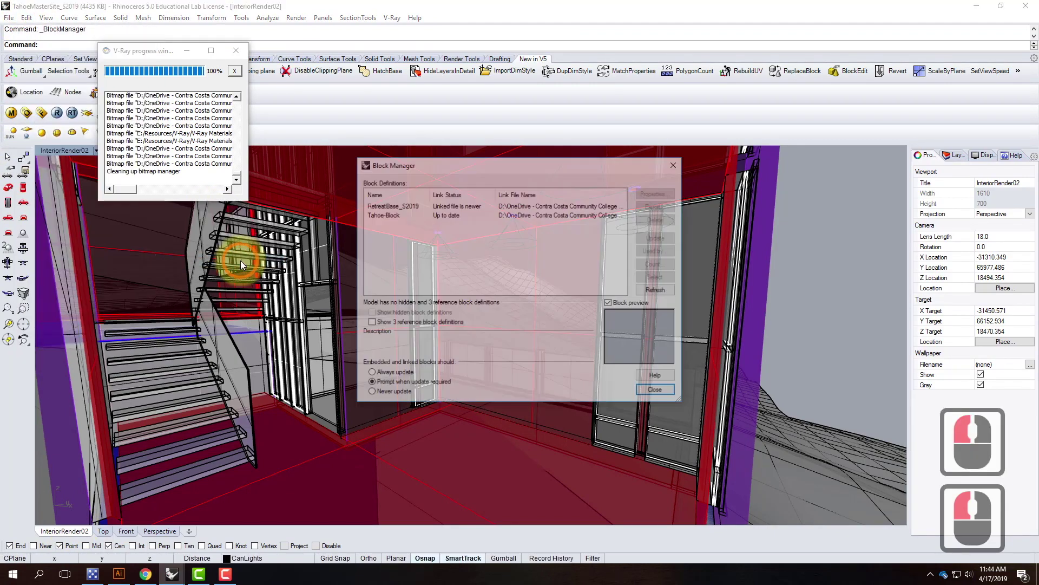
{"action": "left_click", "coordinate": [391, 205]}
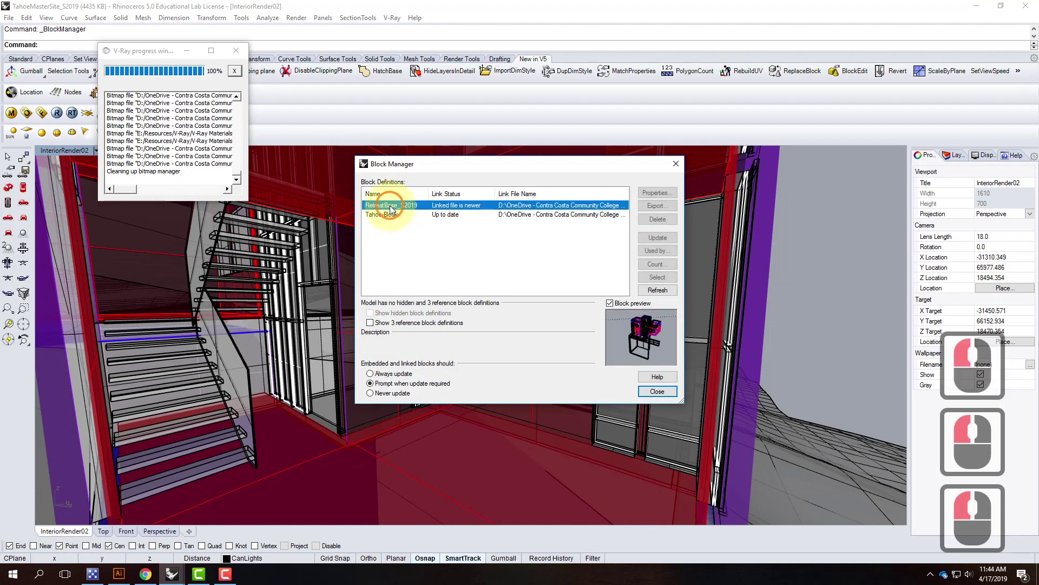
{"action": "left_click", "coordinate": [668, 238]}
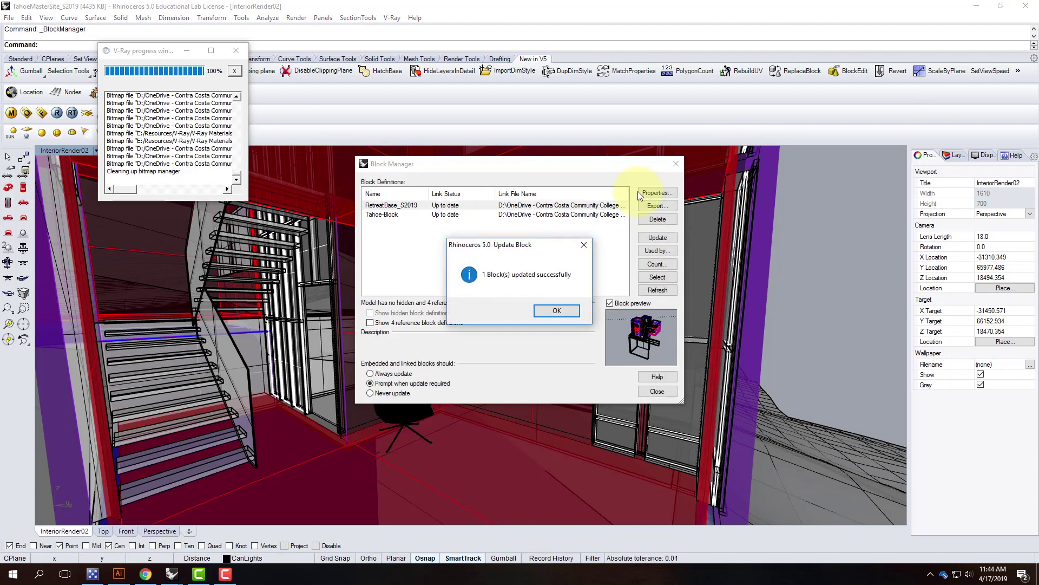
{"action": "left_click", "coordinate": [557, 311]}
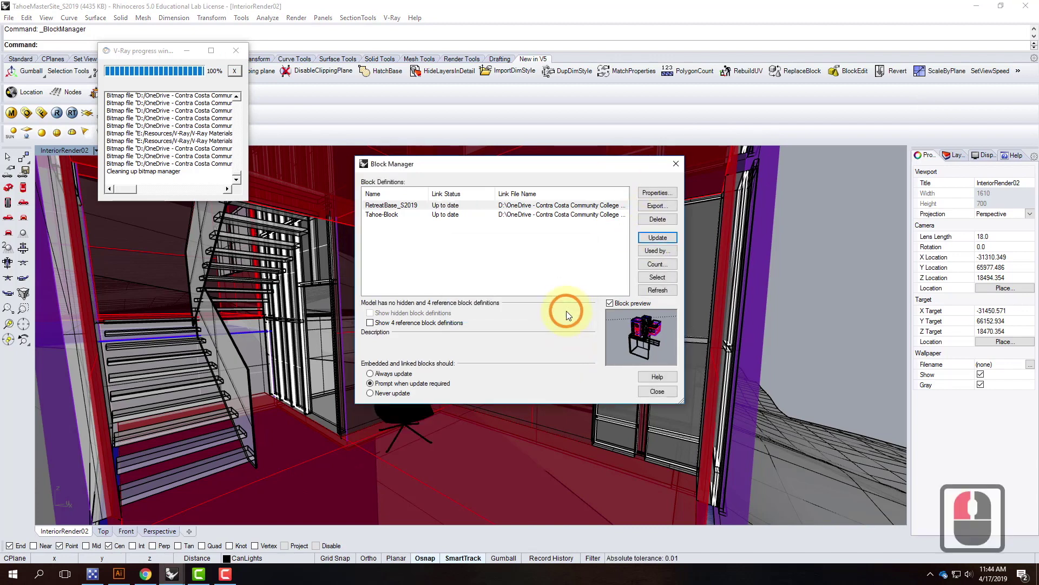
{"action": "left_click", "coordinate": [675, 163]}
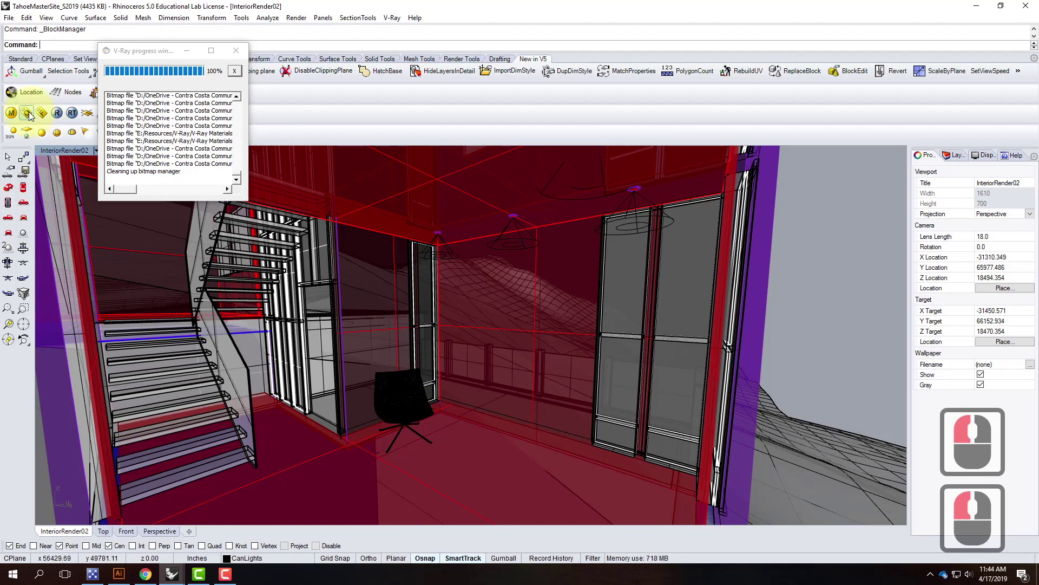
Render the InteriorRender02 view with V-Ray, check the chair in the test image, and close the render windows
{"action": "left_click", "coordinate": [56, 113]}
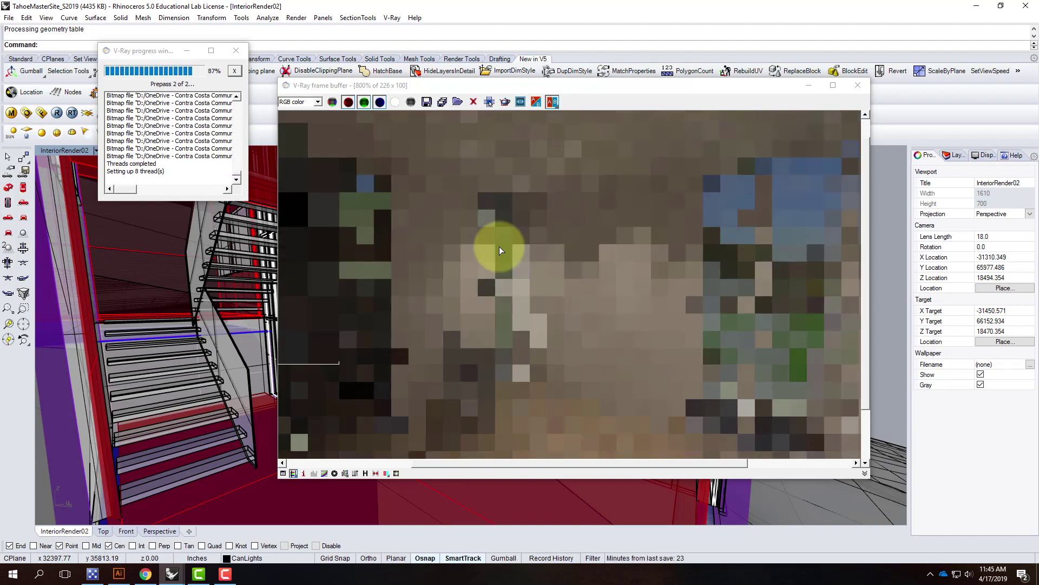
{"action": "scroll", "coordinate": [500, 246], "scroll_direction": "down", "scroll_amount": 1}
{"action": "scroll", "coordinate": [540, 275], "scroll_direction": "down", "scroll_amount": 1}
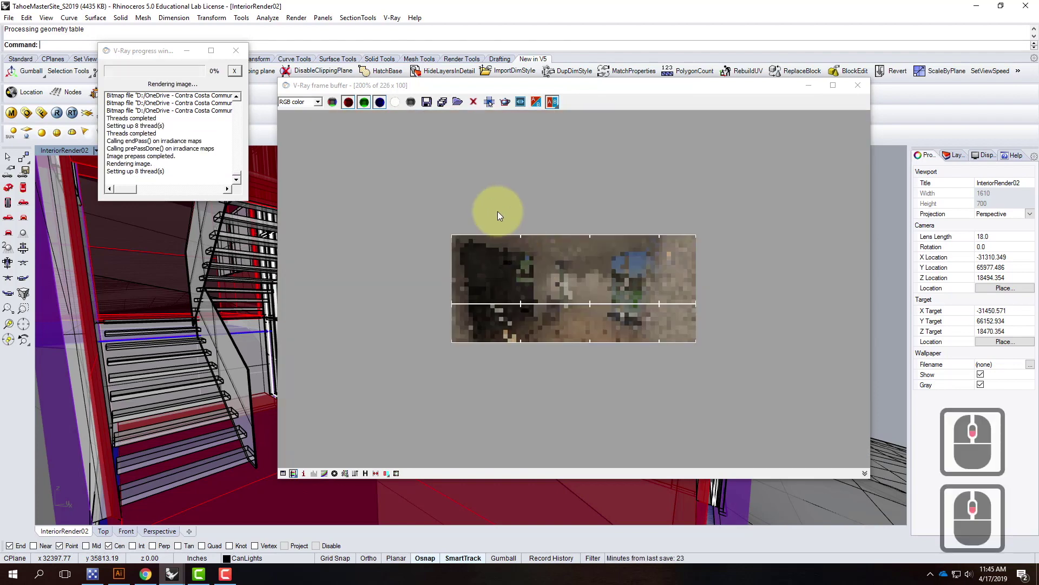
{"action": "scroll", "coordinate": [551, 281], "scroll_direction": "up", "scroll_amount": 1}
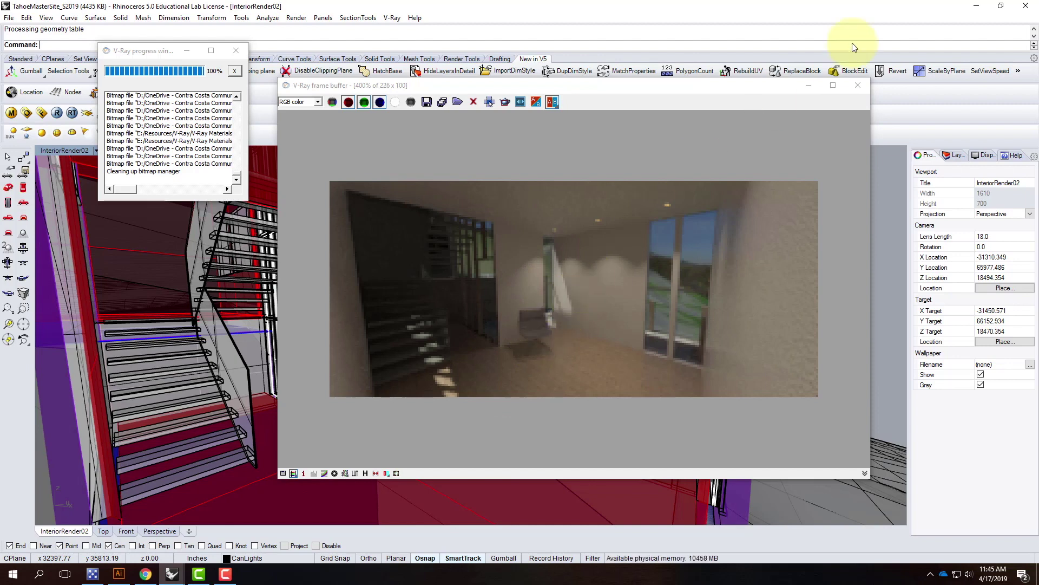
{"action": "left_click", "coordinate": [864, 88]}
{"action": "left_click", "coordinate": [157, 60]}
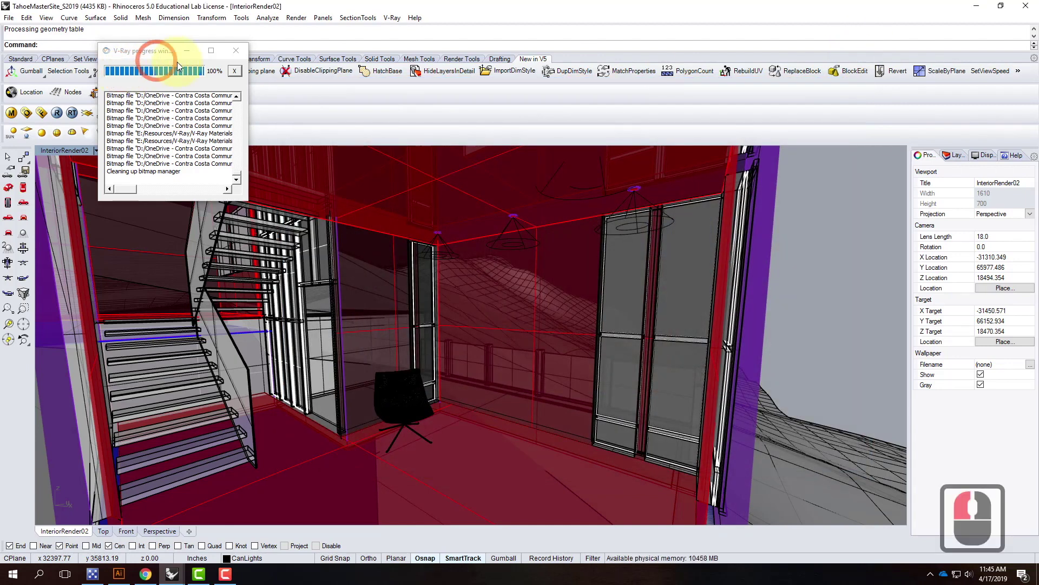
{"action": "left_click", "coordinate": [236, 51]}
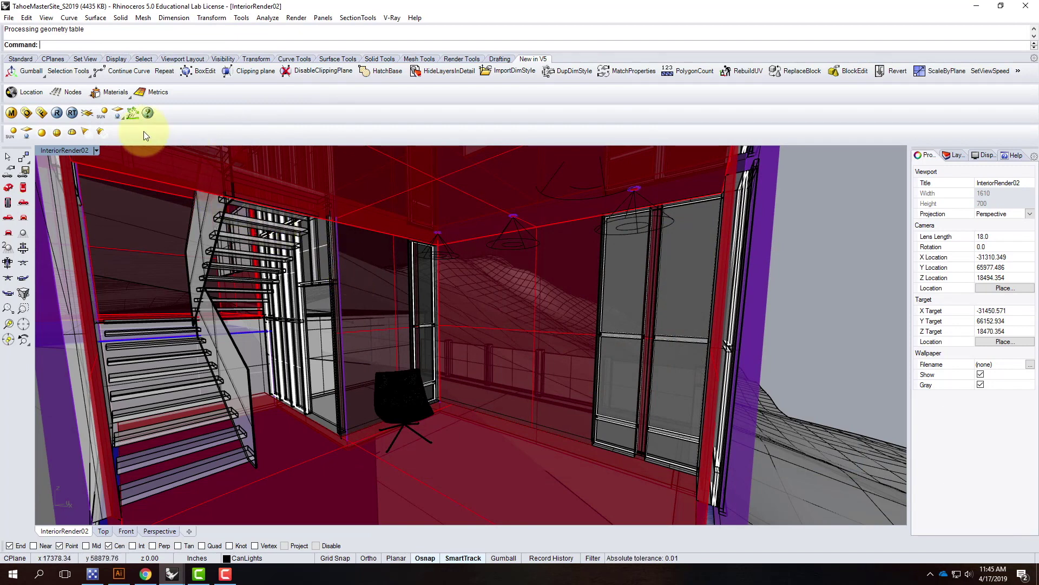
Start saving the V-Ray options to a file and browse to the S2019 folder under A205 - Artist's Retreat in Live Demonstrations
{"action": "left_click", "coordinate": [26, 114]}
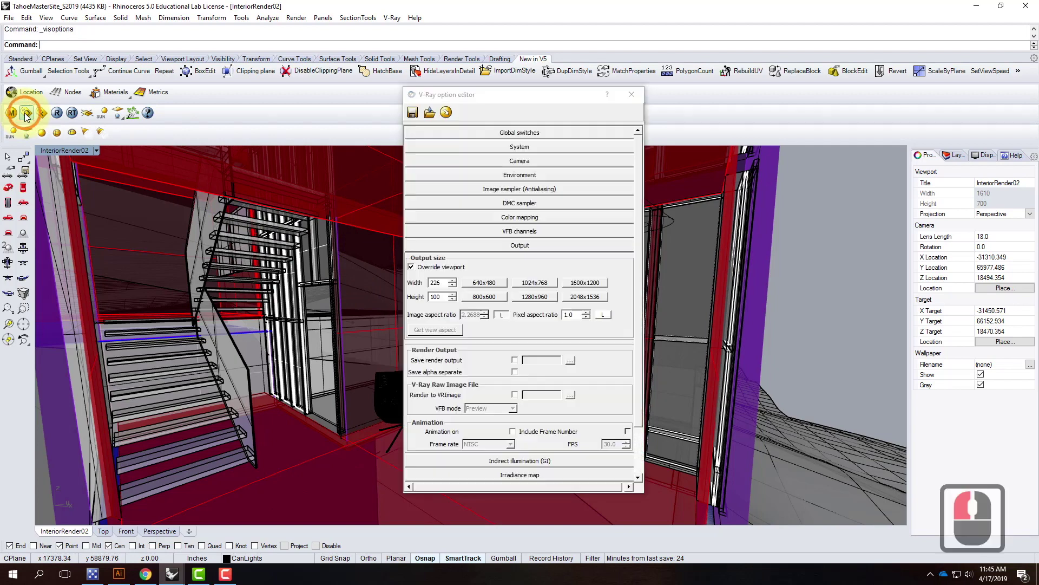
{"action": "left_click", "coordinate": [413, 113]}
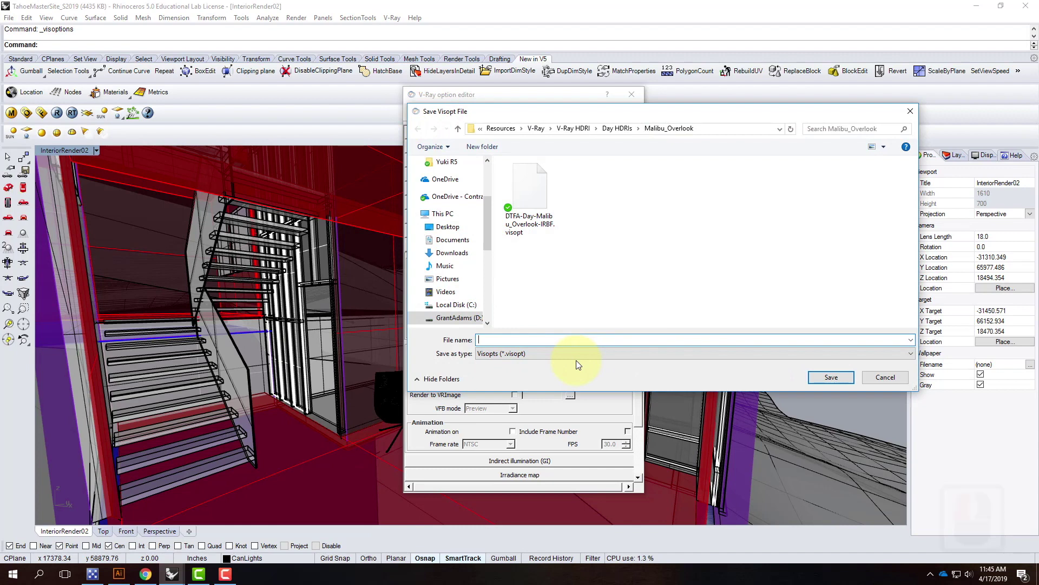
{"action": "left_click", "coordinate": [455, 196]}
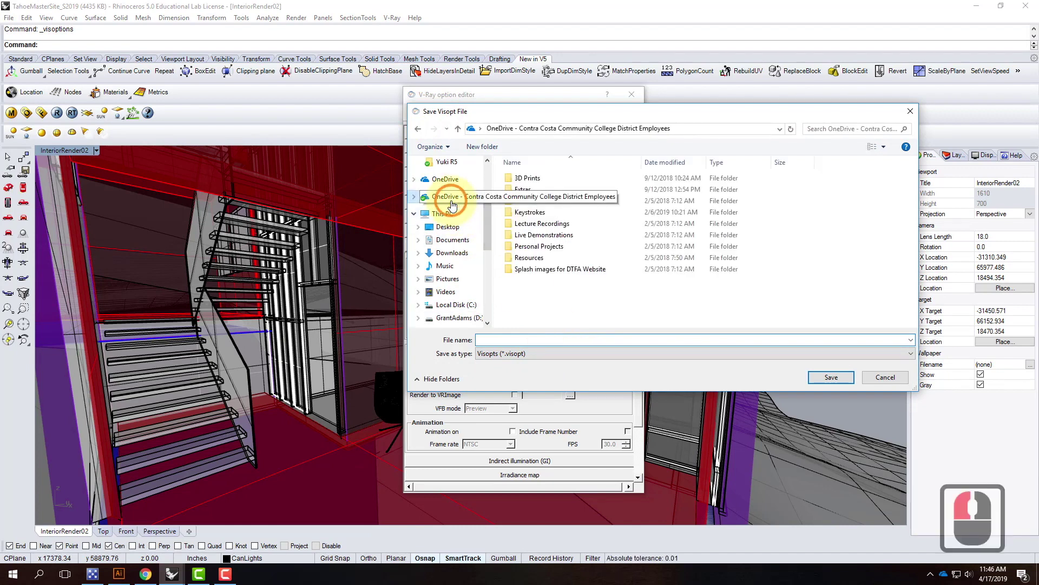
{"action": "double_click", "coordinate": [530, 235]}
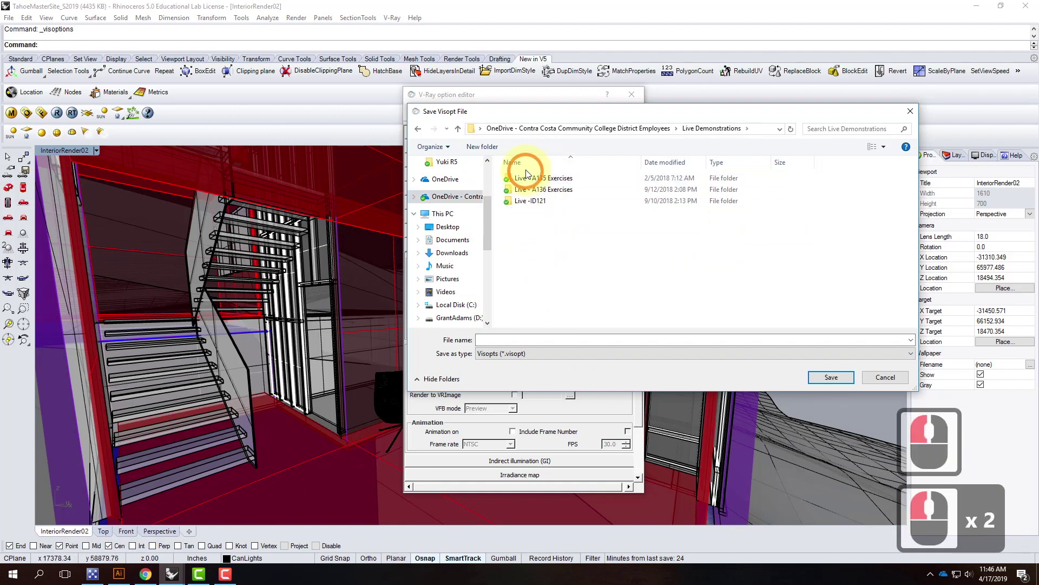
{"action": "double_click", "coordinate": [528, 191]}
{"action": "double_click", "coordinate": [523, 179]}
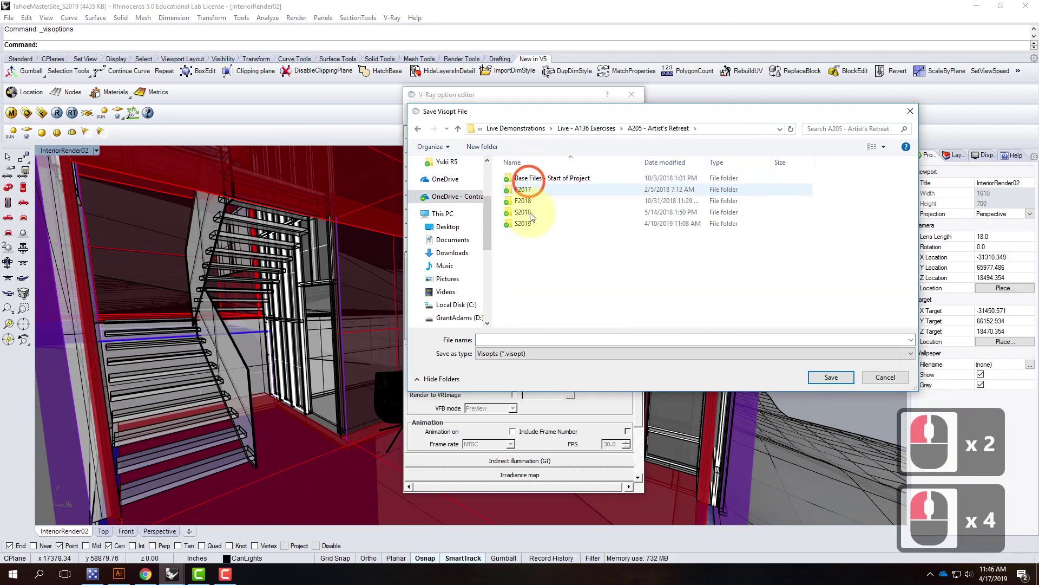
{"action": "double_click", "coordinate": [524, 224]}
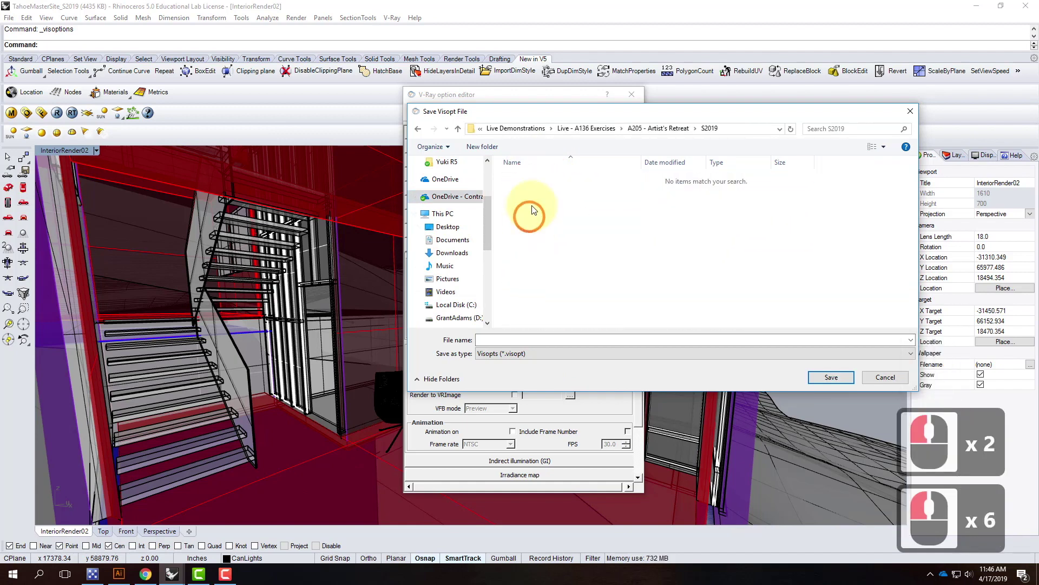
Save the V-Ray options file as Tahoe-Day-VISOPT-Backup
{"action": "left_click", "coordinate": [492, 340]}
{"action": "type", "text": "Ta"}
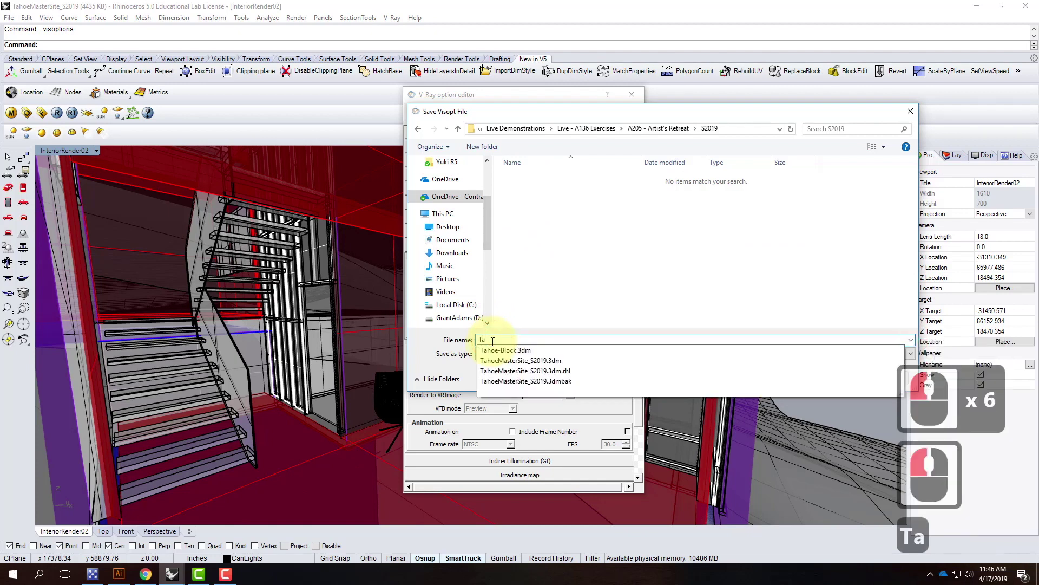
{"action": "type", "text": "hoe-Day"}
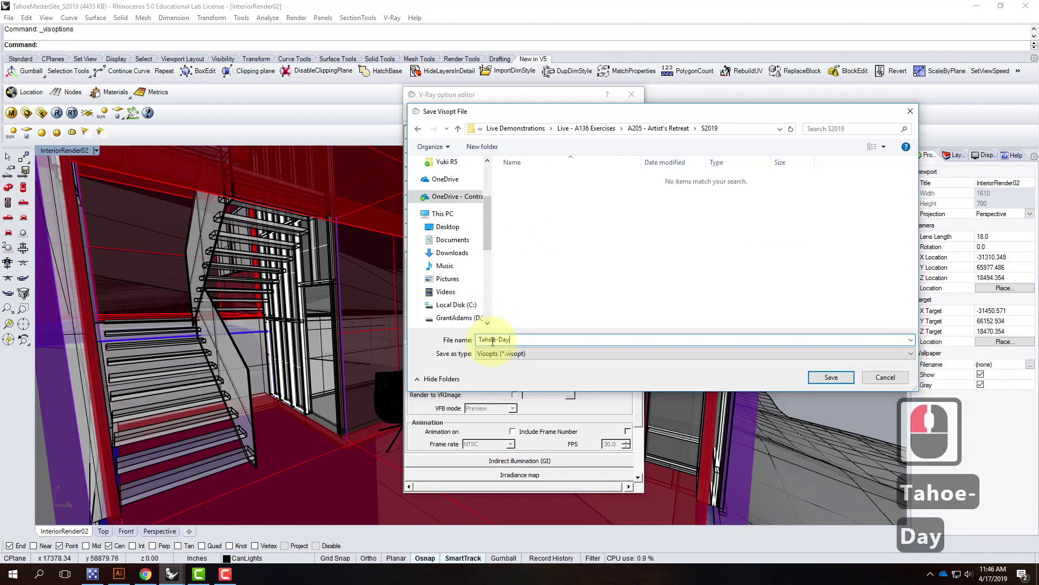
{"action": "type", "text": "-"}
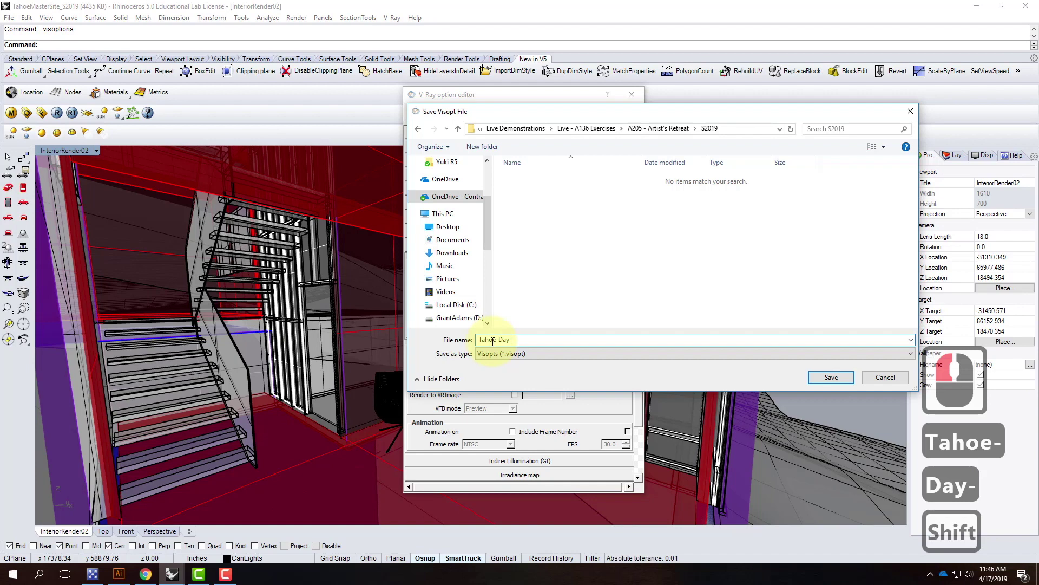
{"action": "type", "text": "VISOPT"}
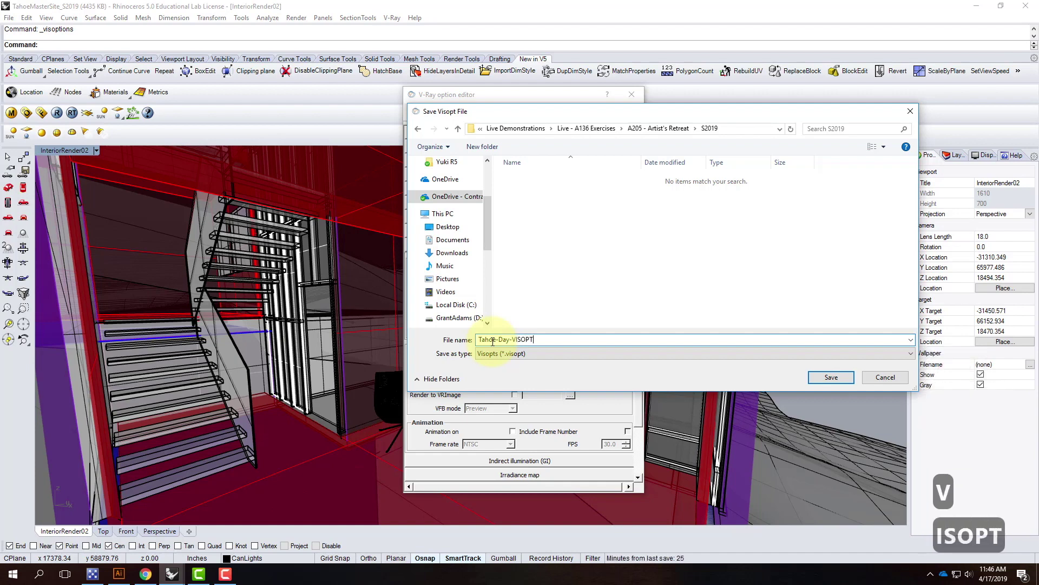
{"action": "type", "text": "-Backup"}
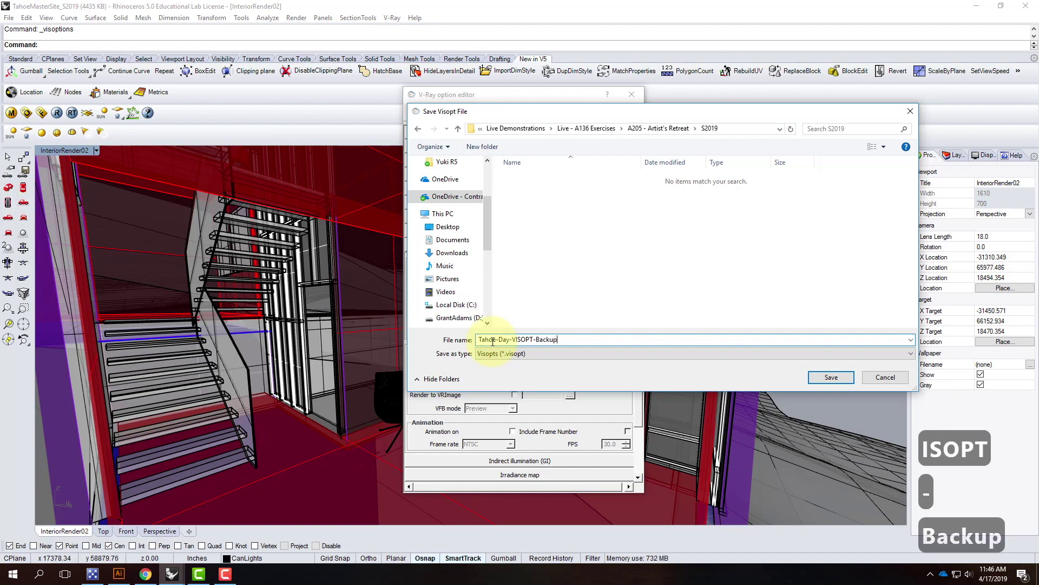
{"action": "left_click", "coordinate": [830, 378]}
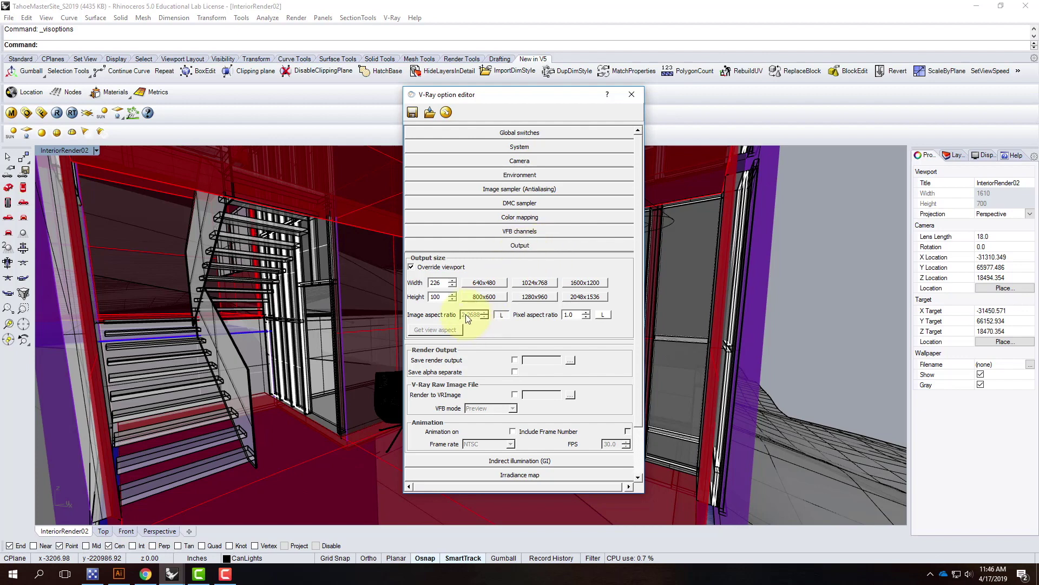
Unlock the output's image aspect ratio, match it to the current view's aspect, and lock it again
{"action": "left_click", "coordinate": [501, 315]}
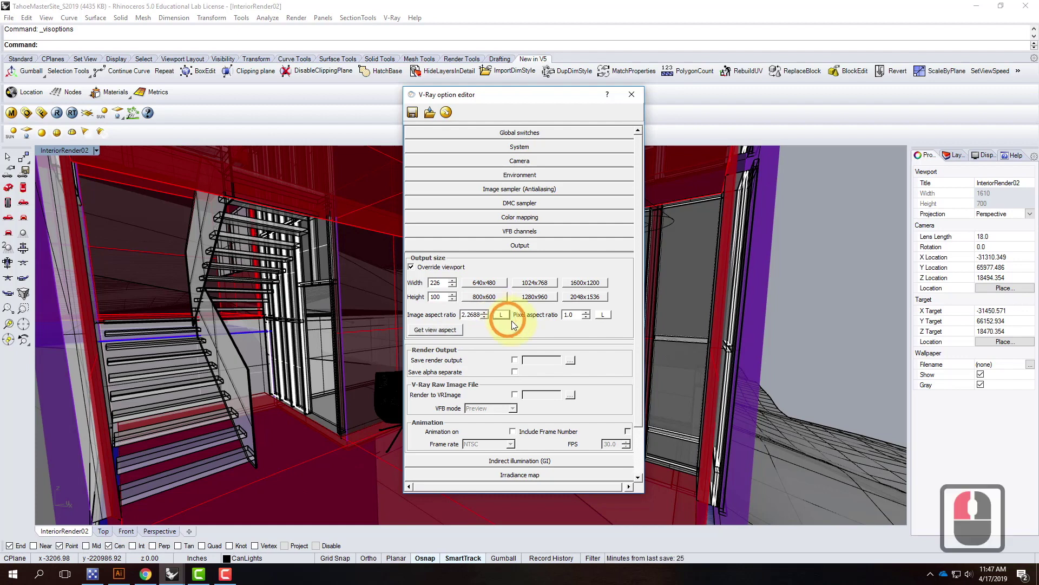
{"action": "left_click", "coordinate": [453, 330]}
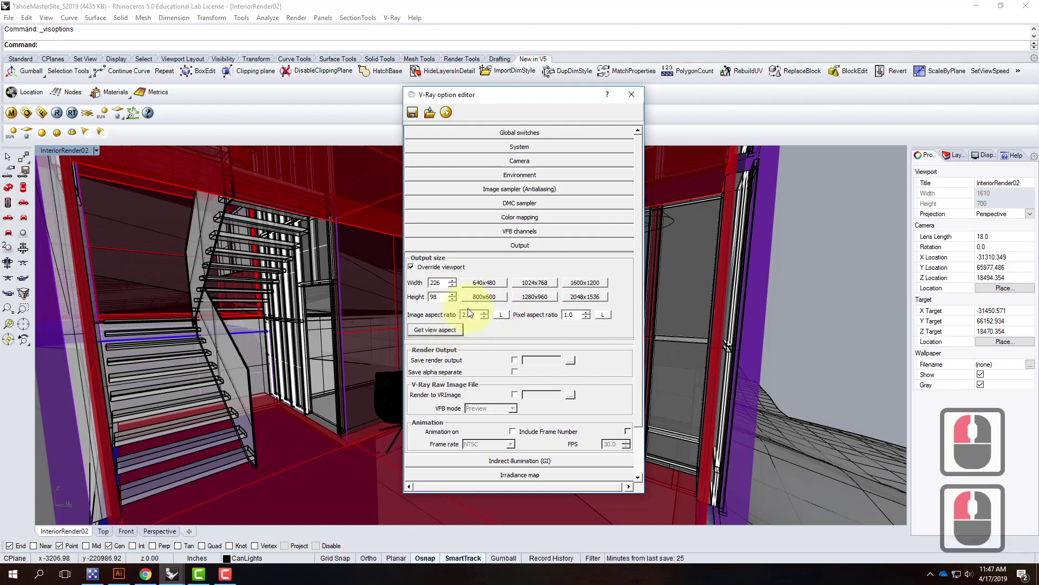
{"action": "left_click", "coordinate": [503, 315]}
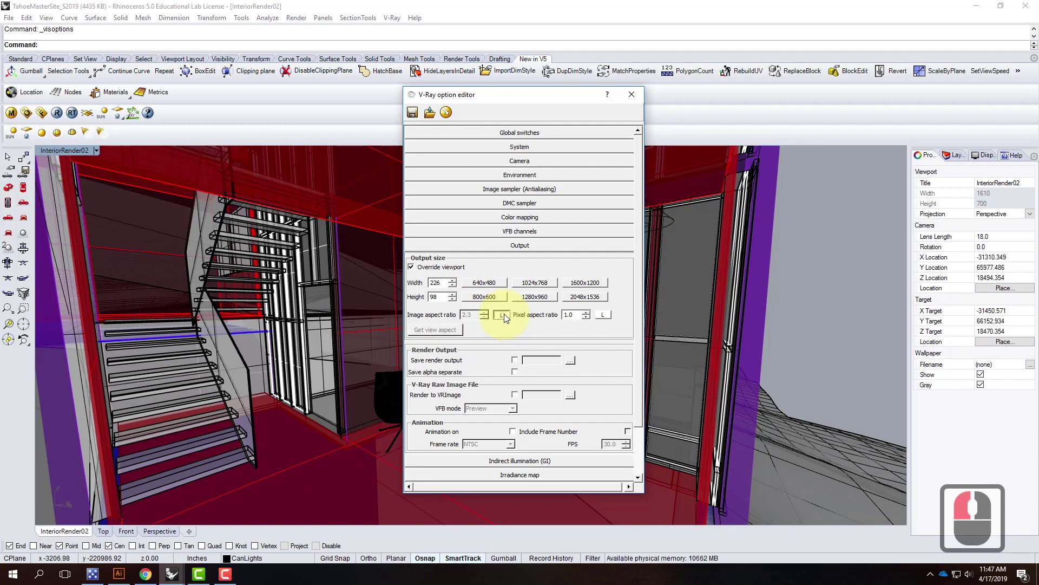
Set the render output width to 3000 and let the height follow the locked aspect ratio
{"action": "left_click", "coordinate": [441, 282]}
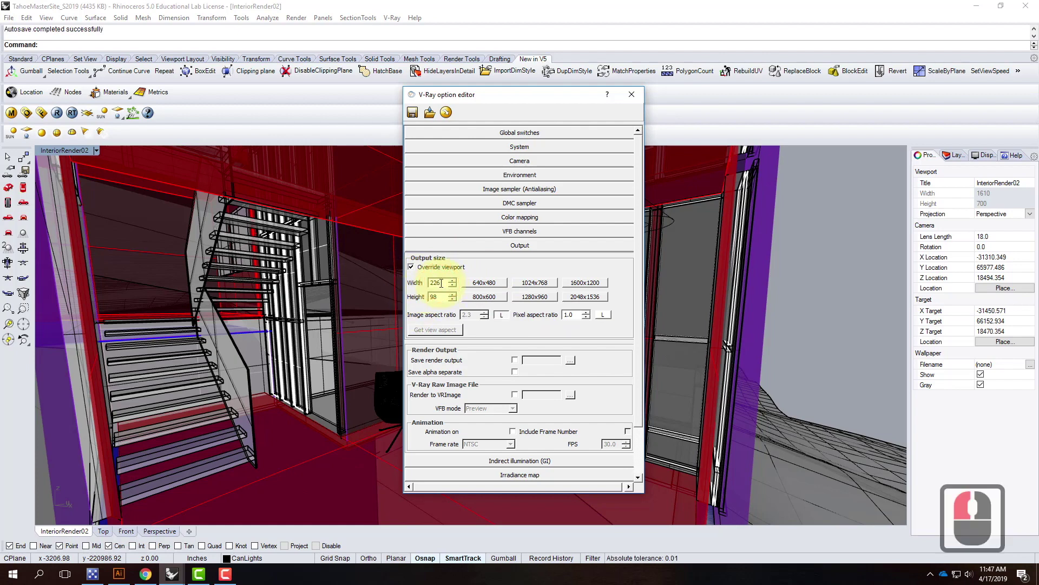
{"action": "double_click", "coordinate": [434, 283]}
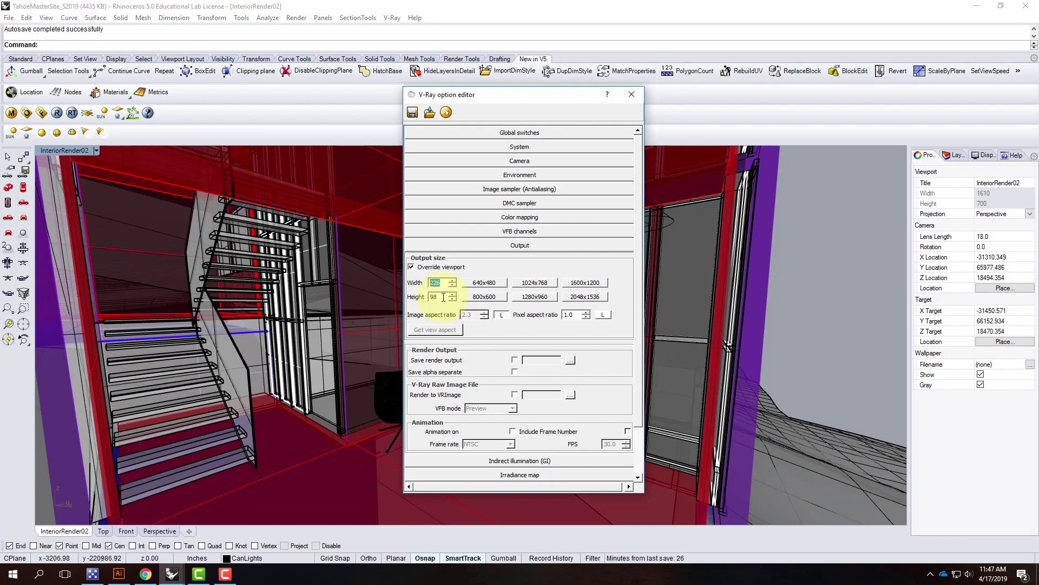
{"action": "type", "text": "3000"}
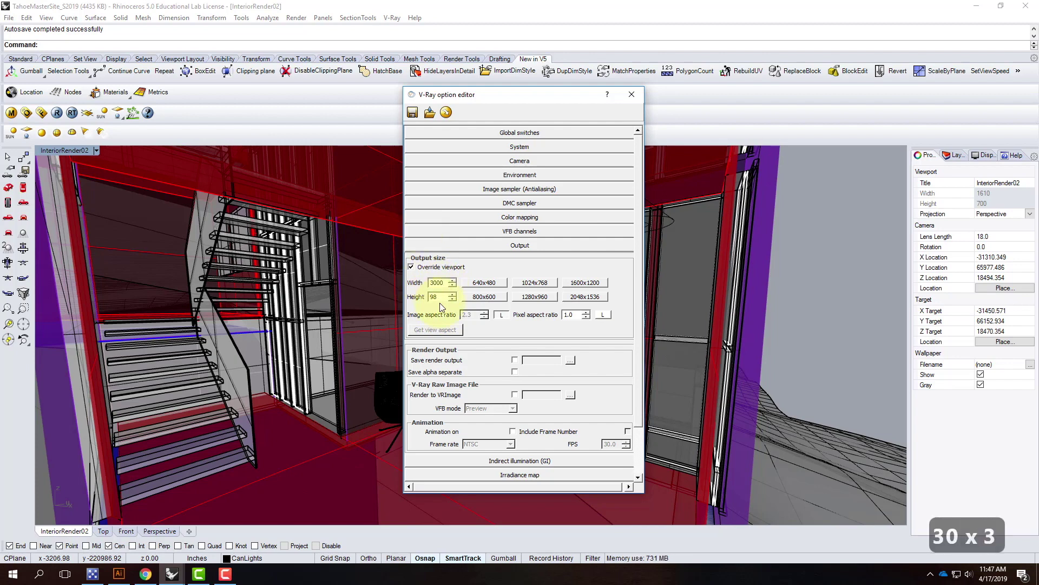
{"action": "left_click", "coordinate": [439, 299]}
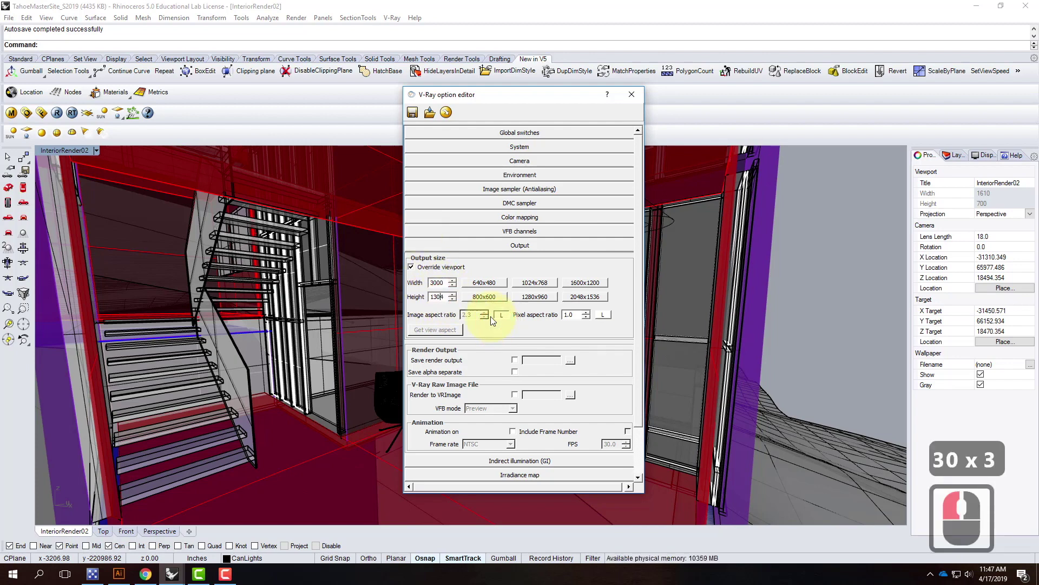
Set the render output width to 5000 and update the height from the locked aspect ratio
{"action": "double_click", "coordinate": [438, 283]}
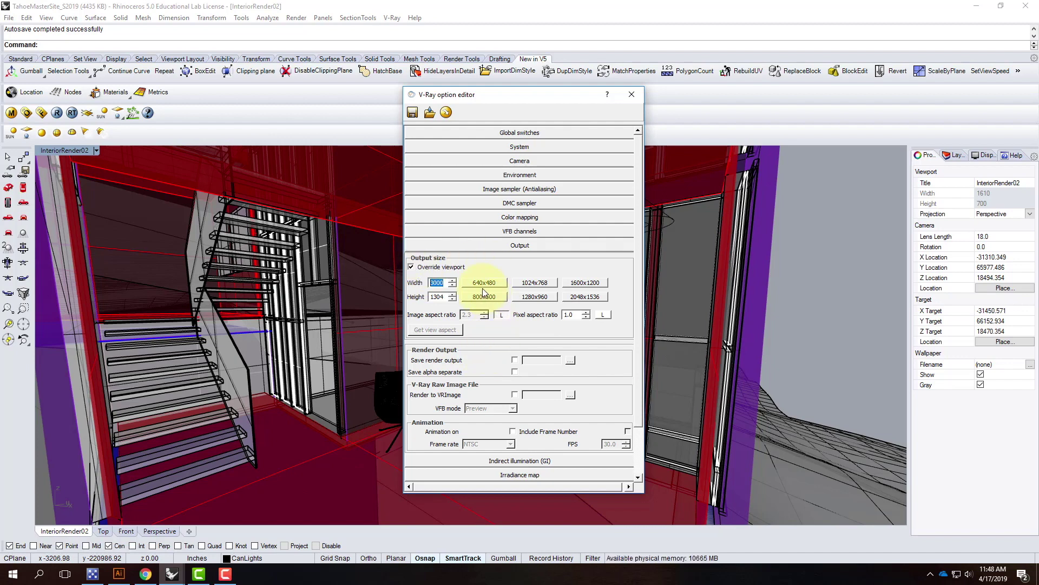
{"action": "type", "text": "5100"}
{"action": "left_click", "coordinate": [445, 284]}
{"action": "double_click", "coordinate": [445, 284]}
{"action": "type", "text": "5000"}
{"action": "left_click", "coordinate": [444, 297]}
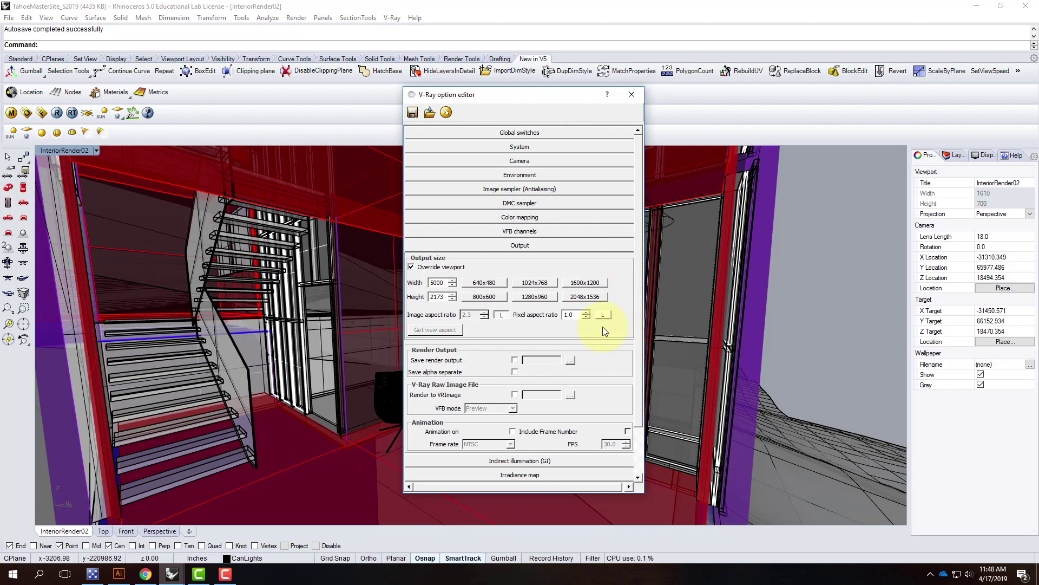
Set the render output height to 1080, update the width from the locked aspect ratio, and collapse the output settings
{"action": "double_click", "coordinate": [441, 282]}
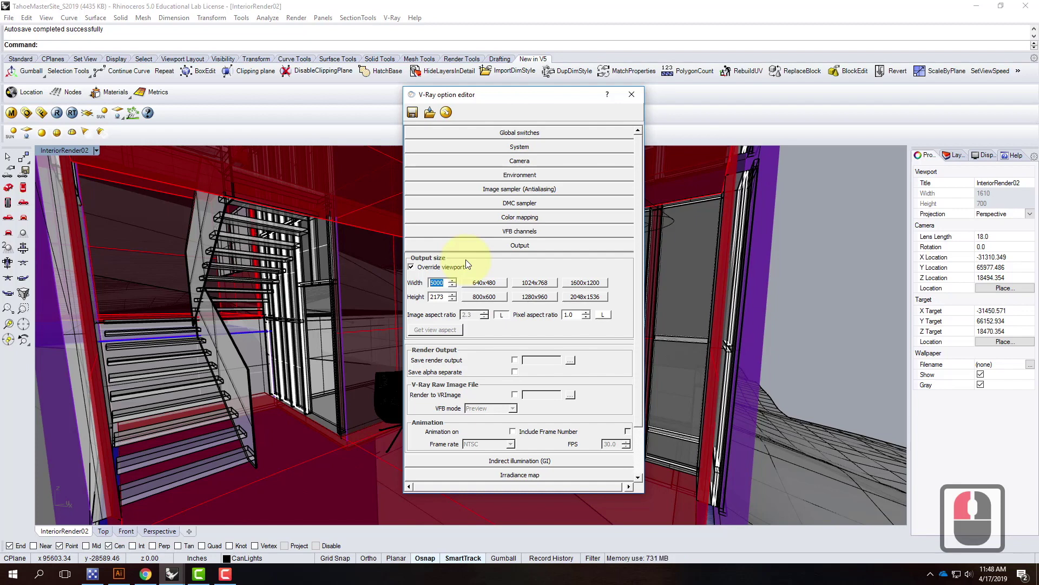
{"action": "left_click_drag", "start_coordinate": [444, 298], "coordinate": [378, 287]}
{"action": "type", "text": "1080"}
{"action": "left_click", "coordinate": [440, 282]}
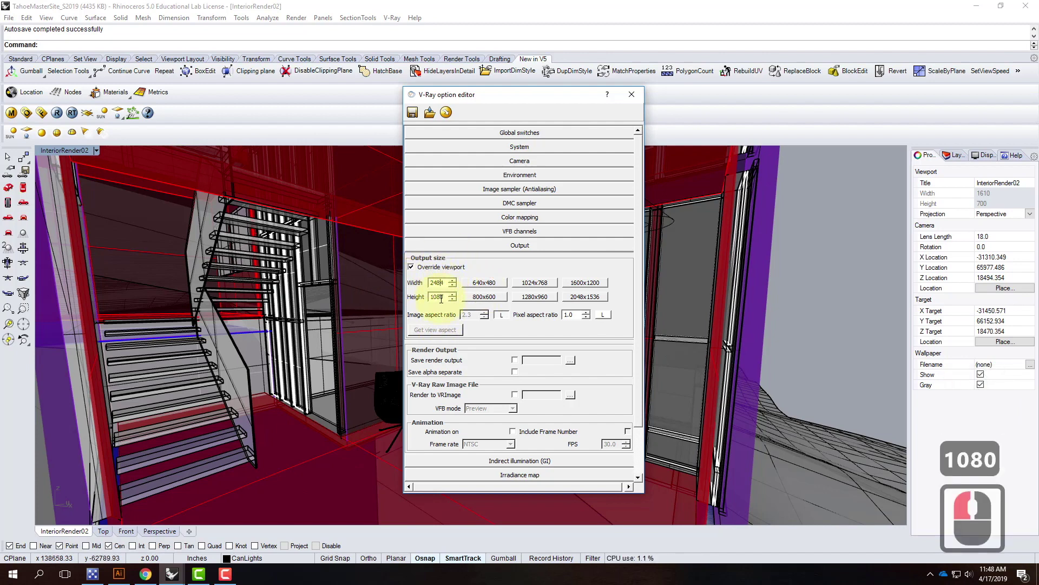
{"action": "left_click", "coordinate": [496, 245]}
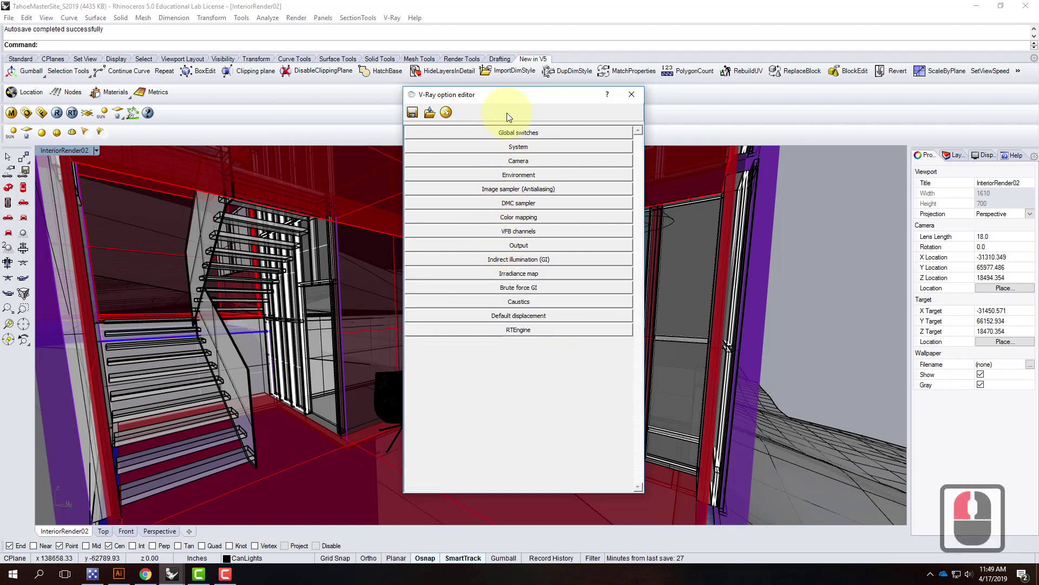
Expand the V-Ray System settings and check the XMLDRSpawner window's status before minimizing it
{"action": "left_click", "coordinate": [501, 148]}
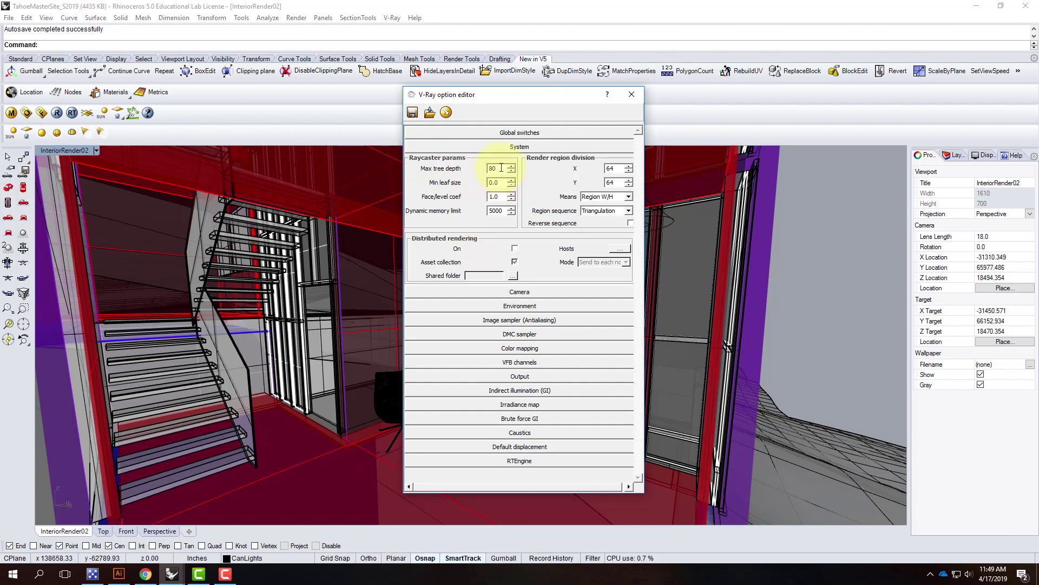
{"action": "mouse_move", "coordinate": [502, 210]}
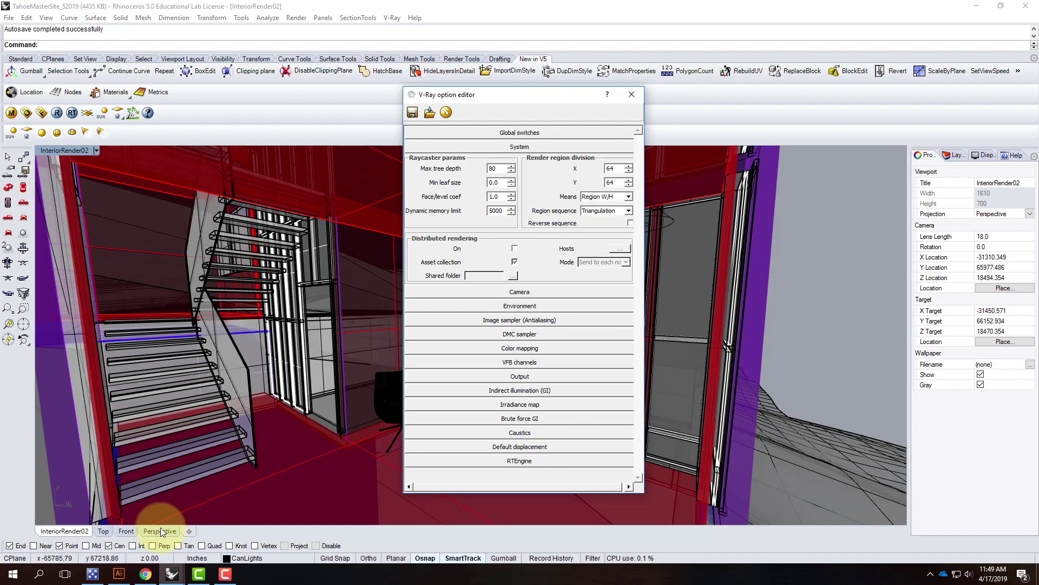
{"action": "mouse_move", "coordinate": [99, 582]}
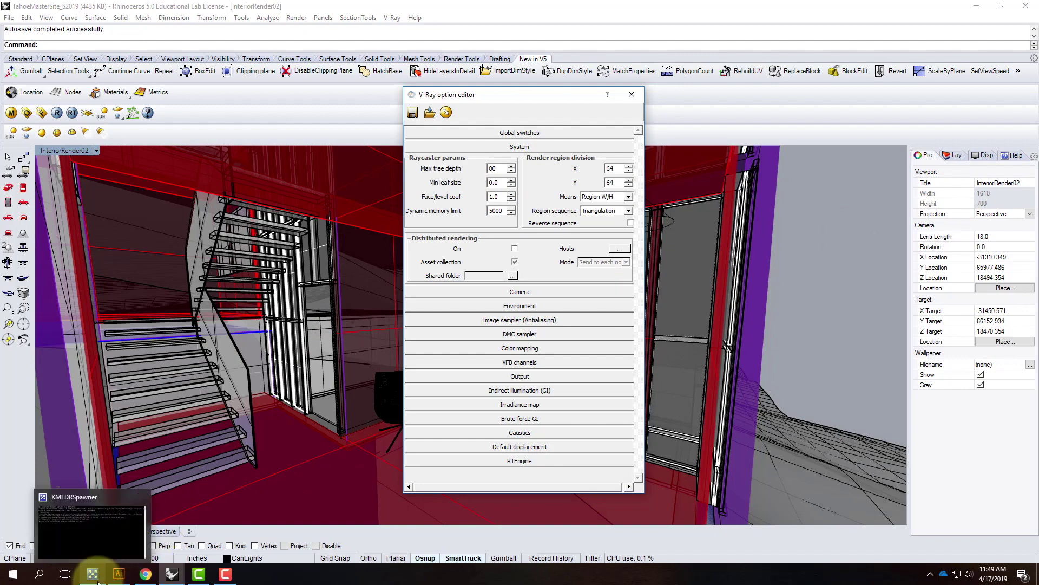
{"action": "left_click", "coordinate": [98, 578]}
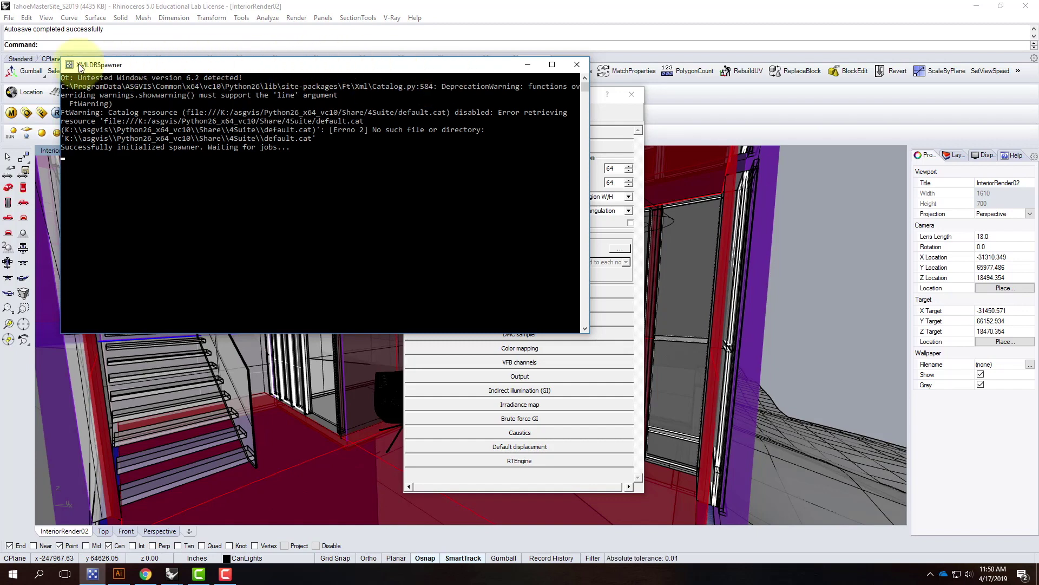
{"action": "left_click", "coordinate": [525, 67]}
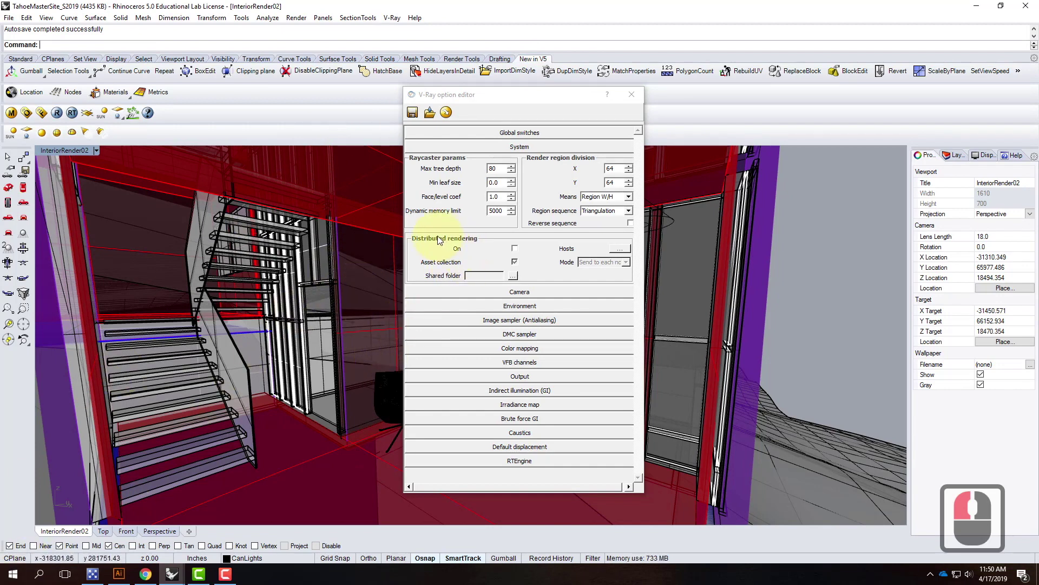
Turn on distributed rendering and add the unused DR spawner found on the network to the hosts list
{"action": "left_click", "coordinate": [489, 148]}
{"action": "left_click", "coordinate": [488, 147]}
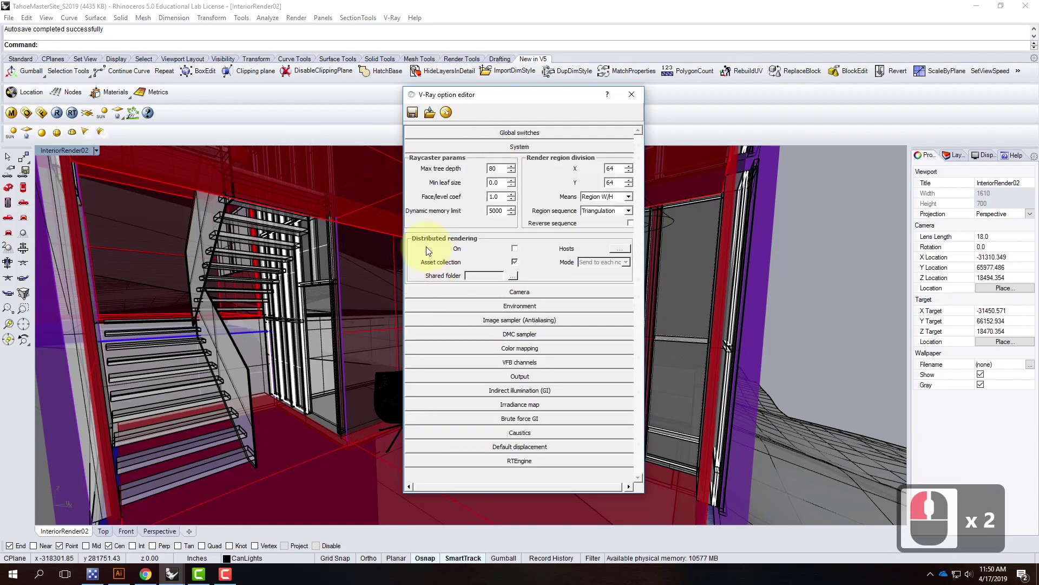
{"action": "left_click", "coordinate": [515, 249]}
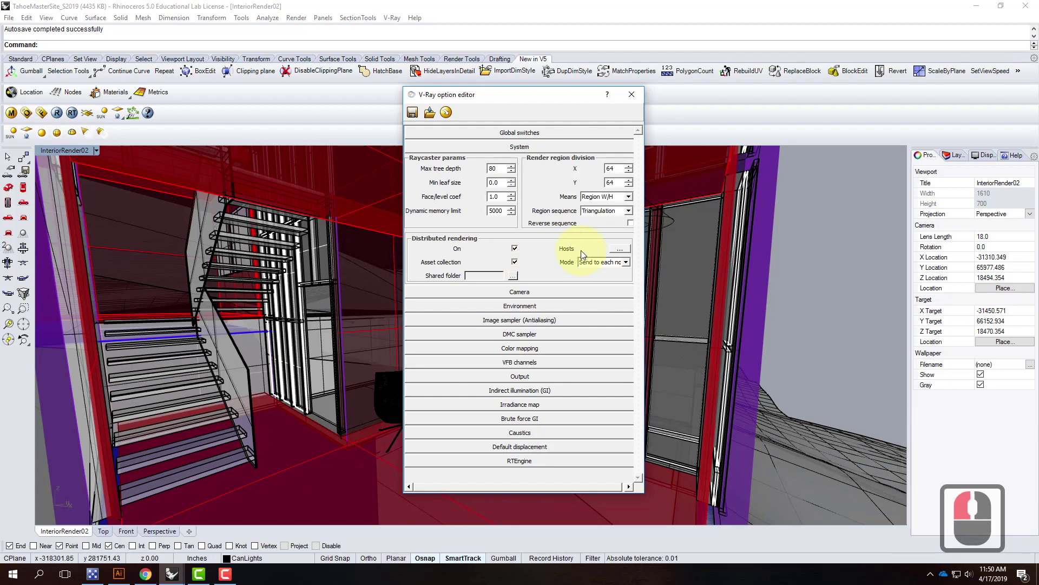
{"action": "left_click", "coordinate": [620, 249]}
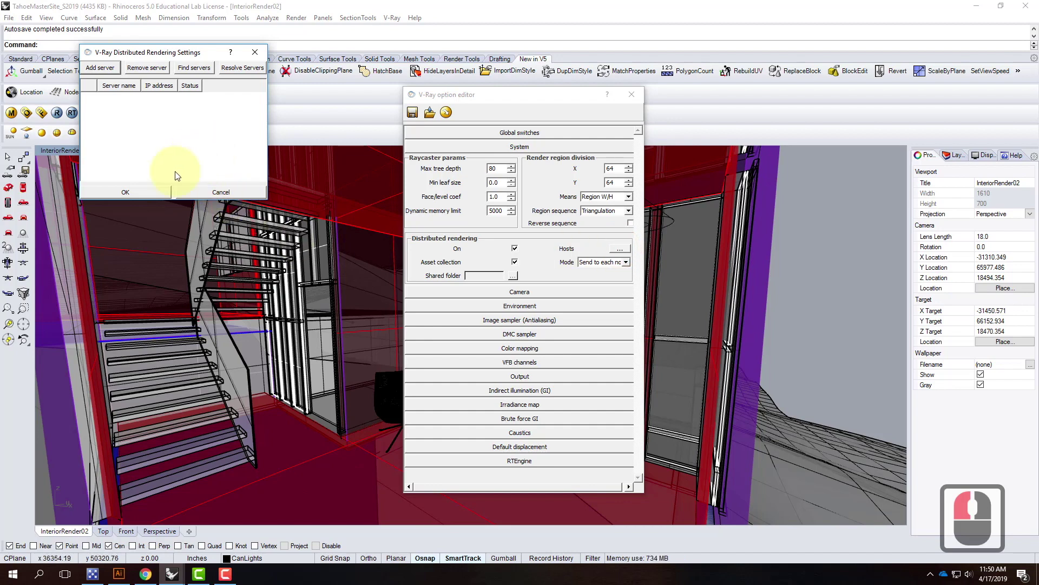
{"action": "left_click", "coordinate": [191, 67]}
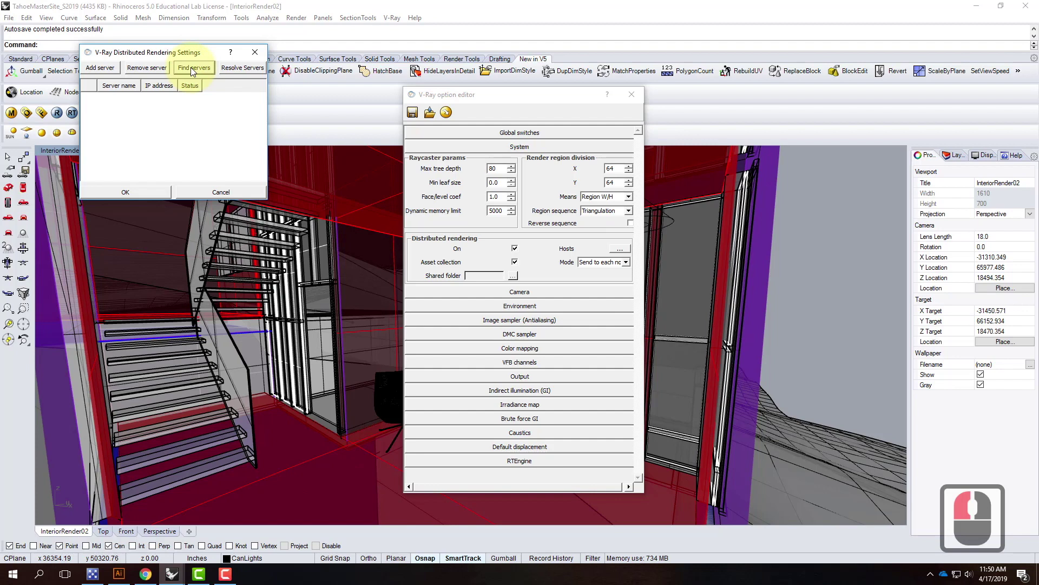
{"action": "left_click", "coordinate": [191, 69]}
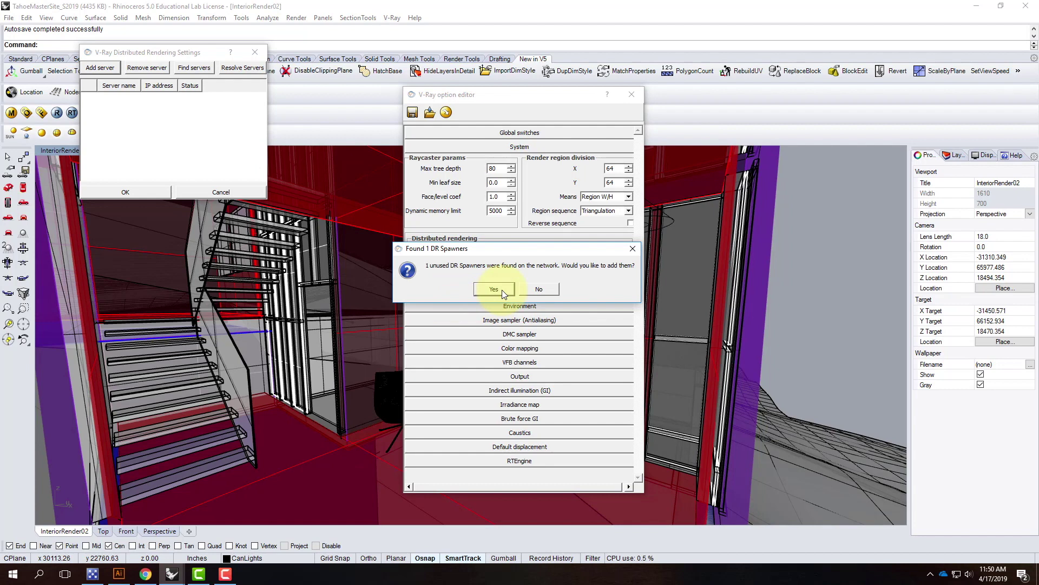
{"action": "left_click", "coordinate": [502, 290]}
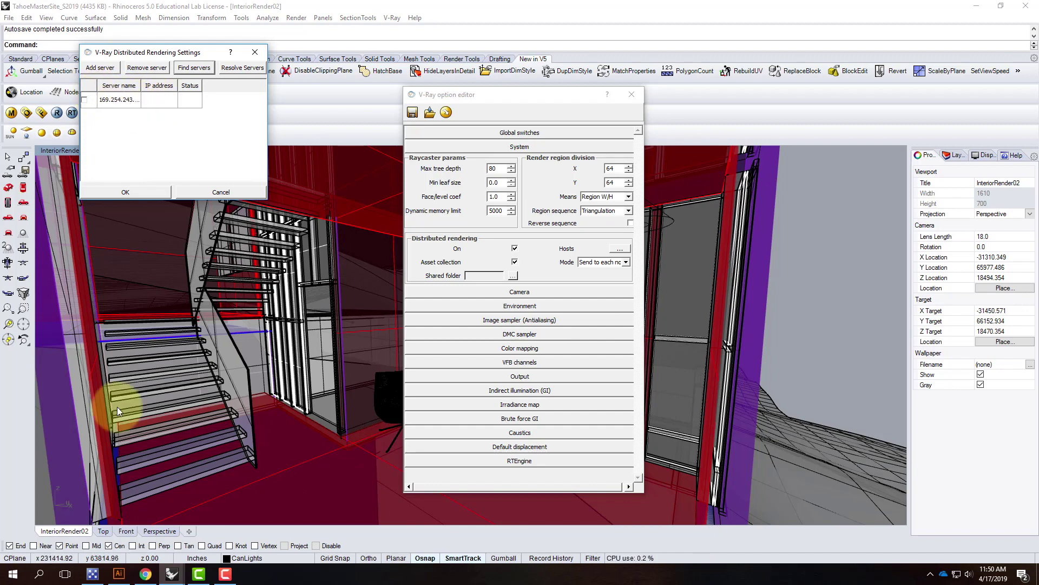
Switch to Chrome and open the V-Ray 8.30 [Network Rendering] tutorial from the Digital Tools site in a new tab
{"action": "left_click", "coordinate": [145, 574]}
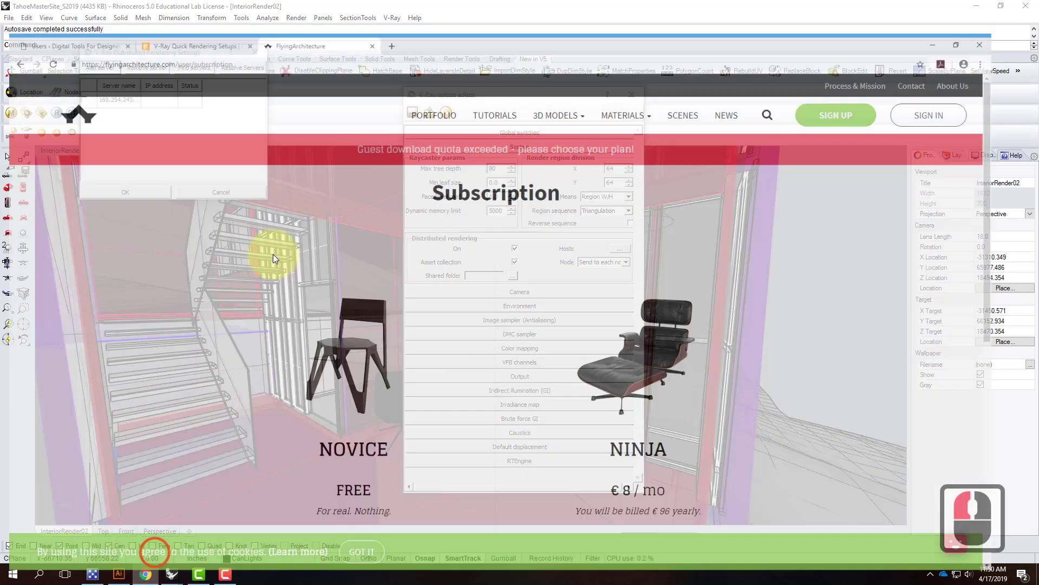
{"action": "left_click", "coordinate": [190, 9]}
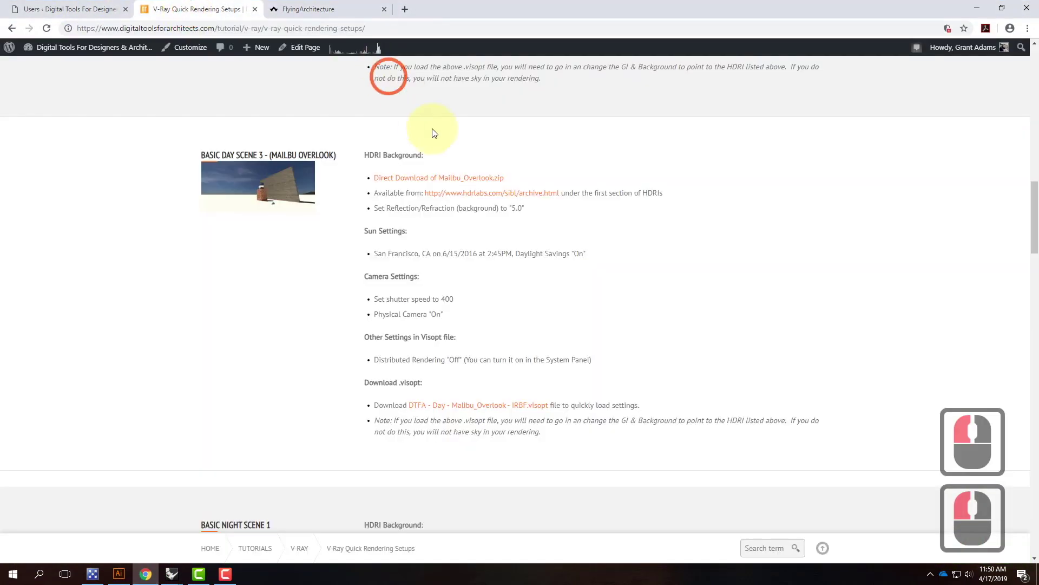
{"action": "scroll", "coordinate": [535, 218], "scroll_direction": "down", "scroll_amount": 13}
{"action": "scroll", "coordinate": [535, 218], "scroll_direction": "up", "scroll_amount": 11}
{"action": "mouse_move", "coordinate": [557, 162]}
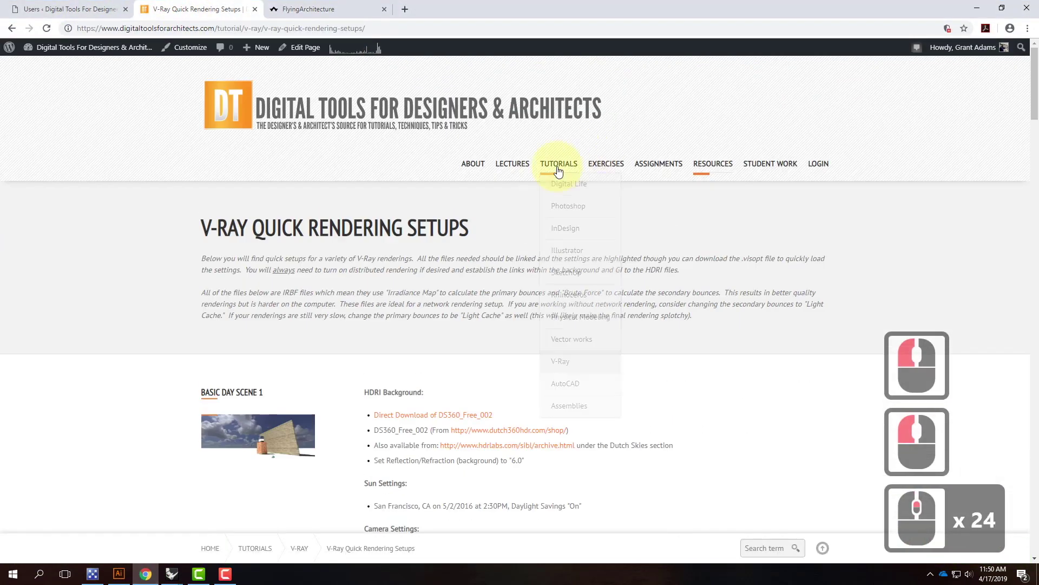
{"action": "mouse_move", "coordinate": [563, 364]}
{"action": "scroll", "coordinate": [487, 417], "scroll_direction": "down", "scroll_amount": 6}
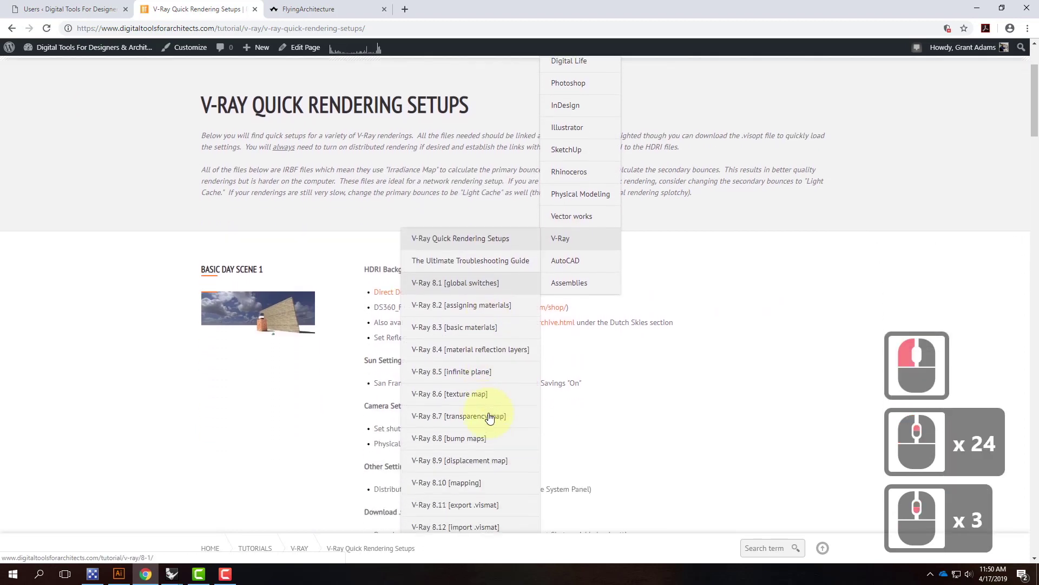
{"action": "scroll", "coordinate": [490, 417], "scroll_direction": "down", "scroll_amount": 4}
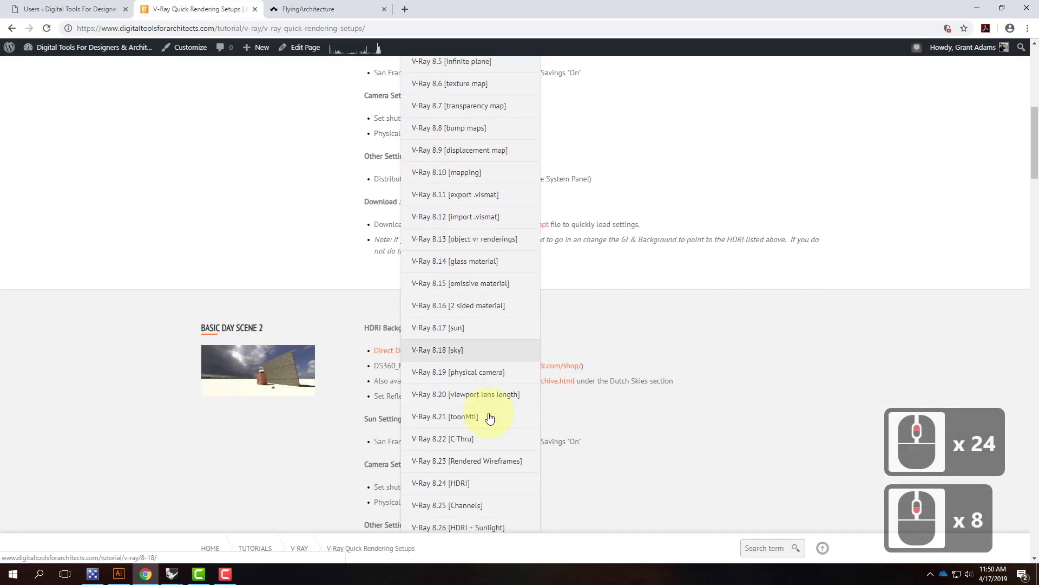
{"action": "scroll", "coordinate": [490, 417], "scroll_direction": "down", "scroll_amount": 1}
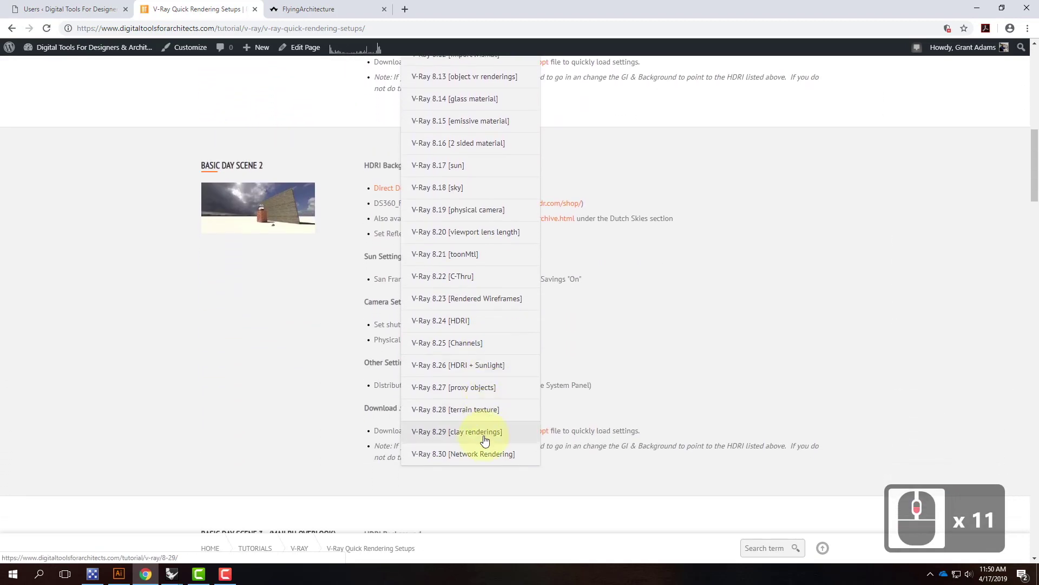
{"action": "right_click", "coordinate": [482, 455]}
{"action": "left_click", "coordinate": [508, 461]}
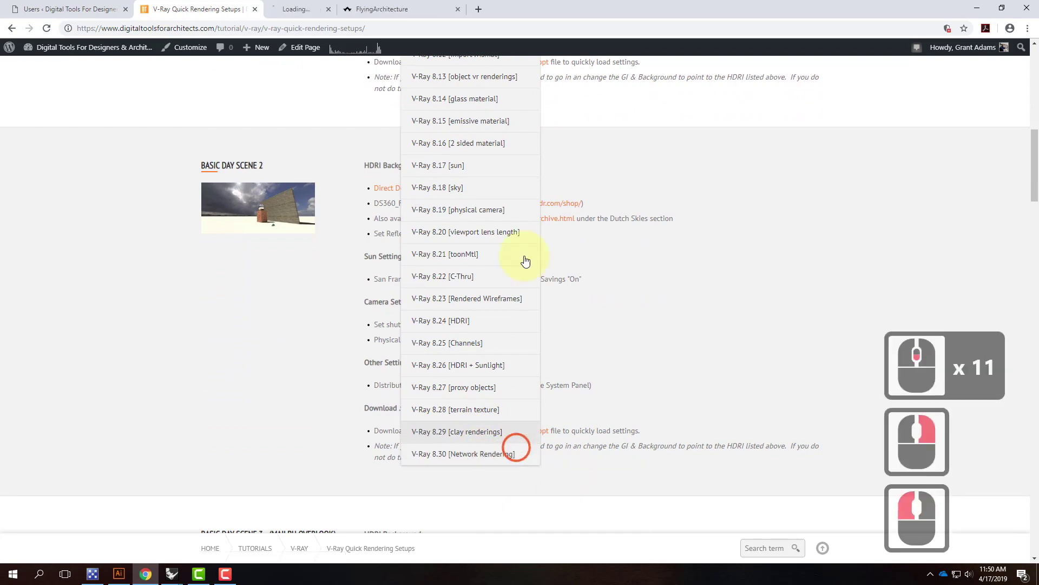
{"action": "left_click", "coordinate": [337, 9]}
Read through the network rendering tutorial's instructions for finding IP addresses and adding servers, and minimize the browser
{"action": "scroll", "coordinate": [612, 314], "scroll_direction": "down", "scroll_amount": 13}
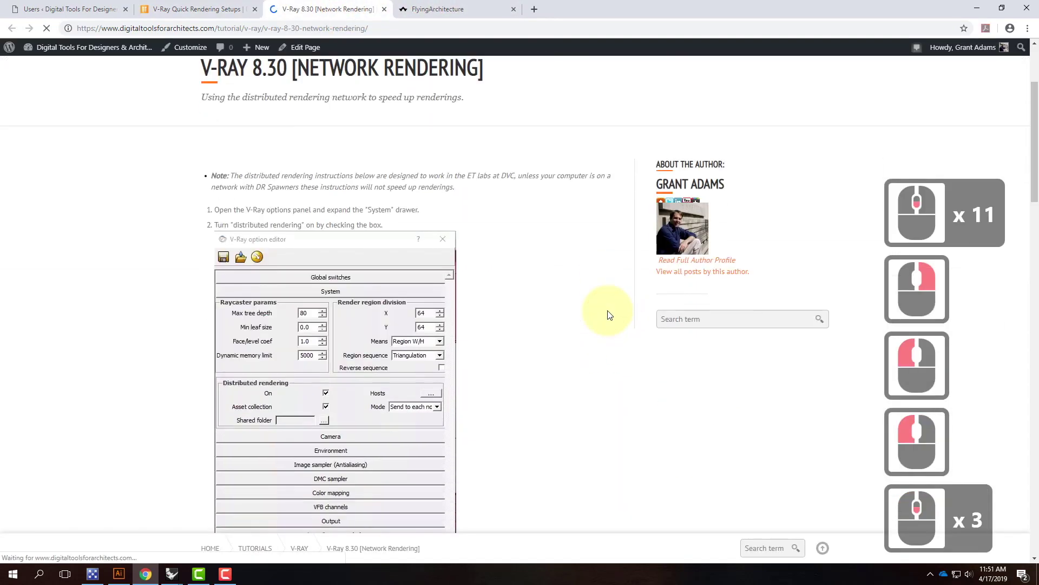
{"action": "scroll", "coordinate": [331, 244], "scroll_direction": "down", "scroll_amount": 7}
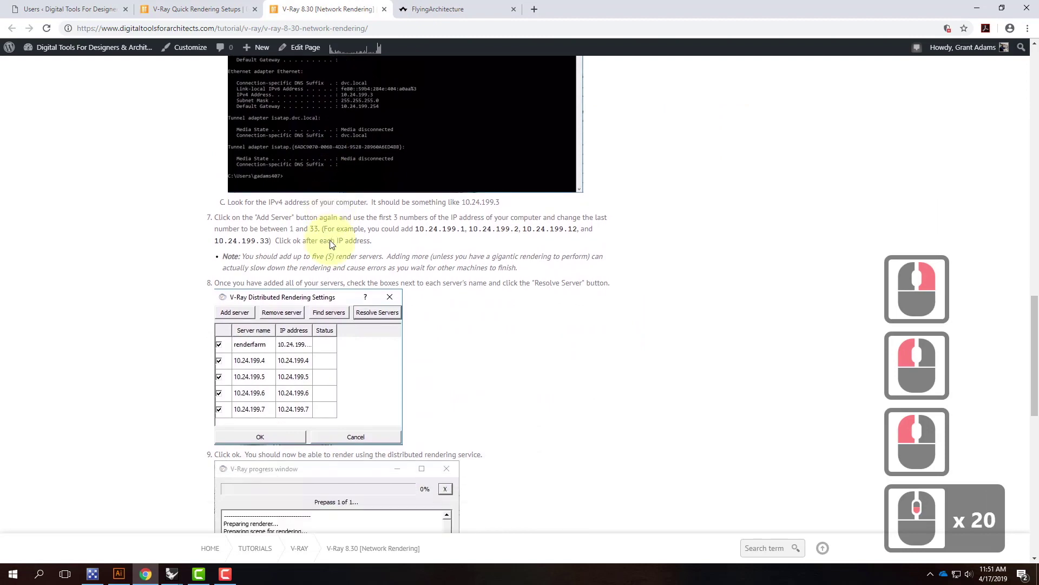
{"action": "scroll", "coordinate": [331, 244], "scroll_direction": "up", "scroll_amount": 7}
{"action": "scroll", "coordinate": [331, 244], "scroll_direction": "up", "scroll_amount": 1}
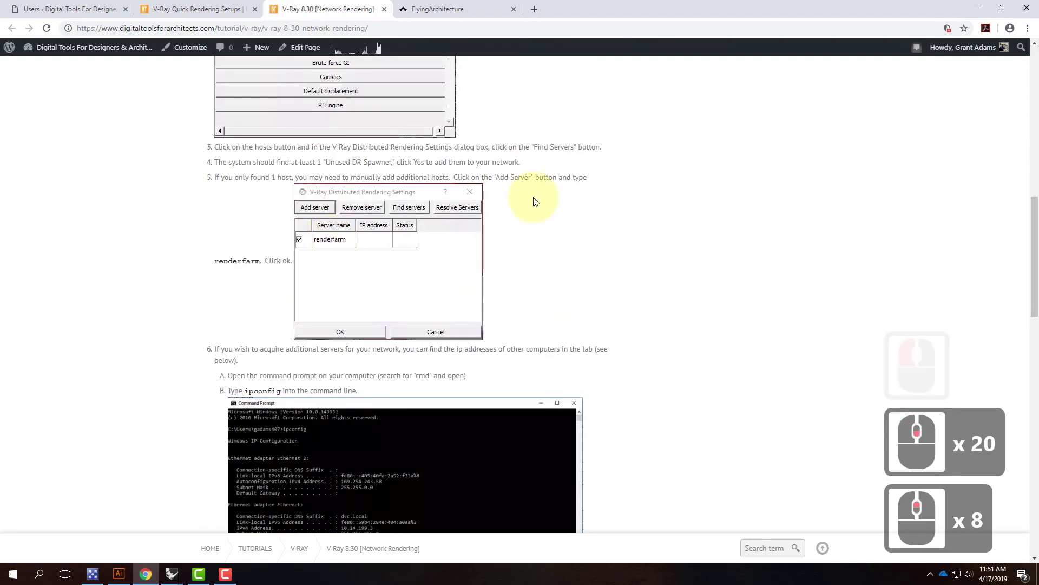
{"action": "left_click", "coordinate": [976, 10]}
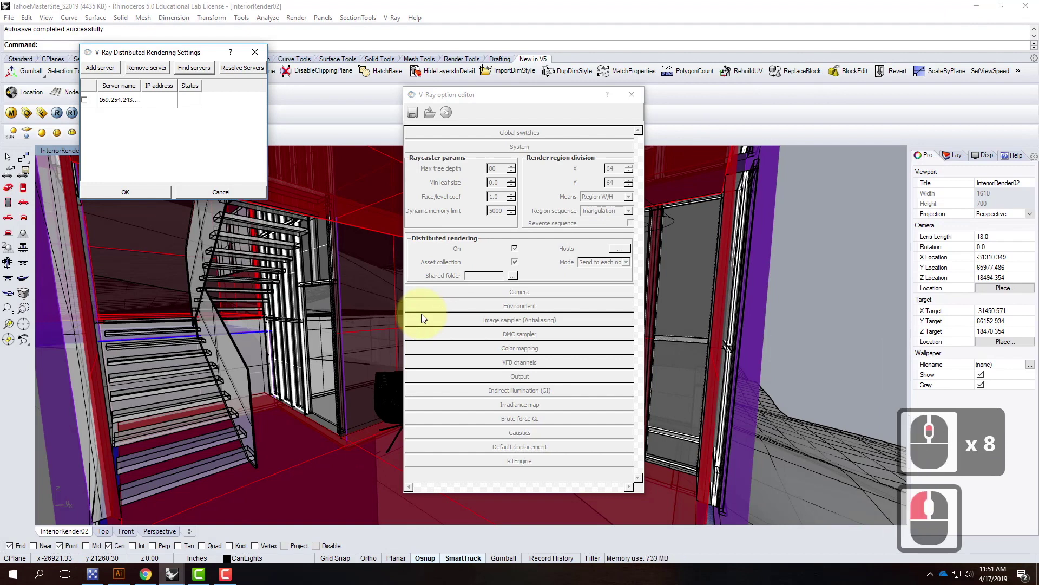
Run ipconfig in a Command Prompt to look up the computer's IPv4 address, and minimize the window
{"action": "left_click", "coordinate": [17, 575]}
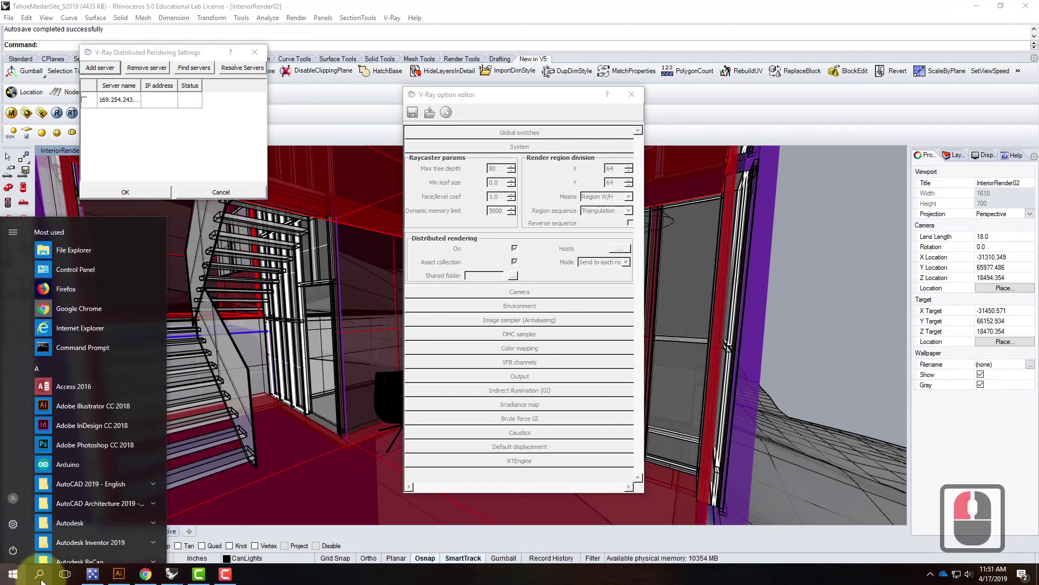
{"action": "left_click", "coordinate": [41, 577]}
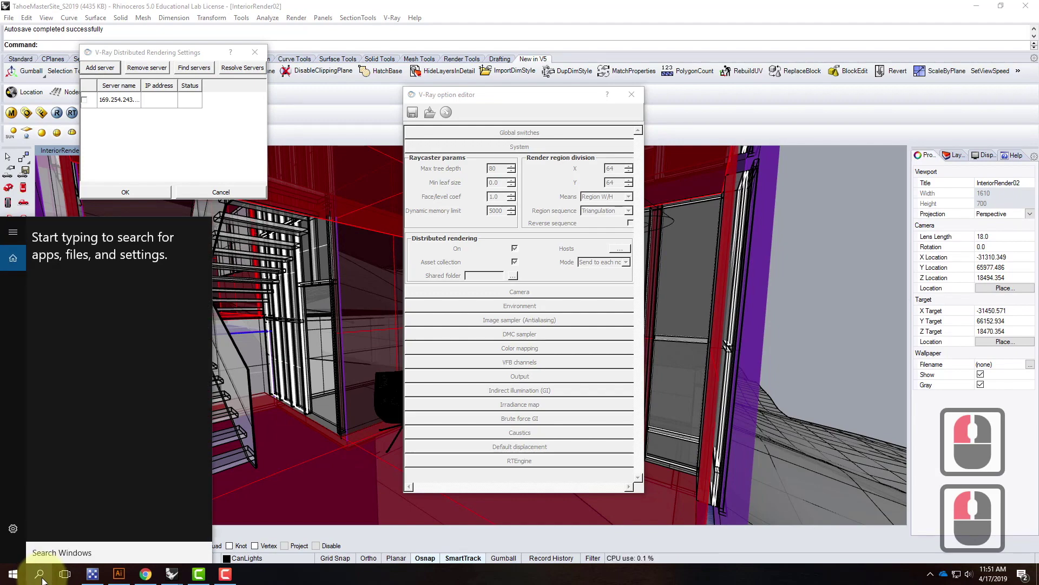
{"action": "type", "text": "cmd"}
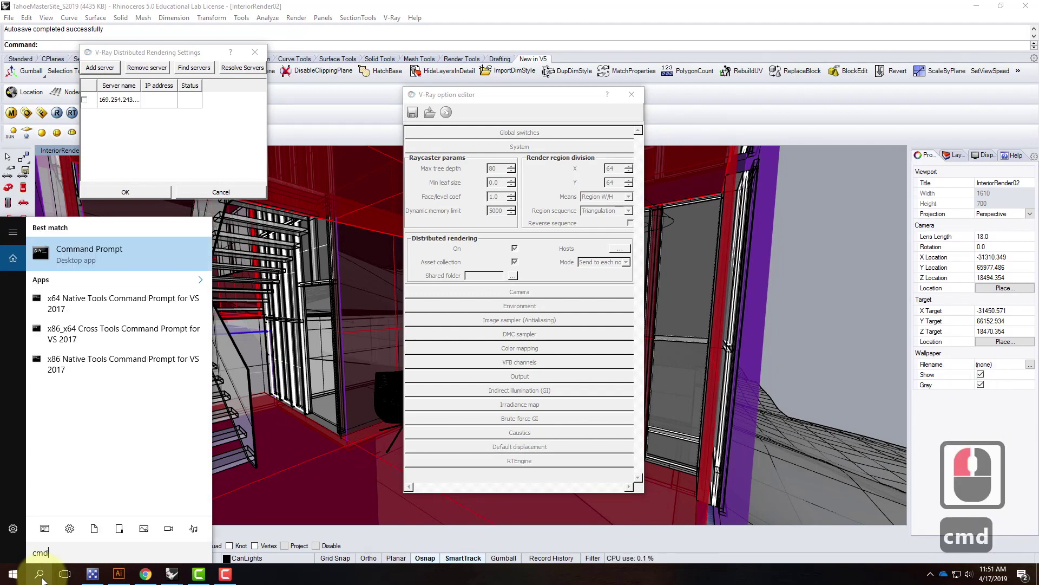
{"action": "key", "text": "Return"}
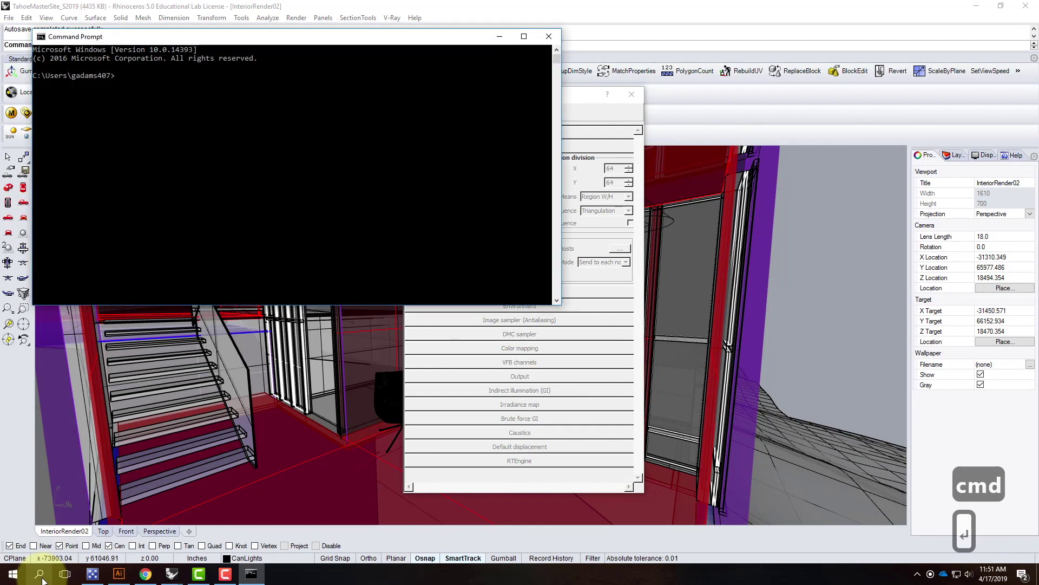
{"action": "type", "text": "ipconfig"}
{"action": "key", "text": "Return"}
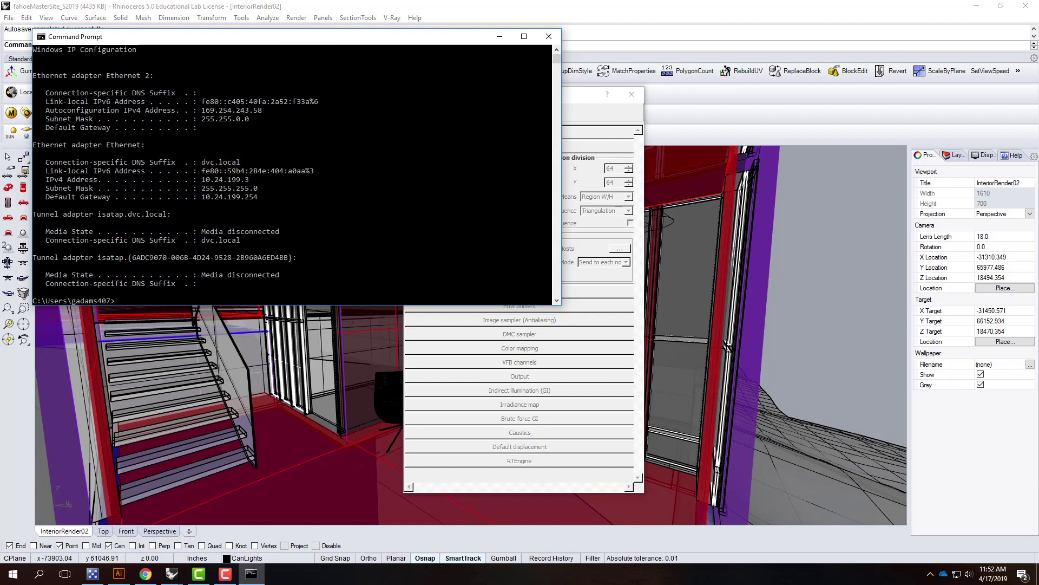
{"action": "left_click", "coordinate": [500, 37]}
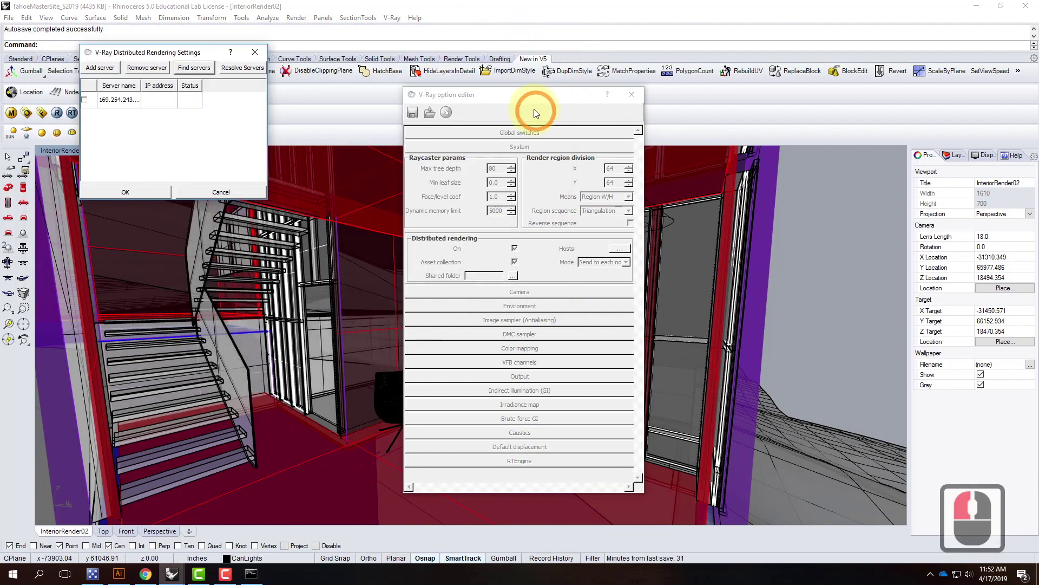
Add the server 10.24.199.1 to the V-Ray distributed rendering hosts list
{"action": "left_click", "coordinate": [529, 99]}
{"action": "left_click_drag", "start_coordinate": [106, 52], "coordinate": [121, 82]}
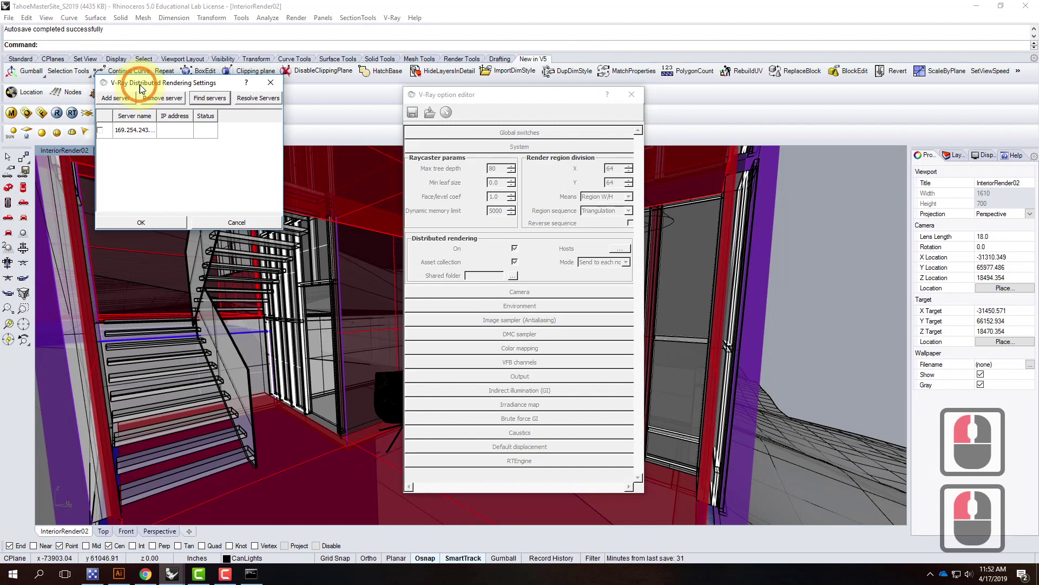
{"action": "left_click", "coordinate": [115, 99]}
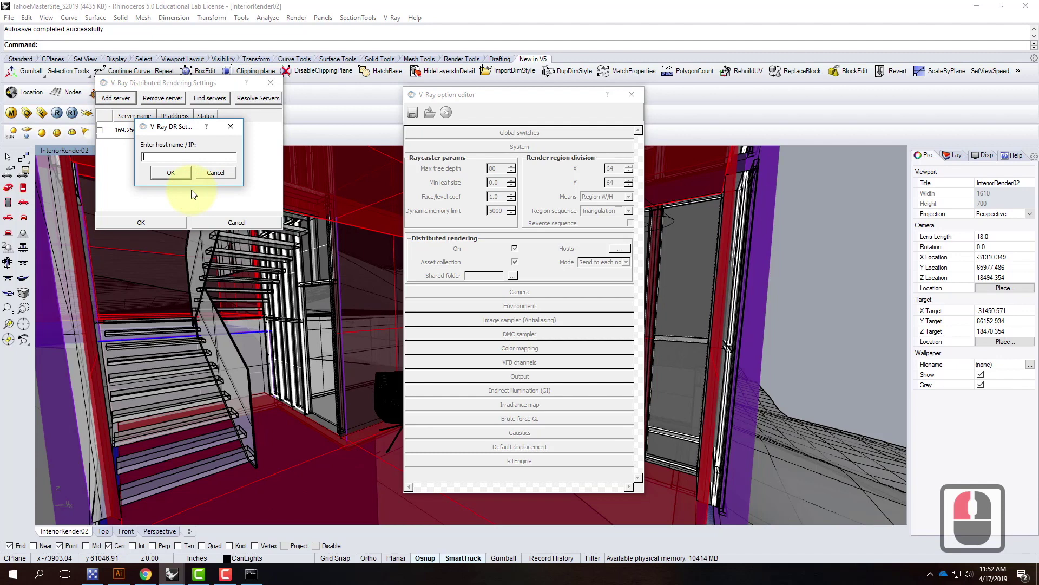
{"action": "type", "text": "10.24.1"}
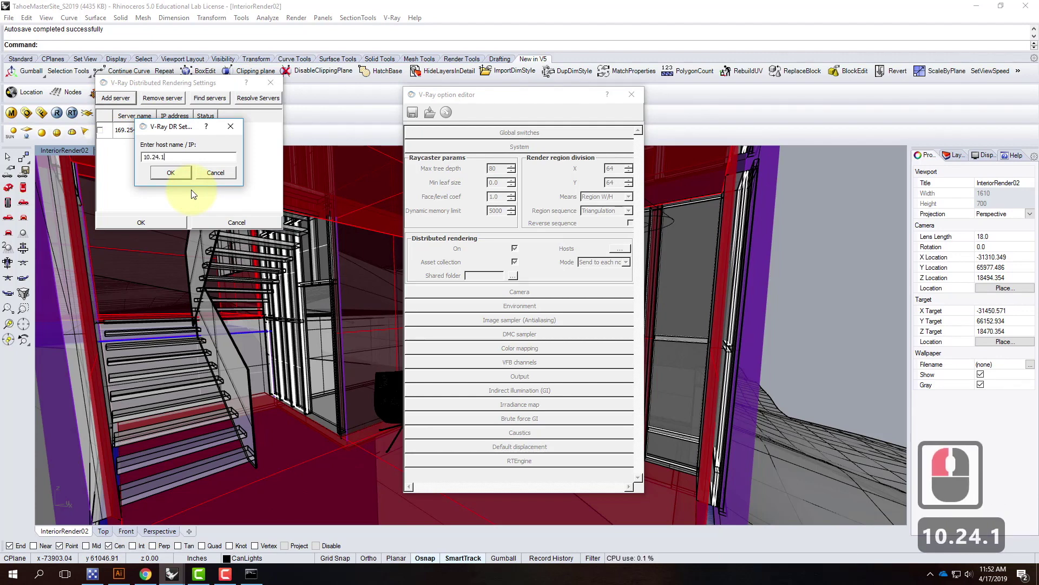
{"action": "type", "text": "99.1"}
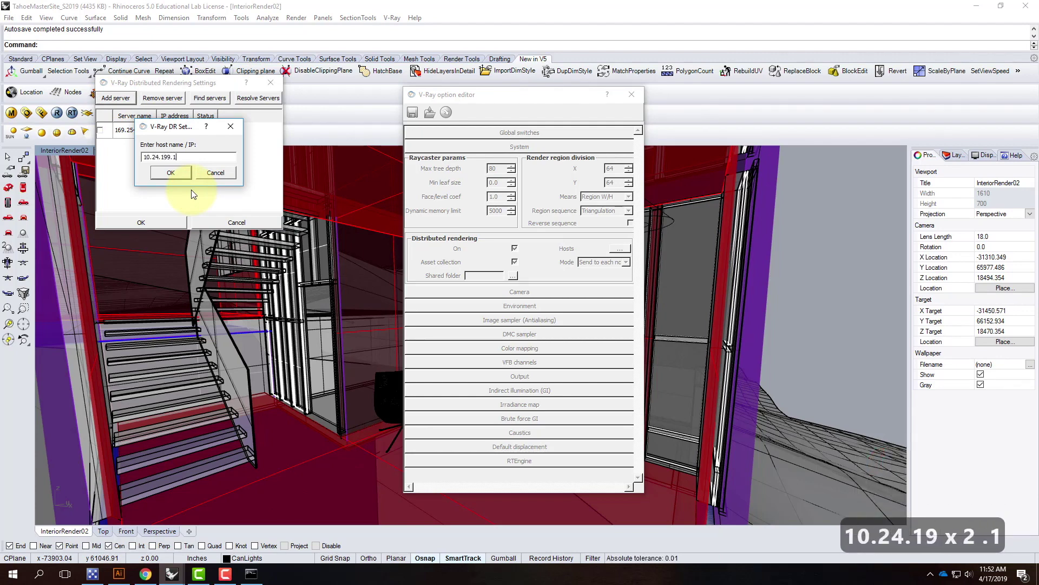
{"action": "left_click", "coordinate": [181, 173]}
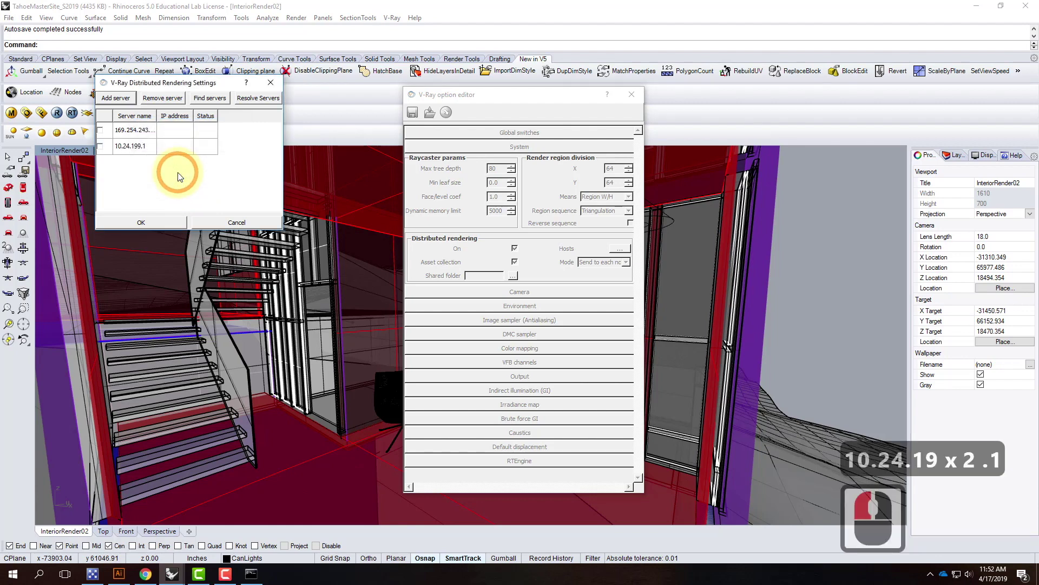
Add the servers 10.24.199.5 and 10.24.199.6 to the distributed rendering hosts list
{"action": "left_click", "coordinate": [115, 100]}
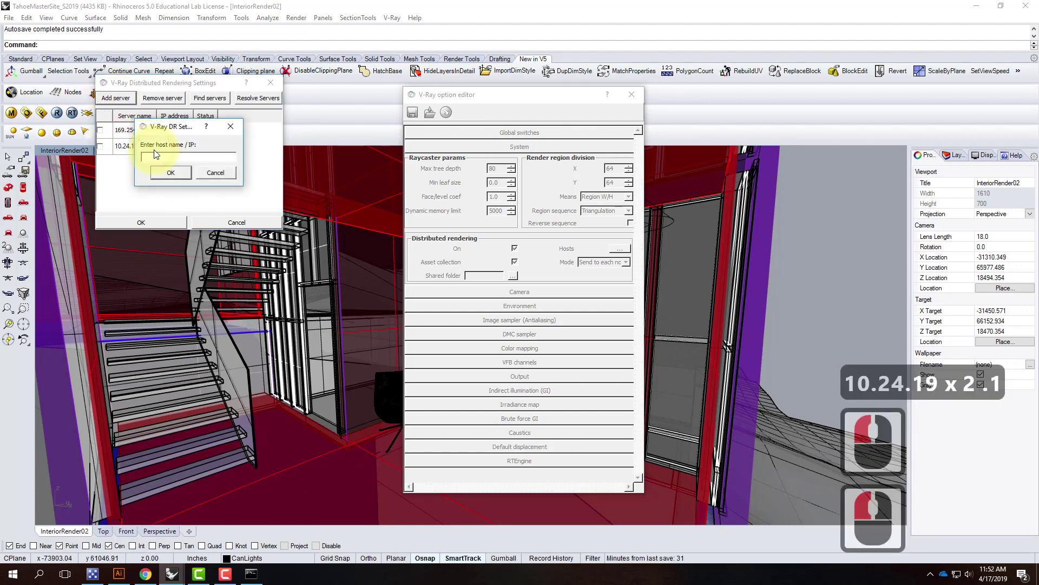
{"action": "type", "text": "10.24.1"}
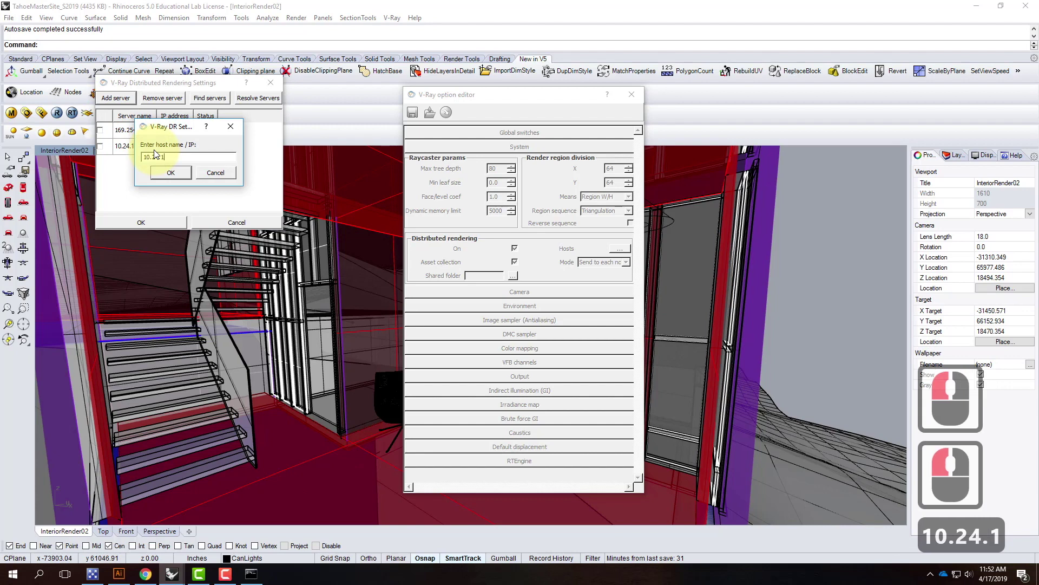
{"action": "type", "text": "99.5"}
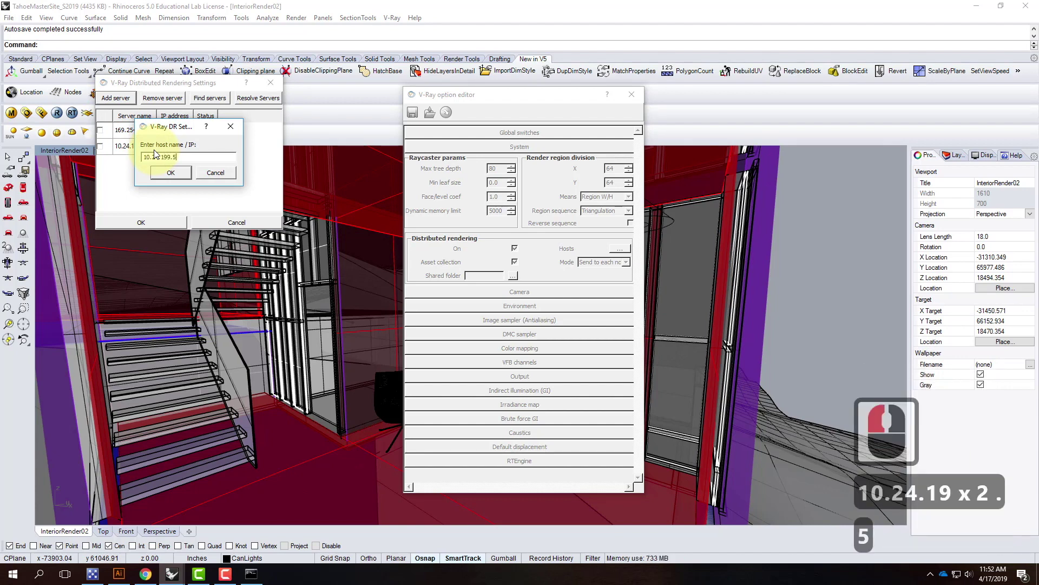
{"action": "left_click", "coordinate": [172, 177]}
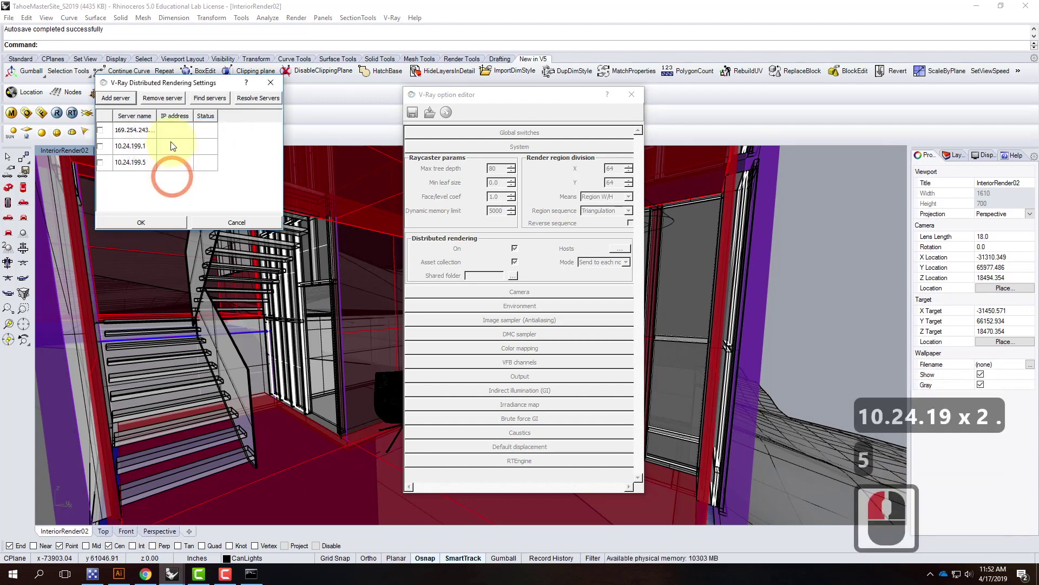
{"action": "left_click", "coordinate": [116, 97]}
{"action": "type", "text": "10"}
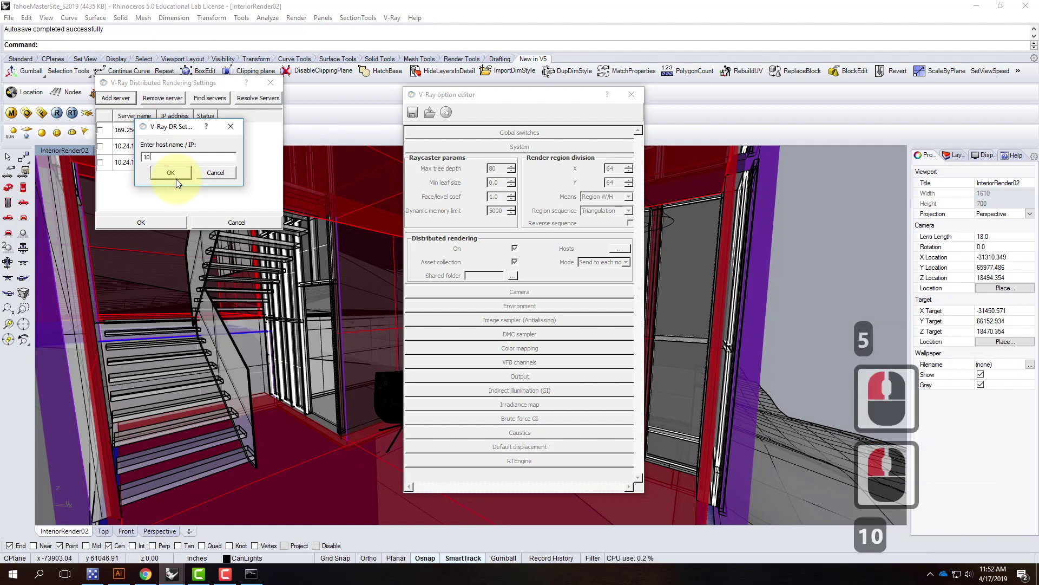
{"action": "type", "text": ".24.199.6"}
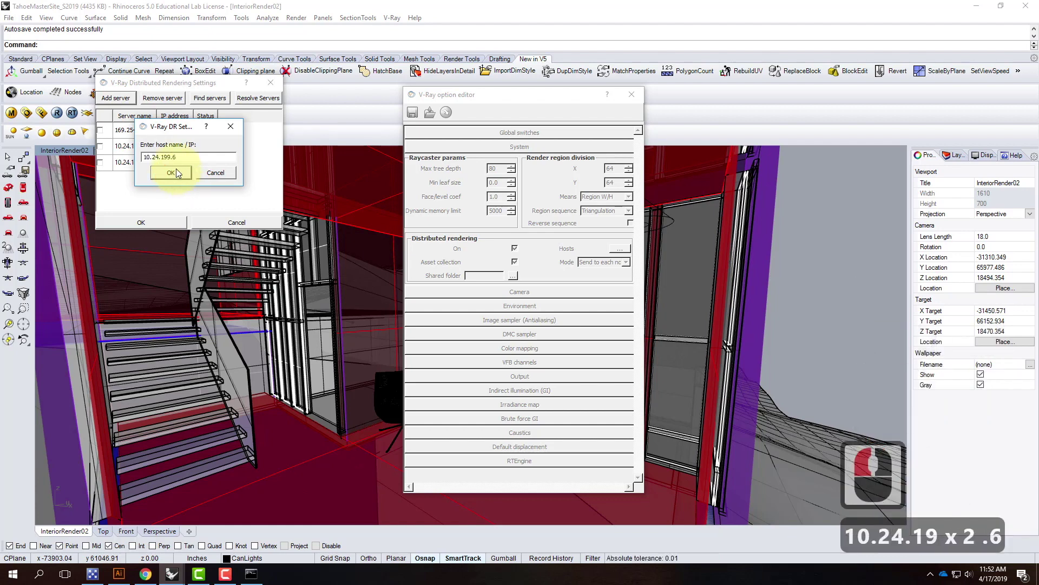
{"action": "left_click", "coordinate": [177, 172]}
Add the servers 10.24.199.13 and 10.24.199.31 to the distributed rendering hosts list
{"action": "left_click", "coordinate": [115, 97]}
{"action": "left_click", "coordinate": [187, 156]}
{"action": "type", "text": "10"}
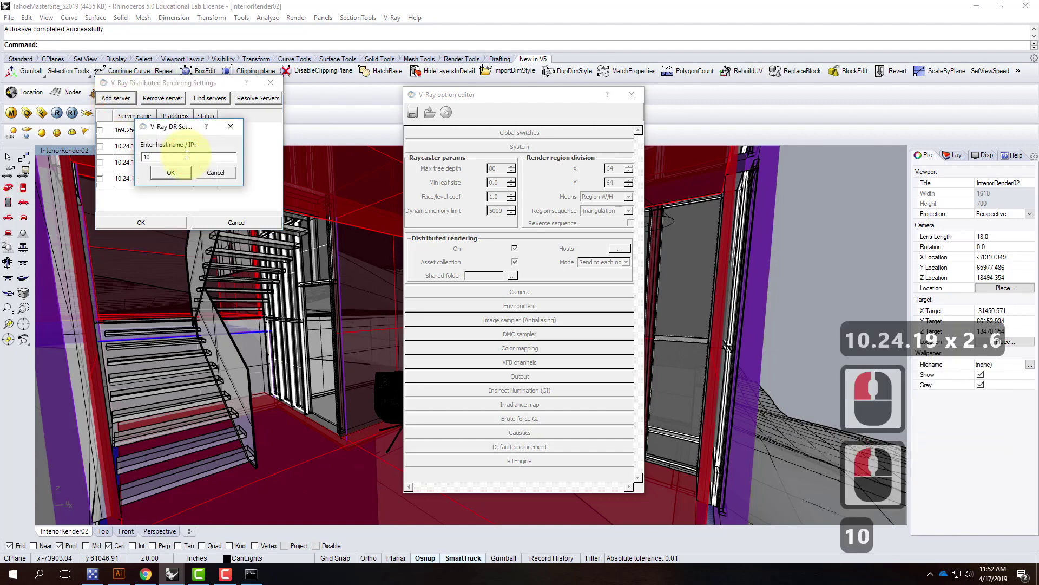
{"action": "type", "text": ".24.199."}
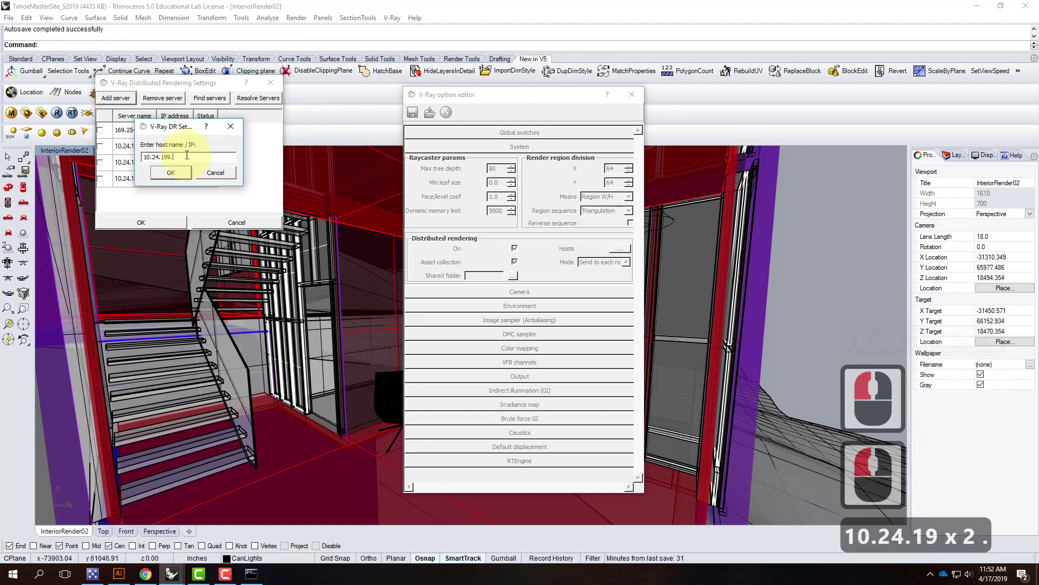
{"action": "type", "text": "13"}
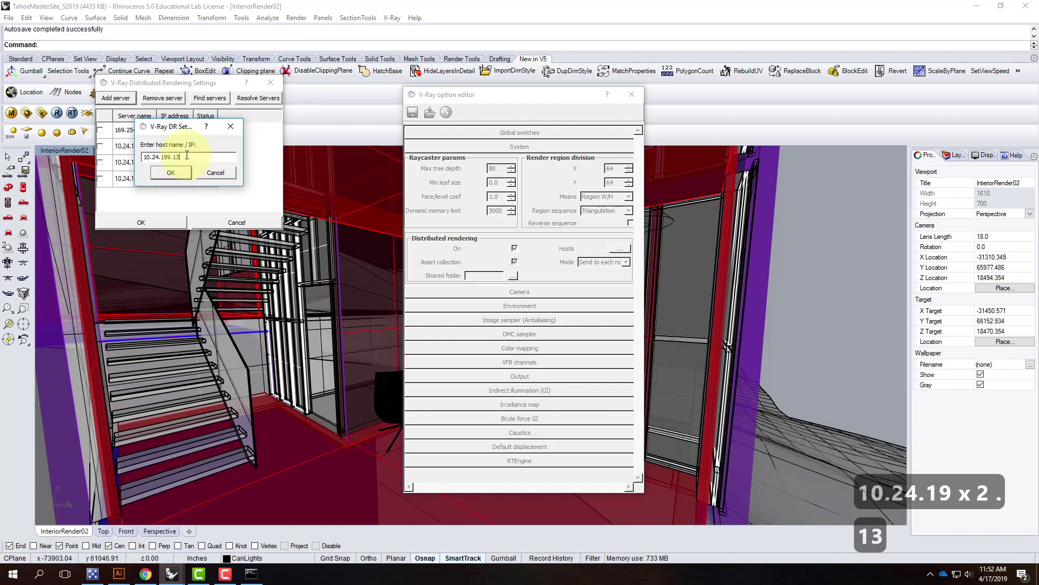
{"action": "left_click", "coordinate": [170, 172]}
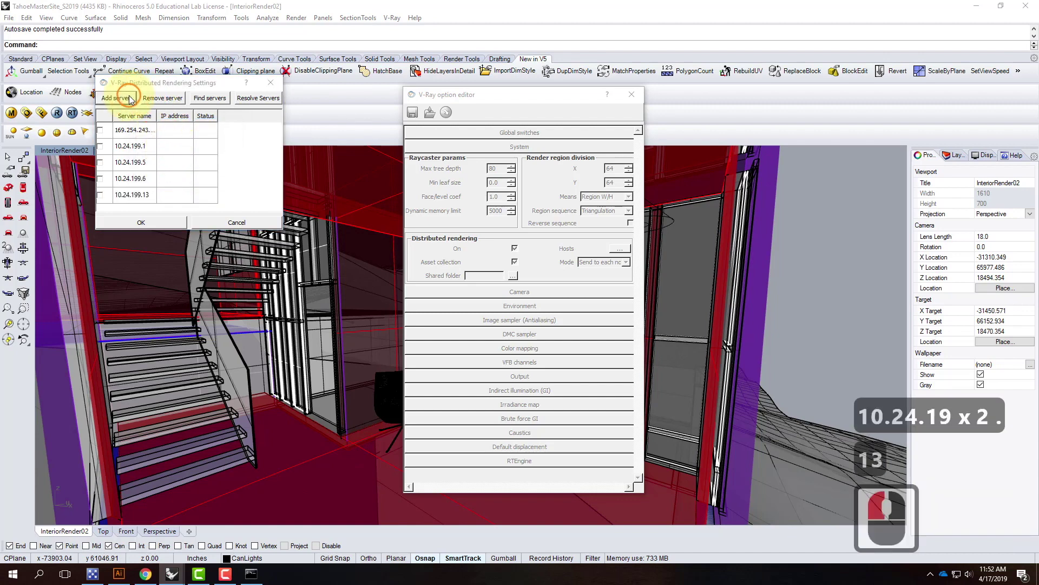
{"action": "left_click", "coordinate": [115, 97]}
{"action": "left_click", "coordinate": [166, 156]}
{"action": "type", "text": "10.24"}
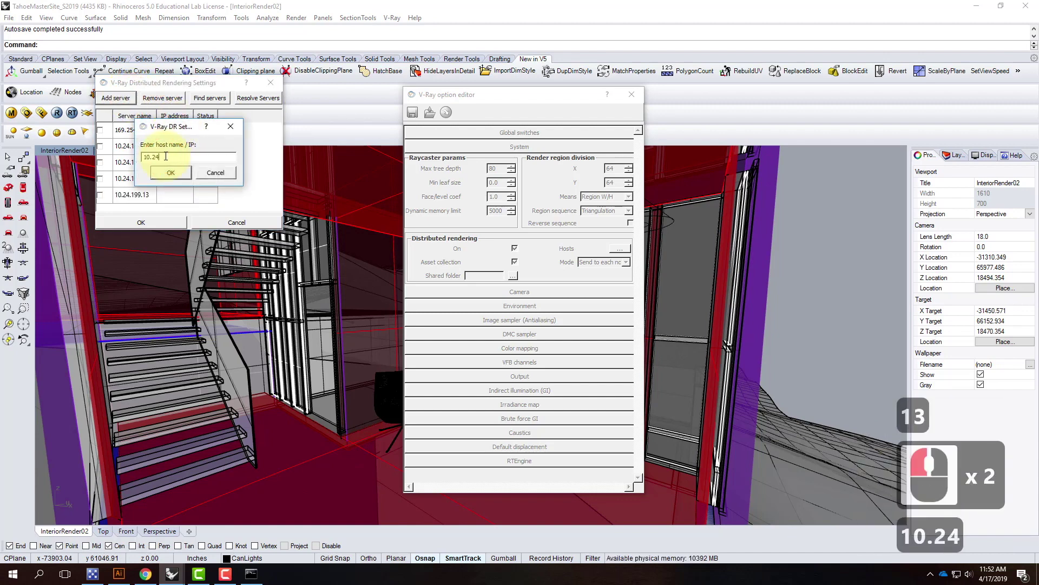
{"action": "type", "text": ".199.31"}
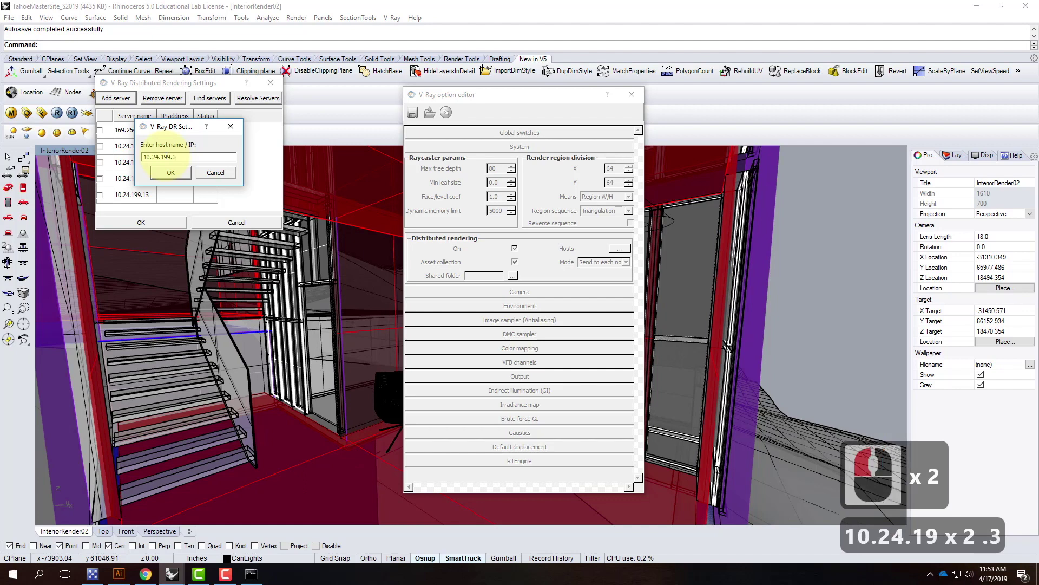
{"action": "left_click", "coordinate": [169, 173]}
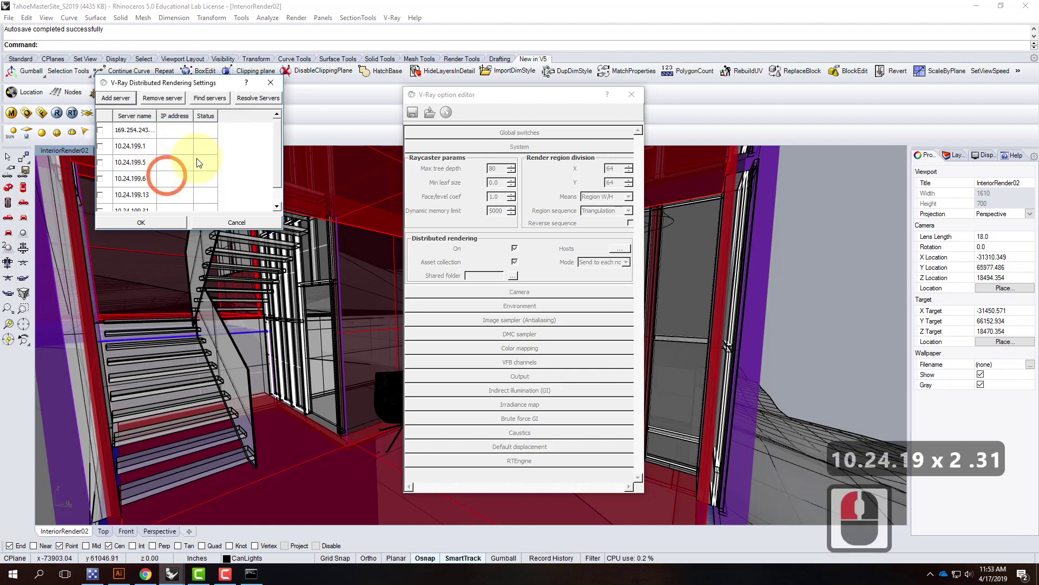
Enable every server in the distributed rendering list, from 10.24.199.31 up to the first 169.254.243 entry
{"action": "scroll", "coordinate": [189, 138], "scroll_direction": "down", "scroll_amount": 2}
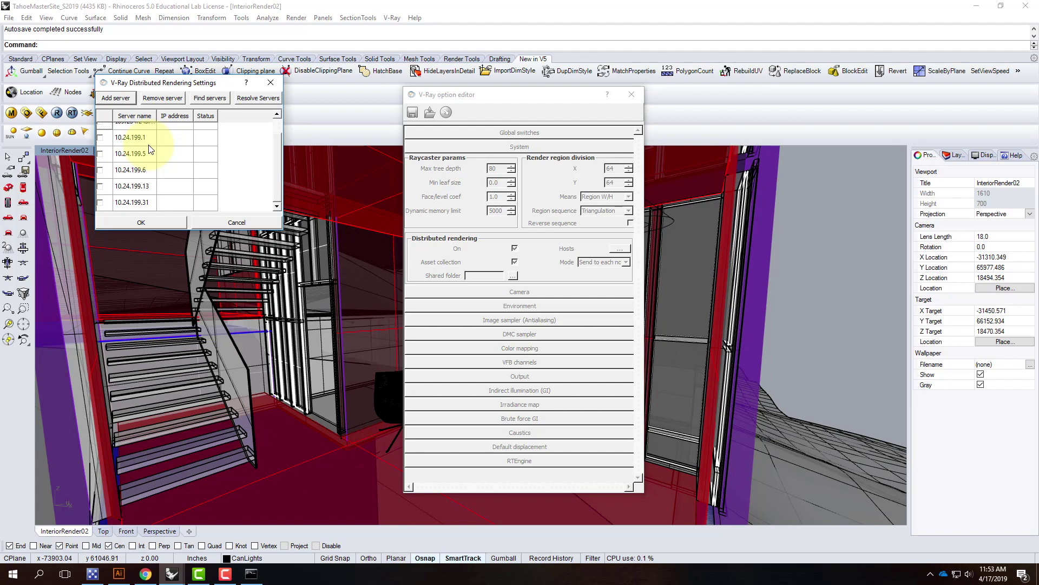
{"action": "scroll", "coordinate": [152, 158], "scroll_direction": "up", "scroll_amount": 2}
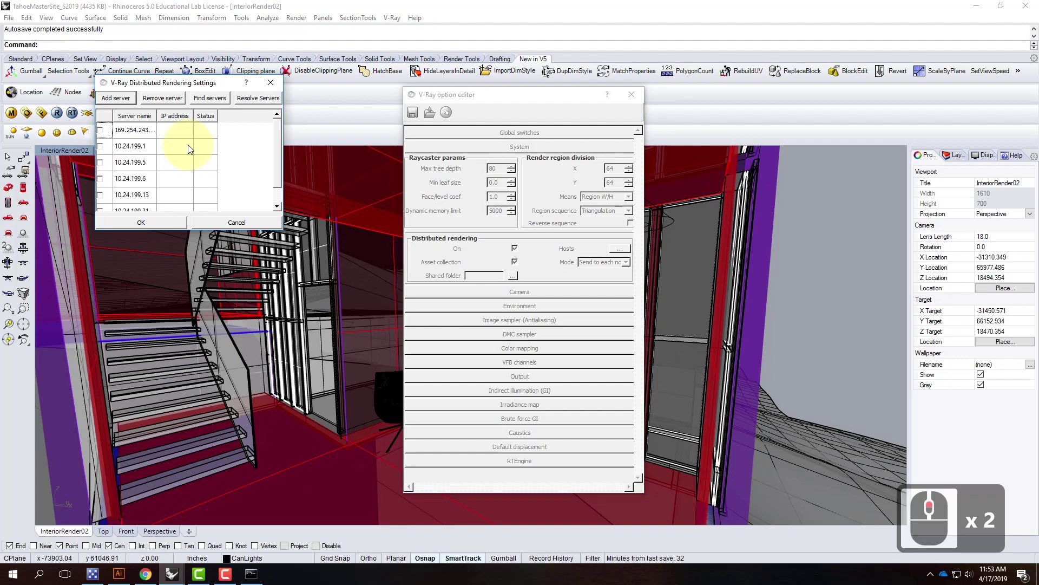
{"action": "scroll", "coordinate": [189, 150], "scroll_direction": "down", "scroll_amount": 4}
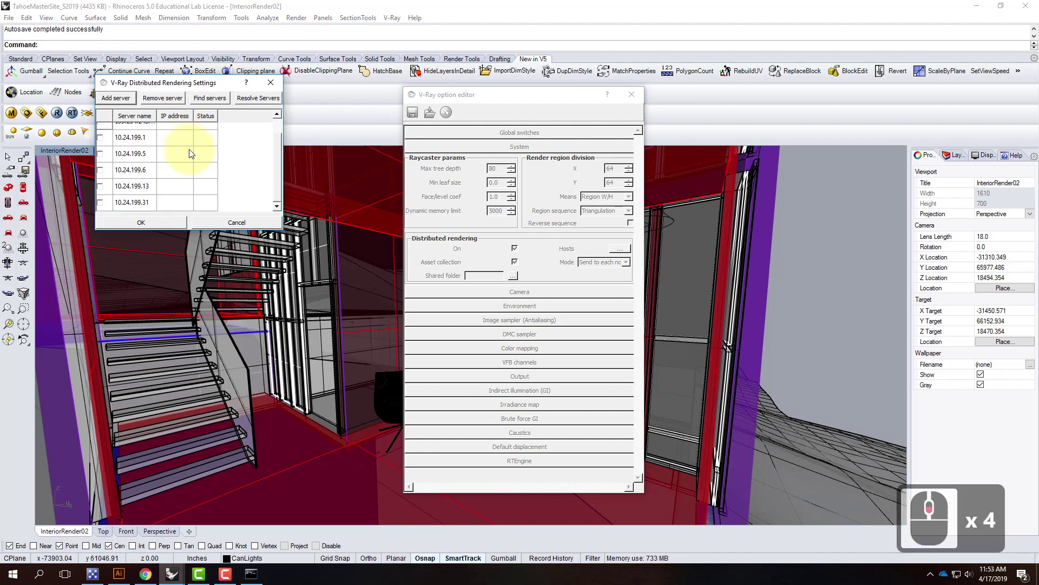
{"action": "left_click", "coordinate": [99, 202]}
{"action": "left_click", "coordinate": [99, 185]}
{"action": "left_click", "coordinate": [100, 169]}
{"action": "left_click", "coordinate": [100, 153]}
{"action": "left_click", "coordinate": [100, 137]}
{"action": "left_click", "coordinate": [102, 138]}
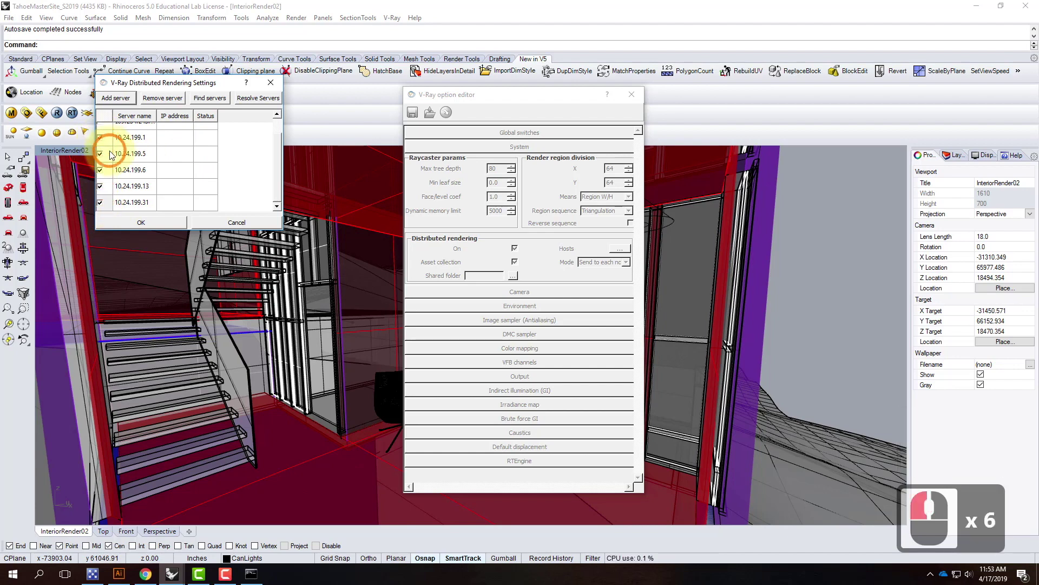
{"action": "scroll", "coordinate": [111, 154], "scroll_direction": "up", "scroll_amount": 2}
{"action": "left_click", "coordinate": [101, 130]}
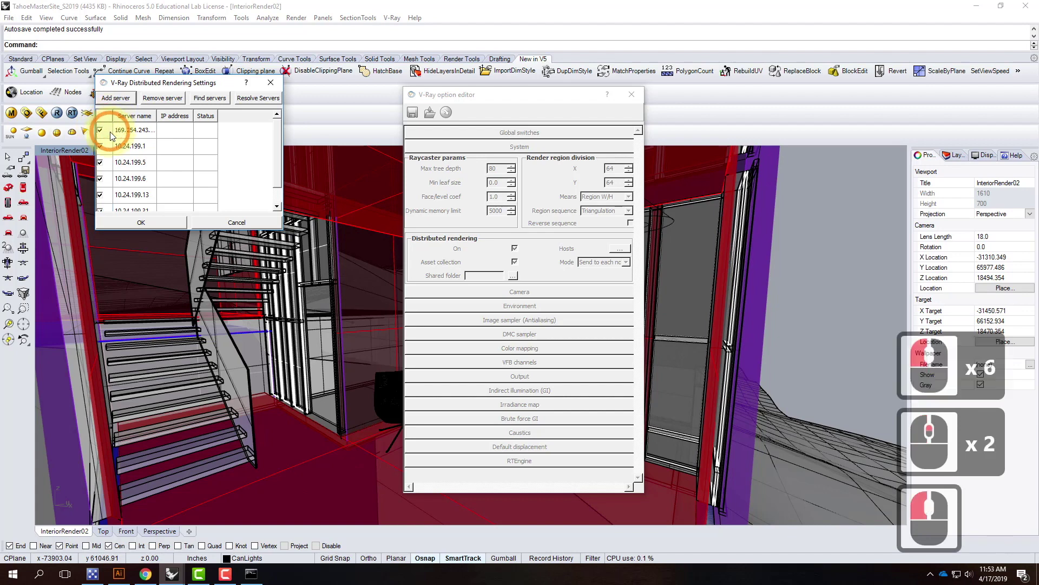
Resolve the IP addresses of the enabled servers and accept the distributed rendering settings
{"action": "left_click", "coordinate": [264, 98]}
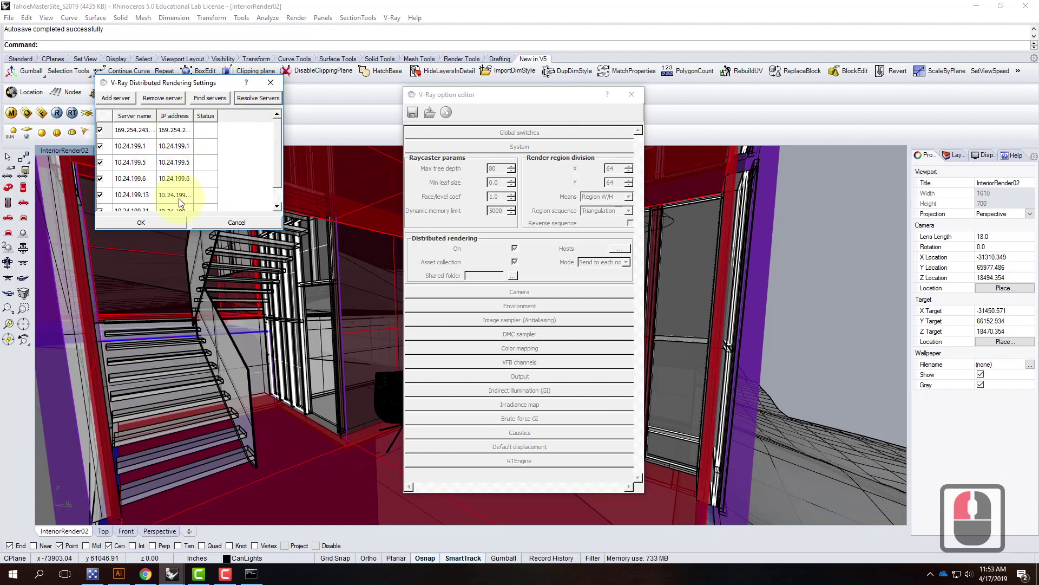
{"action": "left_click", "coordinate": [150, 222]}
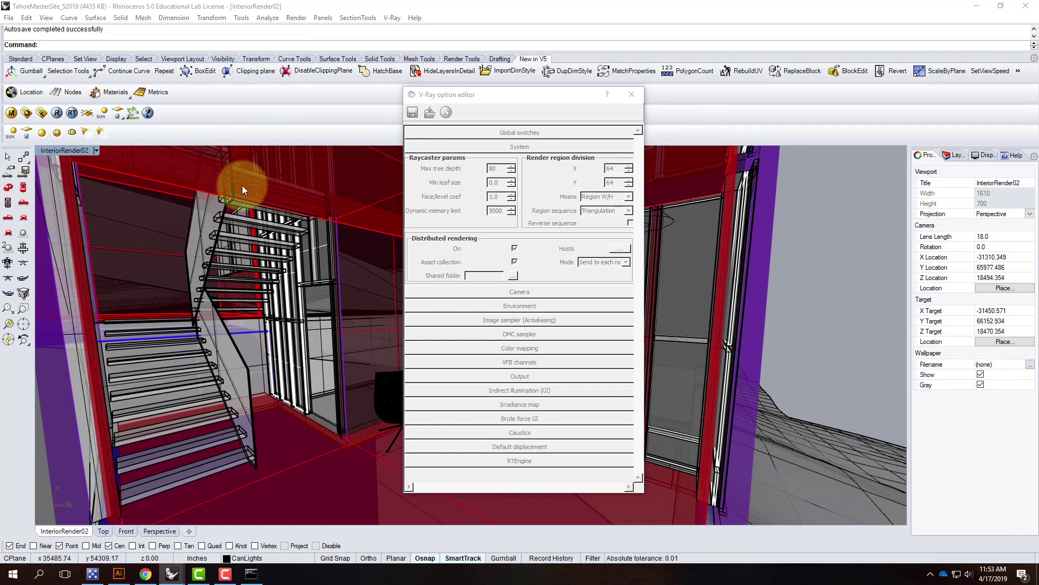
{"action": "left_click", "coordinate": [524, 97]}
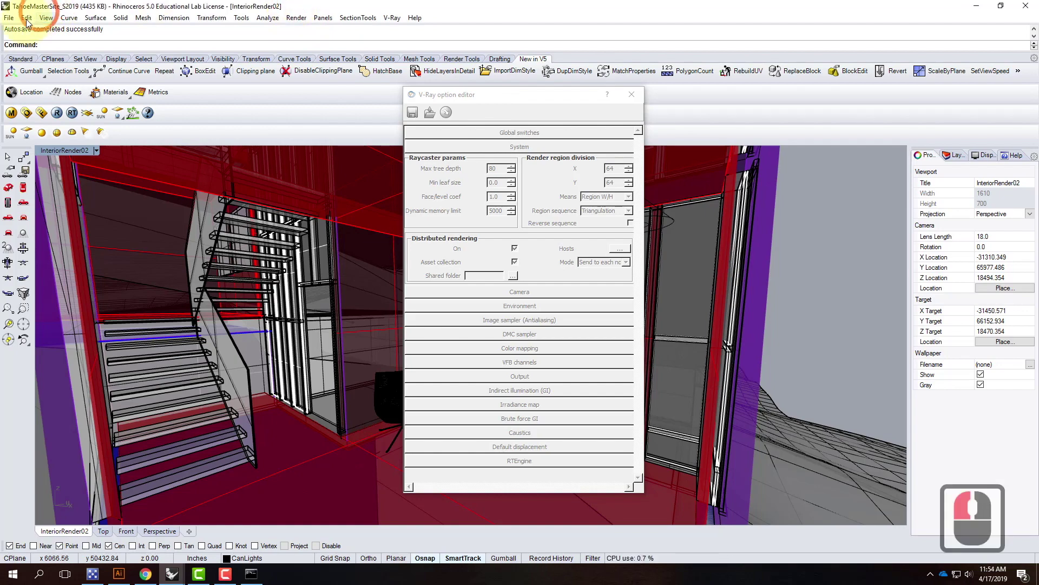
Save the TahoeMasterSite_S2019 model and close its Rhino window
{"action": "left_click", "coordinate": [9, 17]}
{"action": "left_click", "coordinate": [25, 69]}
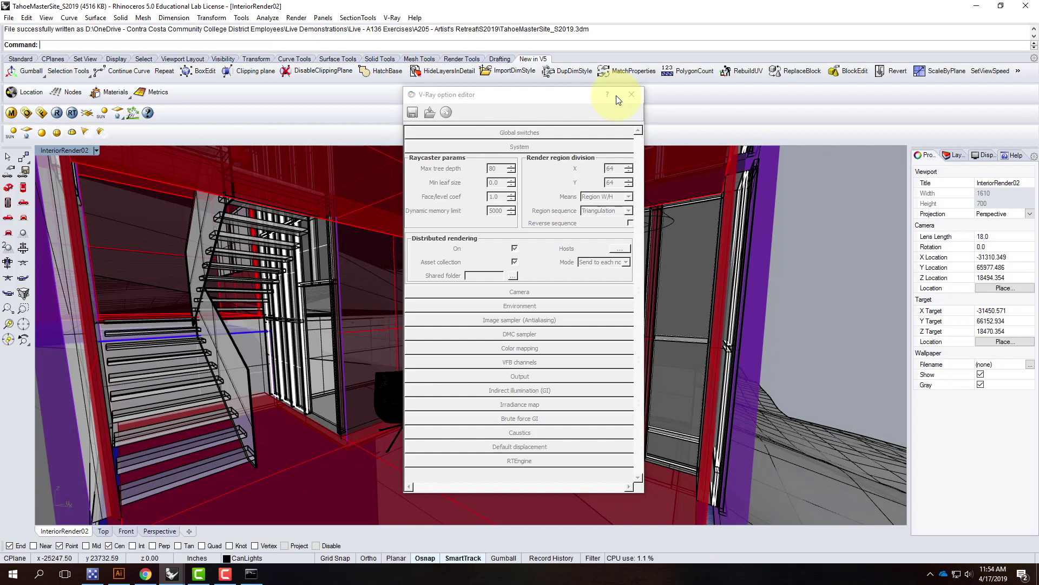
{"action": "left_click", "coordinate": [1025, 7]}
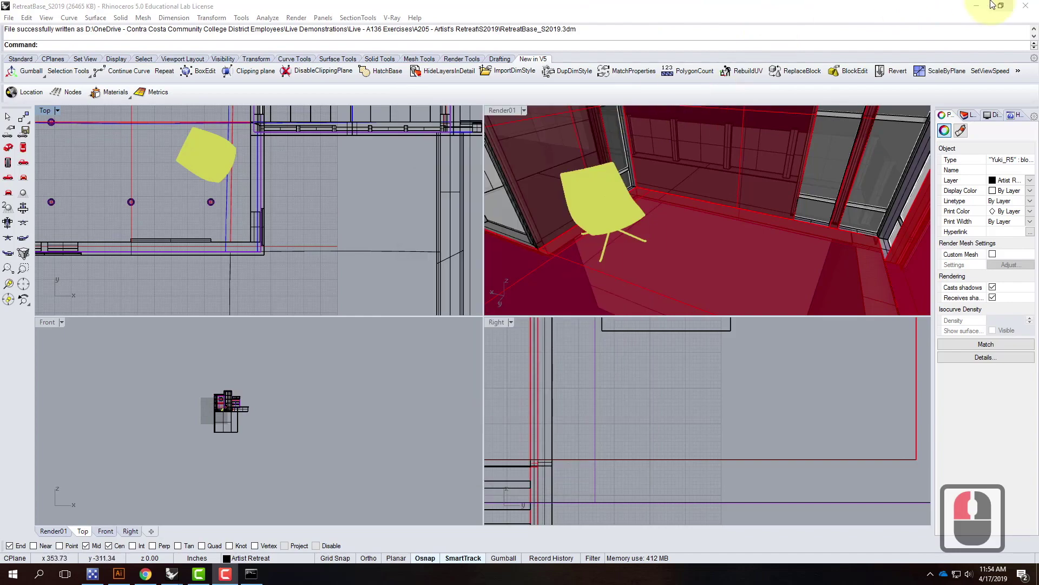
Minimize the RetreatBase_S2019 and Yuki_R5 windows, relaunch Rhinoceros 5 from the desktop, and reopen the recent file TahoeMasterSite_S2019.3dm
{"action": "left_click", "coordinate": [975, 5]}
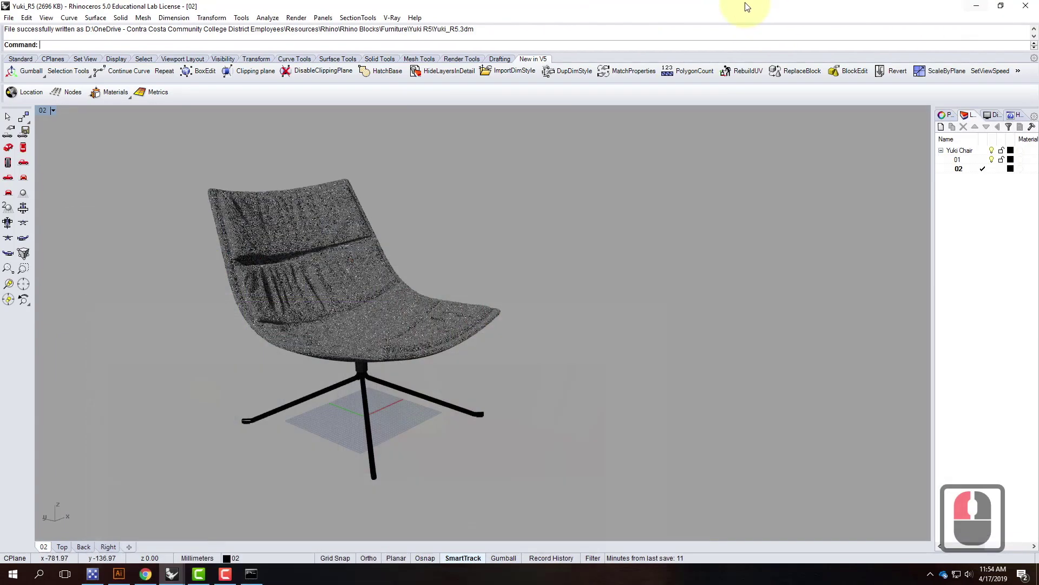
{"action": "left_click", "coordinate": [983, 10]}
{"action": "double_click", "coordinate": [517, 15]}
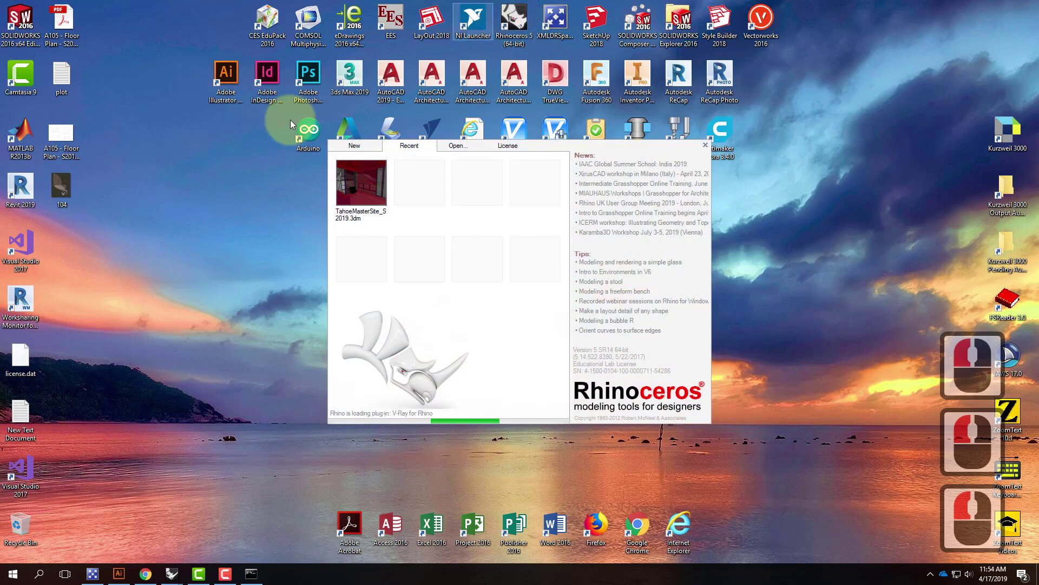
{"action": "left_click", "coordinate": [375, 181]}
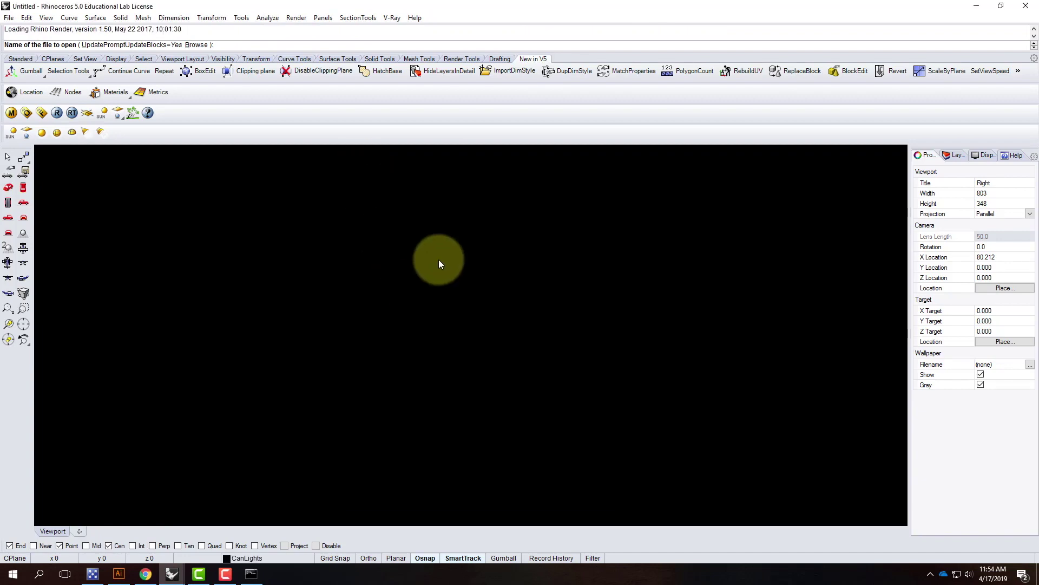
Minimize the empty Rhino window and answer the duplicate Basic_Glass material prompt, applying the choice to all conflicting materials
{"action": "left_click", "coordinate": [977, 5]}
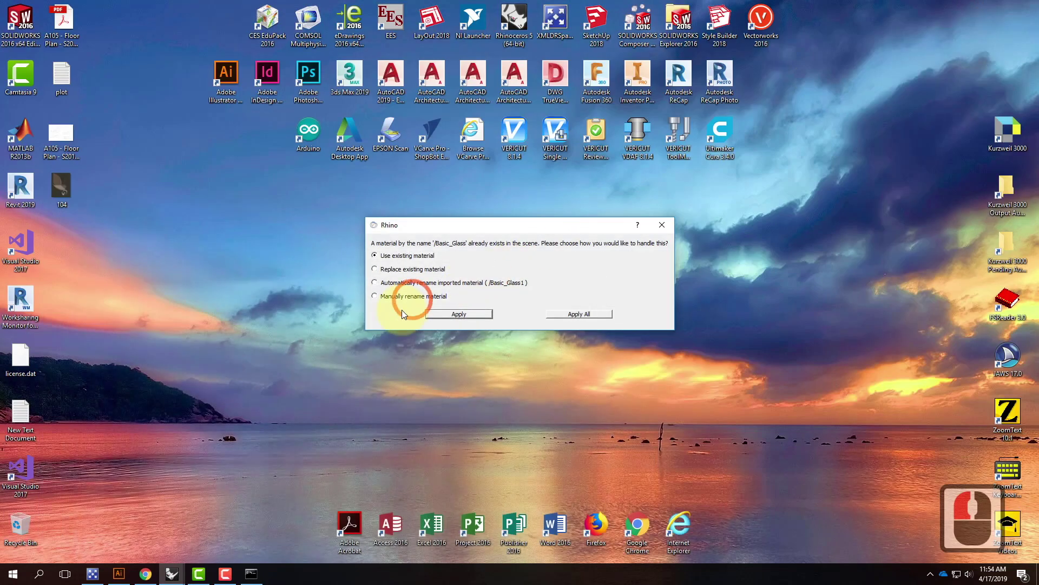
{"action": "left_click", "coordinate": [395, 269]}
{"action": "left_click", "coordinate": [606, 319]}
{"action": "left_click", "coordinate": [598, 312]}
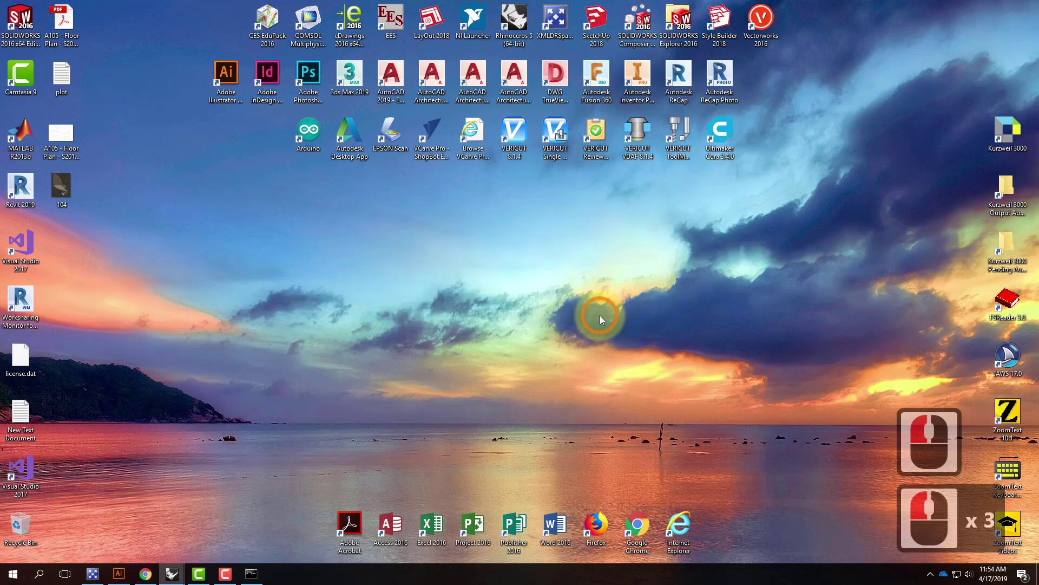
Bring the reopened TahoeMasterSite_S2019 model window back to the foreground
{"action": "left_click", "coordinate": [169, 575]}
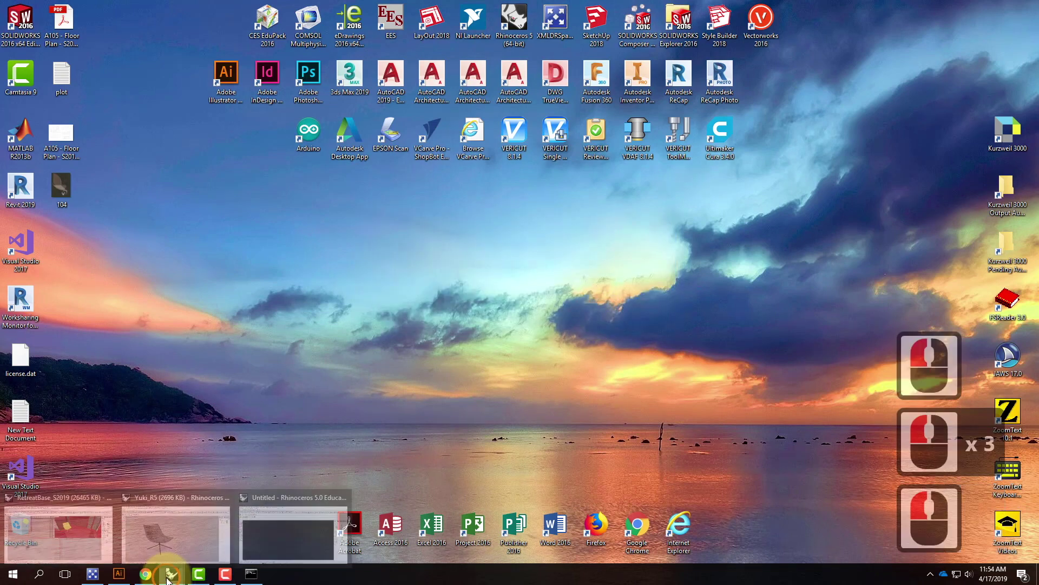
{"action": "left_click", "coordinate": [277, 531]}
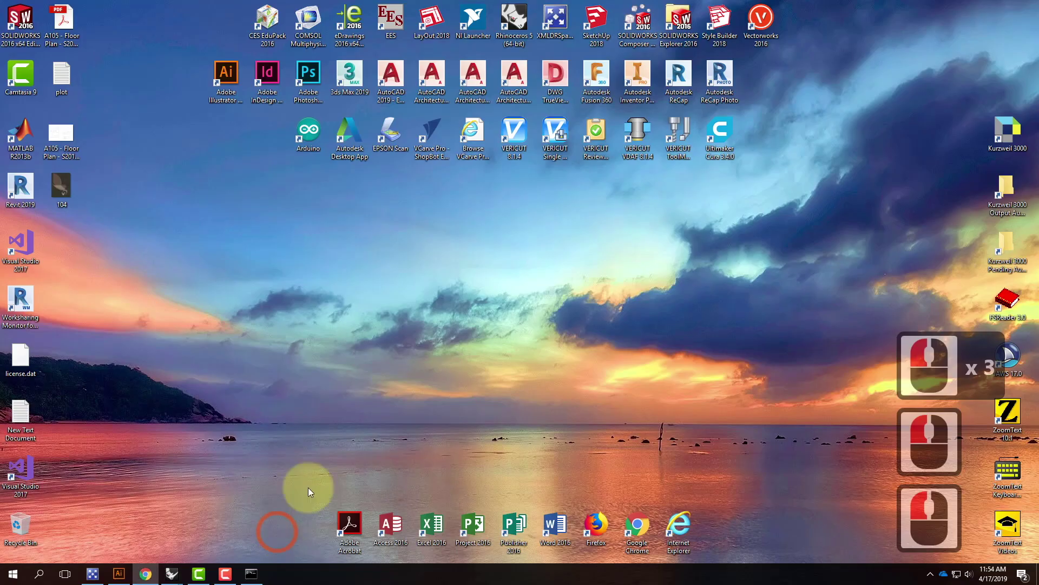
{"action": "left_click", "coordinate": [172, 575]}
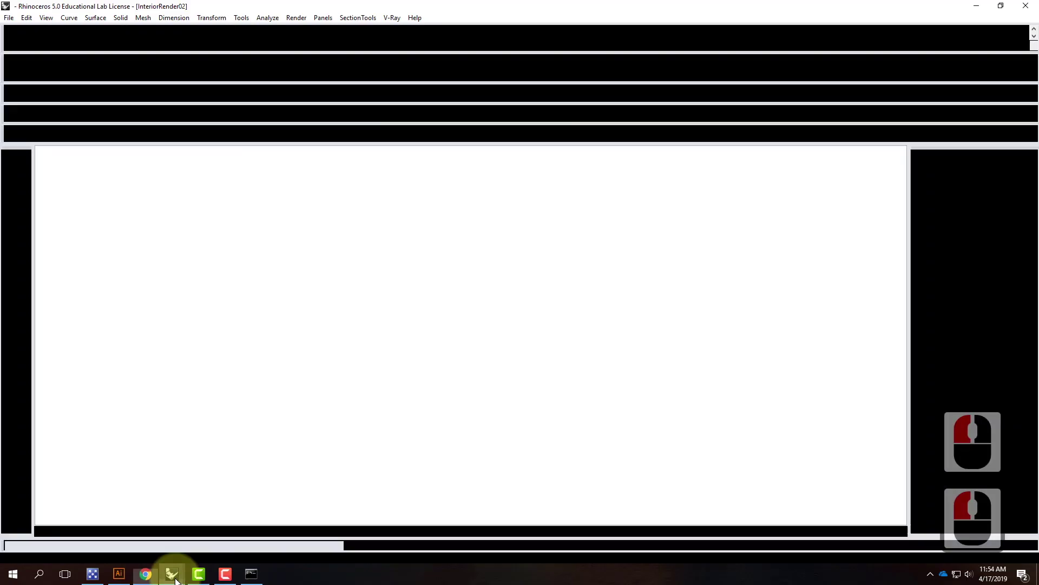
{"action": "left_click", "coordinate": [386, 528]}
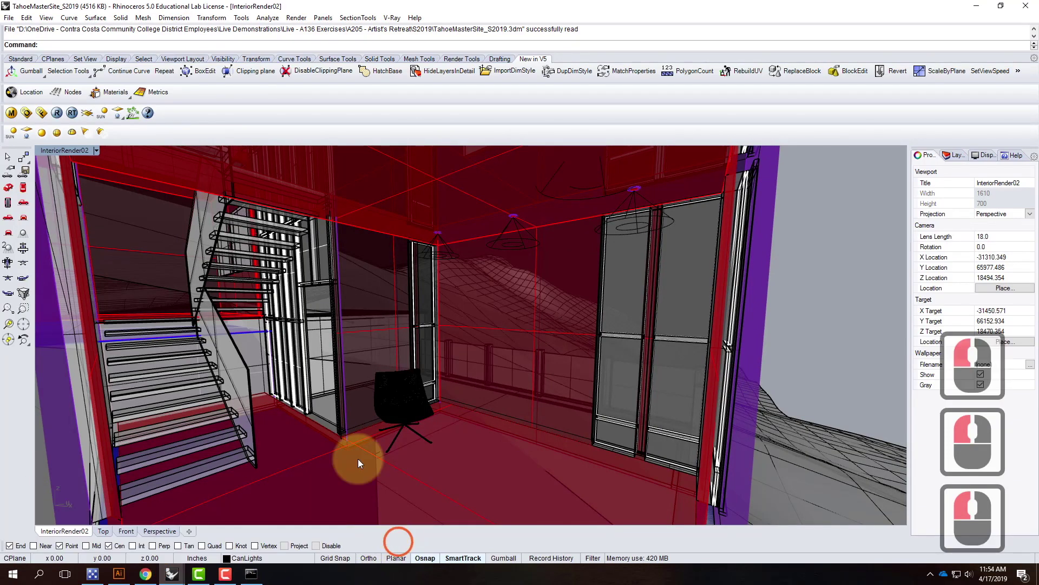
Open the V-Ray distributed rendering host list, find servers on the network, and enable the 169.254.243 server entry
{"action": "left_click", "coordinate": [26, 112]}
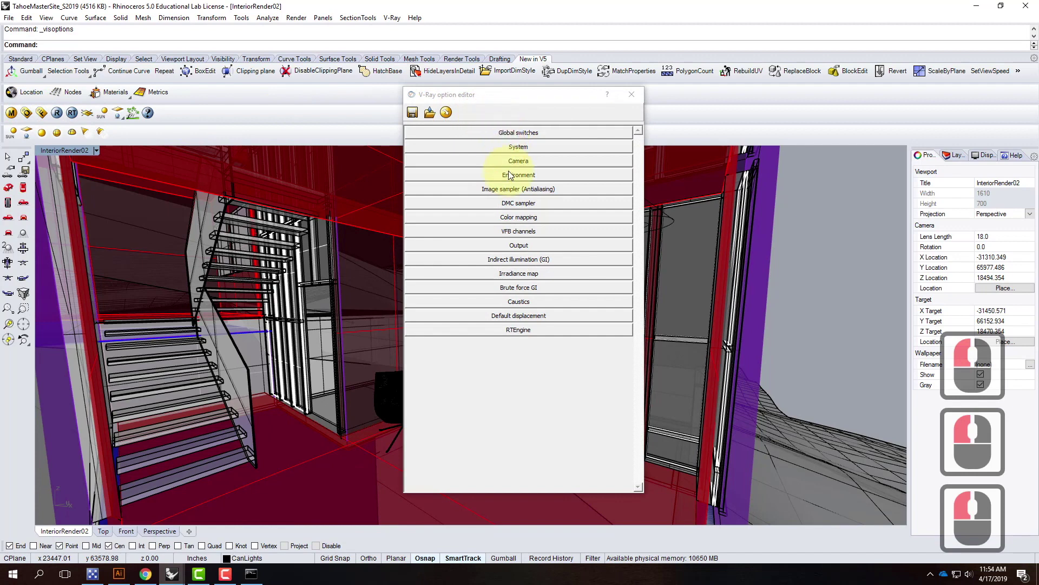
{"action": "left_click", "coordinate": [509, 175]}
{"action": "left_click", "coordinate": [511, 174]}
{"action": "left_click", "coordinate": [519, 147]}
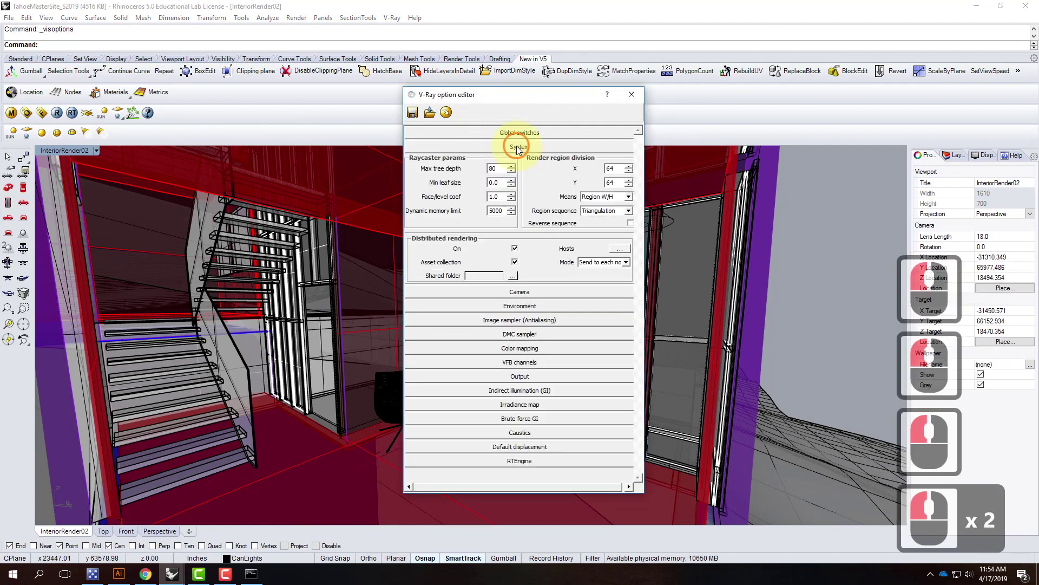
{"action": "left_click", "coordinate": [620, 248]}
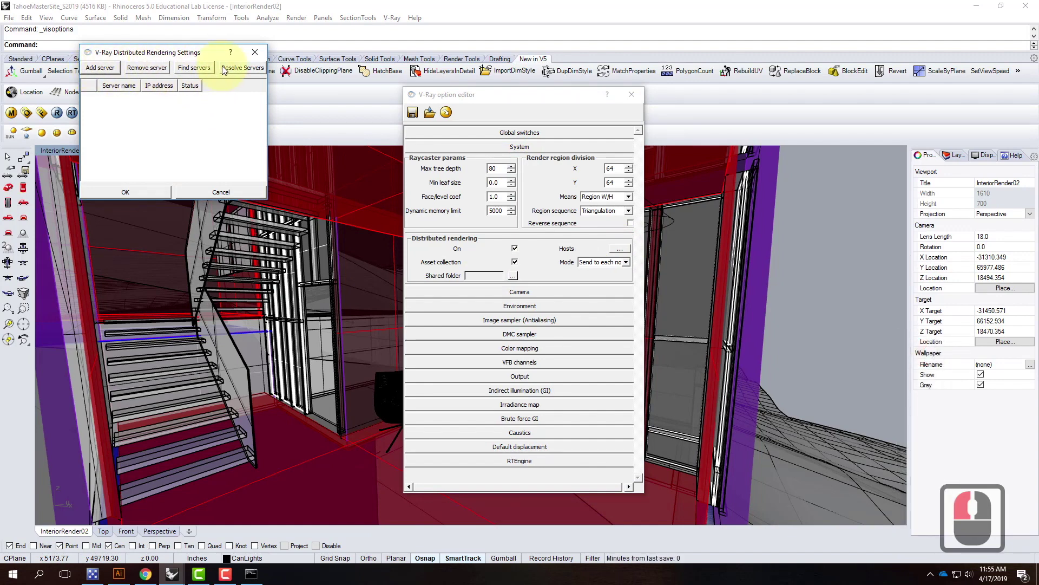
{"action": "left_click", "coordinate": [180, 68]}
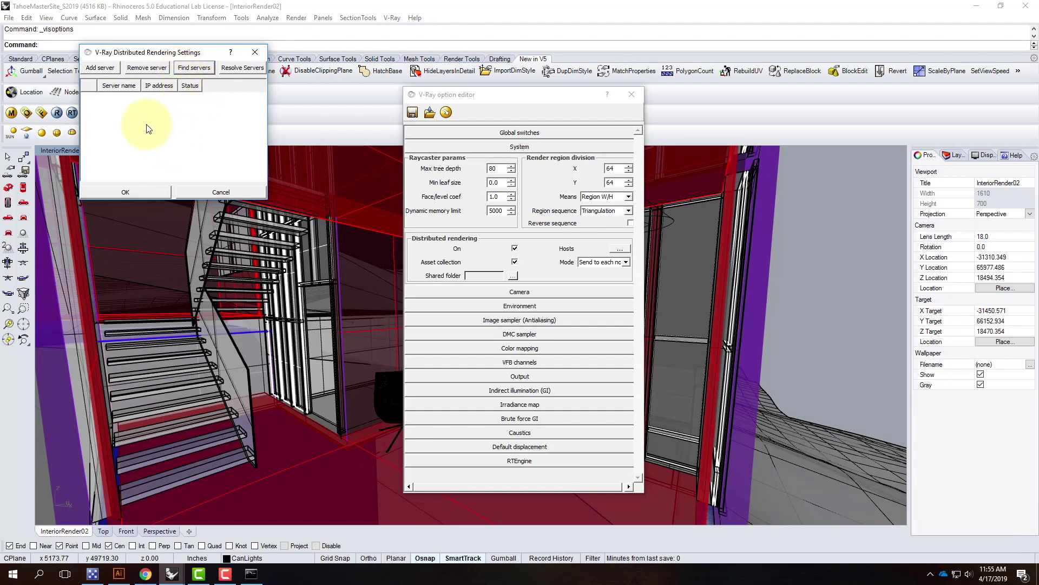
{"action": "left_click", "coordinate": [488, 287]}
{"action": "left_click", "coordinate": [84, 100]}
Add the render servers 10.24.199.1, 10.24.199.10 and 10.24.199.16 to the distributed rendering list
{"action": "left_click", "coordinate": [100, 69]}
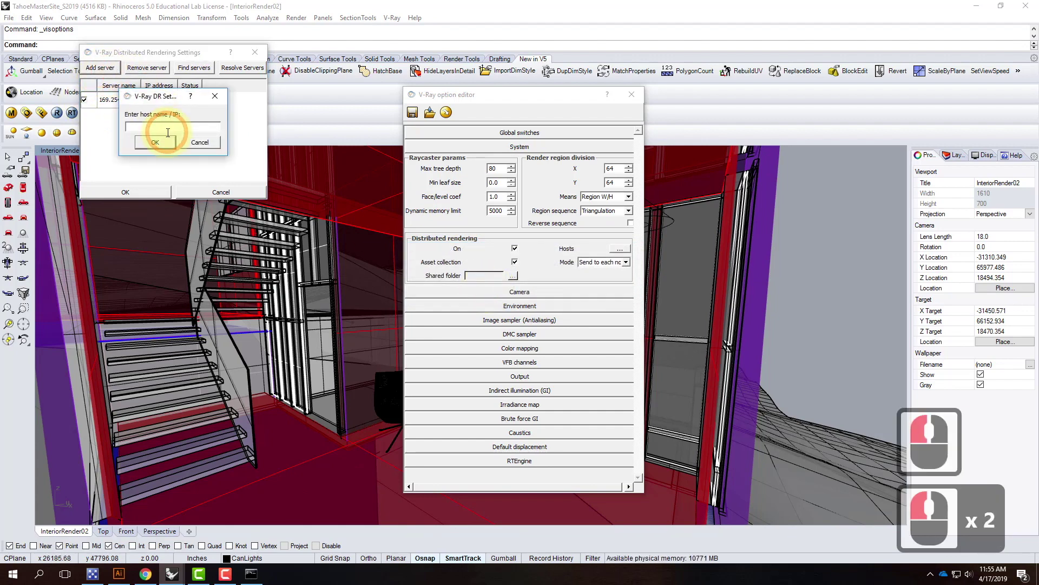
{"action": "type", "text": "10.24.199.1"}
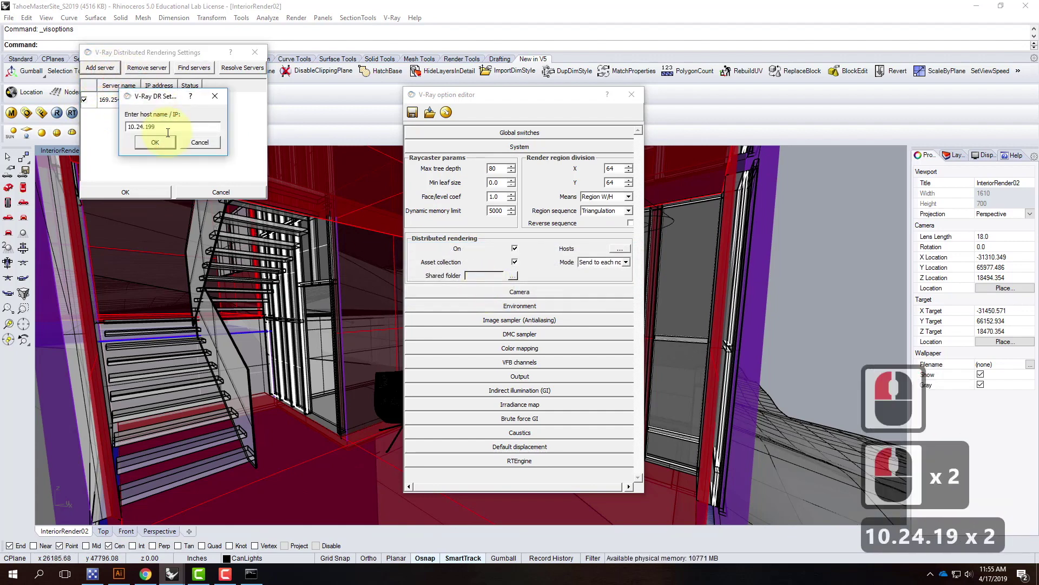
{"action": "left_click", "coordinate": [156, 143]}
{"action": "left_click", "coordinate": [103, 69]}
{"action": "type", "text": "10.24.199.3"}
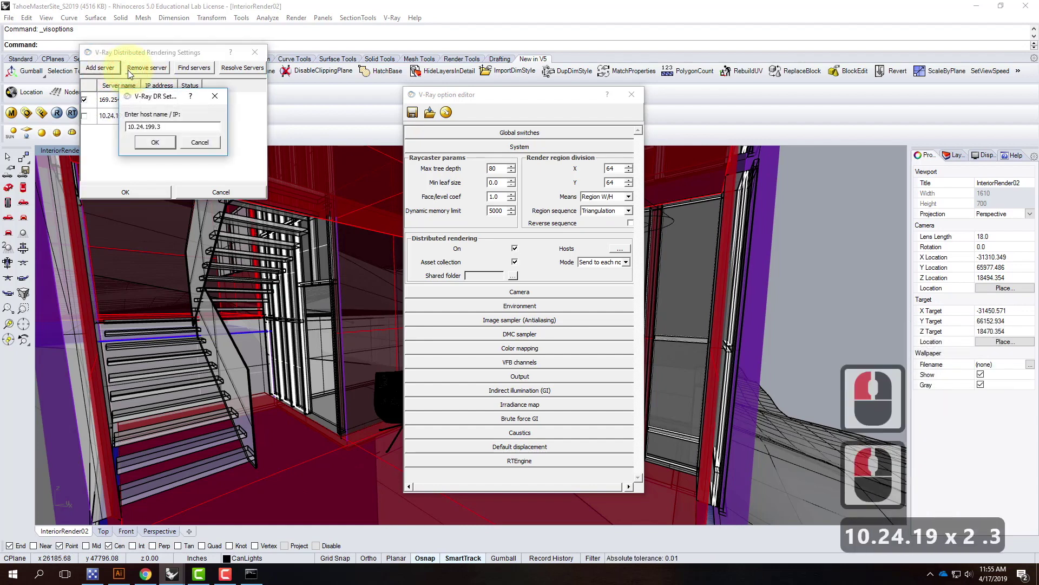
{"action": "key", "text": "BackSpace"}
{"action": "type", "text": "10"}
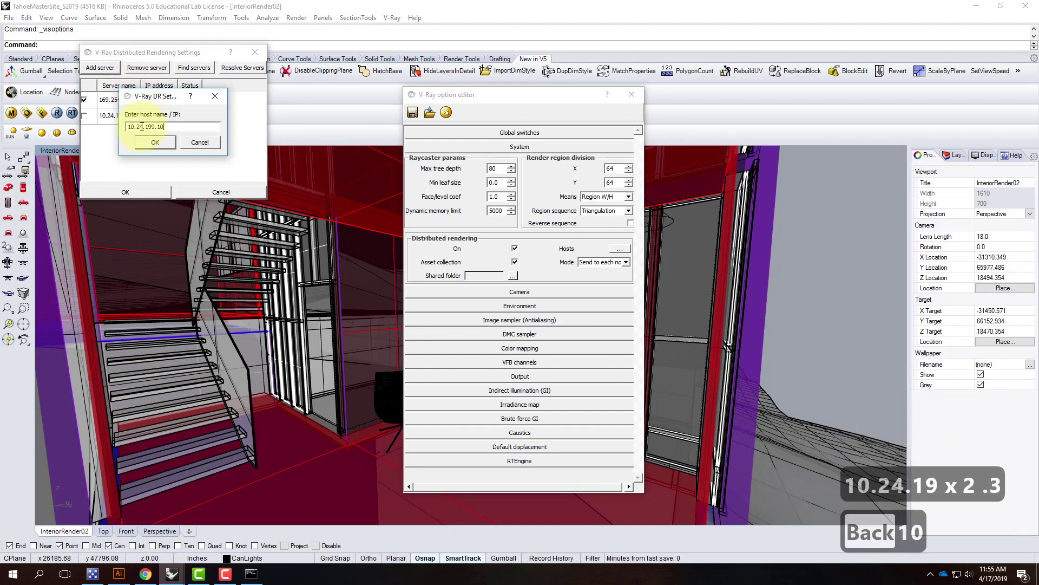
{"action": "left_click", "coordinate": [148, 143]}
{"action": "left_click", "coordinate": [106, 68]}
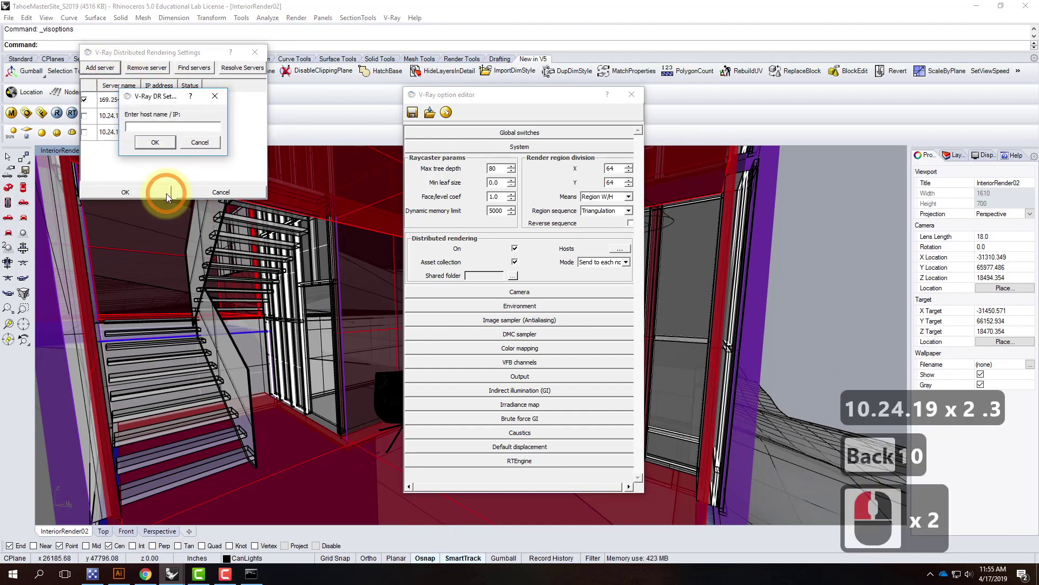
{"action": "type", "text": "10.24.199."}
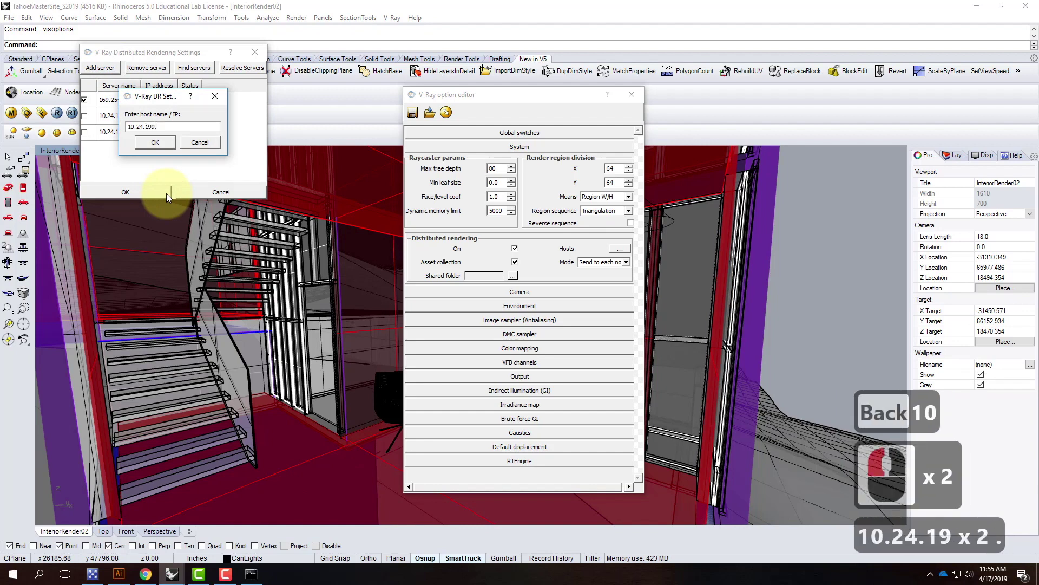
{"action": "type", "text": "16"}
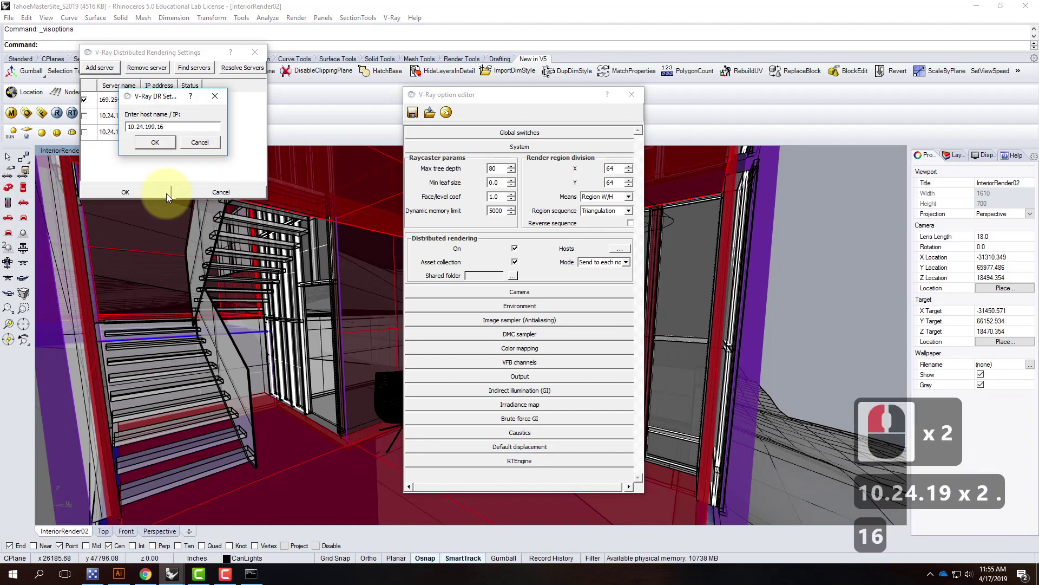
{"action": "left_click", "coordinate": [155, 142]}
Enable servers 10.24.199.1, 10.24.199.10 and 10.24.199.16, resolve the servers, and accept the distributed rendering settings
{"action": "left_click", "coordinate": [84, 115]}
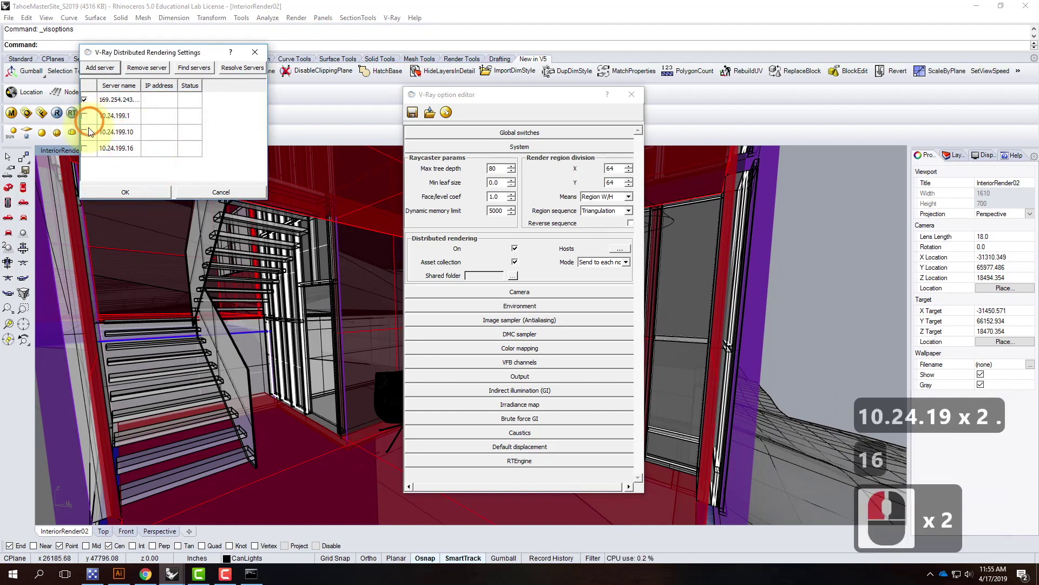
{"action": "left_click", "coordinate": [84, 132]}
{"action": "left_click", "coordinate": [84, 148]}
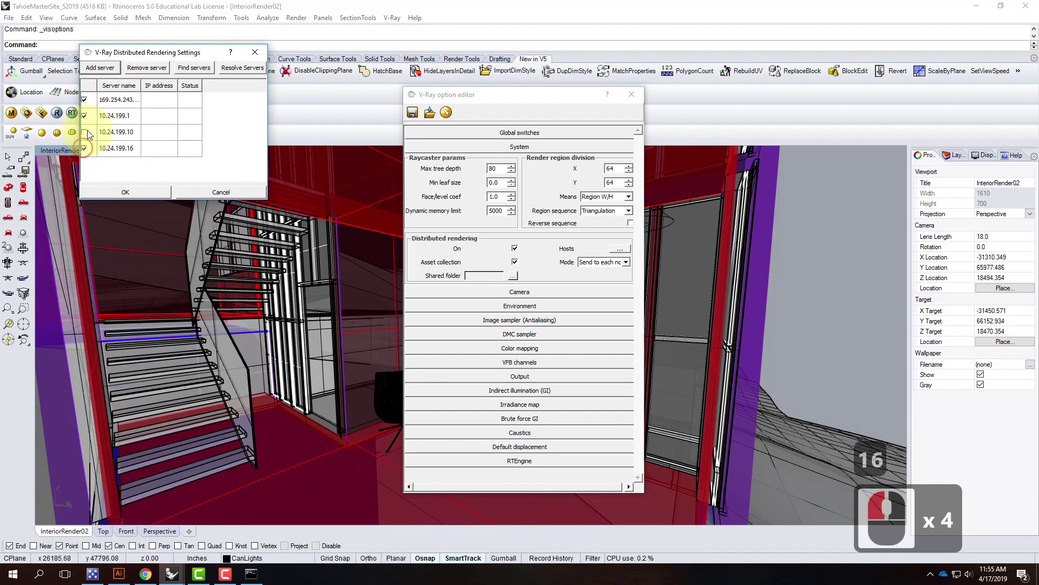
{"action": "left_click", "coordinate": [84, 132]}
{"action": "left_click", "coordinate": [87, 134]}
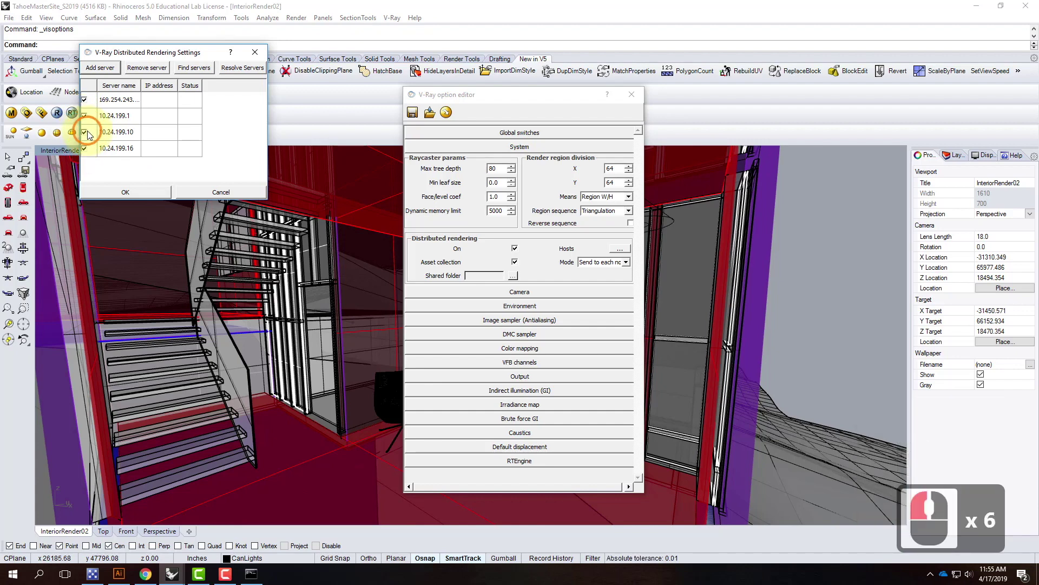
{"action": "left_click", "coordinate": [227, 73]}
{"action": "left_click", "coordinate": [137, 191]}
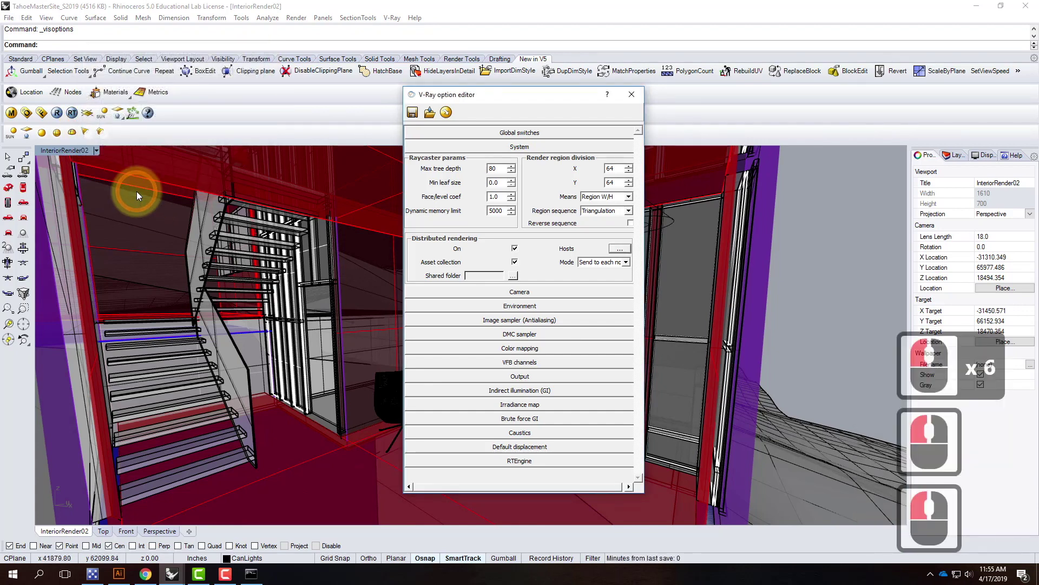
Reopen the distributed rendering host list and add the server 10.24.199.23
{"action": "left_click", "coordinate": [620, 249]}
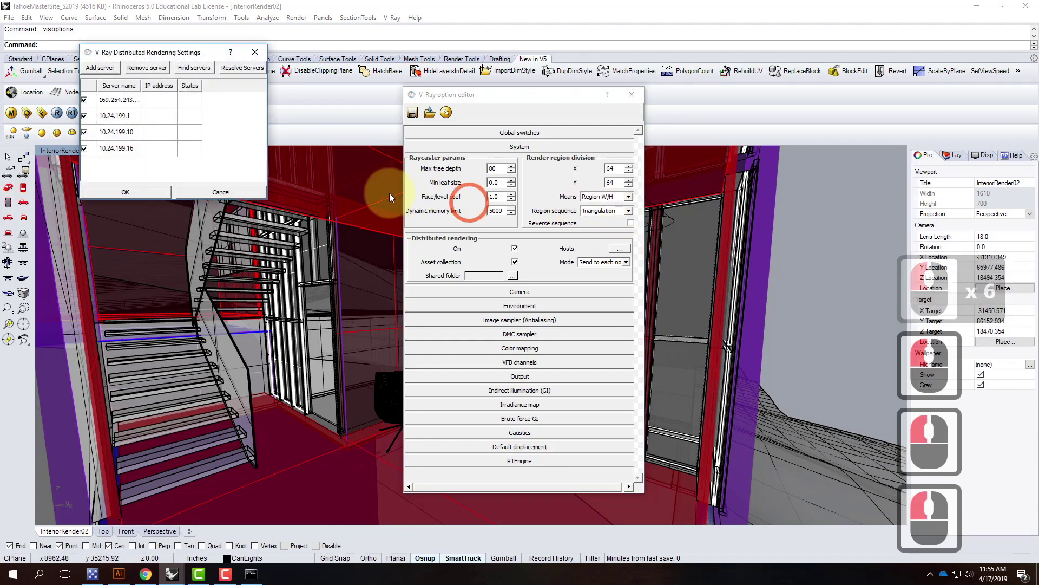
{"action": "left_click", "coordinate": [106, 68]}
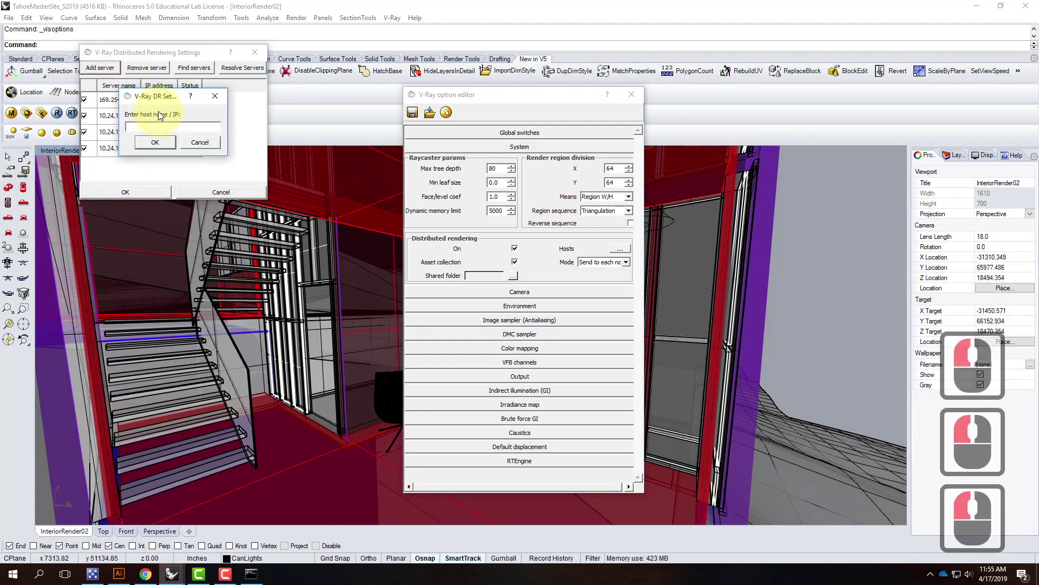
{"action": "type", "text": "10.24."}
{"action": "type", "text": "199"}
{"action": "type", "text": "9"}
{"action": "key", "text": "BackSpace"}
{"action": "type", "text": ".23"}
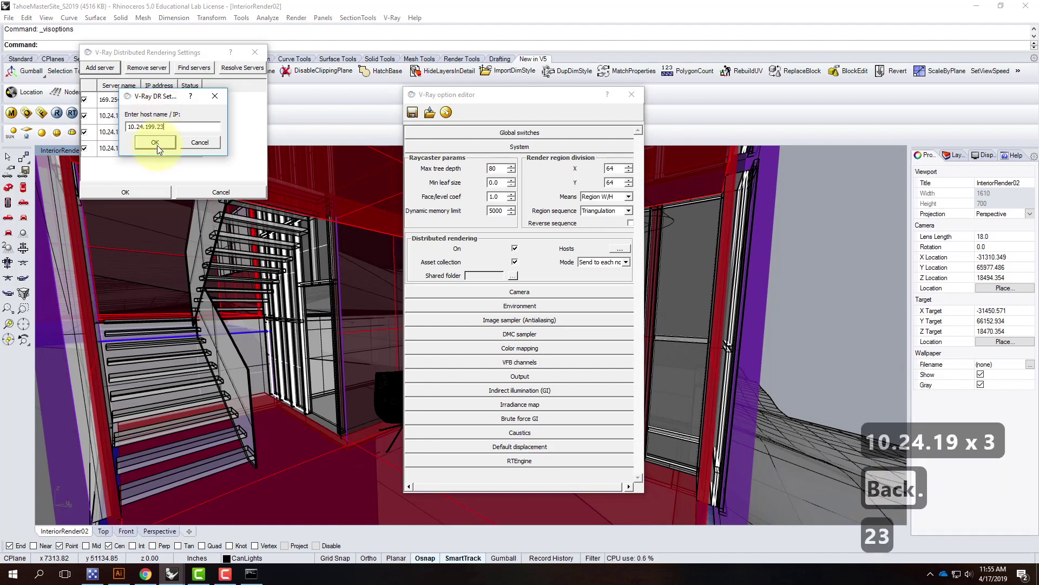
{"action": "left_click", "coordinate": [156, 142]}
Add the server 10.24.199.24 and enable both the 10.24.199.23 and 10.24.199.24 entries
{"action": "left_click", "coordinate": [100, 67]}
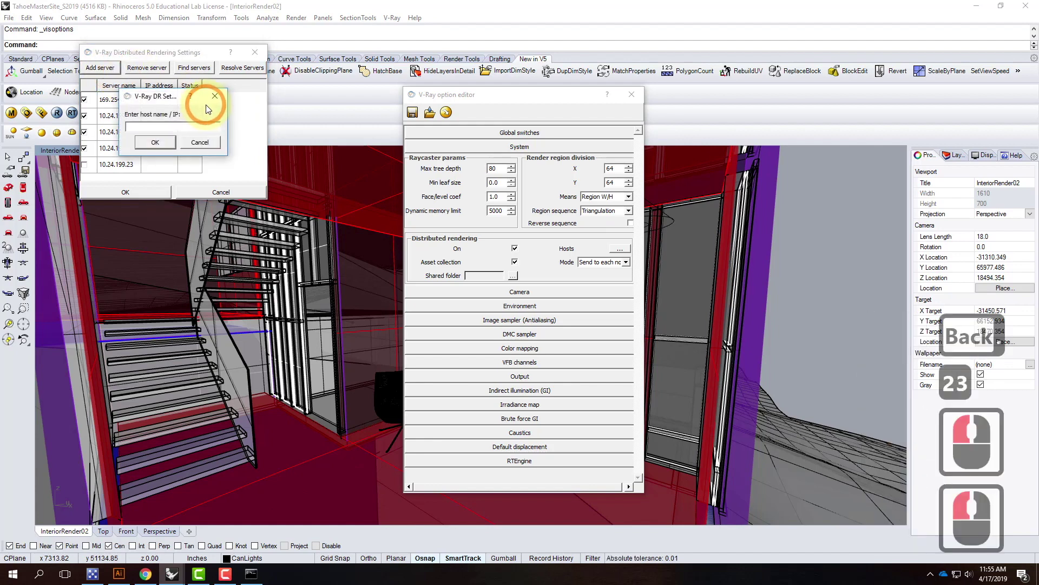
{"action": "type", "text": "103."}
{"action": "key", "text": "BackSpace"}
{"action": "key", "text": "BackSpace"}
{"action": "type", "text": ".24.199.24"}
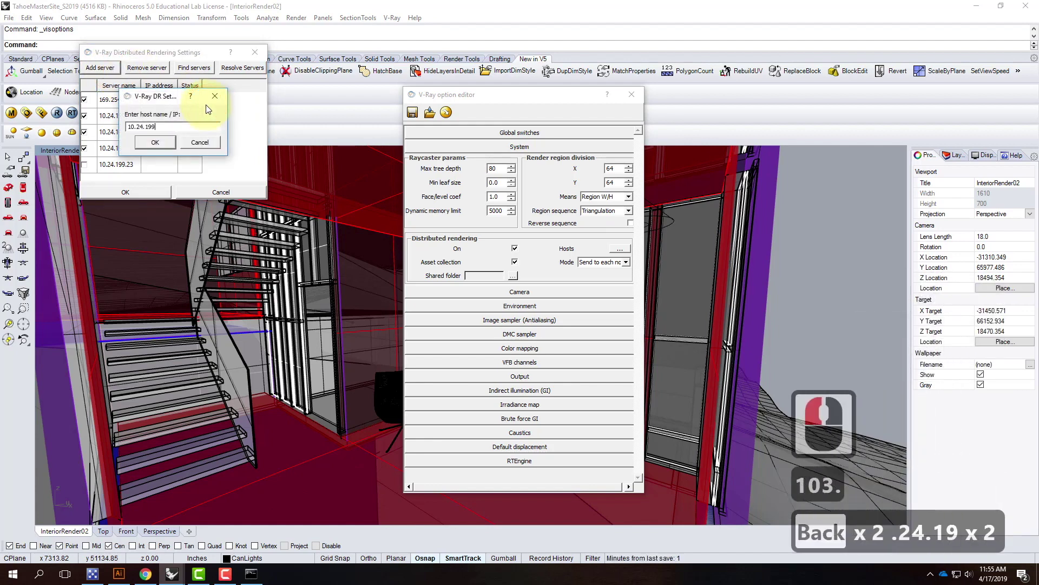
{"action": "left_click", "coordinate": [155, 142]}
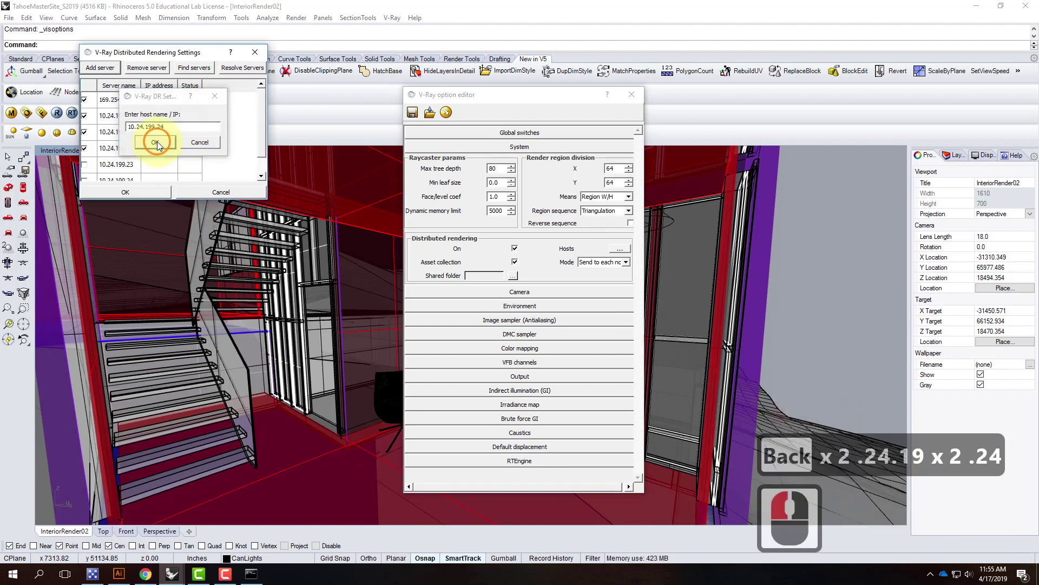
{"action": "scroll", "coordinate": [85, 157], "scroll_direction": "down", "scroll_amount": 2}
{"action": "left_click", "coordinate": [84, 156]}
{"action": "left_click", "coordinate": [84, 172]}
Add and enable the server 10.24.199.31, then resolve all servers and accept the distributed rendering settings
{"action": "left_click", "coordinate": [90, 71]}
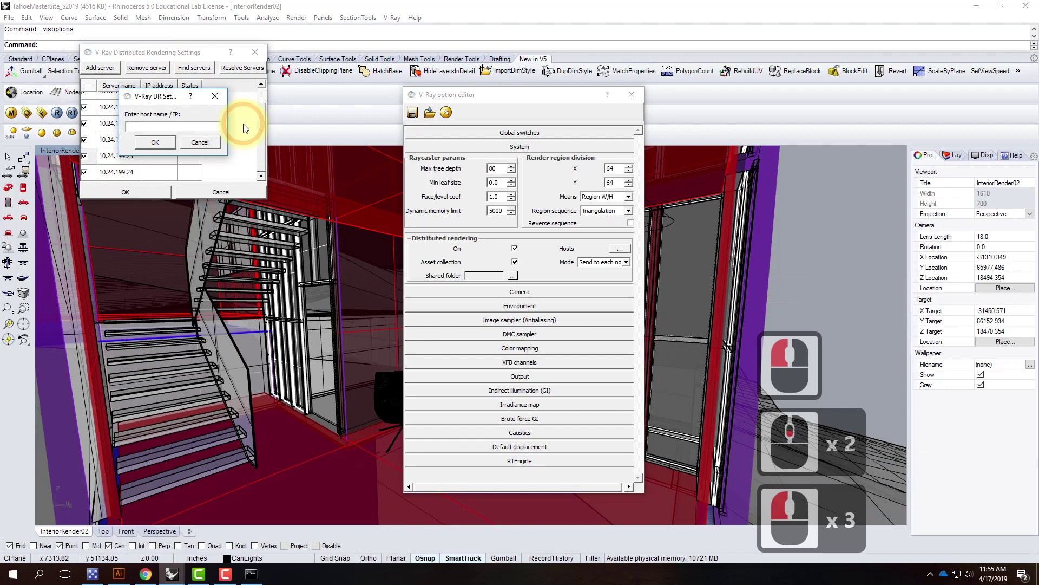
{"action": "type", "text": "10.24.199.31"}
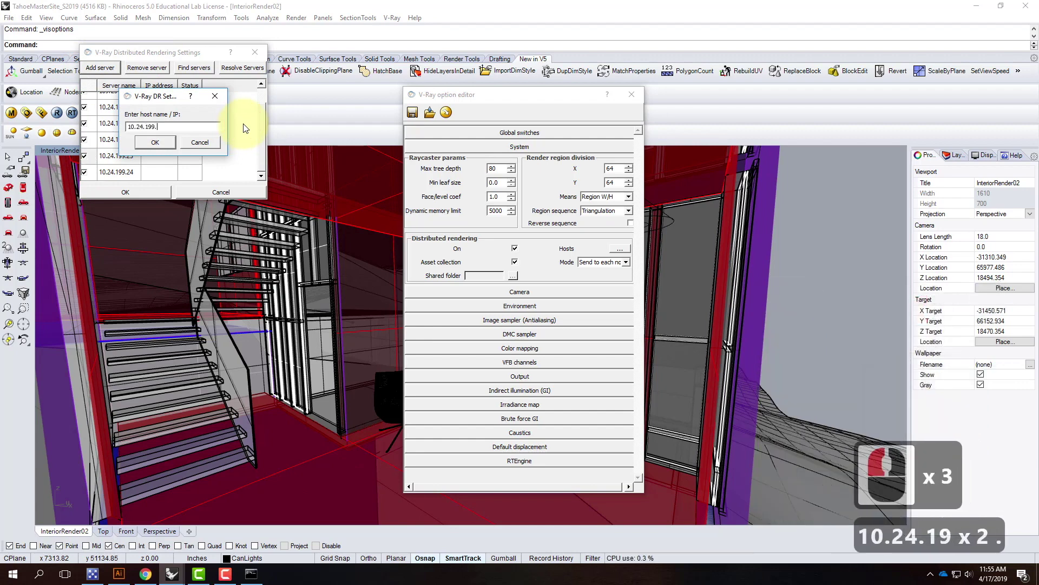
{"action": "left_click", "coordinate": [155, 142]}
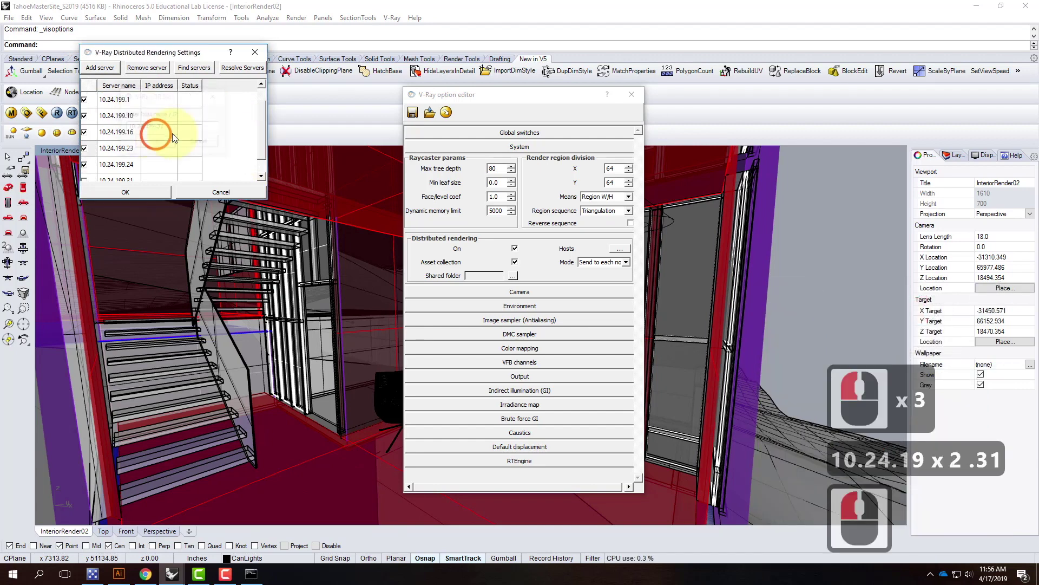
{"action": "scroll", "coordinate": [152, 141], "scroll_direction": "down", "scroll_amount": 4}
{"action": "left_click", "coordinate": [85, 173]}
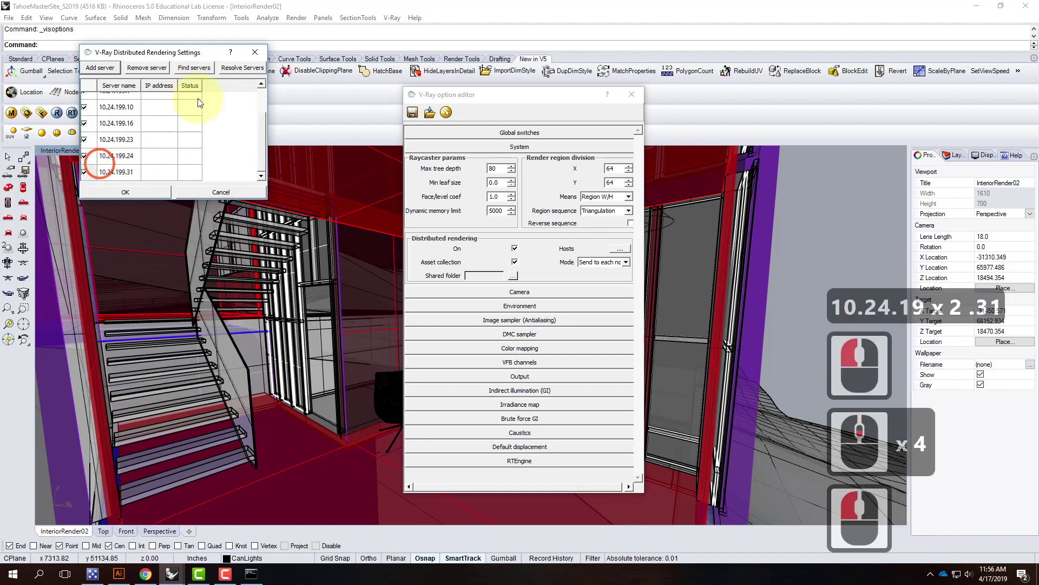
{"action": "left_click", "coordinate": [242, 67]}
{"action": "left_click", "coordinate": [129, 191]}
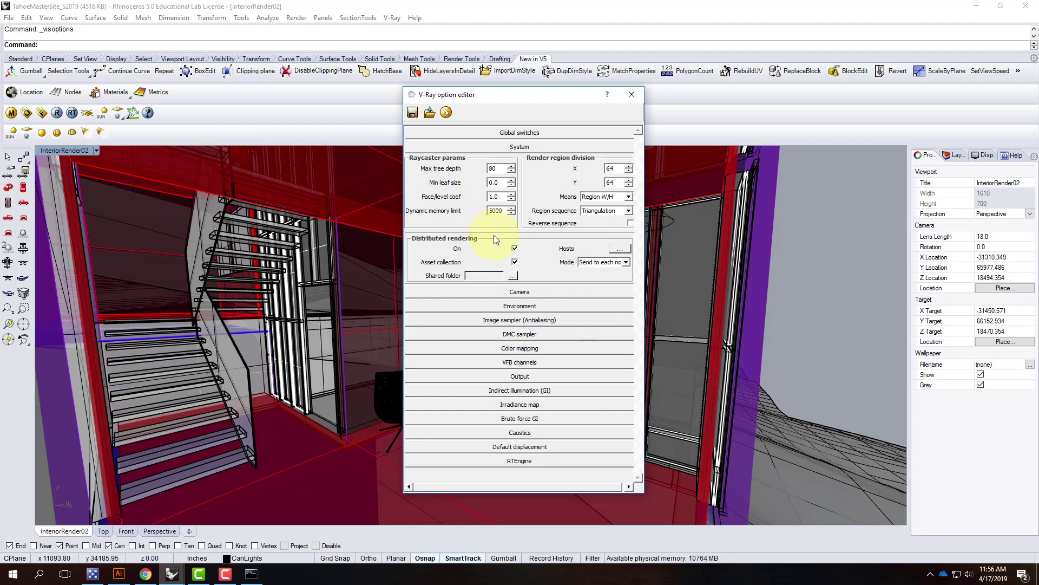
Check the render output size settings in the V-Ray options
{"action": "left_click", "coordinate": [509, 151]}
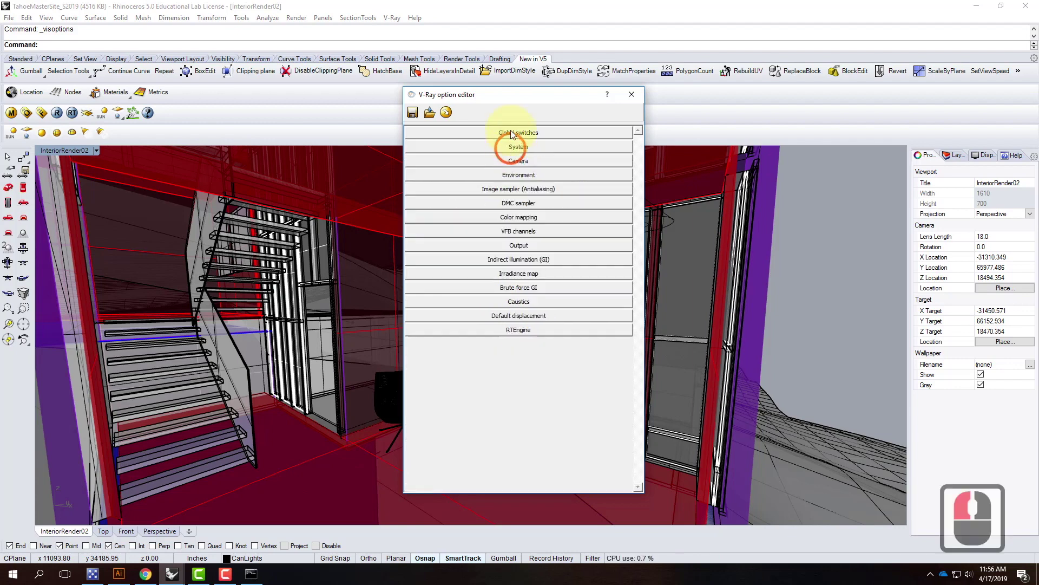
{"action": "left_click", "coordinate": [518, 246]}
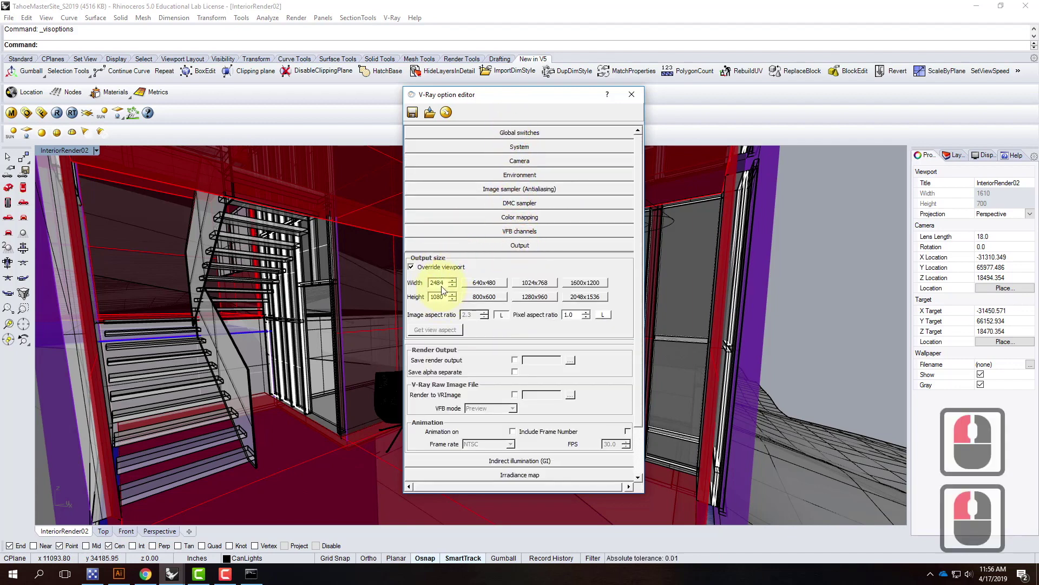
{"action": "left_click", "coordinate": [500, 248]}
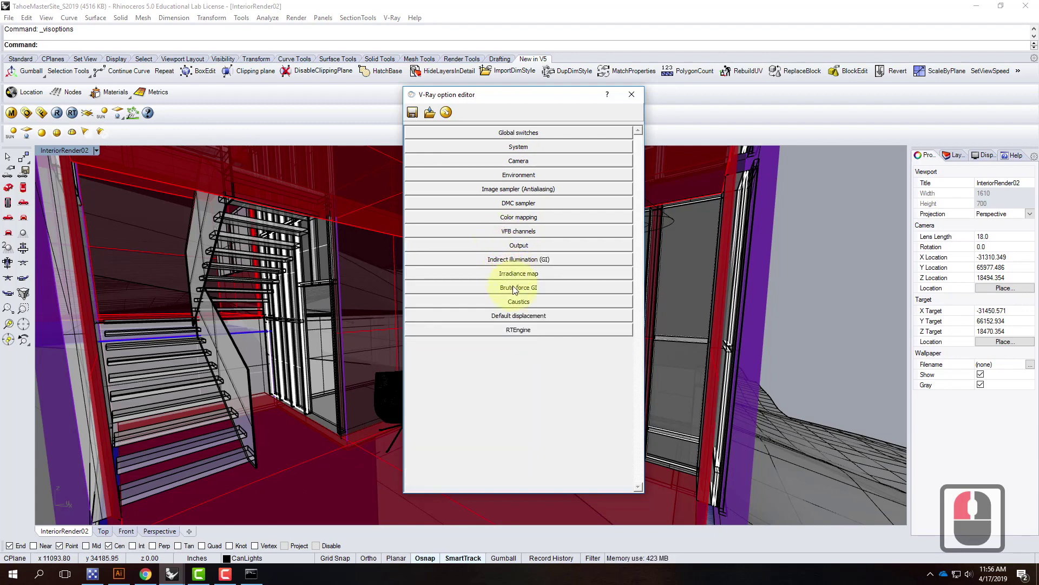
Select RGB color among the VFB channels, check the other selected channels in the list, and close the V-Ray option editor
{"action": "left_click", "coordinate": [506, 233]}
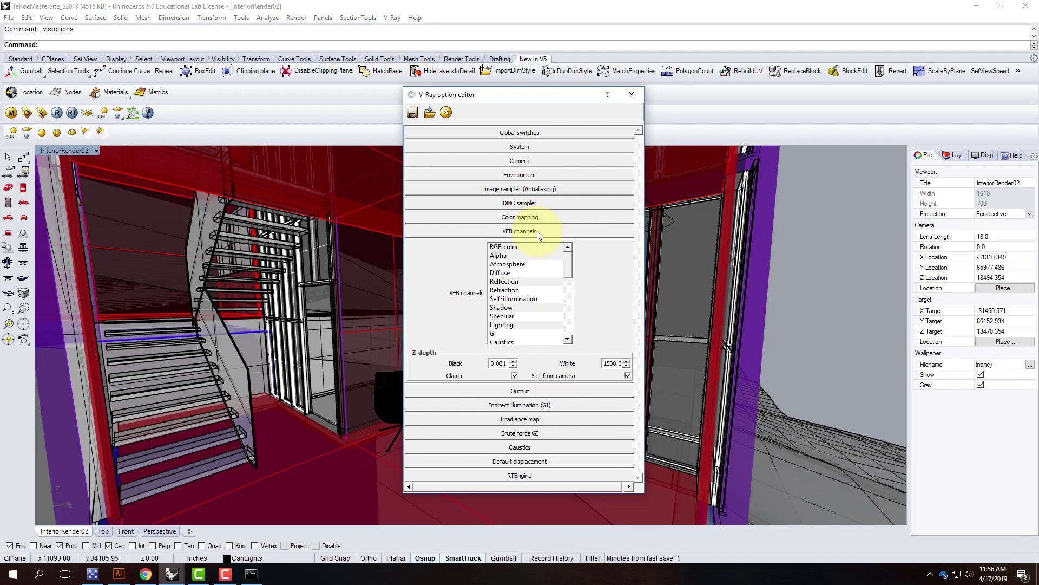
{"action": "left_click", "coordinate": [590, 251]}
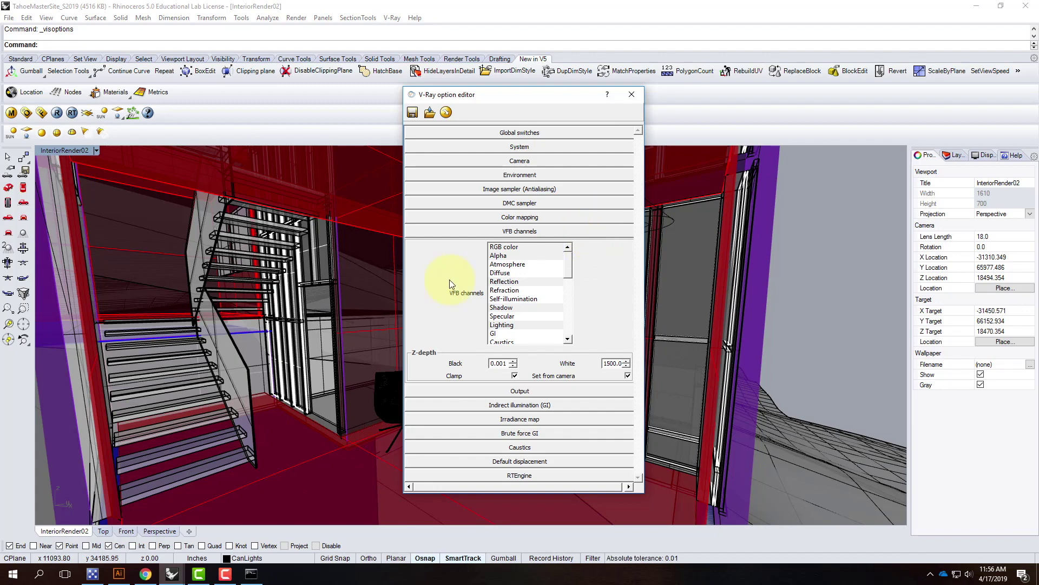
{"action": "left_click", "coordinate": [521, 247]}
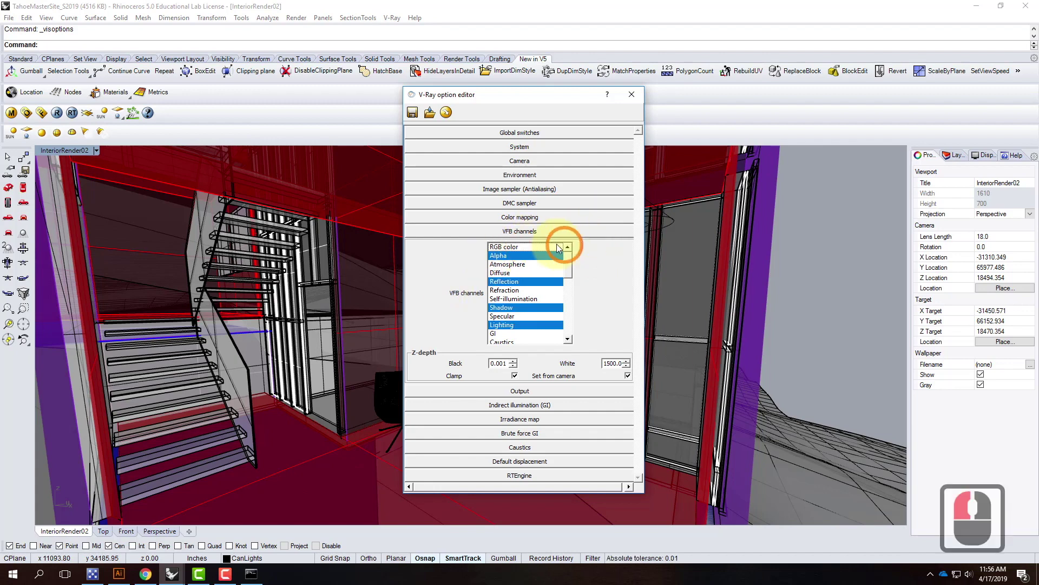
{"action": "left_click", "coordinate": [528, 247]}
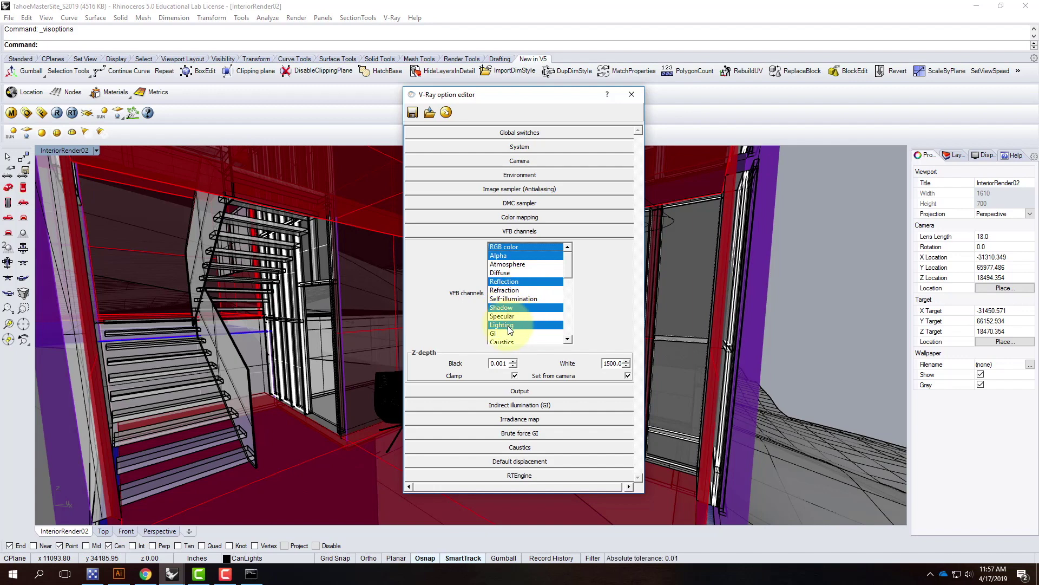
{"action": "scroll", "coordinate": [509, 329], "scroll_direction": "down", "scroll_amount": 3}
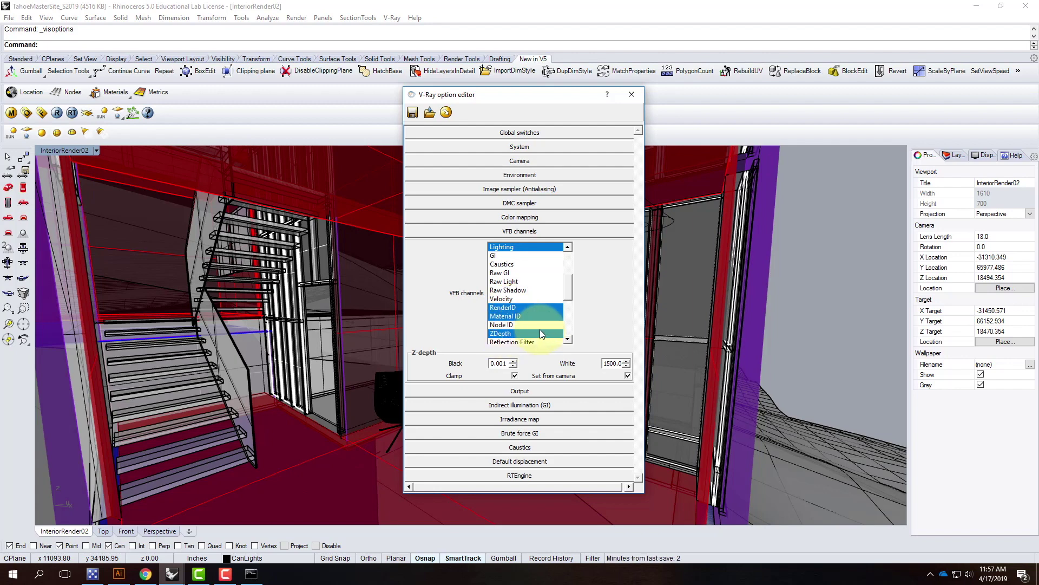
{"action": "scroll", "coordinate": [541, 314], "scroll_direction": "down", "scroll_amount": 3}
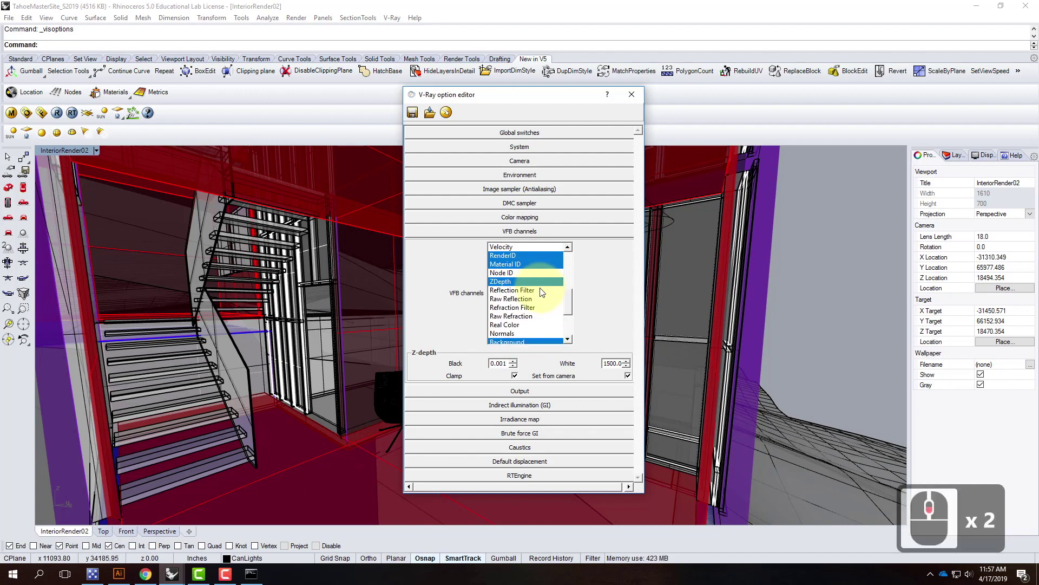
{"action": "scroll", "coordinate": [541, 292], "scroll_direction": "down", "scroll_amount": 2}
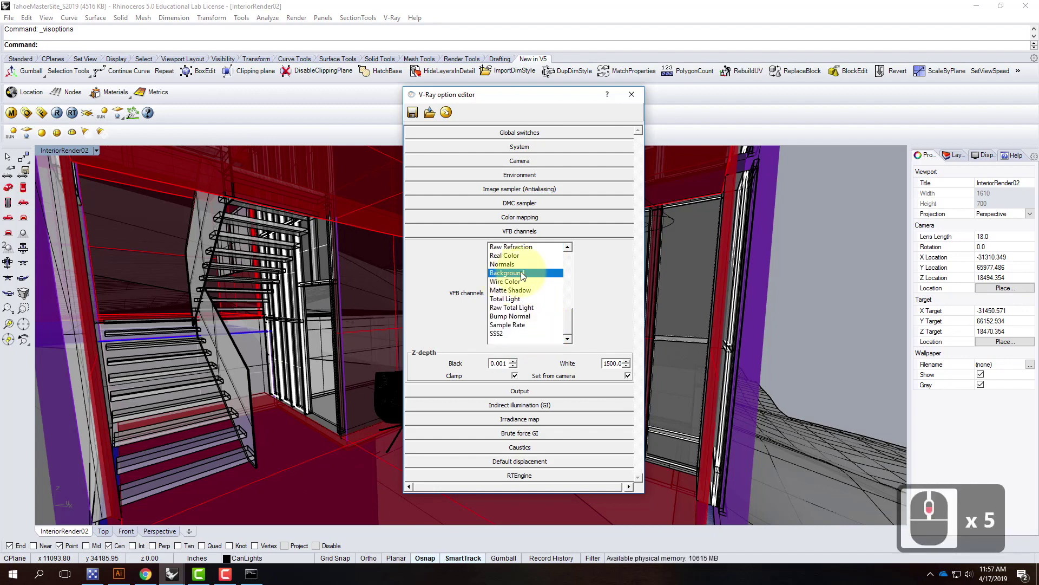
{"action": "scroll", "coordinate": [523, 277], "scroll_direction": "up", "scroll_amount": 9}
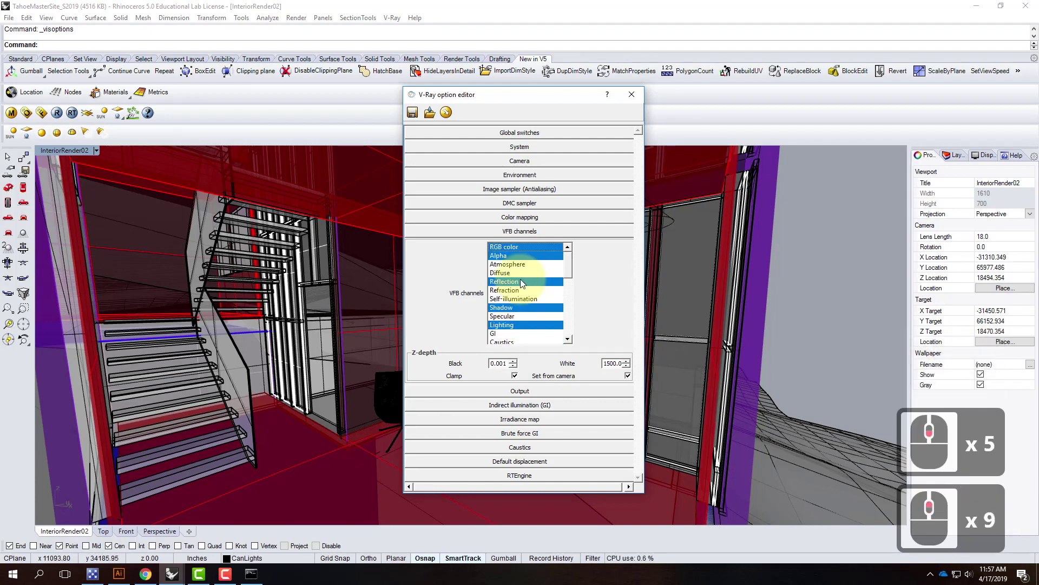
{"action": "scroll", "coordinate": [523, 283], "scroll_direction": "up", "scroll_amount": 3}
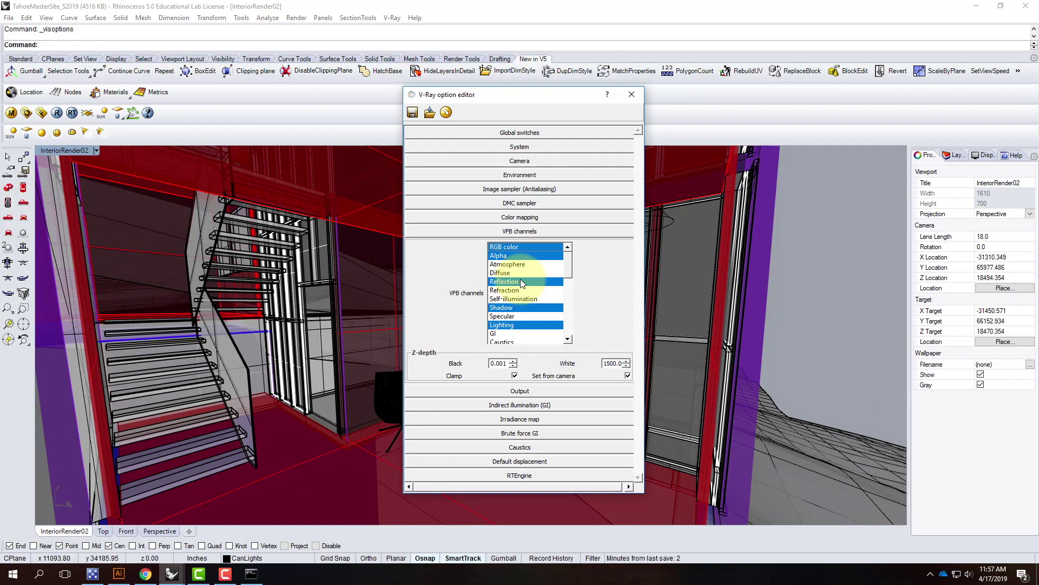
{"action": "left_click", "coordinate": [518, 233]}
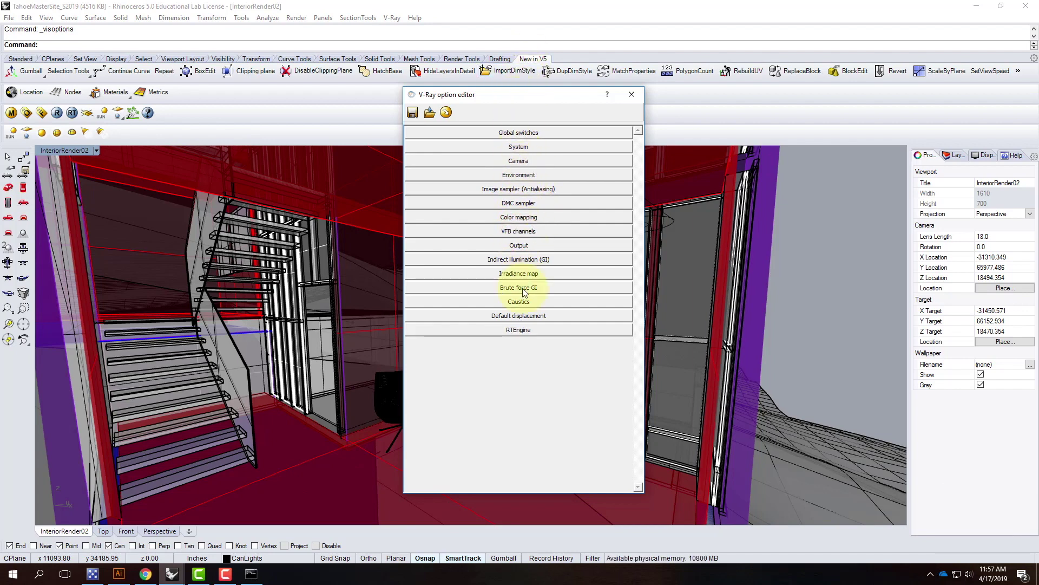
{"action": "left_click", "coordinate": [632, 94]}
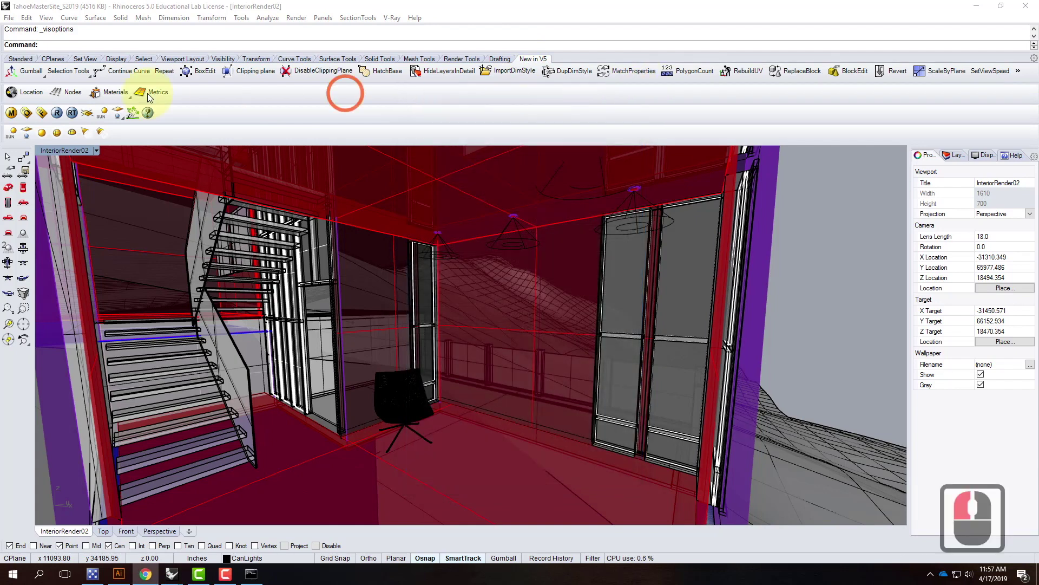
Start the V-Ray rendering of the InteriorRender02 view, enlarge the progress window and place the frame buffer beside it
{"action": "left_click", "coordinate": [57, 113]}
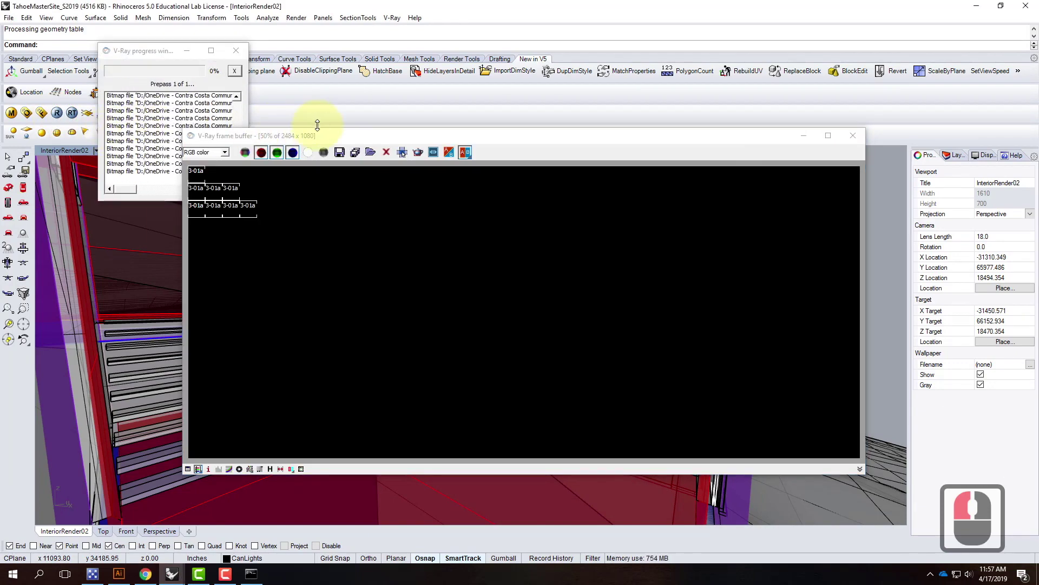
{"action": "left_click_drag", "start_coordinate": [334, 140], "coordinate": [455, 69]}
{"action": "left_click_drag", "start_coordinate": [144, 50], "coordinate": [91, 41]}
{"action": "left_click_drag", "start_coordinate": [192, 191], "coordinate": [353, 508]}
{"action": "left_click_drag", "start_coordinate": [457, 65], "coordinate": [494, 63]}
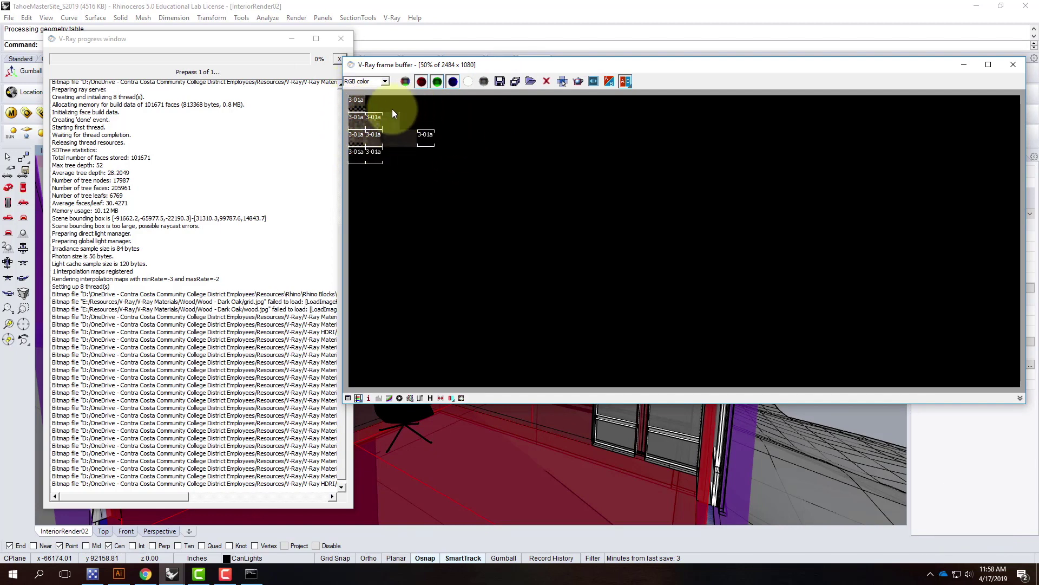
Examine the rendering progress log for the connected distributed render hosts and bring the frame buffer back to the front
{"action": "left_click", "coordinate": [236, 42]}
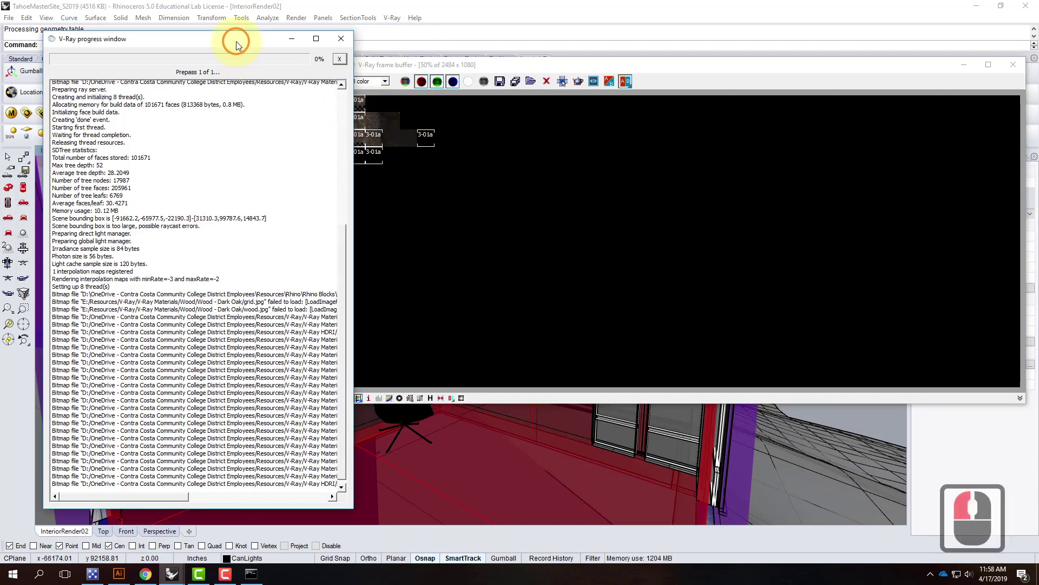
{"action": "scroll", "coordinate": [232, 202], "scroll_direction": "up", "scroll_amount": 5}
{"action": "scroll", "coordinate": [233, 202], "scroll_direction": "up", "scroll_amount": 3}
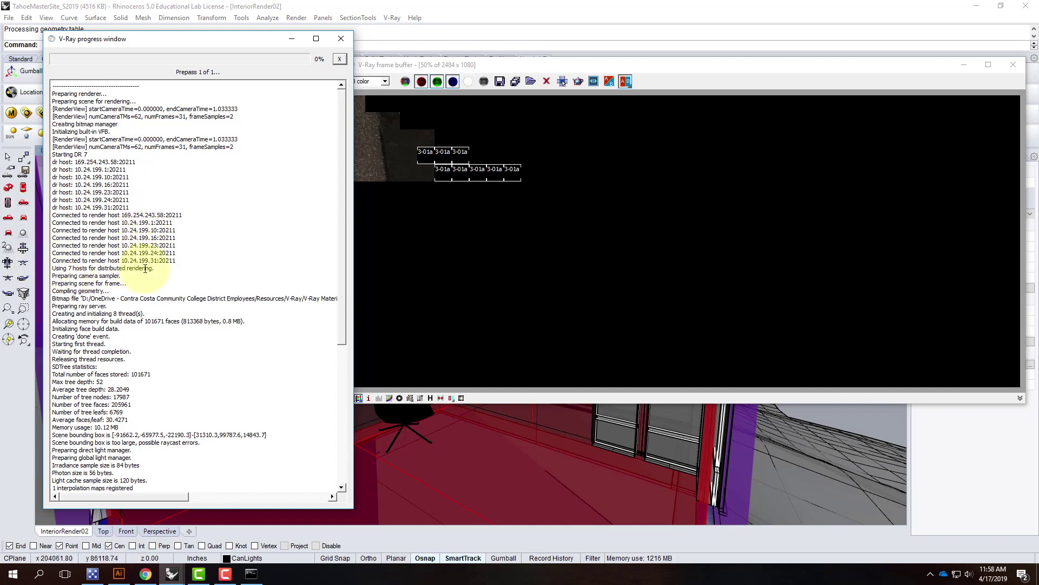
{"action": "scroll", "coordinate": [149, 273], "scroll_direction": "down", "scroll_amount": 1}
{"action": "scroll", "coordinate": [148, 273], "scroll_direction": "down", "scroll_amount": 6}
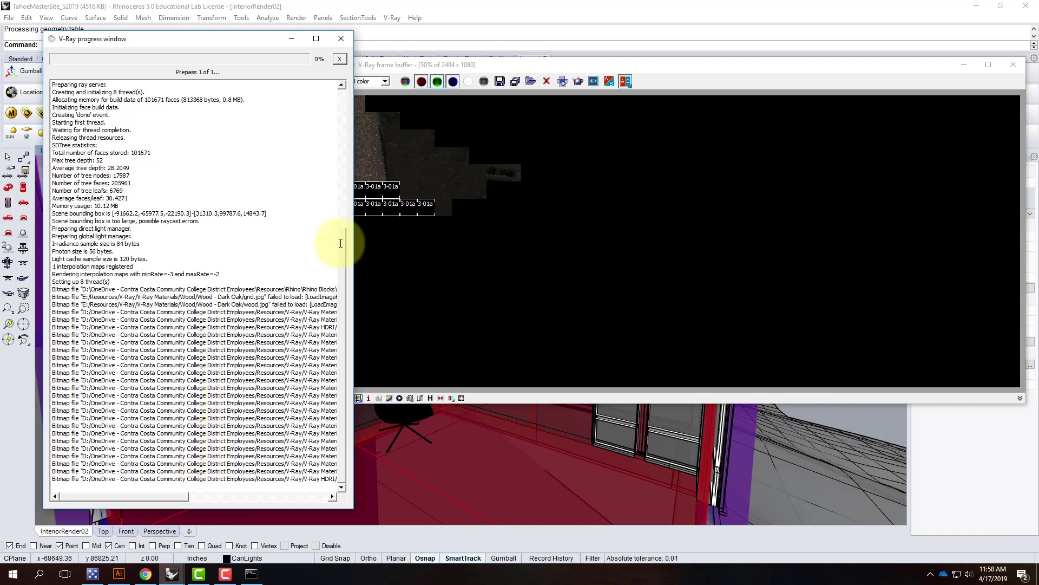
{"action": "left_click", "coordinate": [520, 65]}
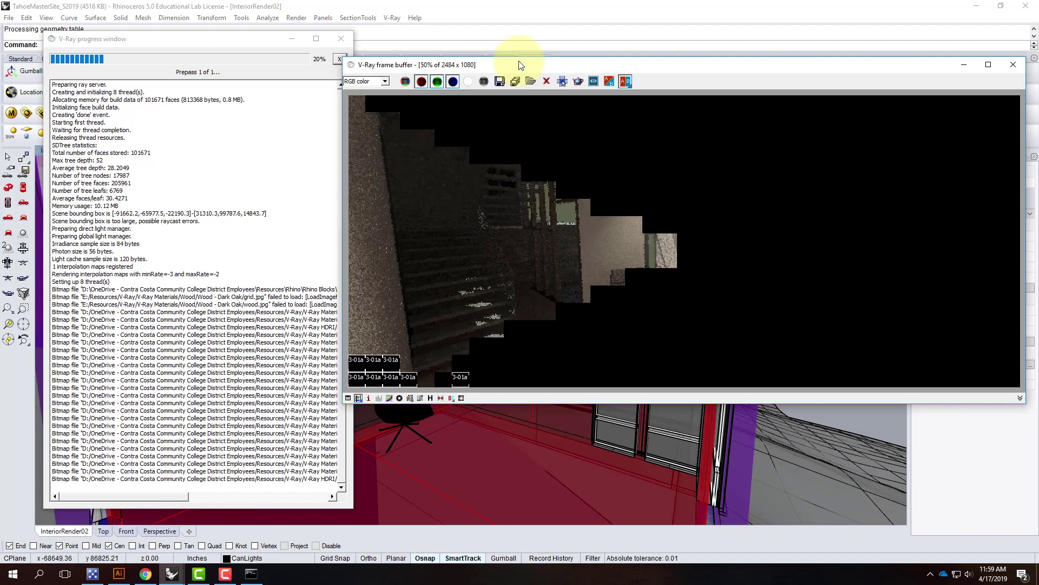
{"action": "left_click", "coordinate": [225, 573]}
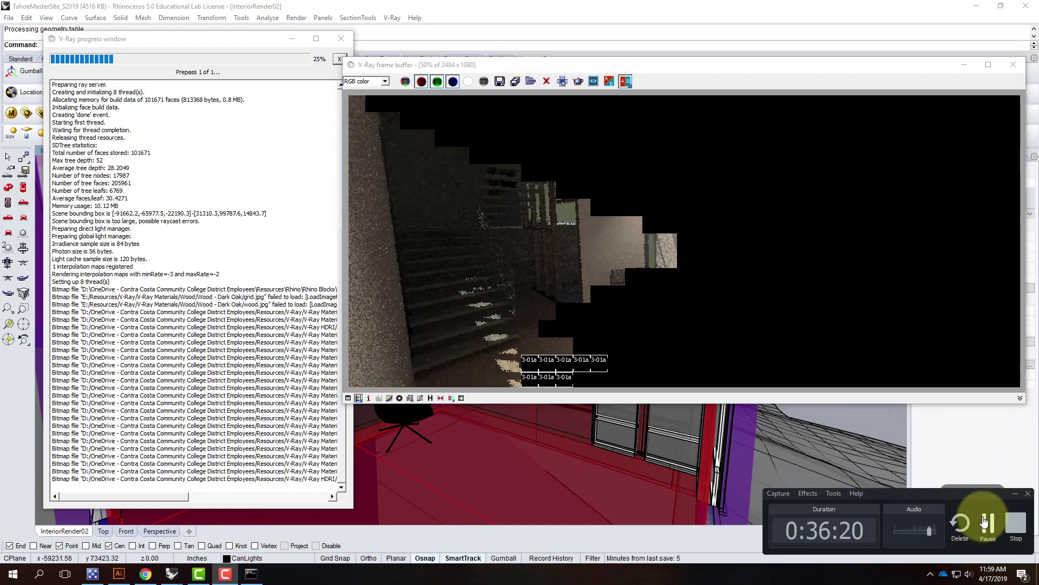
{"action": "left_click", "coordinate": [987, 522]}
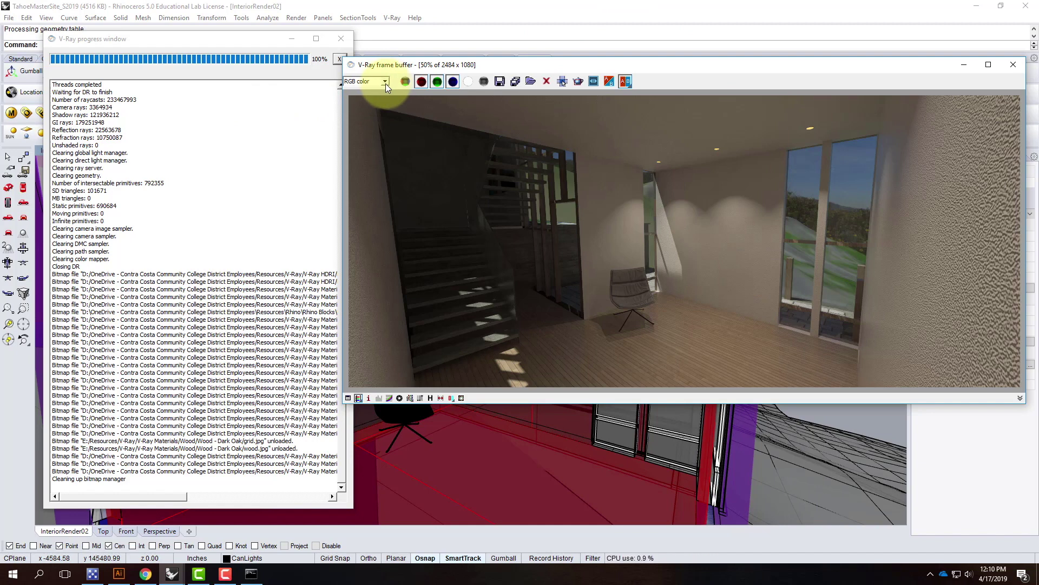
View the finished rendering's Alpha, ZDepth, Background and Lighting channels one after another in the frame buffer
{"action": "left_click_drag", "start_coordinate": [398, 70], "coordinate": [313, 69]}
{"action": "left_click", "coordinate": [297, 81]}
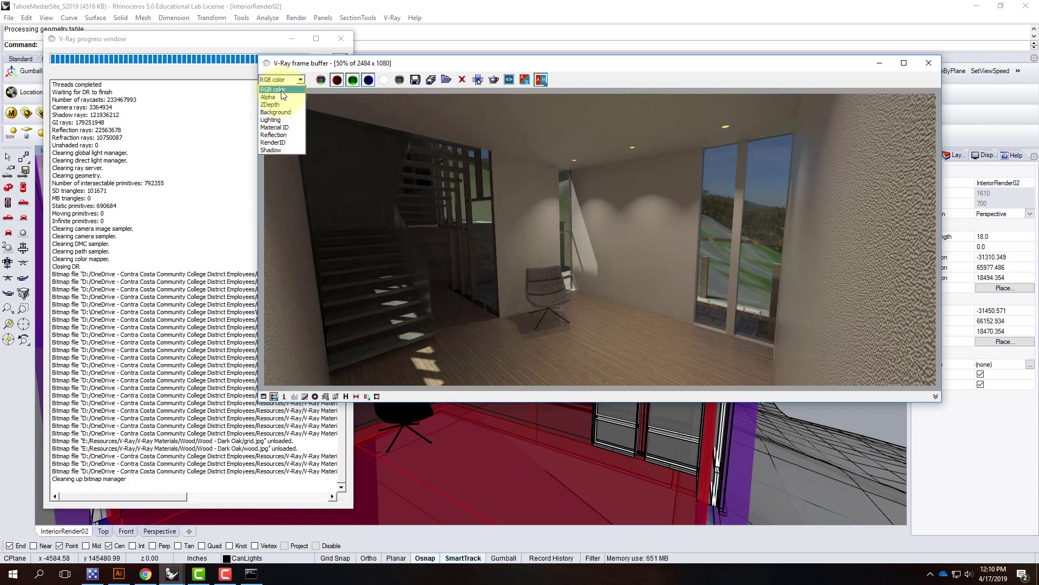
{"action": "left_click", "coordinate": [281, 97]}
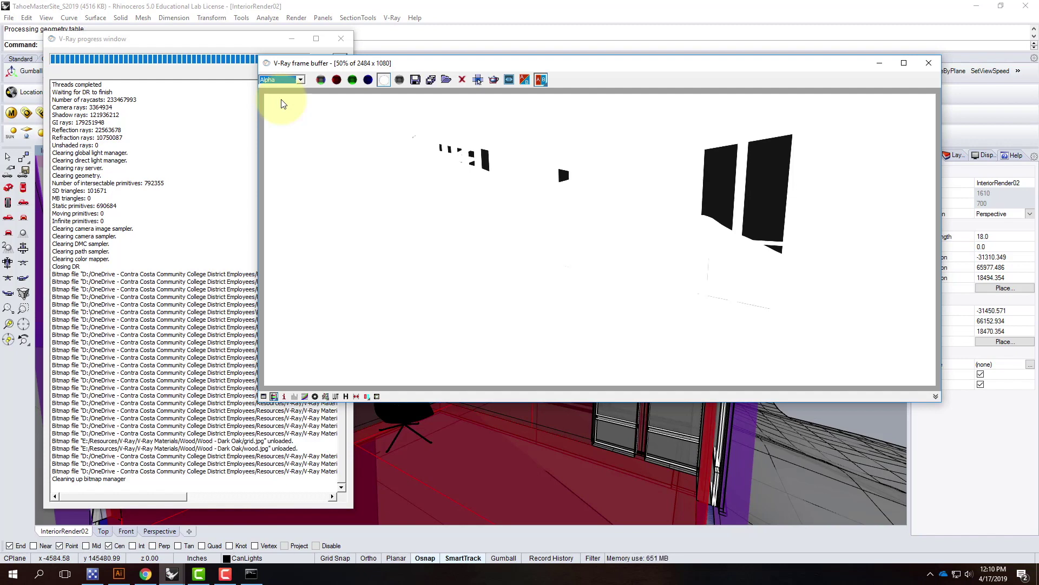
{"action": "left_click", "coordinate": [300, 80]}
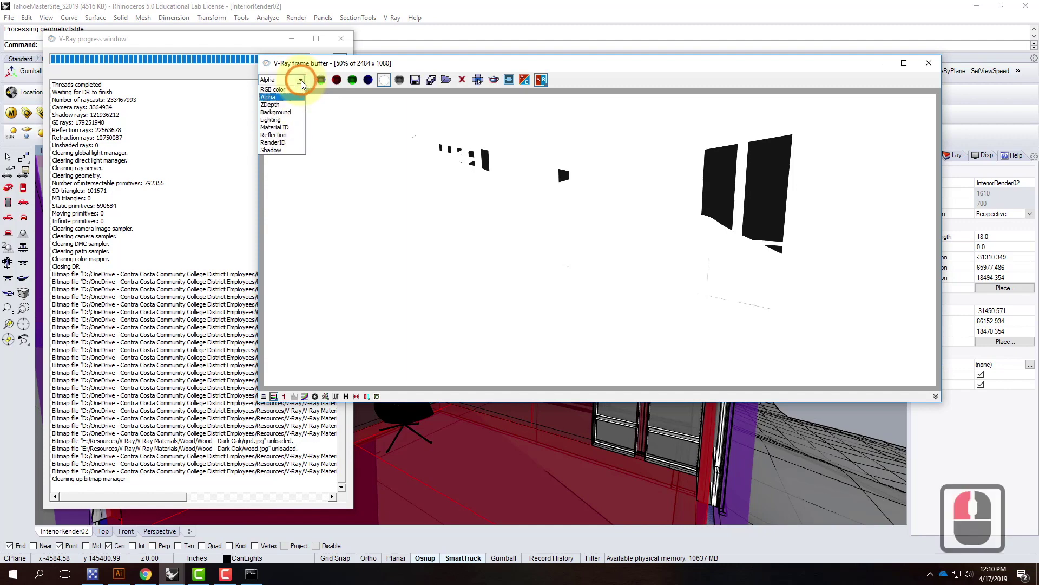
{"action": "left_click", "coordinate": [298, 104]}
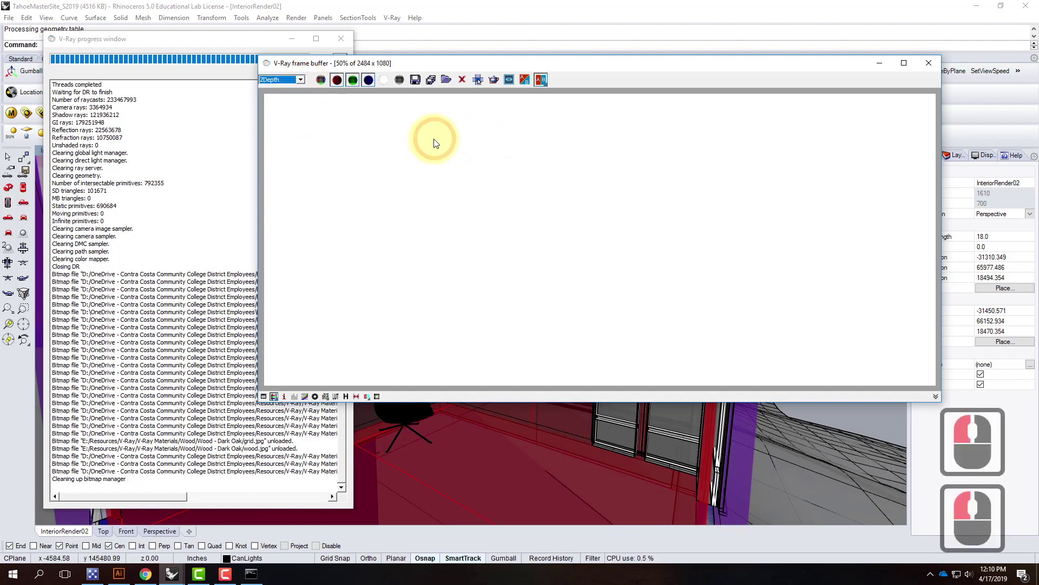
{"action": "left_click", "coordinate": [301, 79]}
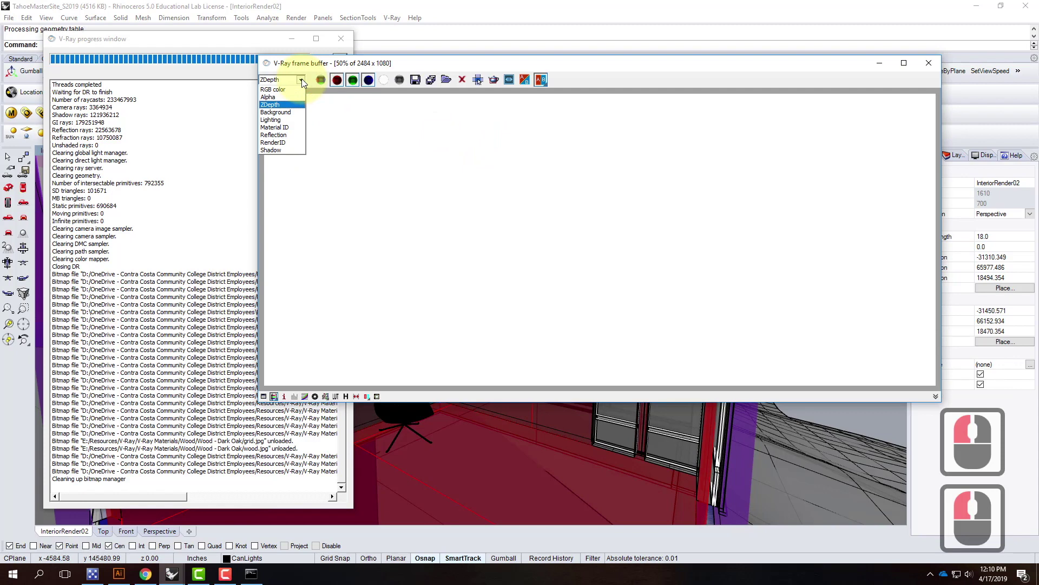
{"action": "left_click", "coordinate": [286, 112]}
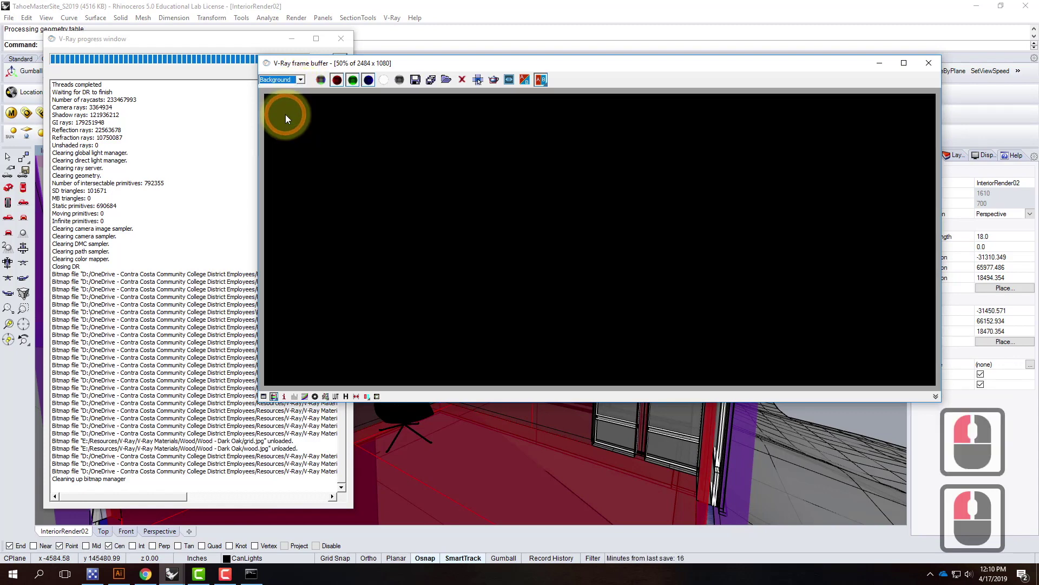
{"action": "left_click", "coordinate": [301, 80]}
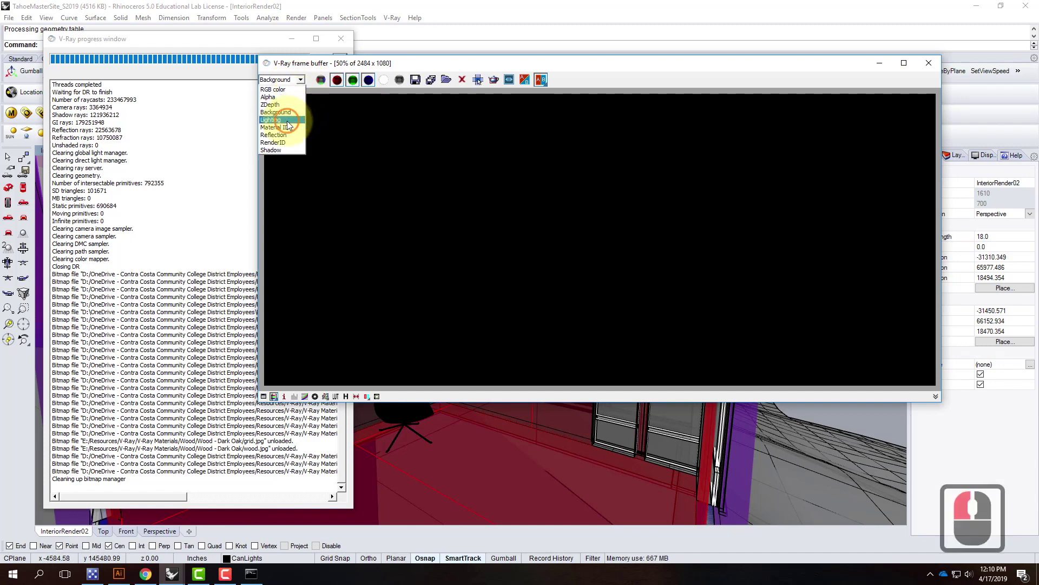
{"action": "left_click", "coordinate": [288, 120]}
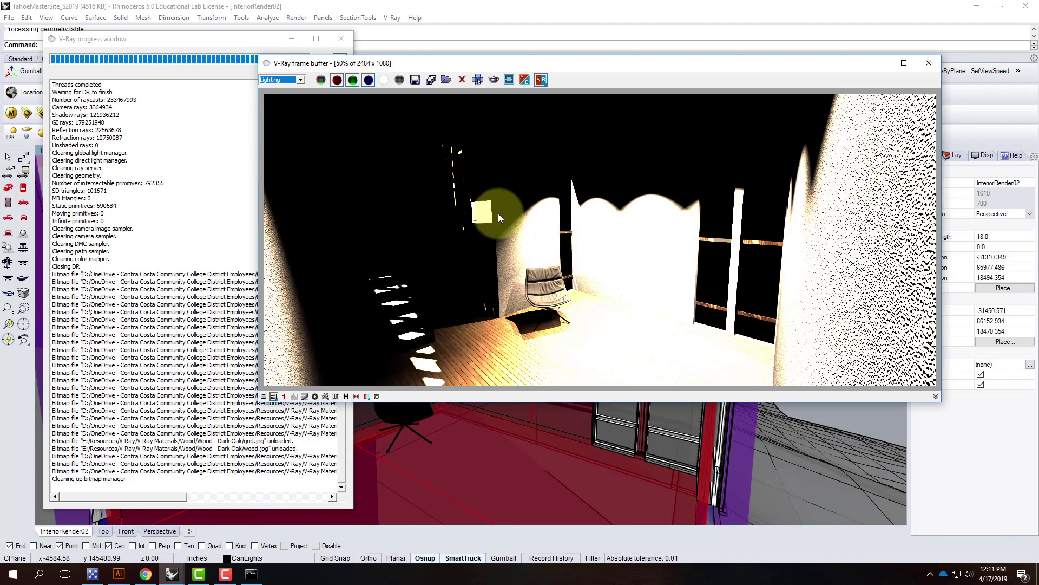
View the Material ID, Reflection, RenderID and Shadow channels of the rendering, and return the display to RGB color
{"action": "left_click", "coordinate": [298, 79]}
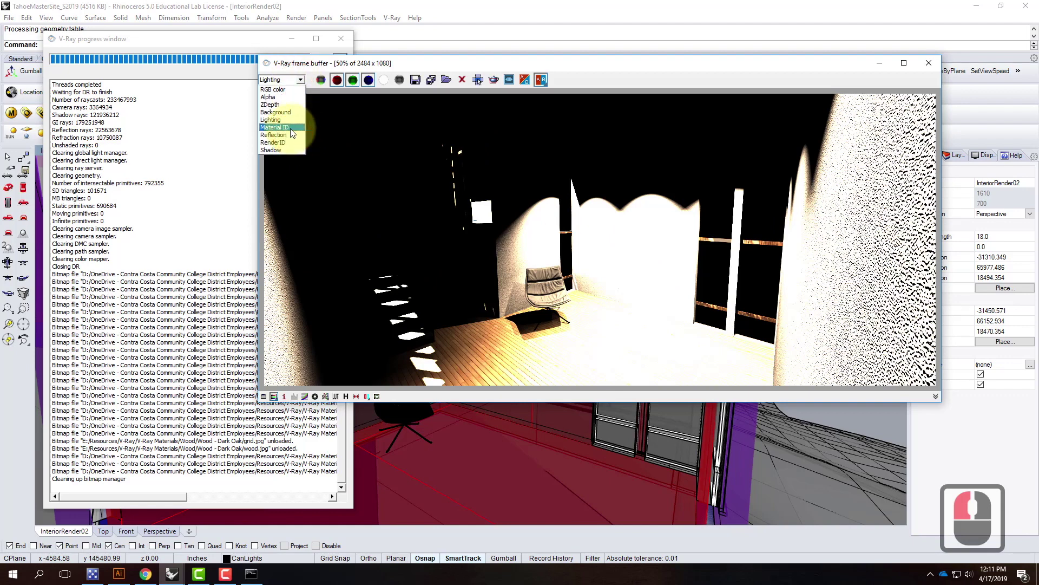
{"action": "left_click", "coordinate": [290, 128]}
{"action": "left_click", "coordinate": [301, 81]}
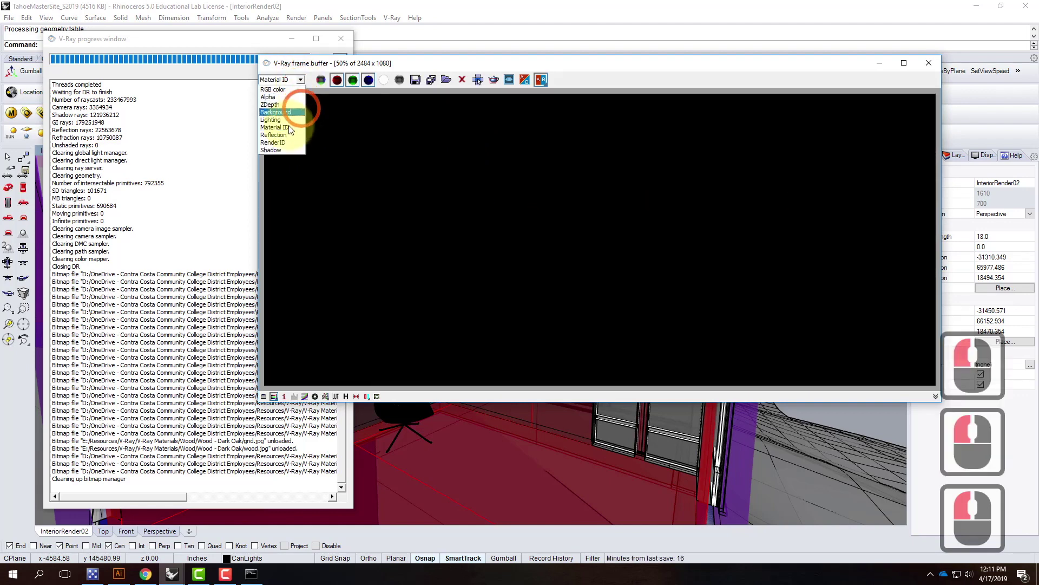
{"action": "left_click", "coordinate": [284, 136]}
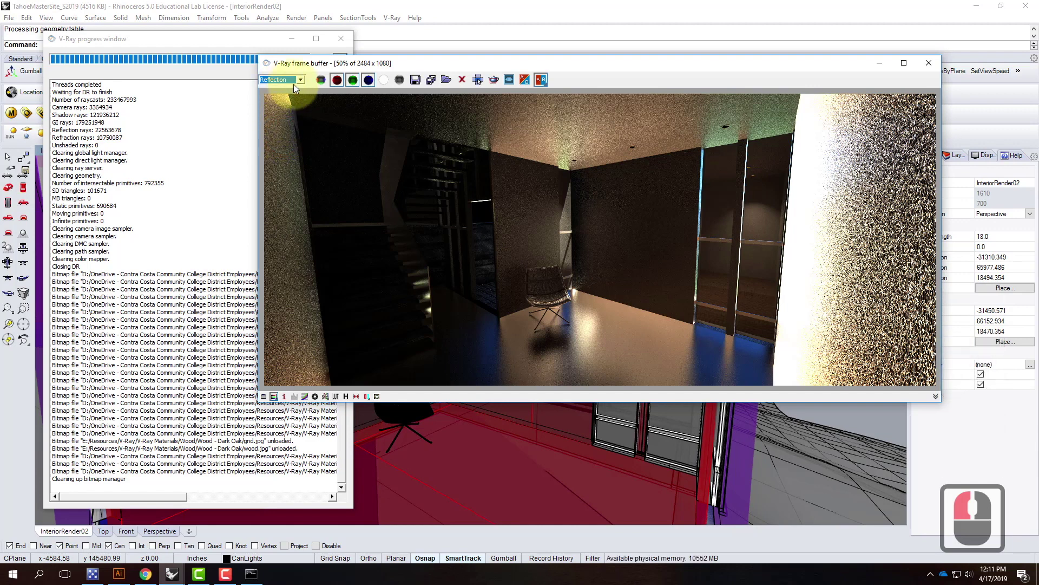
{"action": "left_click", "coordinate": [302, 83]}
{"action": "left_click", "coordinate": [292, 144]}
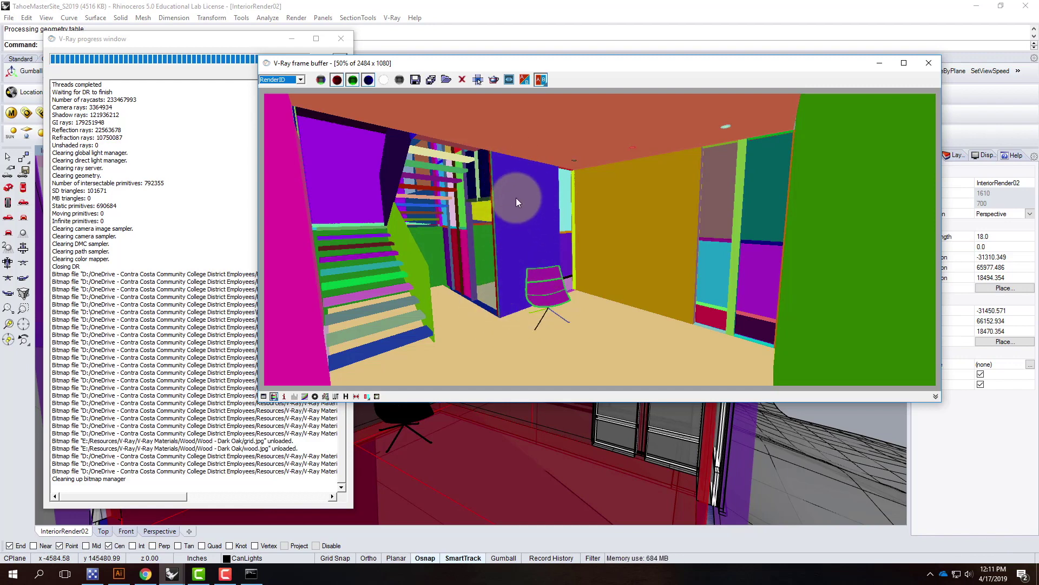
{"action": "left_click", "coordinate": [298, 81]}
{"action": "left_click", "coordinate": [291, 149]}
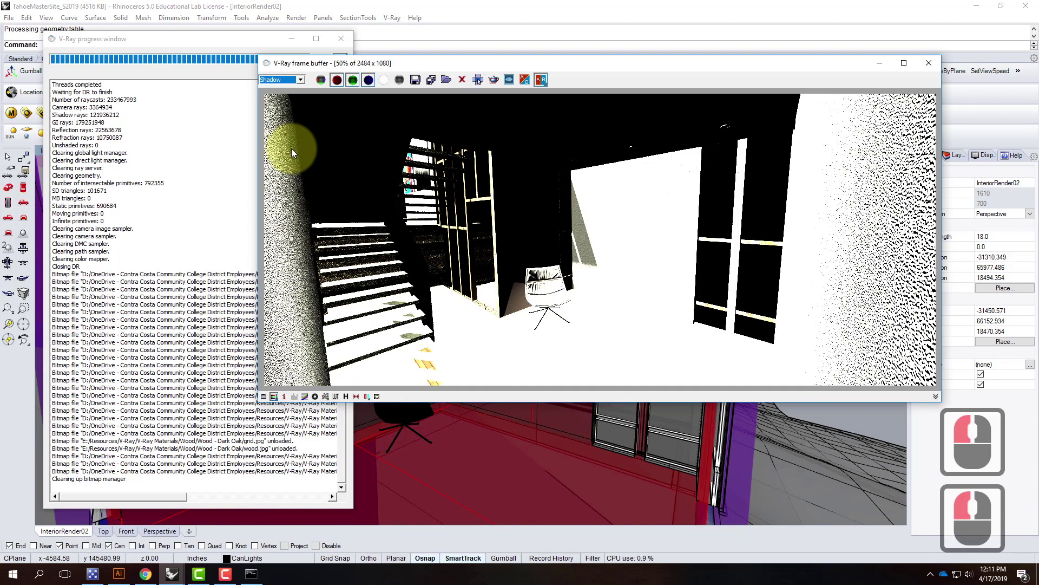
{"action": "left_click", "coordinate": [299, 81]}
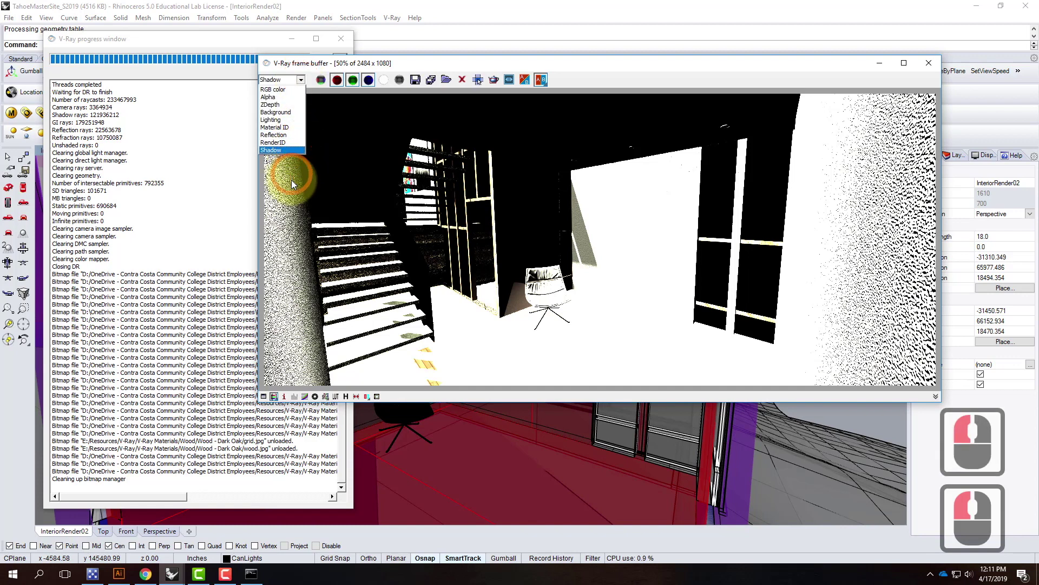
{"action": "left_click", "coordinate": [282, 89]}
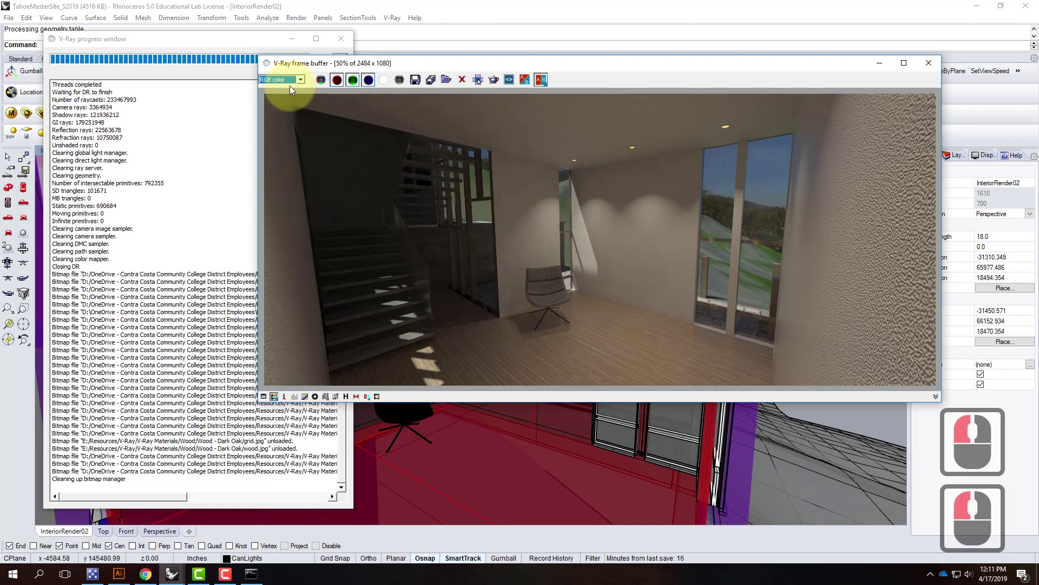
{"action": "left_click", "coordinate": [415, 81]}
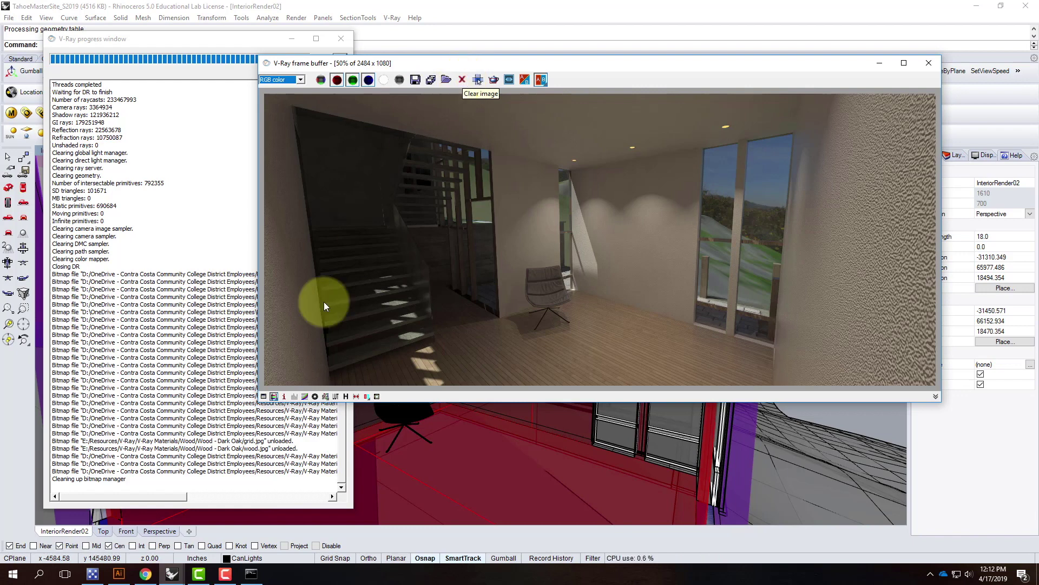
{"action": "left_click", "coordinate": [226, 574]}
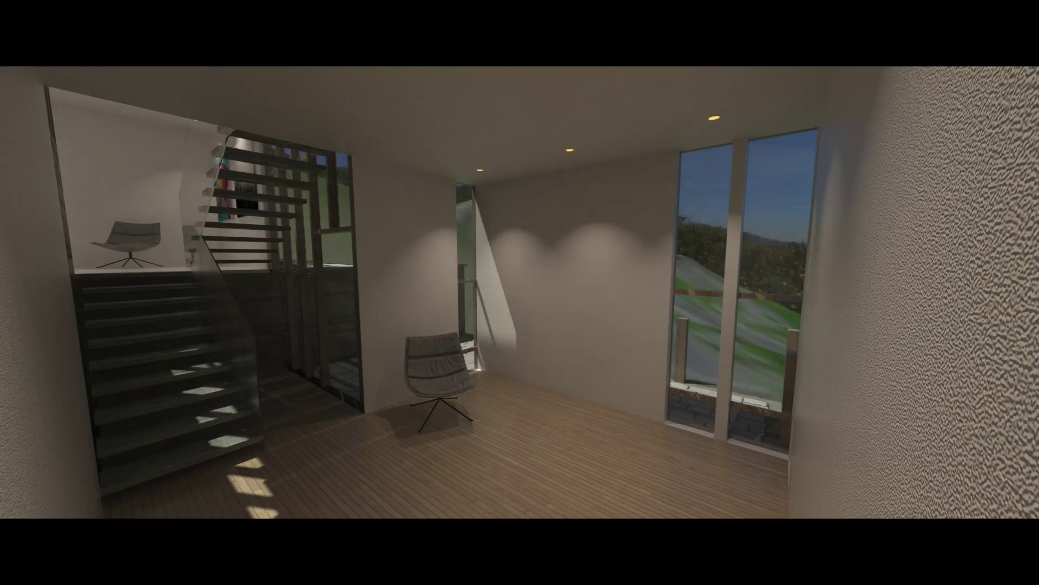